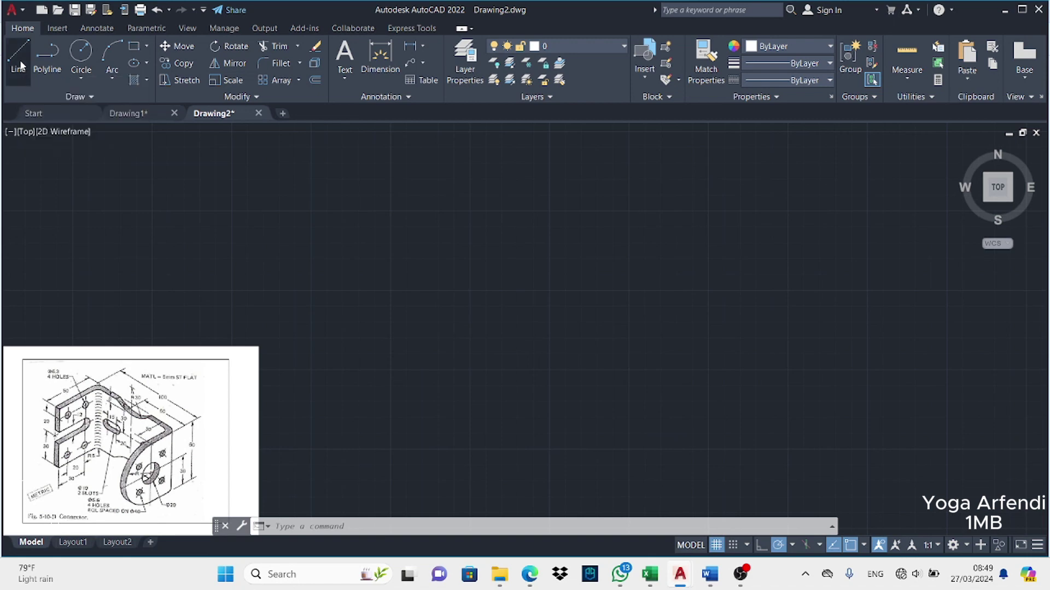
# Draw a closed 100 by 60 rectangle with the LINE tool
pyautogui.click(21, 65)
pyautogui.click(392, 291)
pyautogui.write('100')
pyautogui.press('Return')
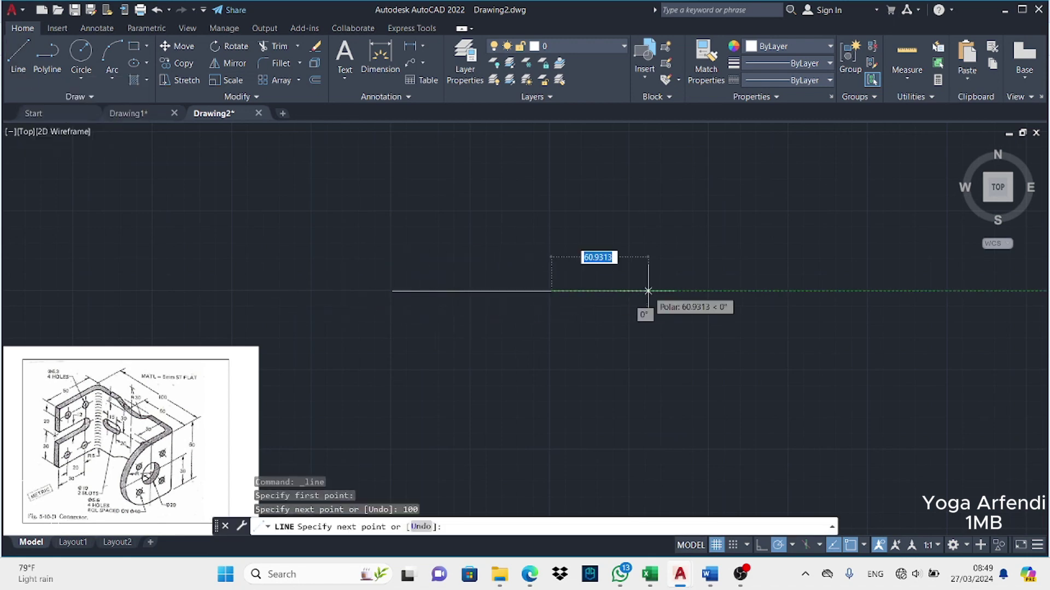
pyautogui.write('0')
pyautogui.press('Return')
pyautogui.click(392, 387)
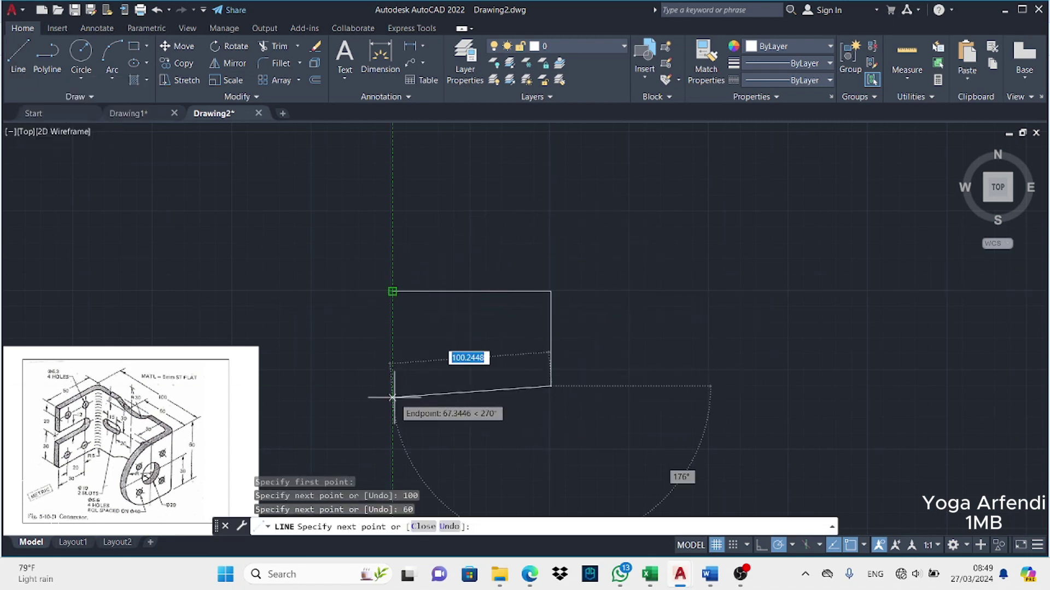
pyautogui.click(392, 291)
pyautogui.rightClick(392, 290)
pyautogui.click(429, 299)
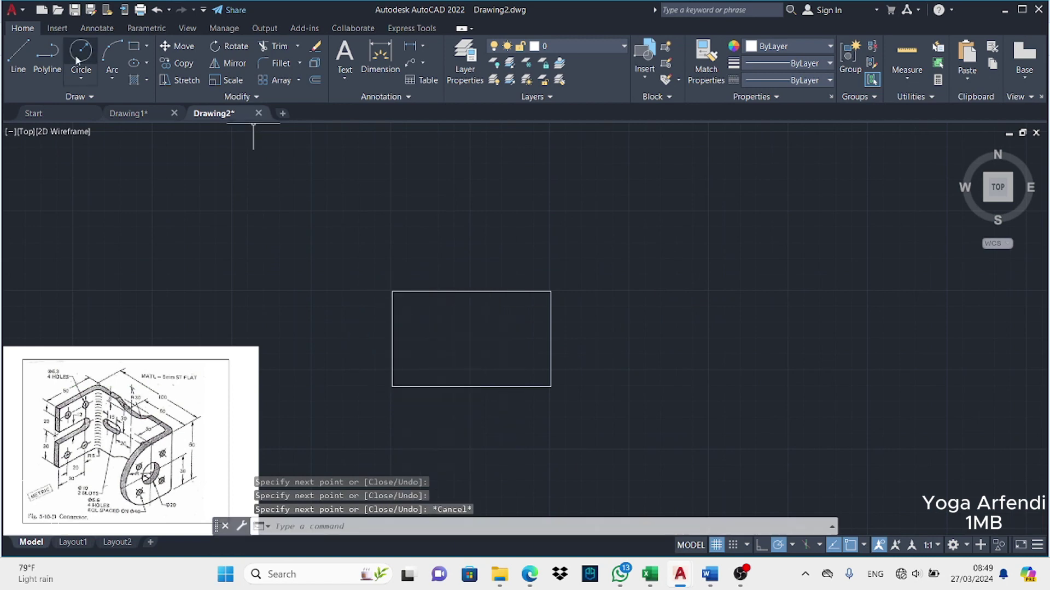
# Add a radius-30 circle above the top edge and mirror it below the rectangle
pyautogui.click(80, 54)
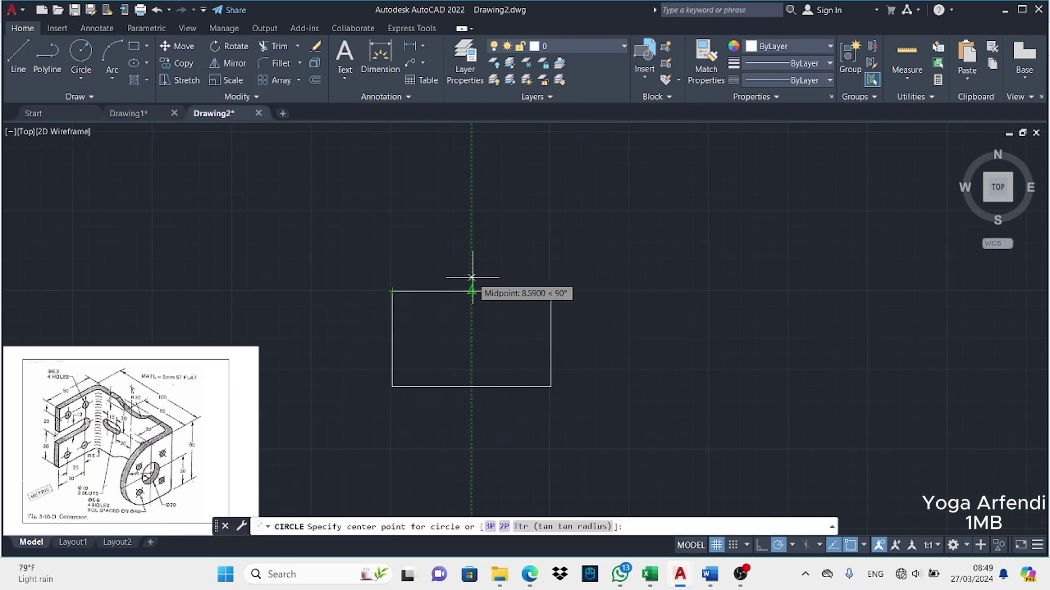
pyautogui.write('22')
pyautogui.press('Return')
pyautogui.write('30')
pyautogui.press('Return')
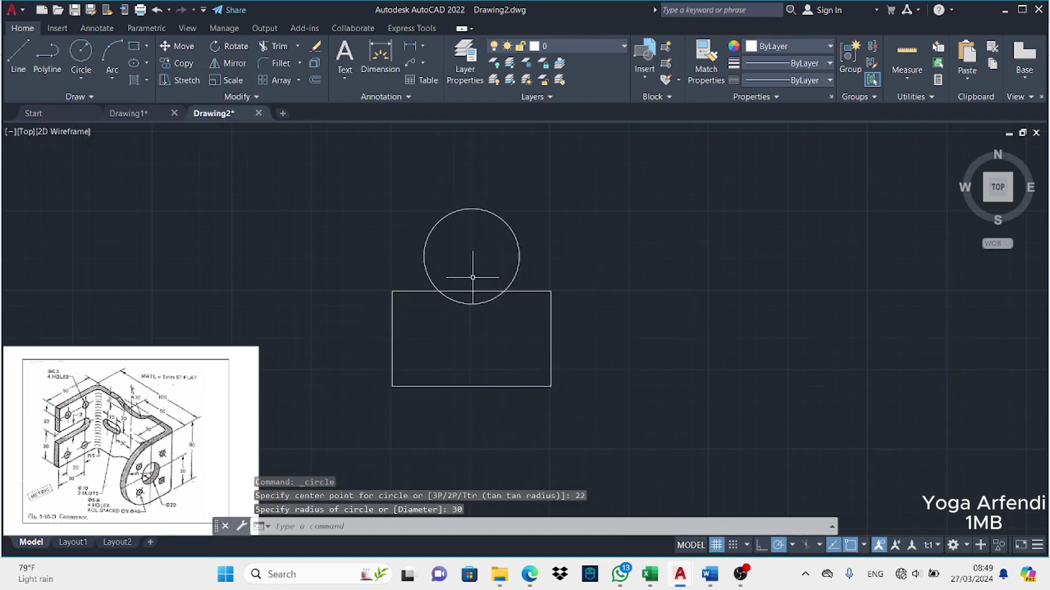
pyautogui.click(229, 63)
pyautogui.click(427, 235)
pyautogui.press('Return')
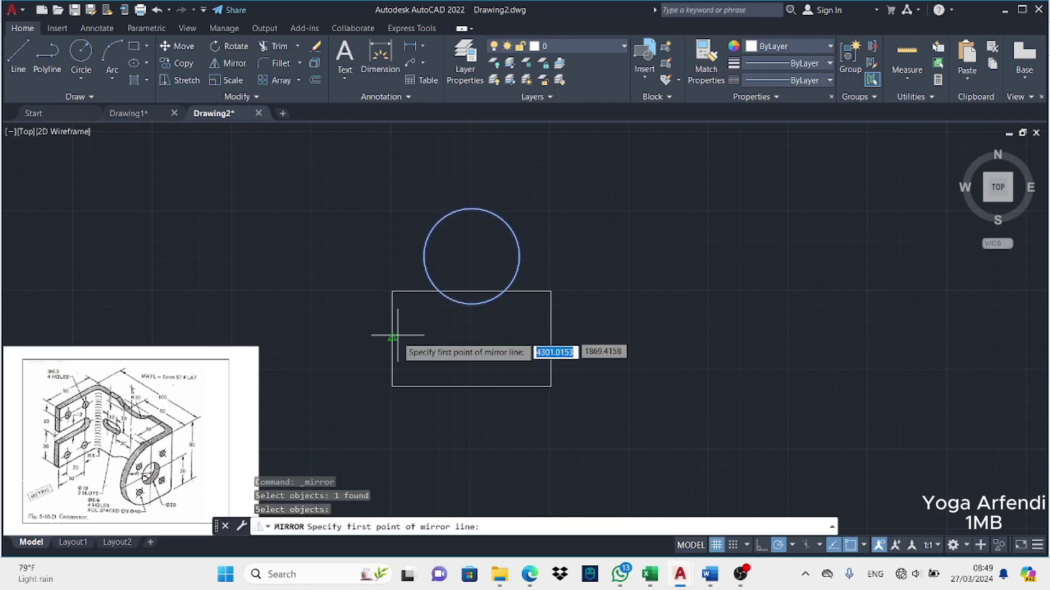
pyautogui.click(472, 291)
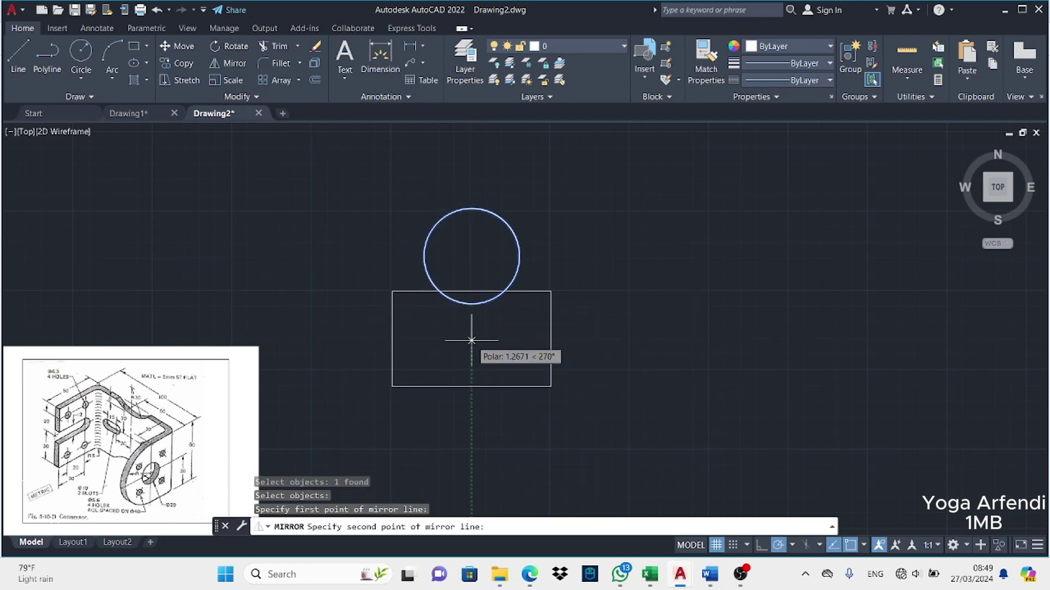
pyautogui.click(471, 333)
pyautogui.press('Return')
# Trim the circles and edges to leave curved notches in the top and bottom edges
pyautogui.click(279, 46)
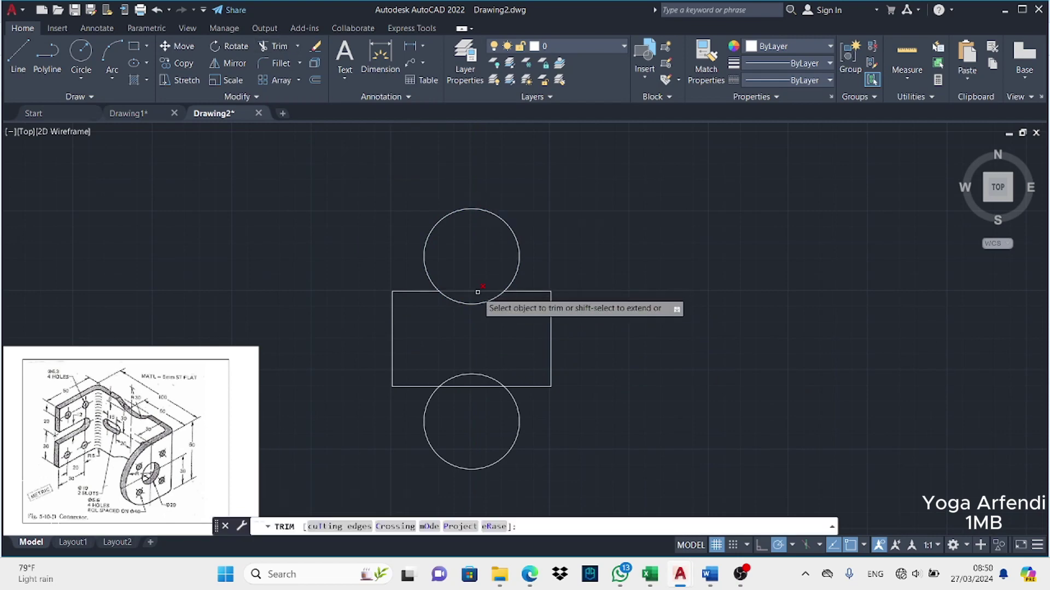
pyautogui.moveTo(480, 295); pyautogui.dragTo(593, 291)
pyautogui.moveTo(328, 391); pyautogui.dragTo(721, 335)
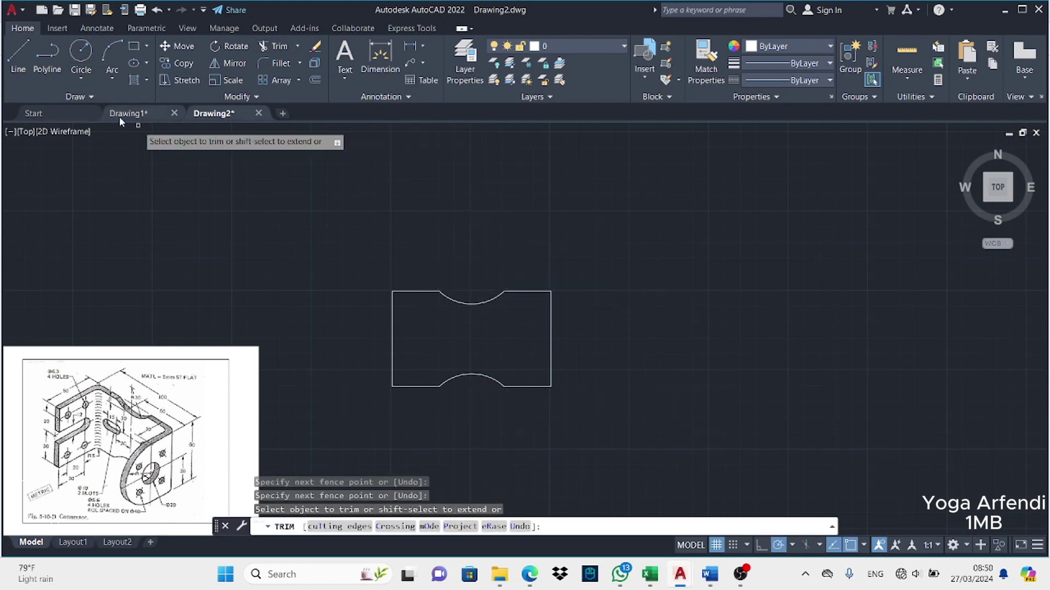
# Try placing a circle 20 from the left edge, then undo and cancel the attempts
pyautogui.click(81, 53)
pyautogui.write('2')
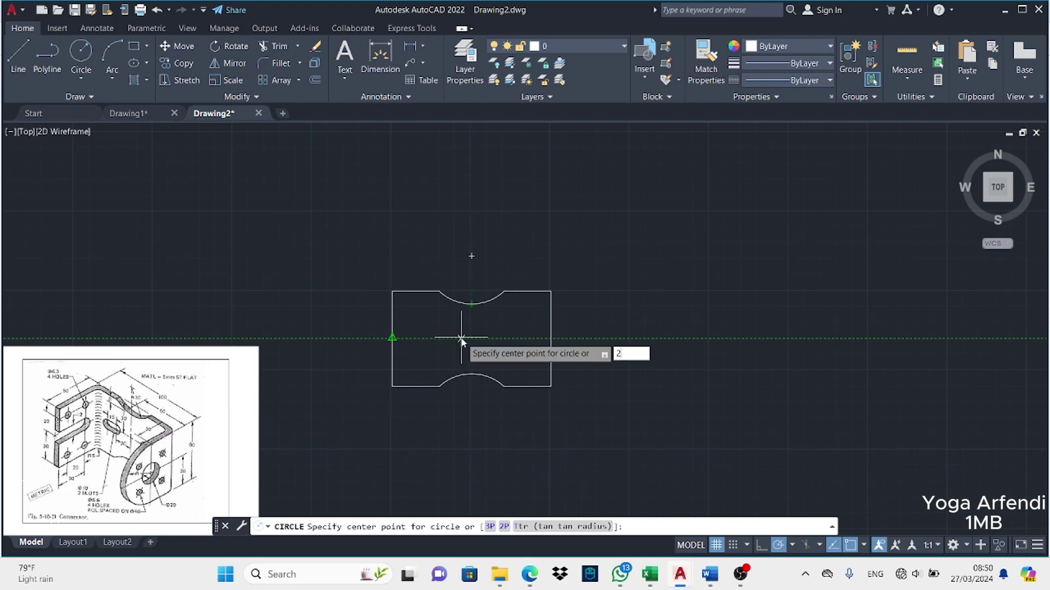
pyautogui.write('0')
pyautogui.press('Return')
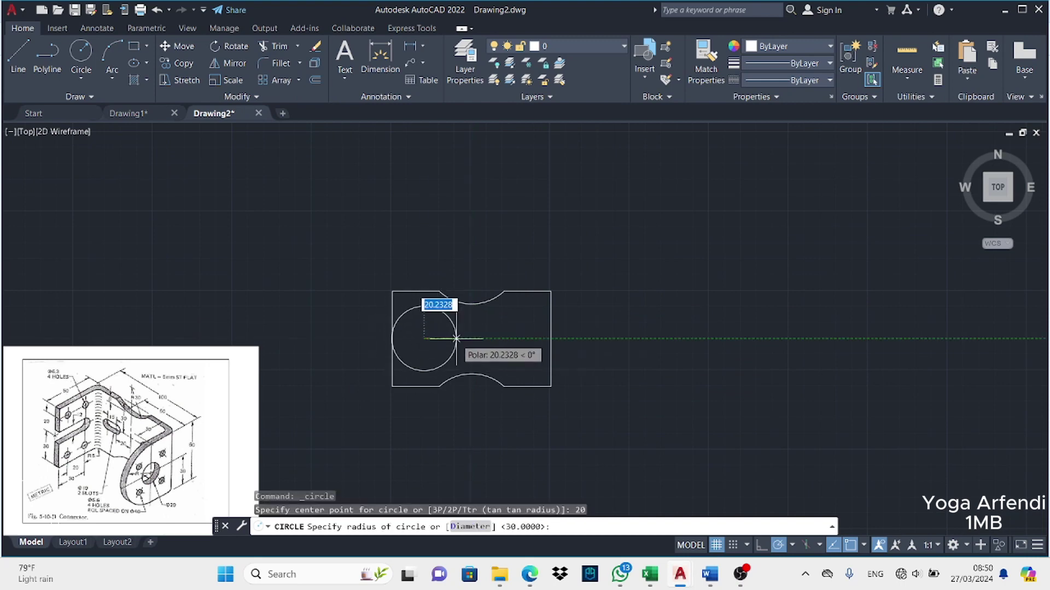
pyautogui.moveTo(432, 338); pyautogui.dragTo(426, 319, button='middle')
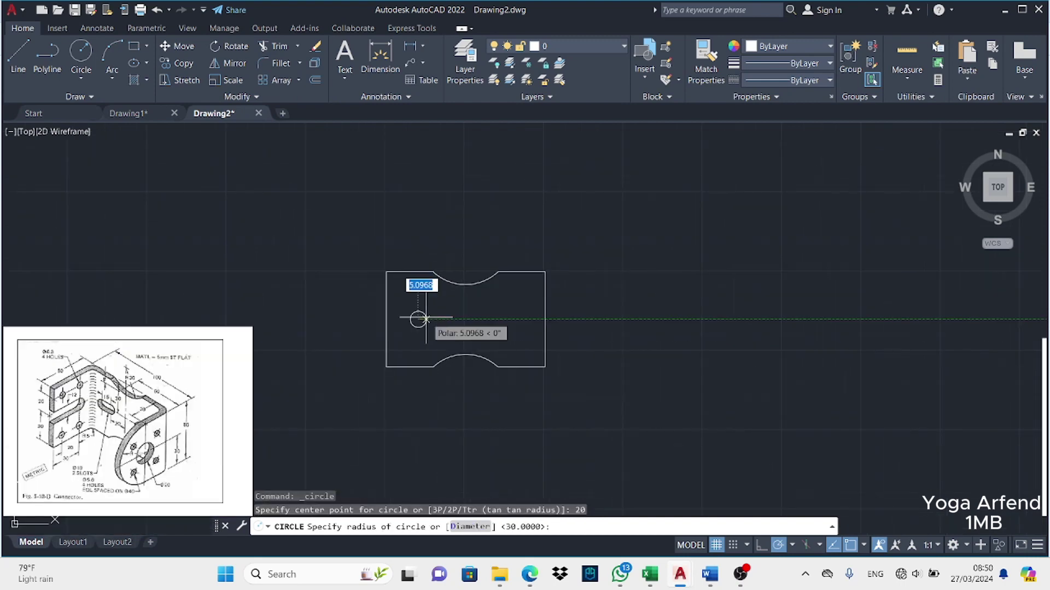
pyautogui.hotkey('ctrl', 'z')
pyautogui.press('Escape')
pyautogui.click(81, 52)
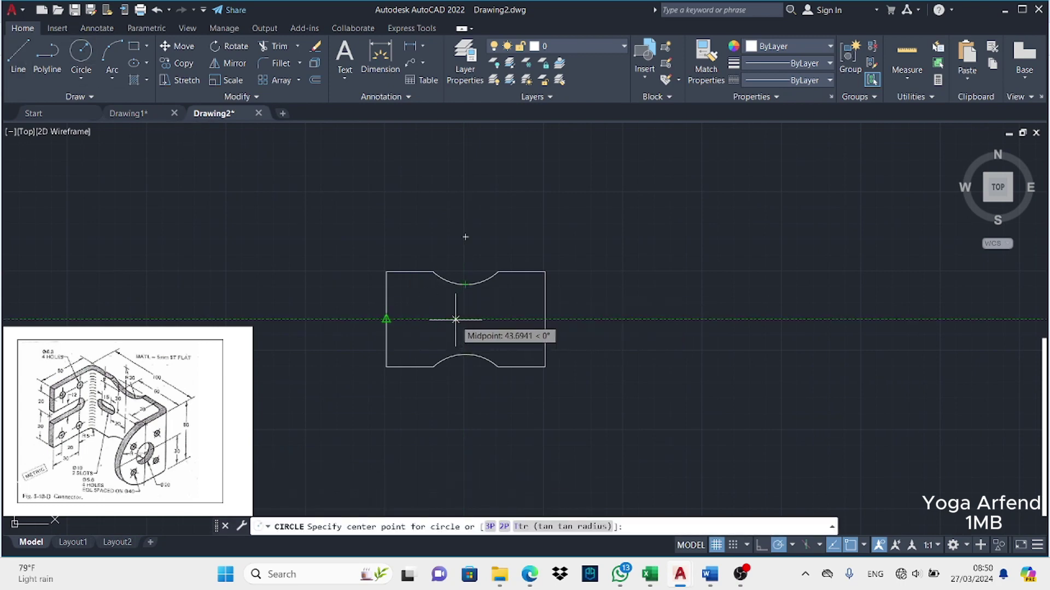
pyautogui.write('20')
pyautogui.press('Return')
pyautogui.press('Escape')
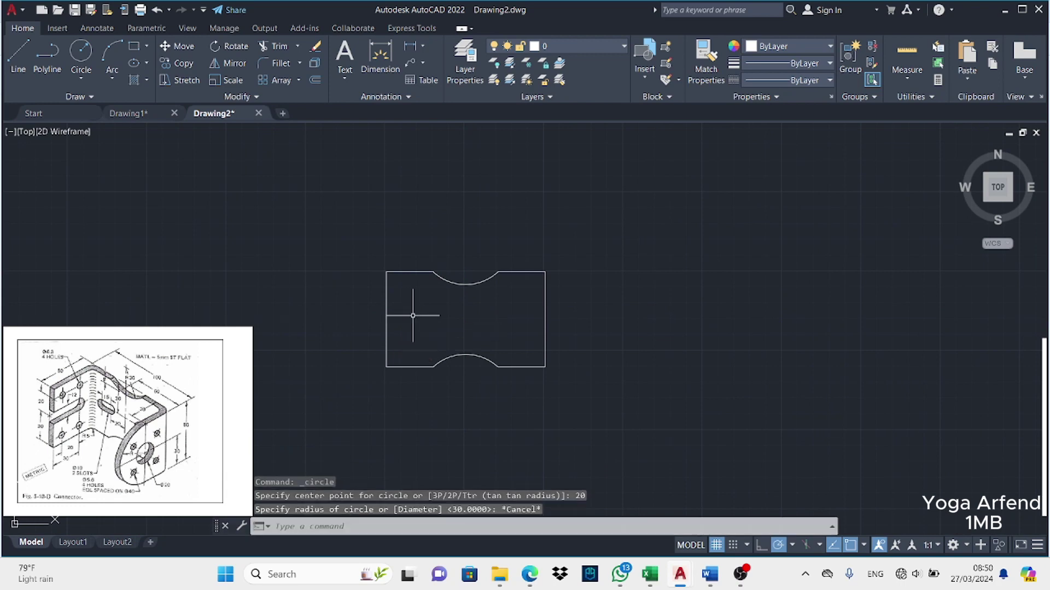
# Draw a 20-unit line from the left-edge midpoint and a radius-5 circle at its end
pyautogui.click(27, 54)
pyautogui.click(465, 318)
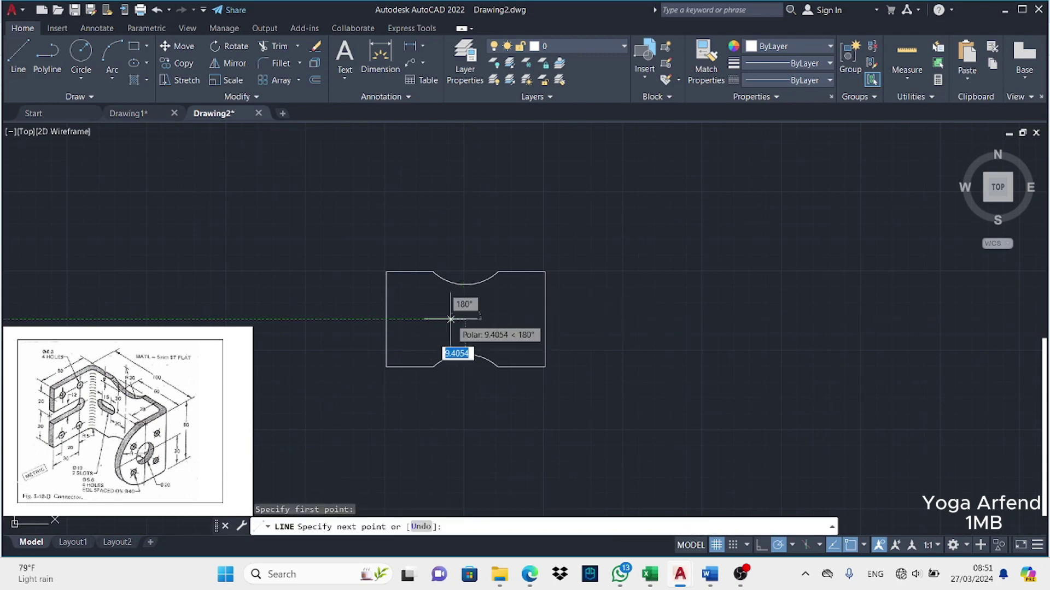
pyautogui.press('Return')
pyautogui.press('Return')
pyautogui.click(81, 55)
pyautogui.click(433, 319)
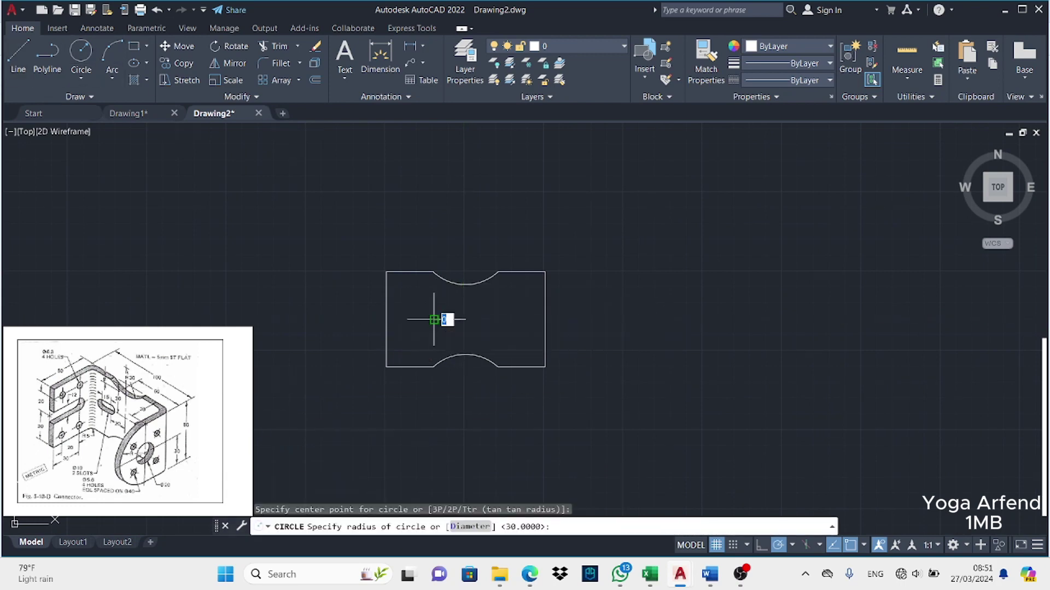
pyautogui.write('5')
pyautogui.press('Return')
# Draw a 15-unit line from the first circle and a second radius-5 circle at its end
pyautogui.click(21, 58)
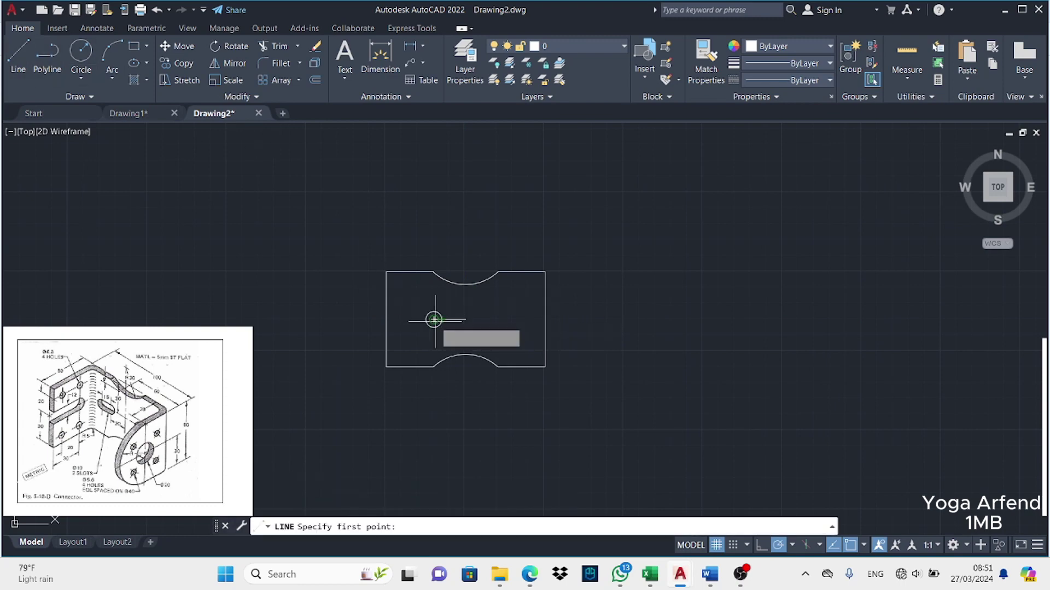
pyautogui.click(433, 311)
pyautogui.press('Return')
pyautogui.press('Return')
pyautogui.click(81, 55)
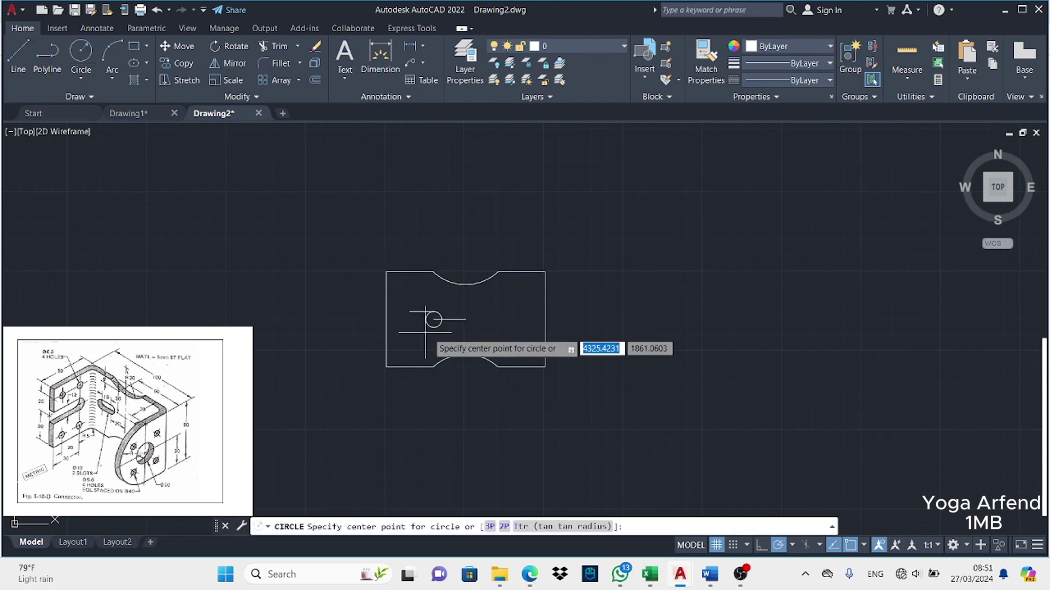
pyautogui.click(410, 320)
pyautogui.press('Return')
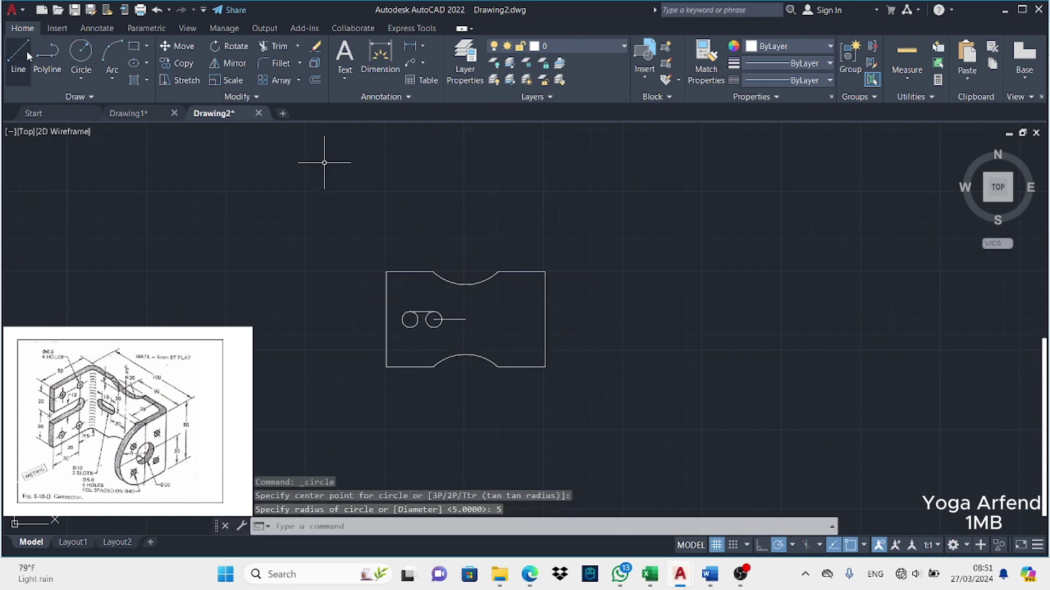
pyautogui.write('l')
pyautogui.press('Return')
pyautogui.click(426, 312)
pyautogui.press('Escape')
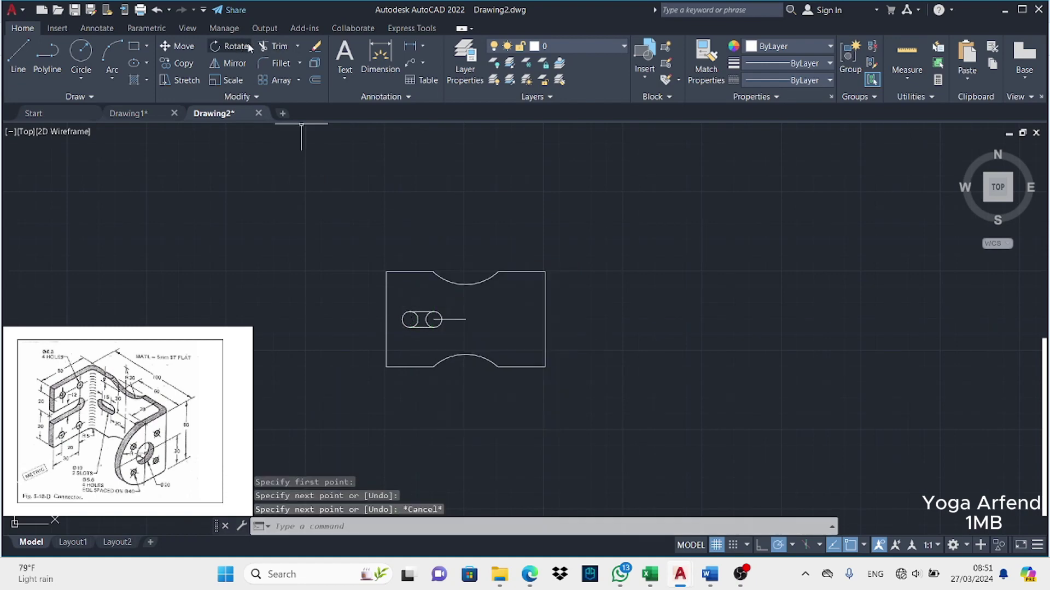
# Trim the two circles into a rounded slot and mirror it about the plate's vertical centre
pyautogui.click(268, 46)
pyautogui.moveTo(410, 317)
pyautogui.mouseDown()
pyautogui.moveTo(454, 320)
pyautogui.moveTo(444, 317)
pyautogui.mouseUp()
pyautogui.press('Escape')
pyautogui.write('mi')
pyautogui.press('Return')
pyautogui.press('Return')
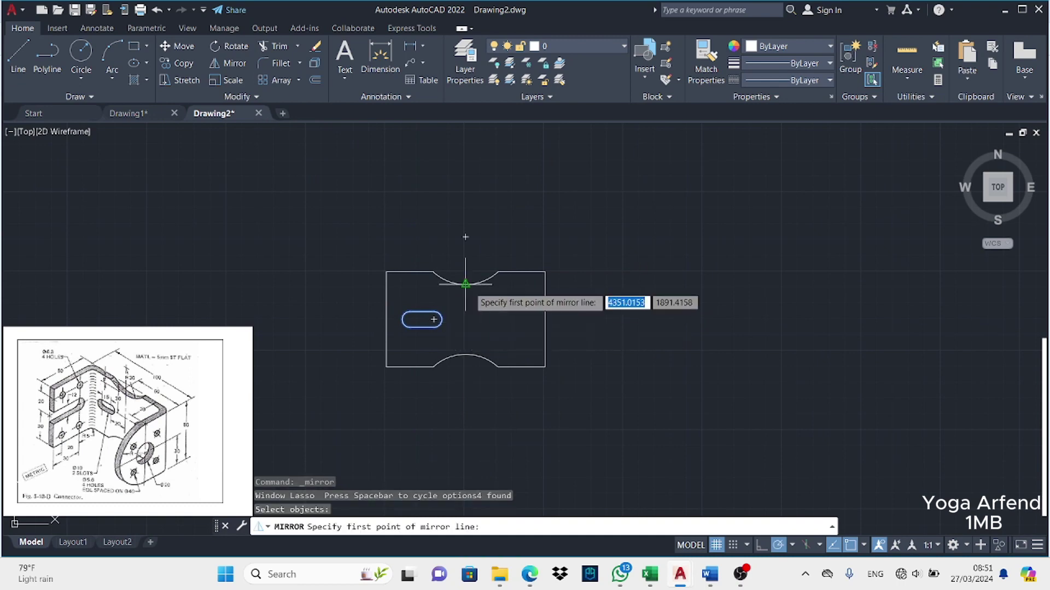
pyautogui.click(466, 319)
pyautogui.click(468, 339)
pyautogui.write('N')
pyautogui.press('Return')
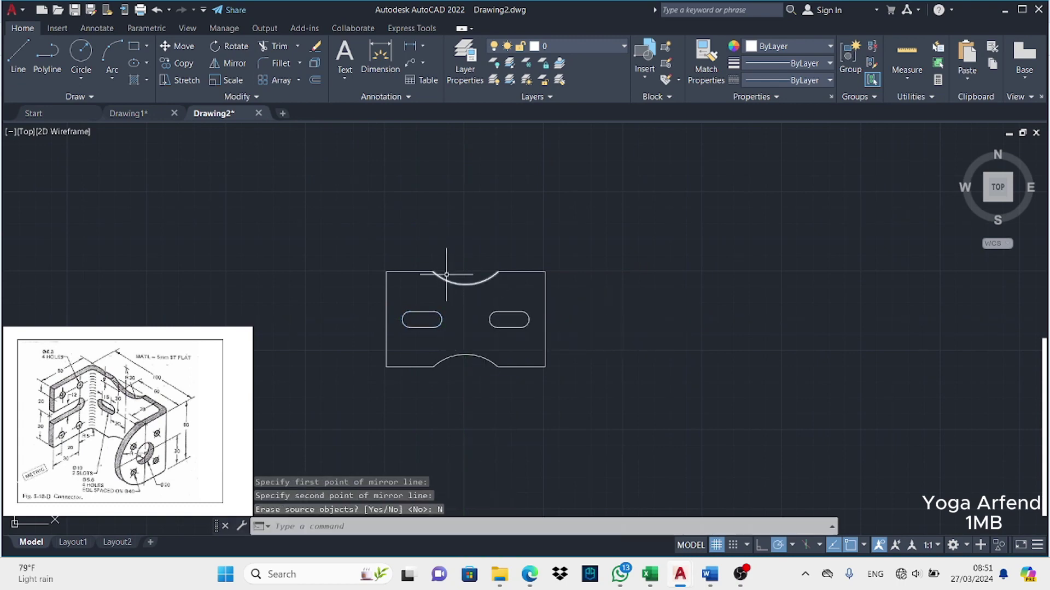
pyautogui.write('l')
# Draw vertical lines 5 units inside the plate's left and right ends
pyautogui.press('Return')
pyautogui.write('5')
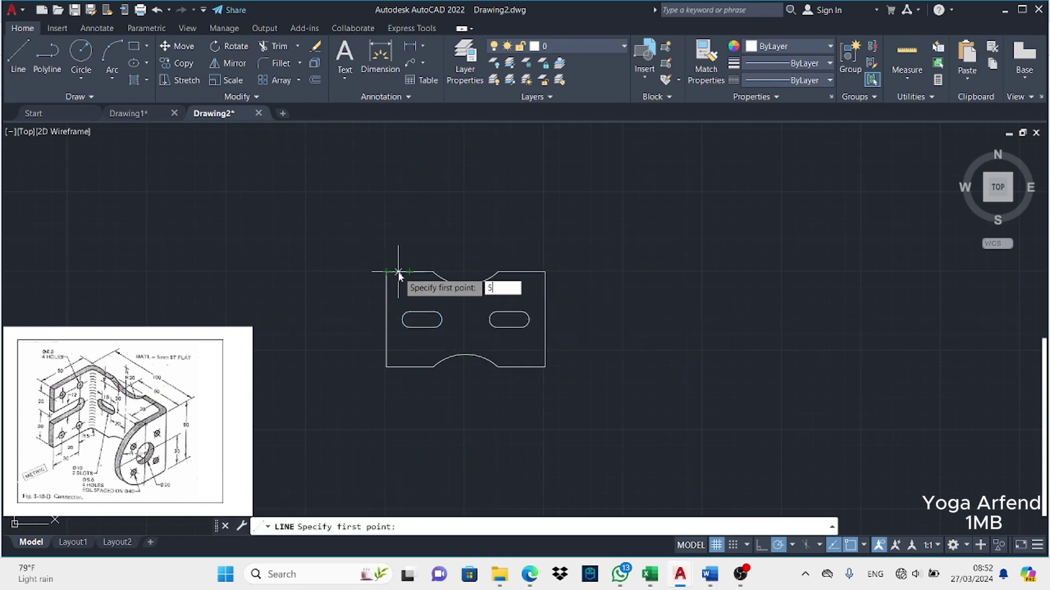
pyautogui.press('Return')
pyautogui.click(394, 366)
pyautogui.press('Escape')
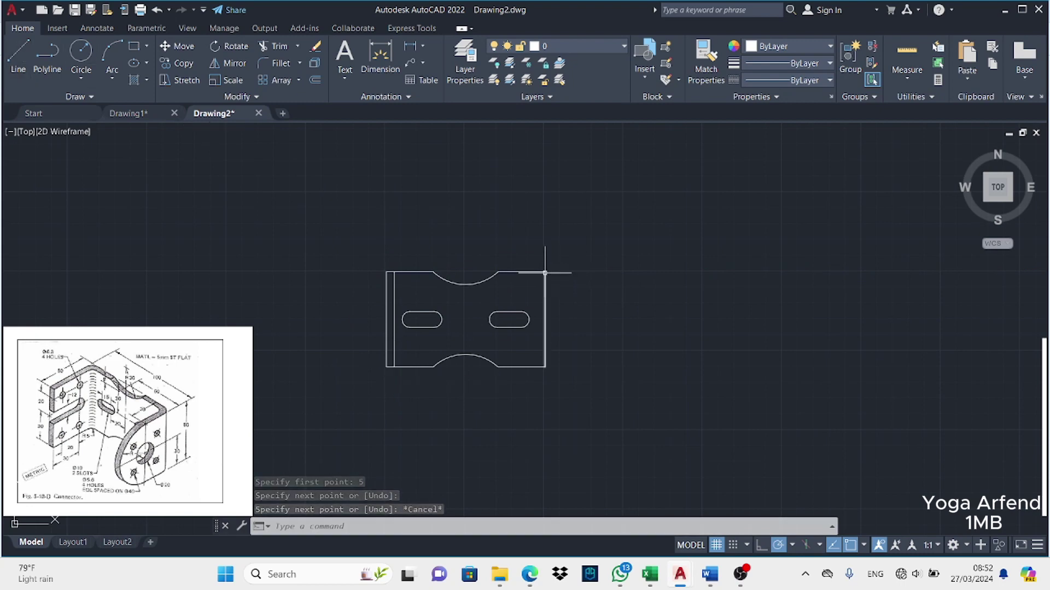
pyautogui.press('Return')
pyautogui.write('5')
pyautogui.press('Return')
pyautogui.click(537, 366)
pyautogui.rightClick(538, 369)
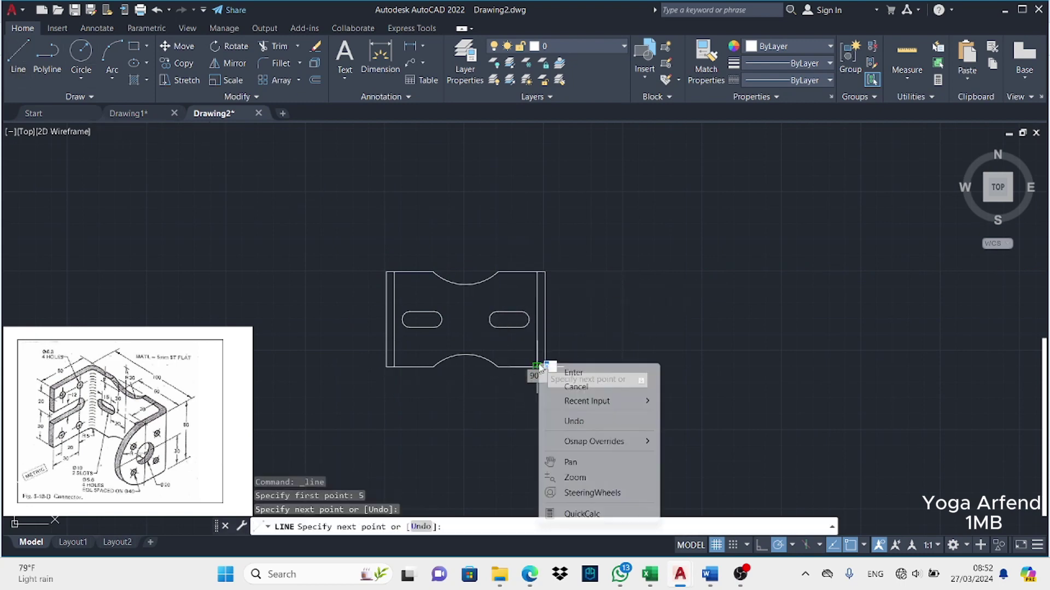
pyautogui.click(558, 380)
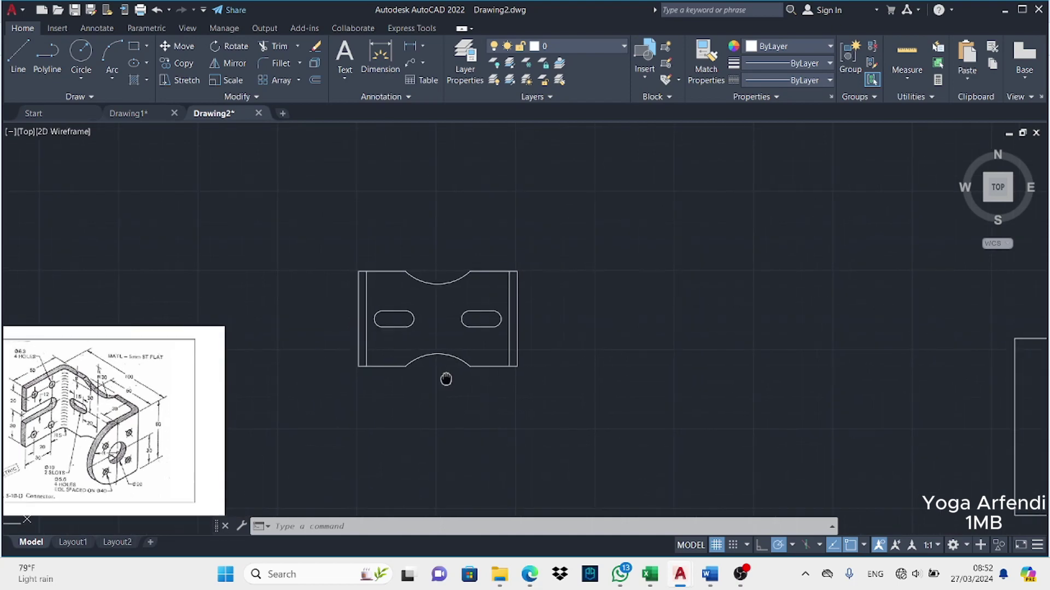
pyautogui.moveTo(474, 381); pyautogui.dragTo(469, 378, button='middle')
# Draw the tab view's rectangular outline, 60 tall and 30 wide
pyautogui.write('l')
pyautogui.press('Return')
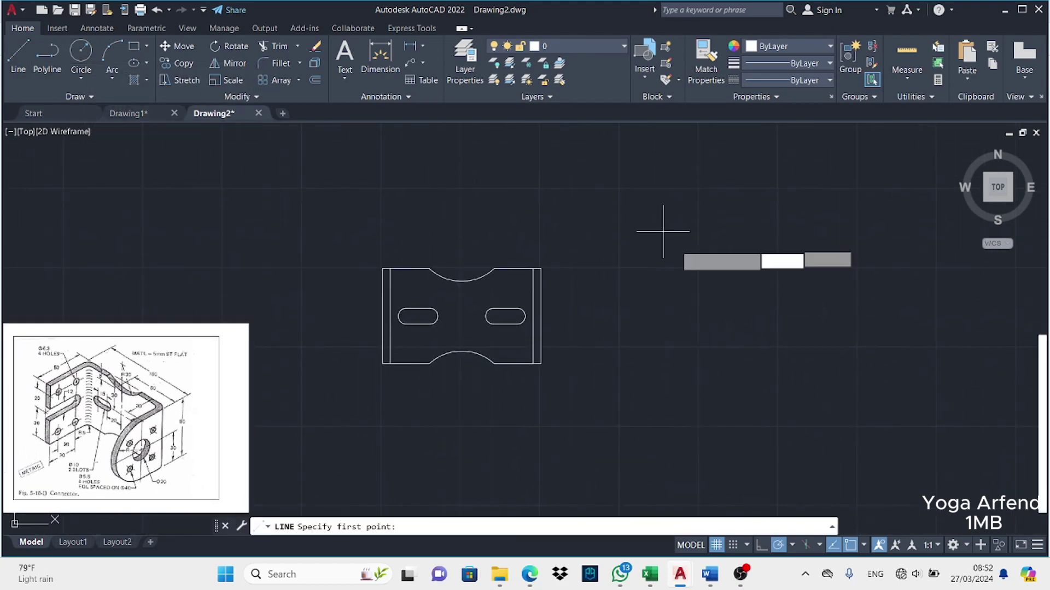
pyautogui.click(598, 268)
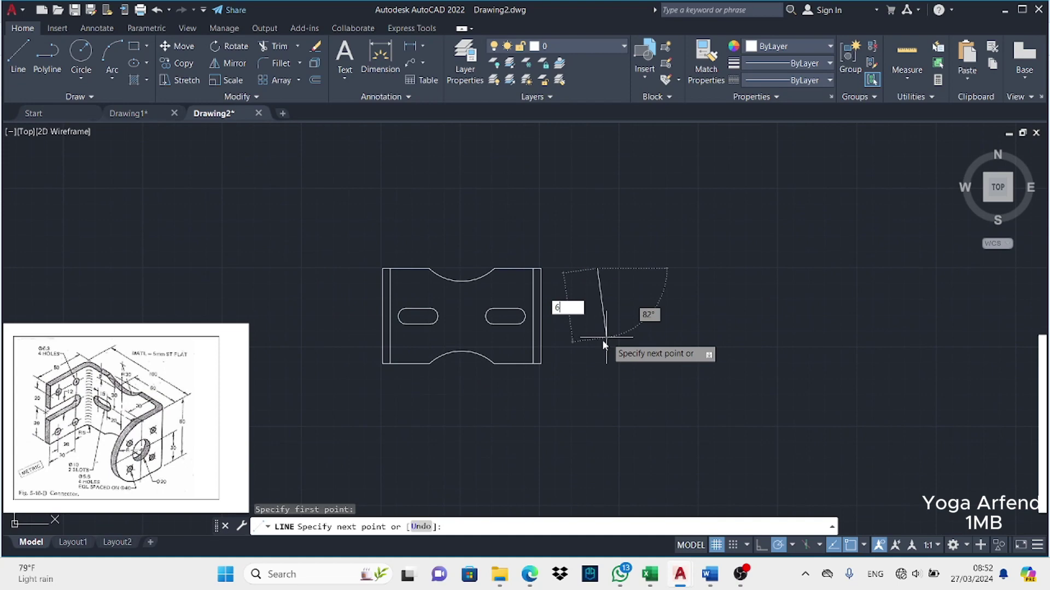
pyautogui.press('BackSpace')
pyautogui.press('Escape')
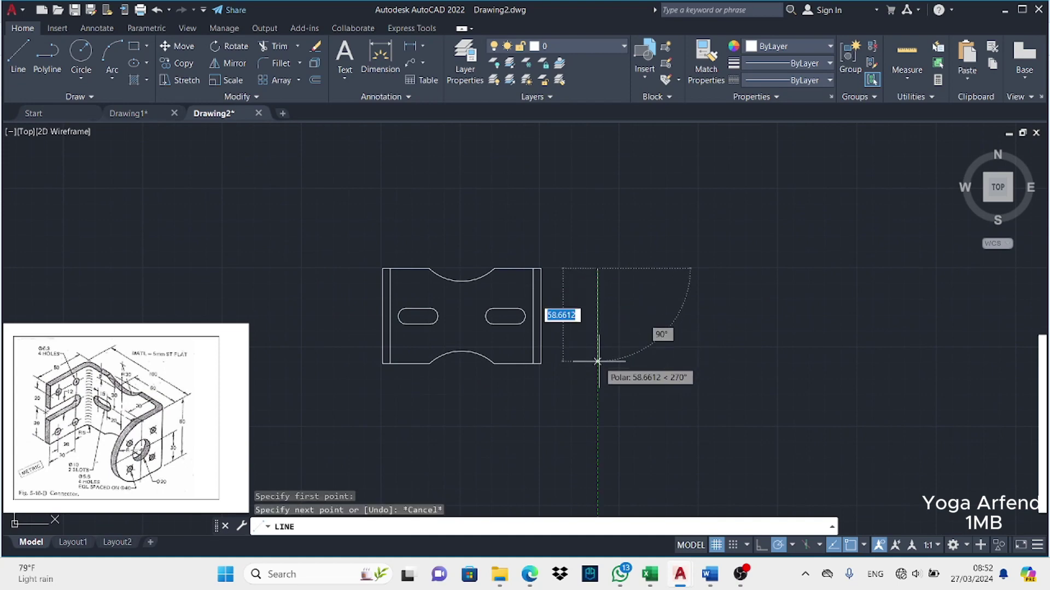
pyautogui.press('Return')
pyautogui.press('Return')
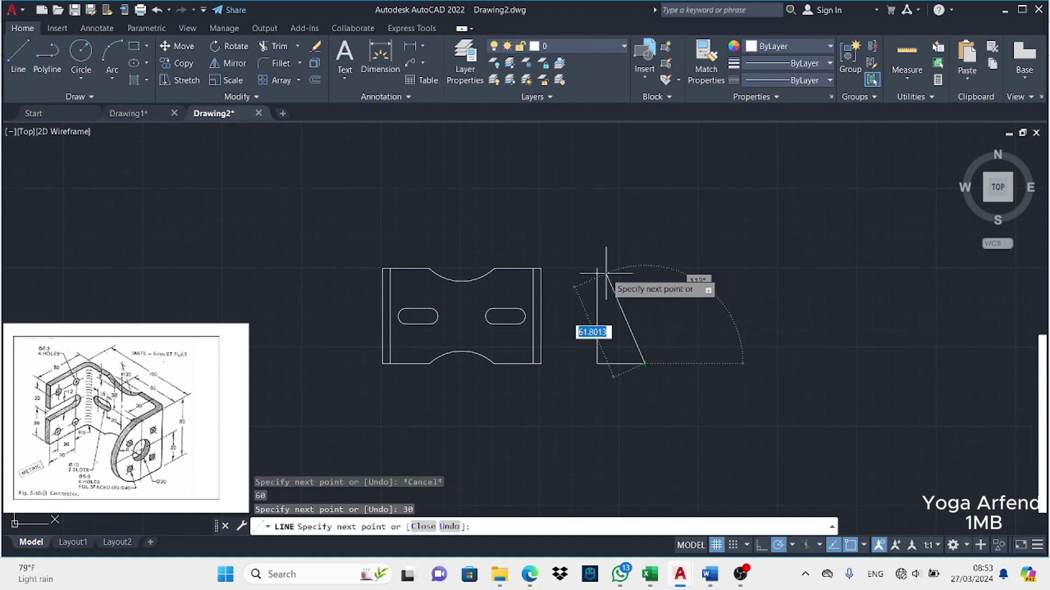
pyautogui.click(645, 268)
pyautogui.click(597, 268)
pyautogui.press('Escape')
pyautogui.write('c')
pyautogui.press('Return')
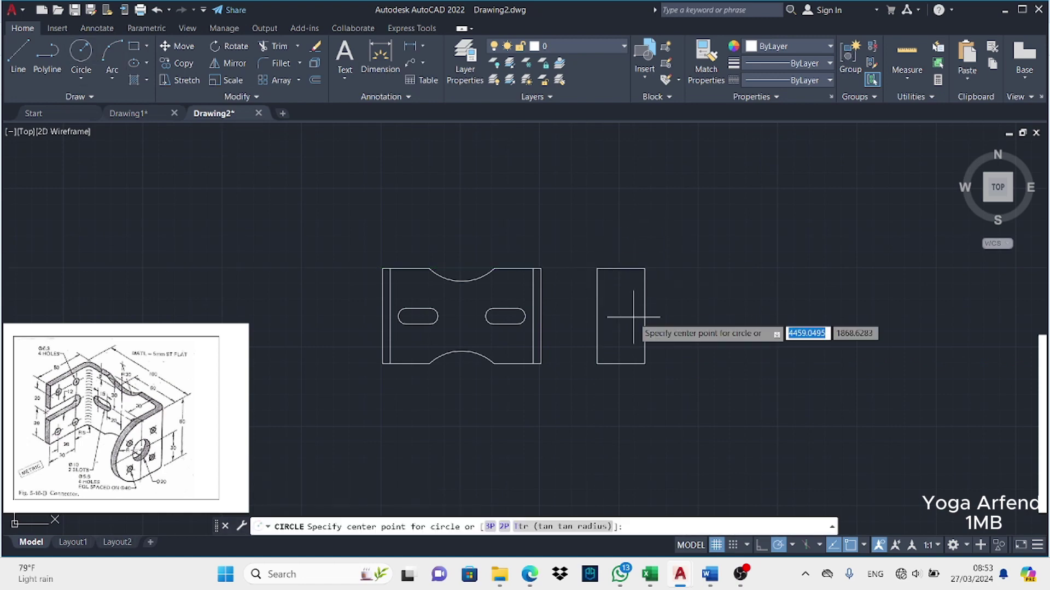
# Trim a radius-30 circle at the right-edge midpoint into the tab's rounded end
pyautogui.click(645, 316)
pyautogui.write('20')
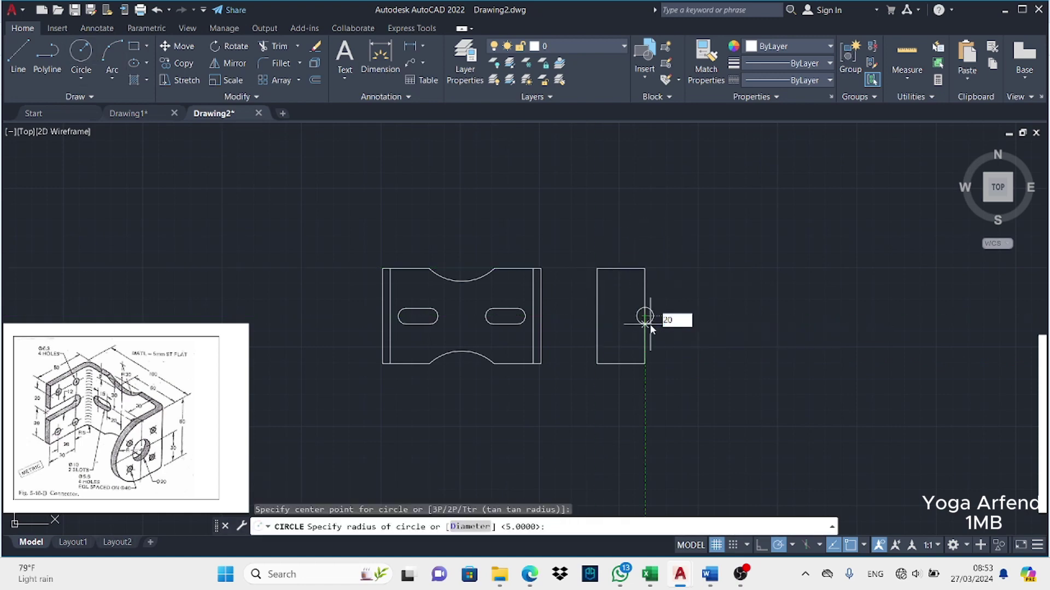
pyautogui.press('Return')
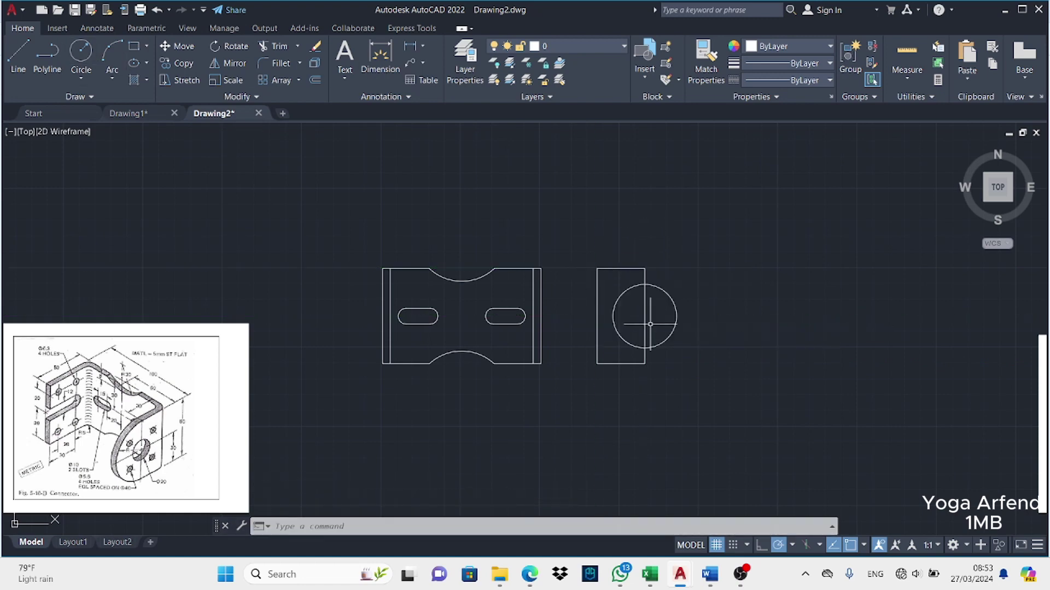
pyautogui.hotkey('ctrl', 'z')
pyautogui.write('c')
pyautogui.press('Return')
pyautogui.click(645, 316)
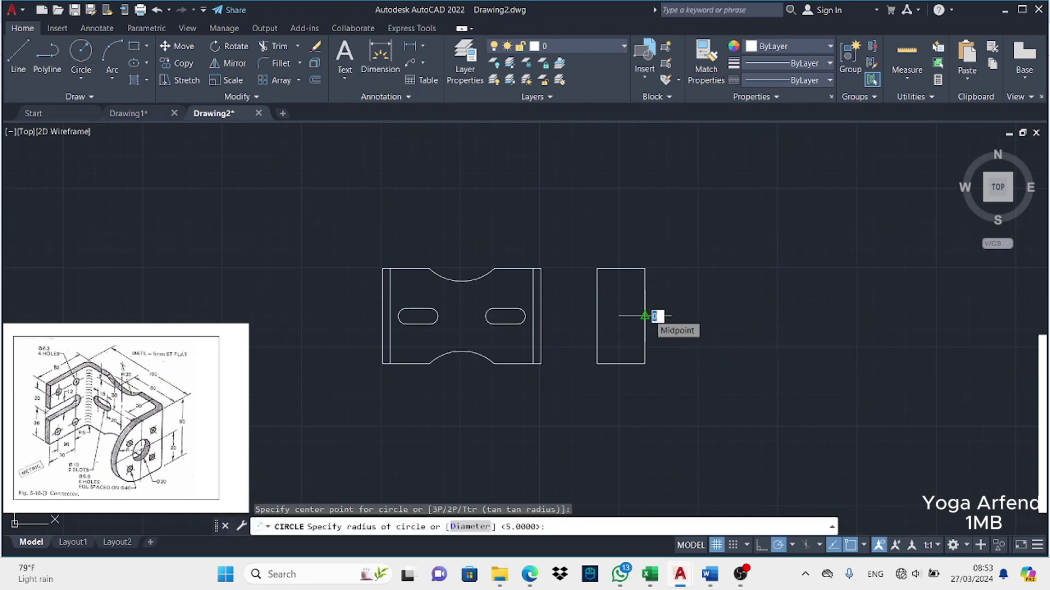
pyautogui.write('0')
pyautogui.press('Return')
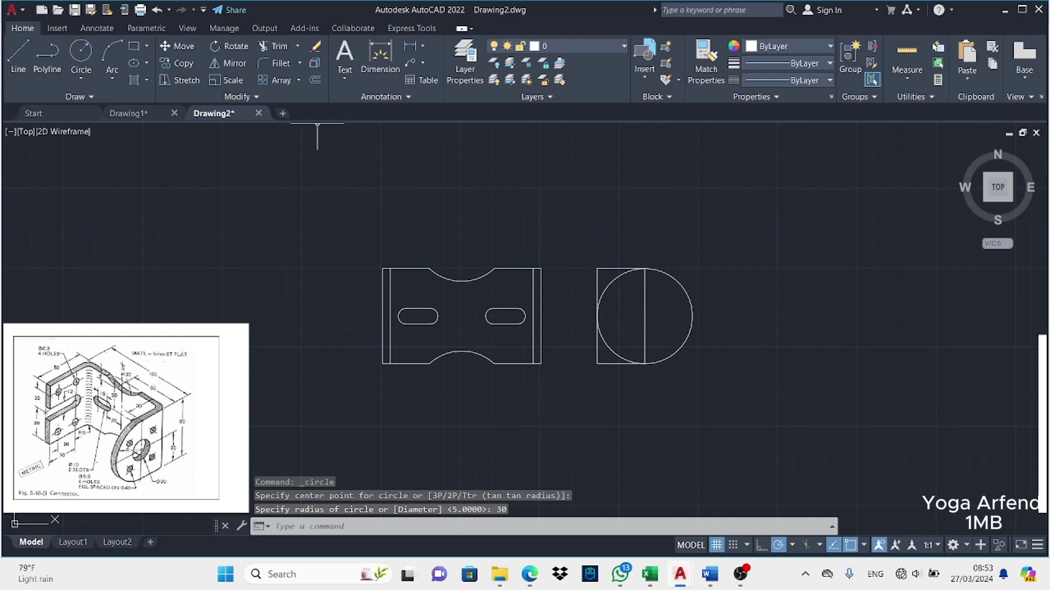
pyautogui.click(284, 48)
pyautogui.click(645, 311)
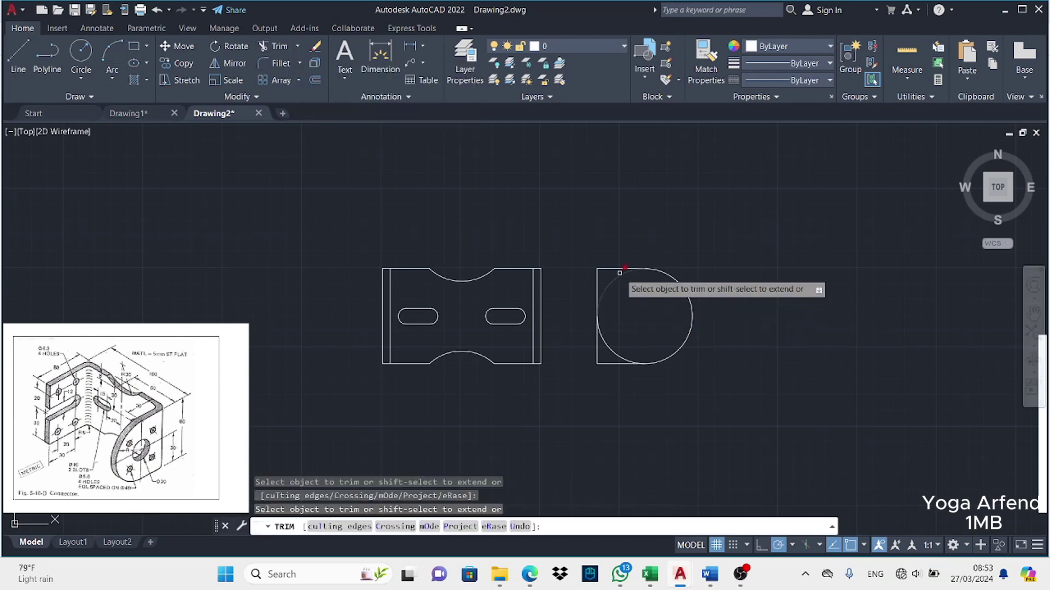
pyautogui.click(612, 352)
# Draw concentric radius-10 and radius-20 circles at the round end's centre, then centre a small hole
pyautogui.click(81, 52)
pyautogui.click(645, 316)
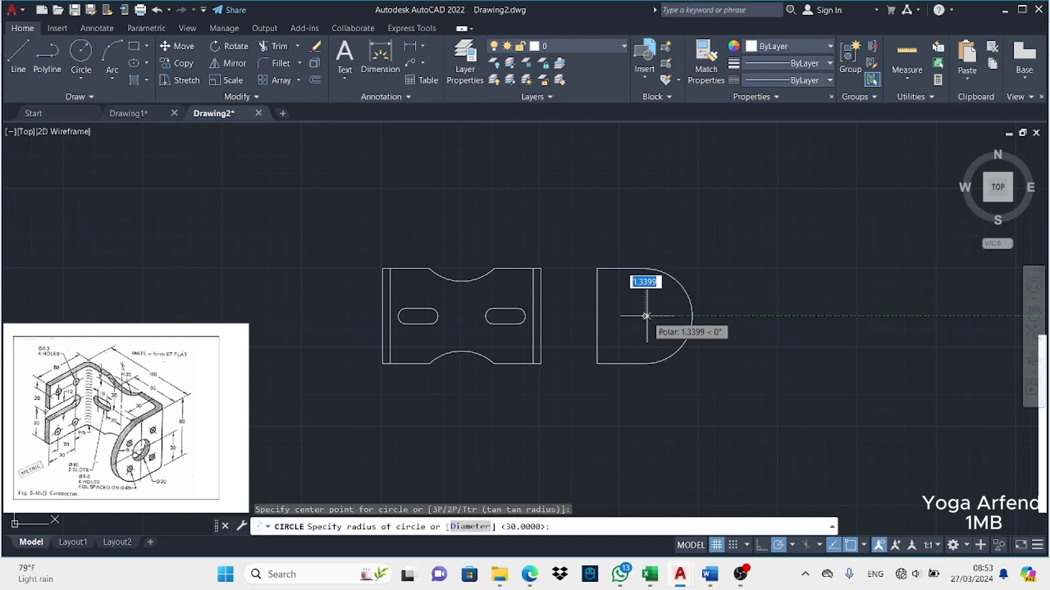
pyautogui.press('Return')
pyautogui.press('Return')
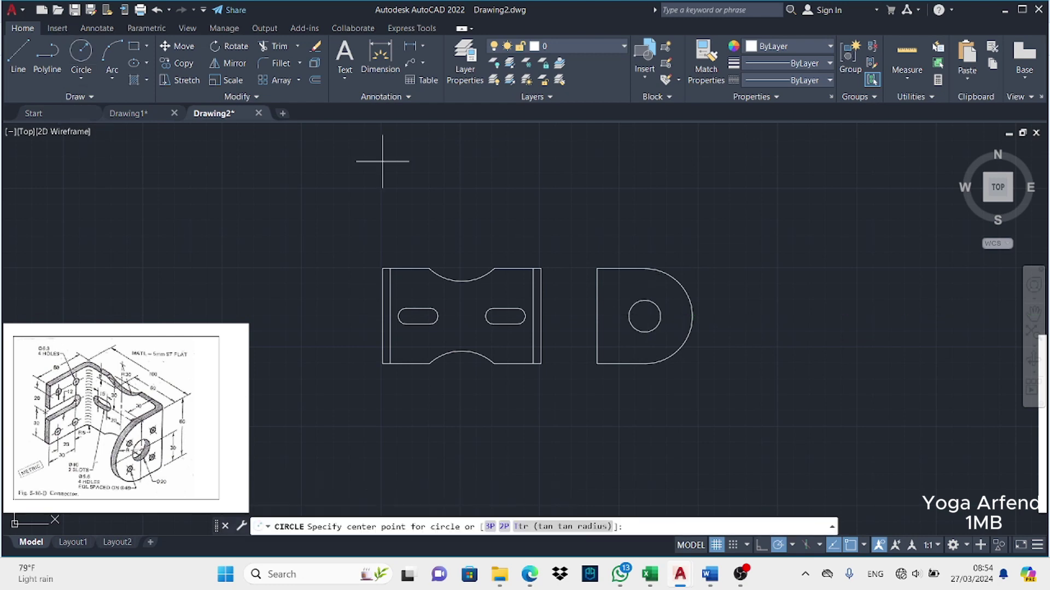
pyautogui.click(646, 316)
pyautogui.write('20')
pyautogui.press('Return')
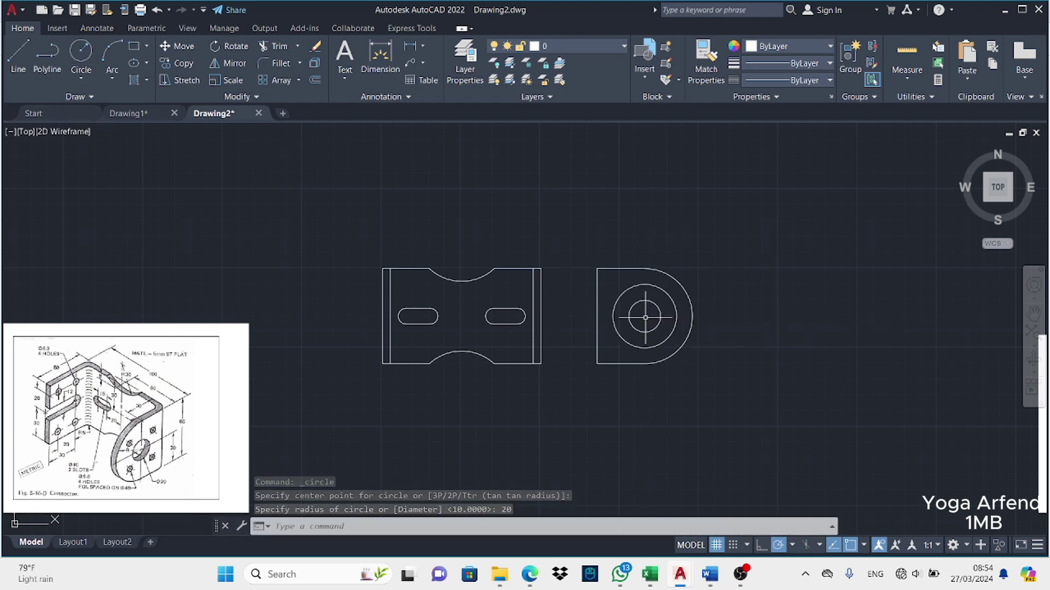
pyautogui.press('Return')
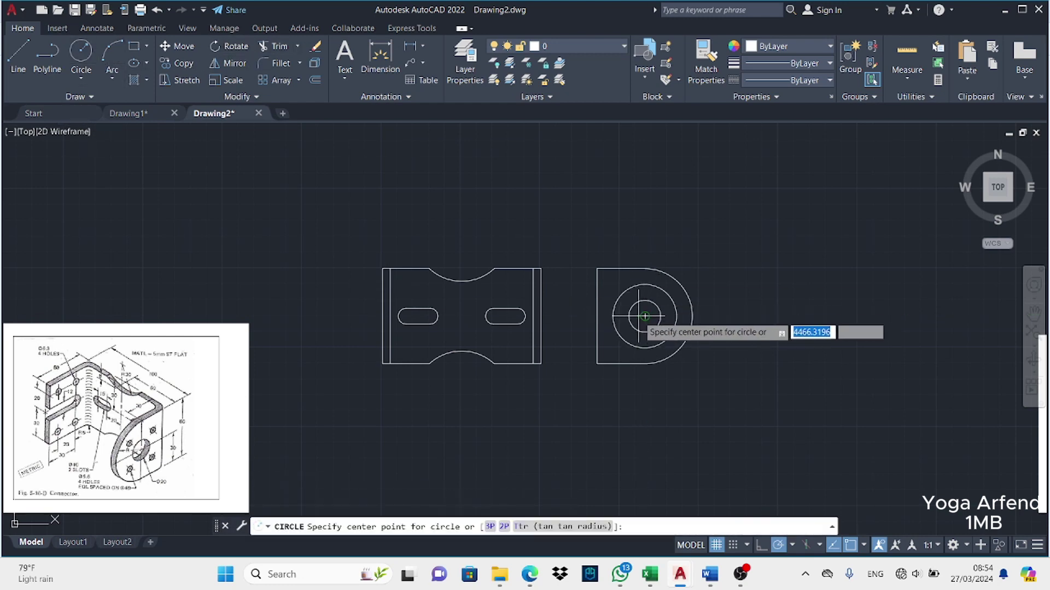
pyautogui.click(645, 316)
# Give the small hole a radius of 2.8 and clear a stray selection
pyautogui.write('.8')
pyautogui.press('Return')
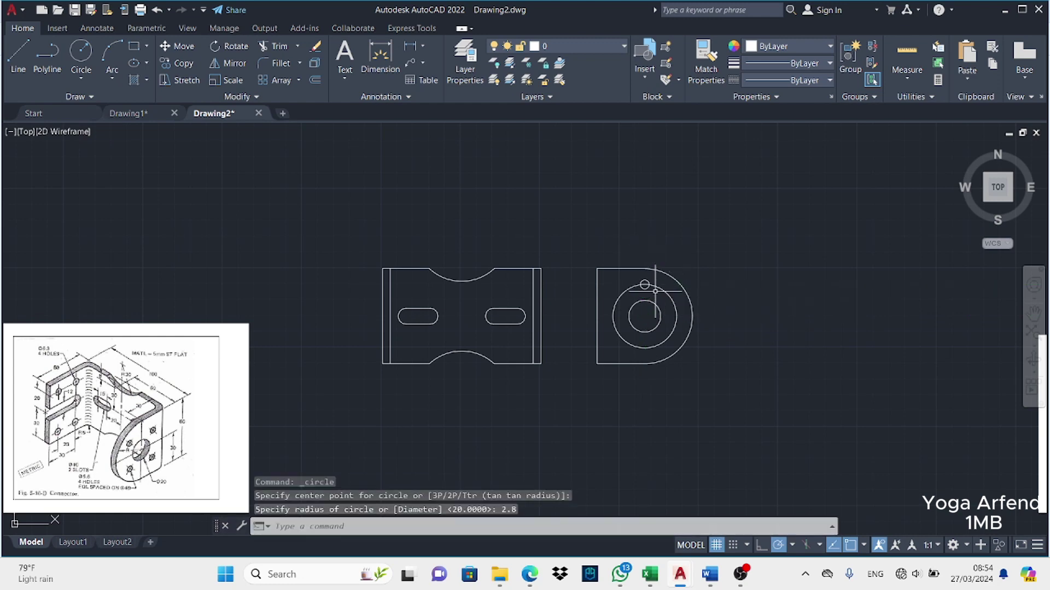
pyautogui.click(646, 284)
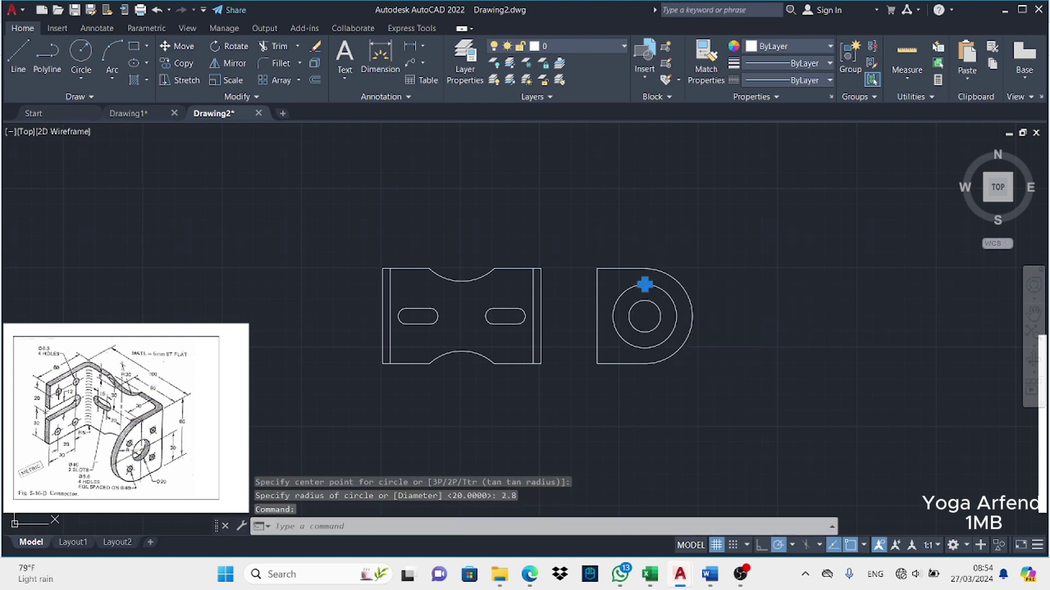
pyautogui.click(678, 290)
pyautogui.press('Escape')
# Polar-array the radius-2.8 hole into 4 copies around the circles' centre
pyautogui.write('AR')
pyautogui.press('Return')
pyautogui.click(645, 285)
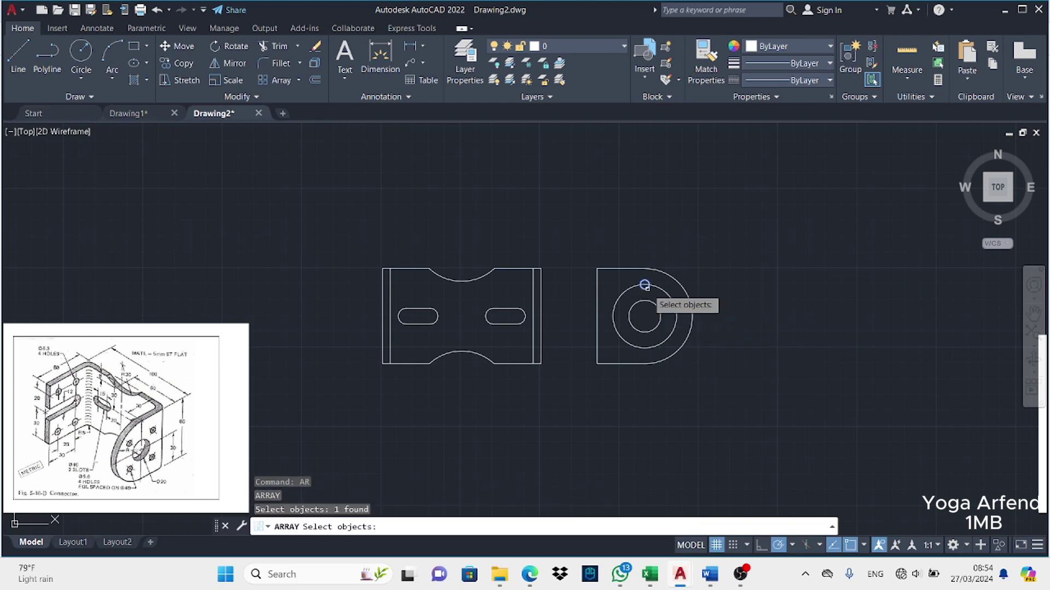
pyautogui.press('Return')
pyautogui.write('PO')
pyautogui.press('Return')
pyautogui.click(645, 316)
pyautogui.write('4')
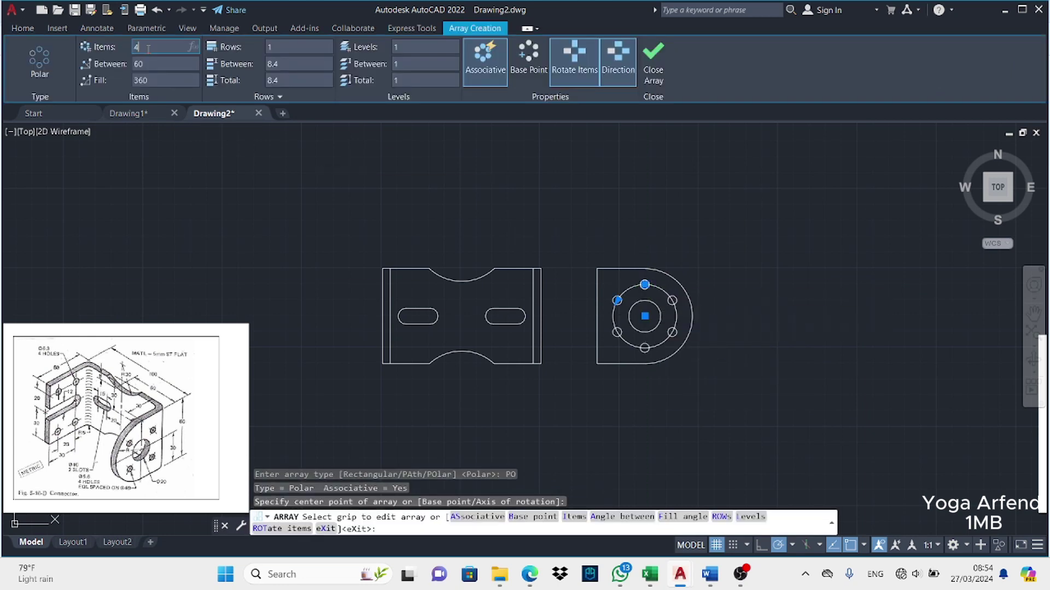
pyautogui.press('Return')
pyautogui.click(653, 52)
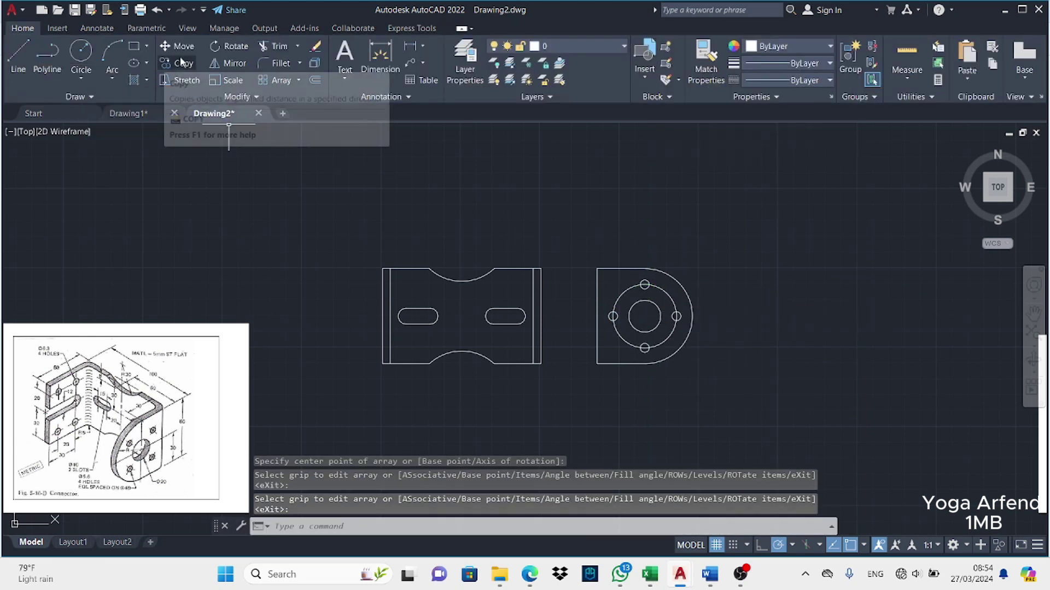
# Rotate the four-hole array 45 degrees about the circles' centre
pyautogui.click(230, 46)
pyautogui.click(645, 286)
pyautogui.press('Return')
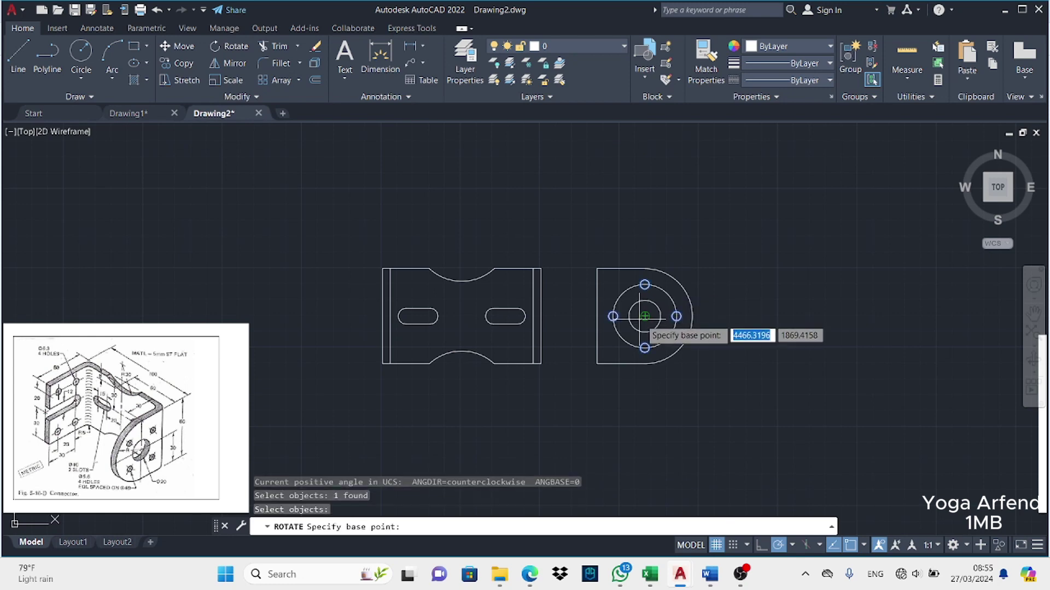
pyautogui.click(645, 316)
pyautogui.write('45')
pyautogui.press('Return')
# Draw a 20-unit line from the top edge above the centre down to the bottom-right corner
pyautogui.write('l')
pyautogui.press('Return')
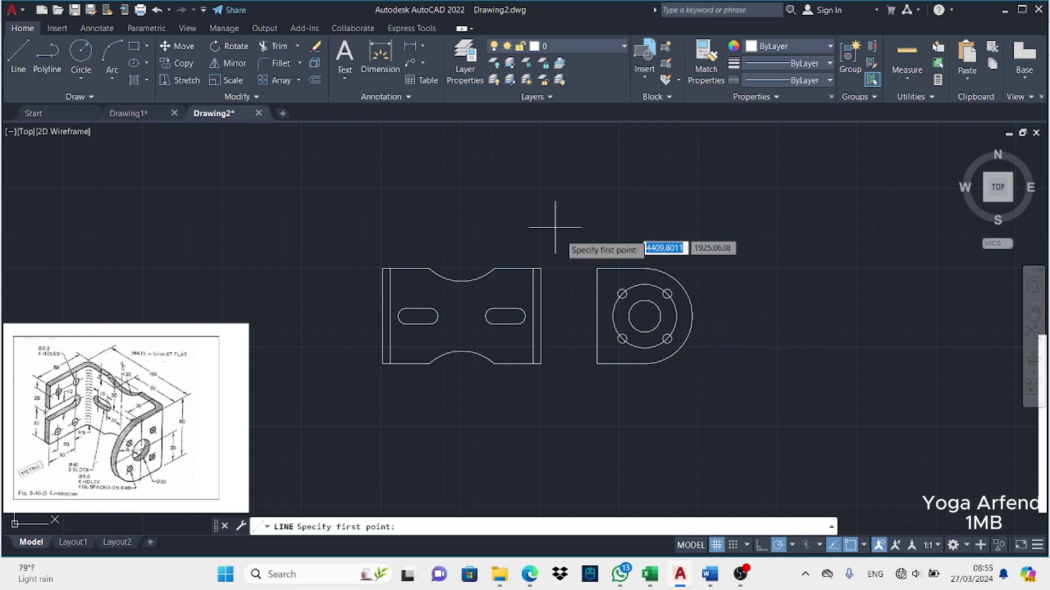
pyautogui.click(644, 268)
pyautogui.write('20')
pyautogui.press('Return')
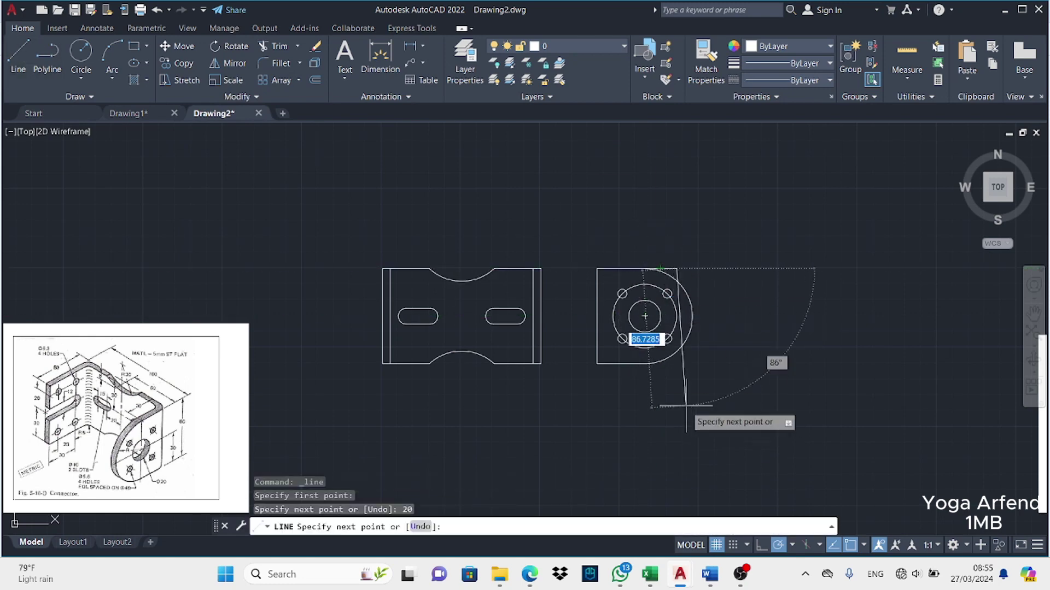
pyautogui.click(676, 364)
pyautogui.press('Escape')
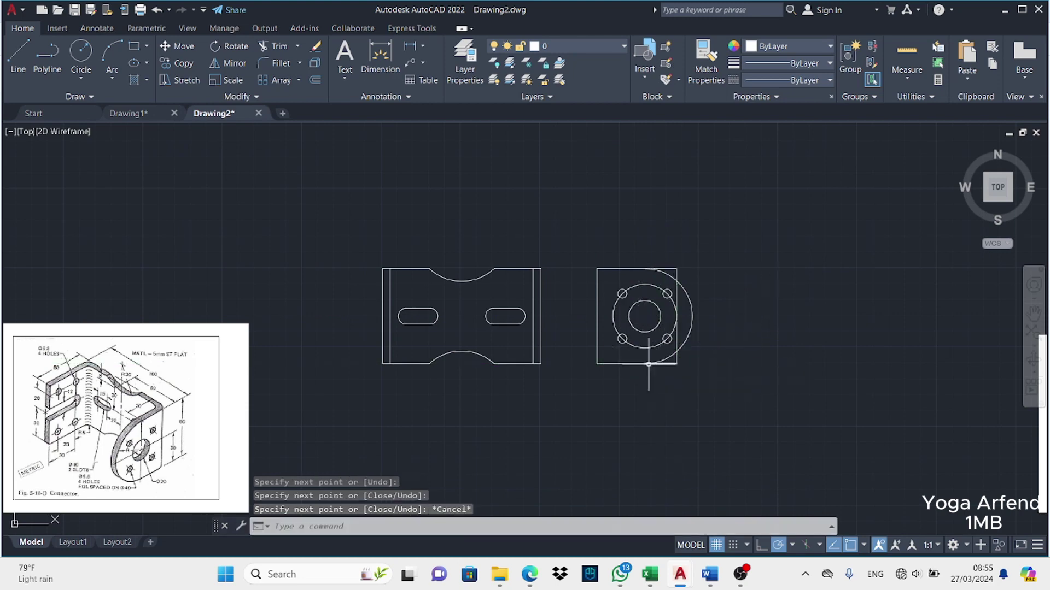
# Try a circle centred 30 units along the tracking line, then undo it
pyautogui.click(81, 59)
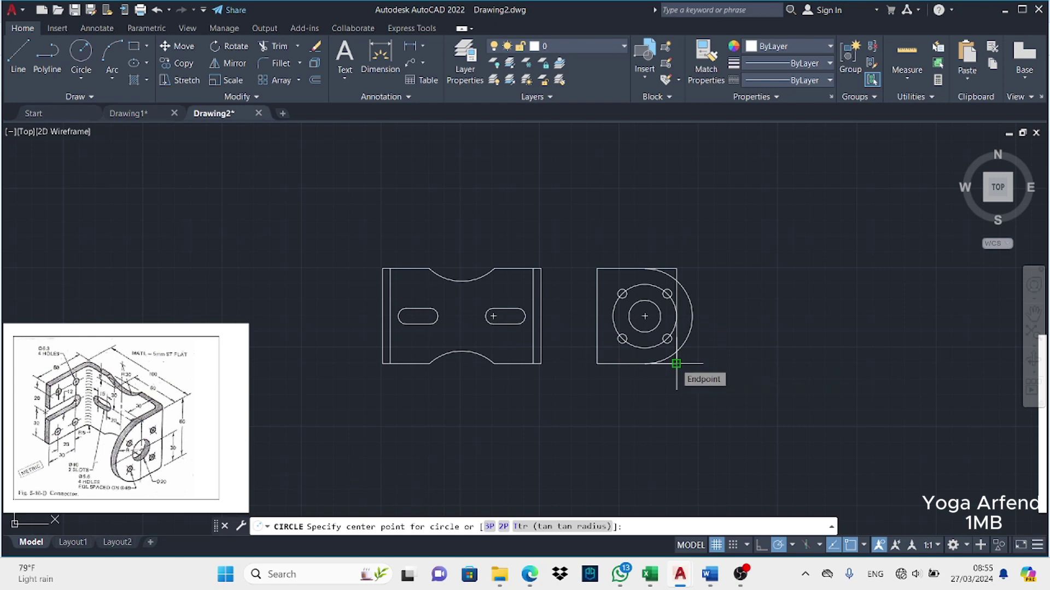
pyautogui.write('30')
pyautogui.press('Return')
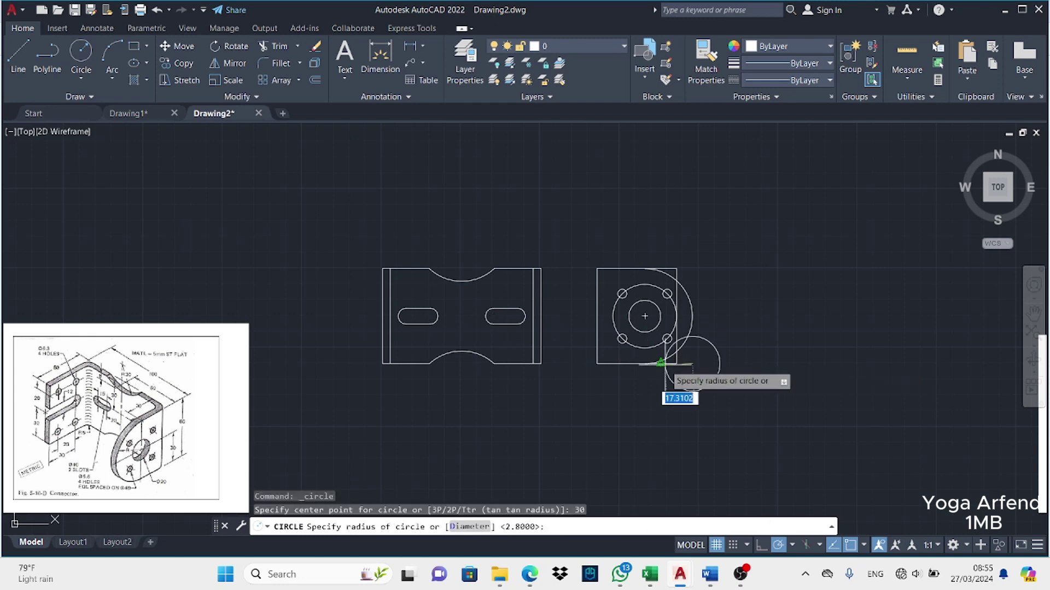
pyautogui.hotkey('ctrl', 'z')
# Begin a 30-unit line from the snapped bottom endpoint, then cancel it
pyautogui.click(17, 56)
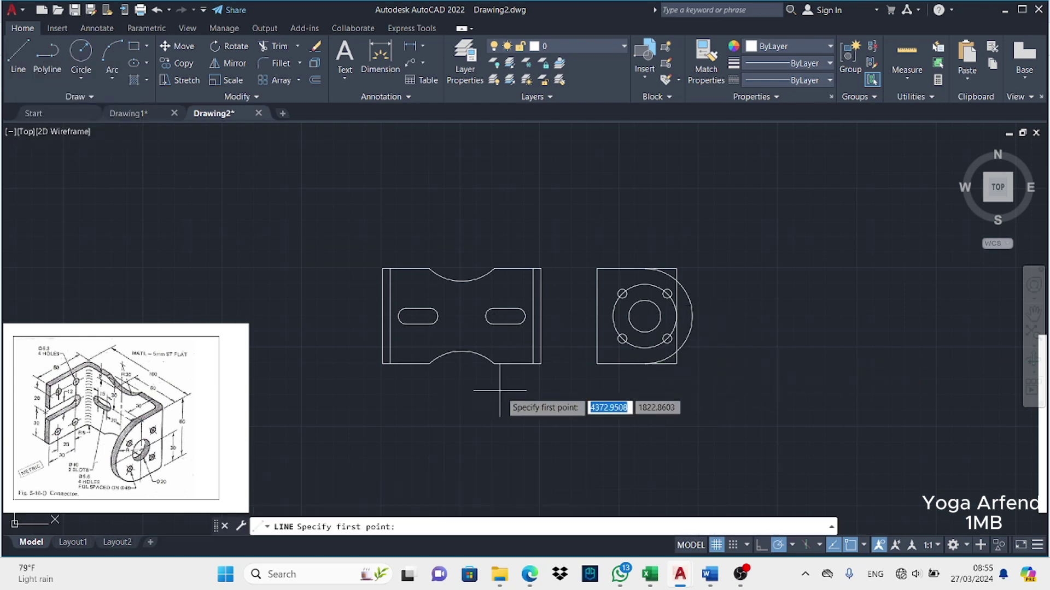
pyautogui.click(646, 363)
pyautogui.write('0')
pyautogui.press('Return')
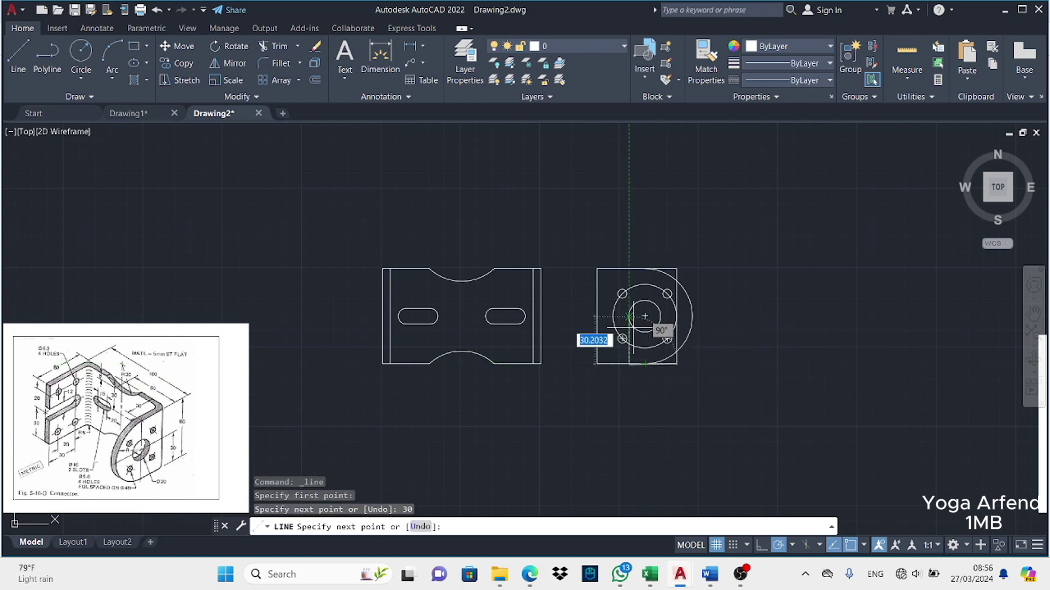
pyautogui.scroll(4, 634, 364)
pyautogui.scroll(-6, 673, 443)
pyautogui.scroll(1, 678, 456)
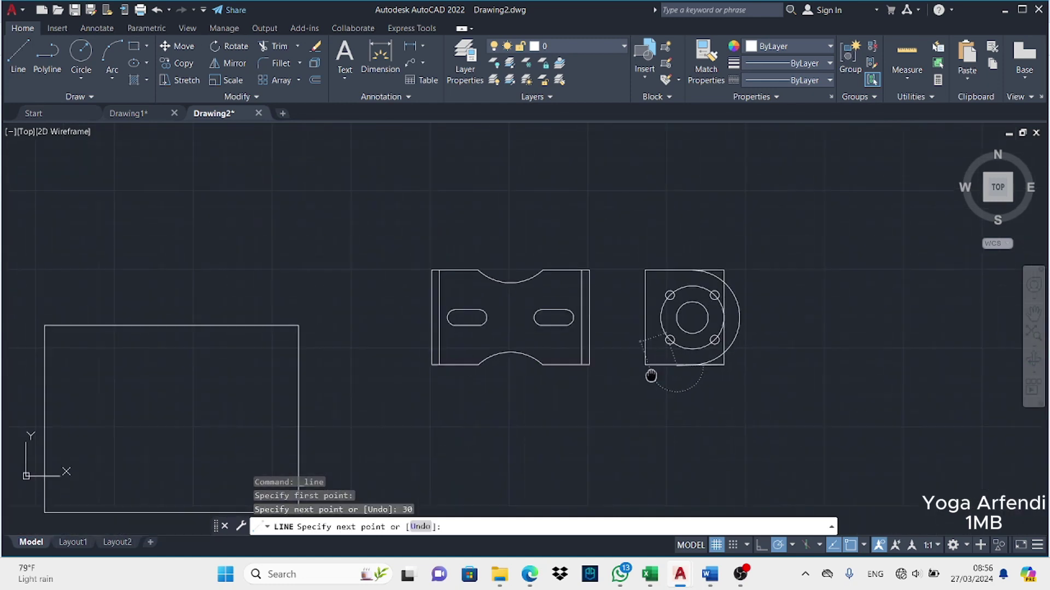
pyautogui.scroll(1, 632, 403)
pyautogui.press('Escape')
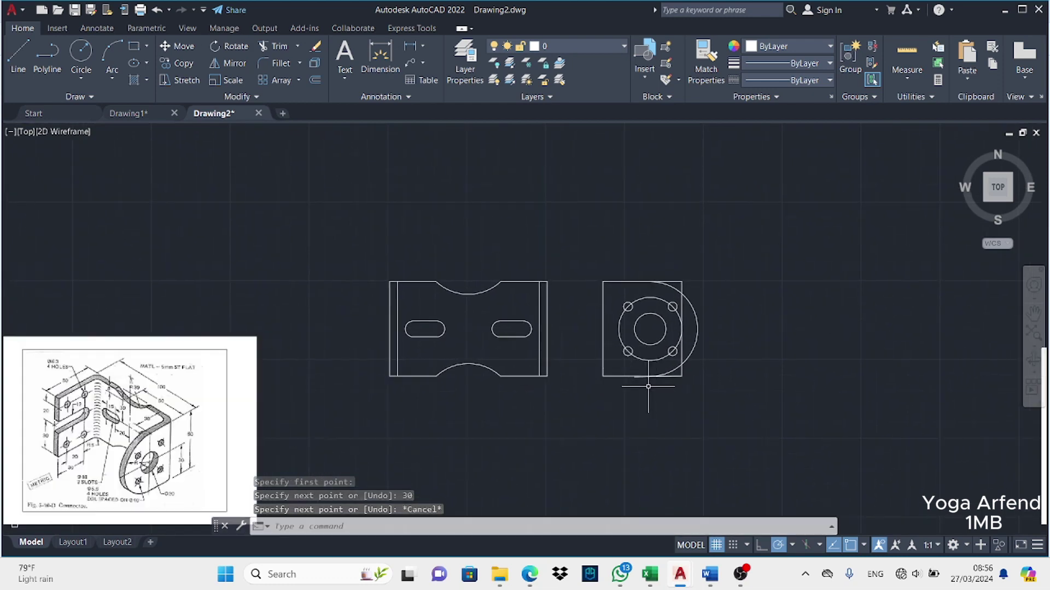
# Try placing circle centres along the tab's bottom edge, cancelling each attempt
pyautogui.click(18, 54)
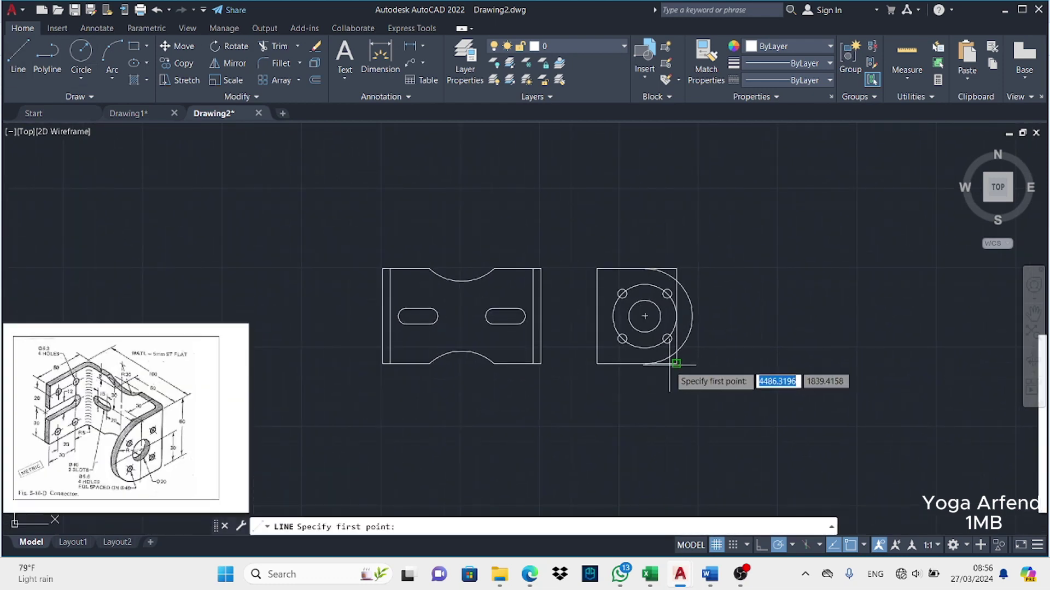
pyautogui.click(81, 55)
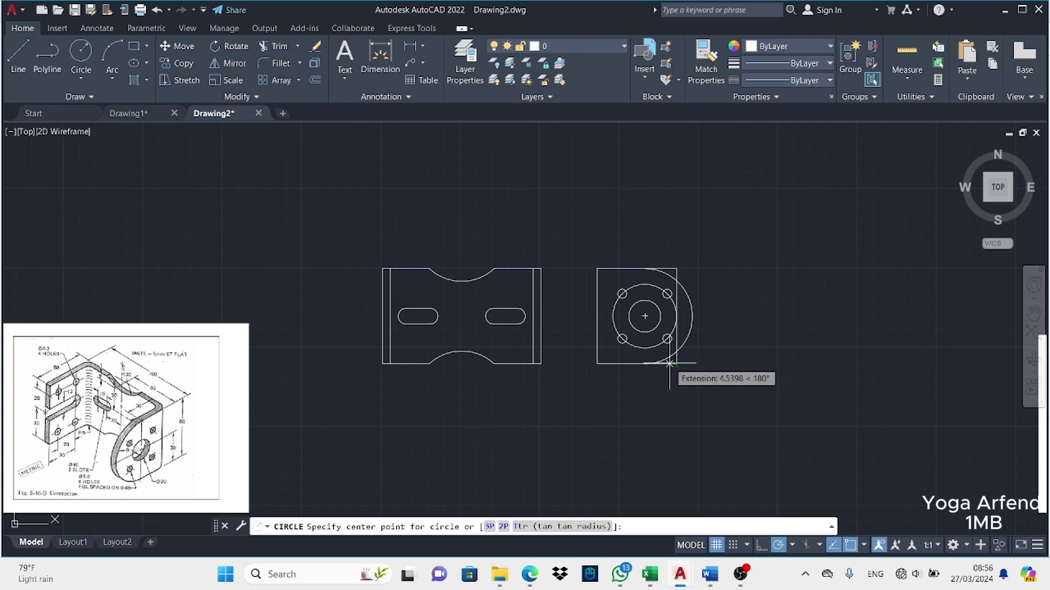
pyautogui.click(660, 362)
pyautogui.write('30')
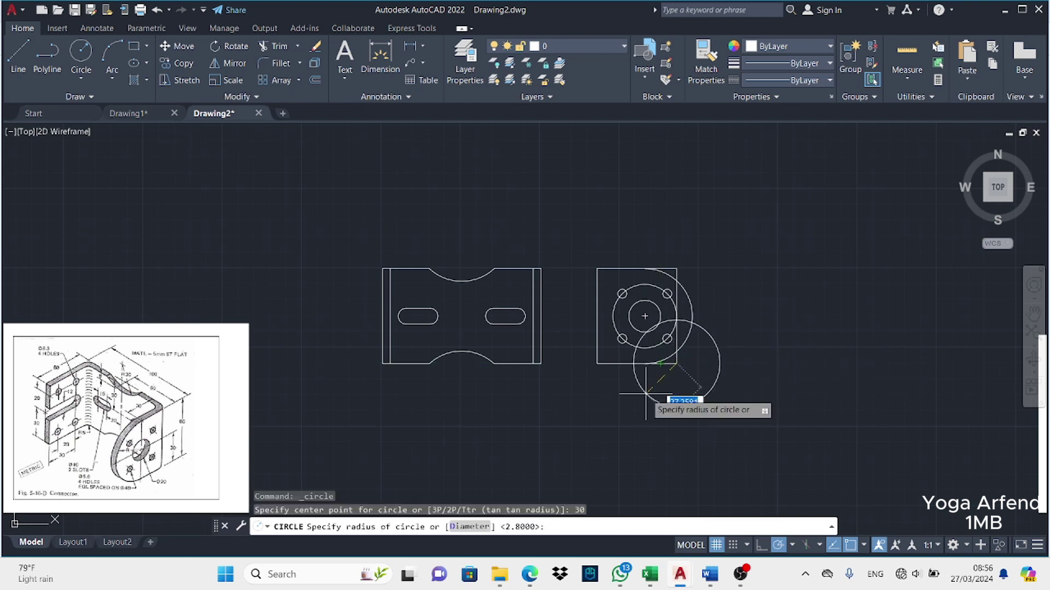
pyautogui.press('Escape')
pyautogui.click(81, 55)
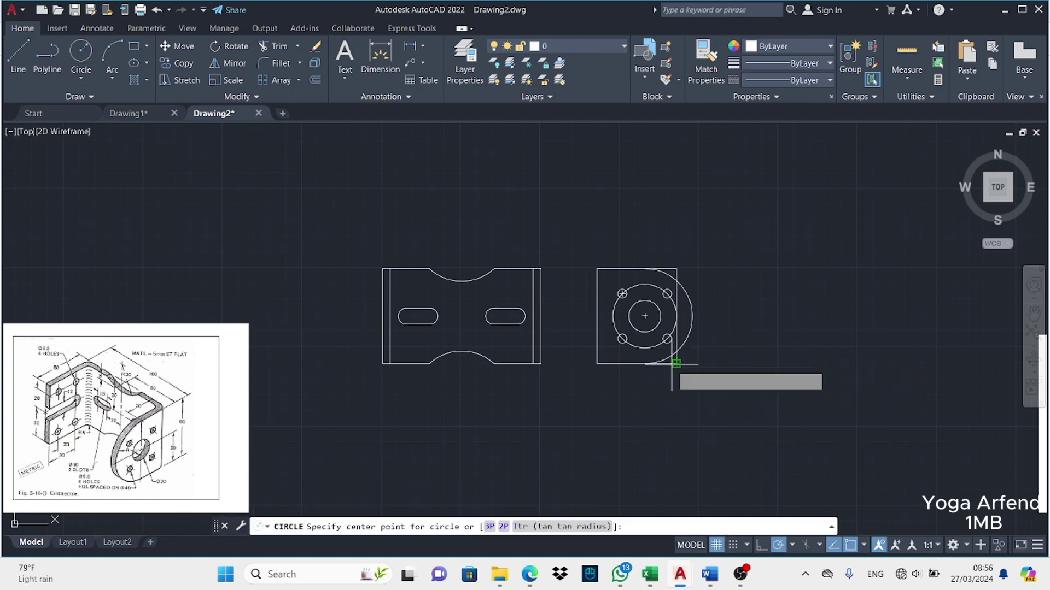
pyautogui.click(672, 364)
pyautogui.press('Escape')
# Draw a construction line from the tab's bottom edge, 30 then 10 units long
pyautogui.write('l')
pyautogui.press('Return')
pyautogui.click(645, 364)
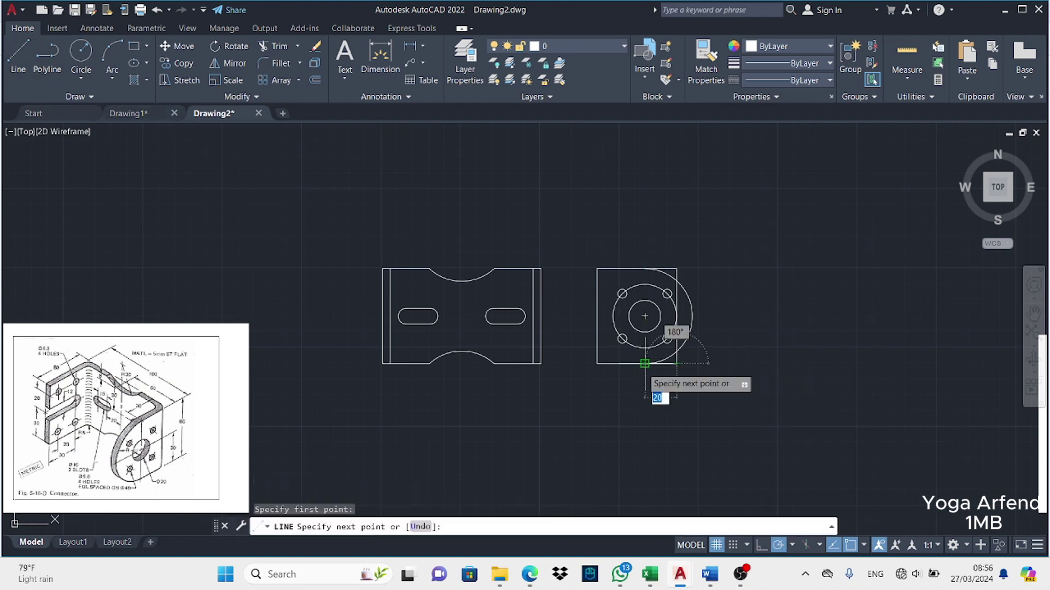
pyautogui.write('30')
pyautogui.press('Return')
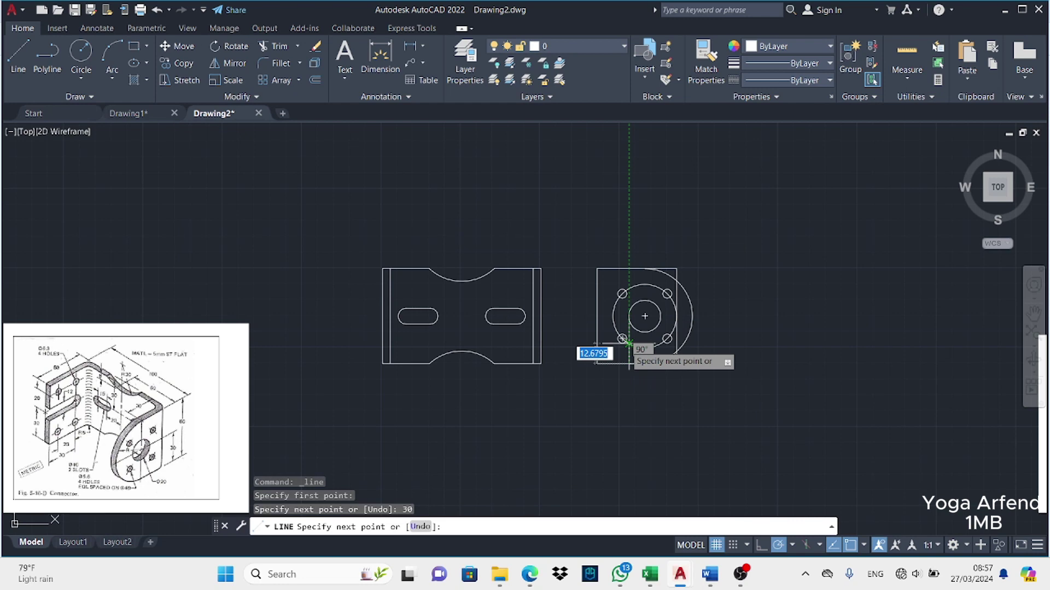
pyautogui.write('0')
pyautogui.press('Return')
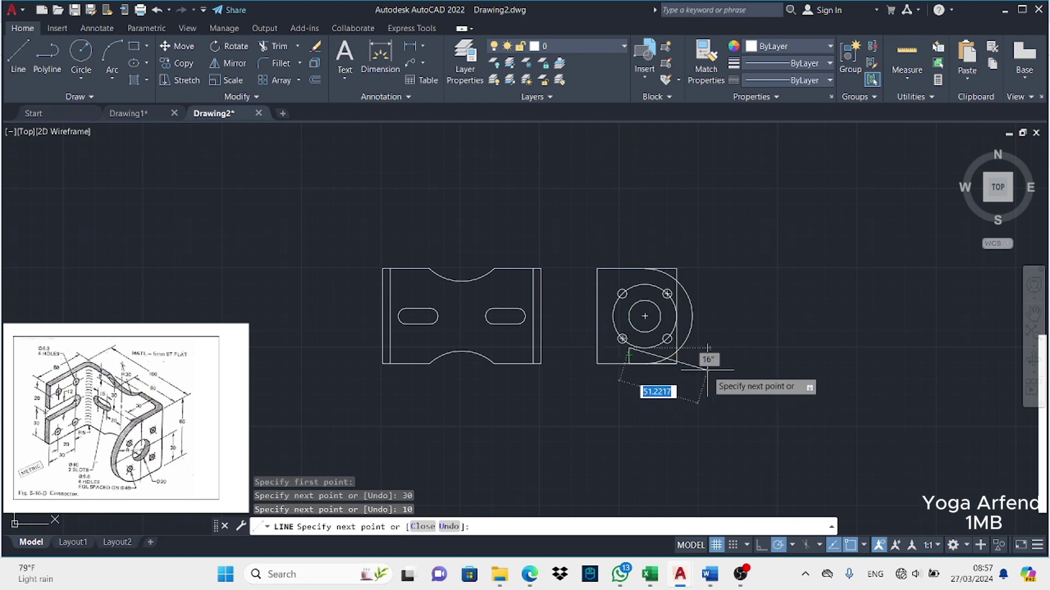
pyautogui.press('Escape')
# Place two small lower holes at default radius, the second offset 20 units
pyautogui.write('c')
pyautogui.press('Return')
pyautogui.click(629, 348)
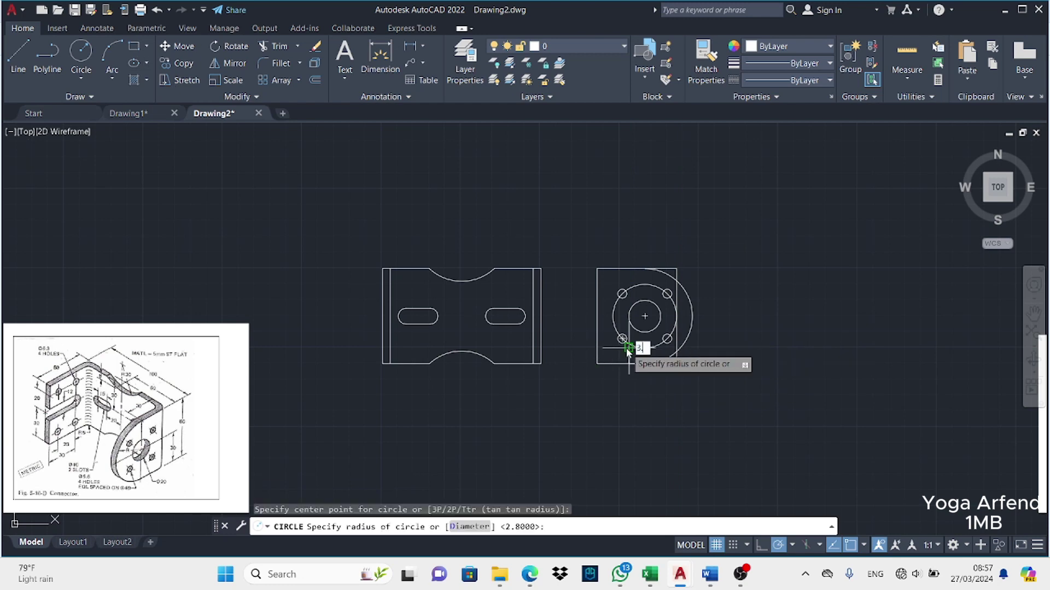
pyautogui.press('Return')
pyautogui.press('Return')
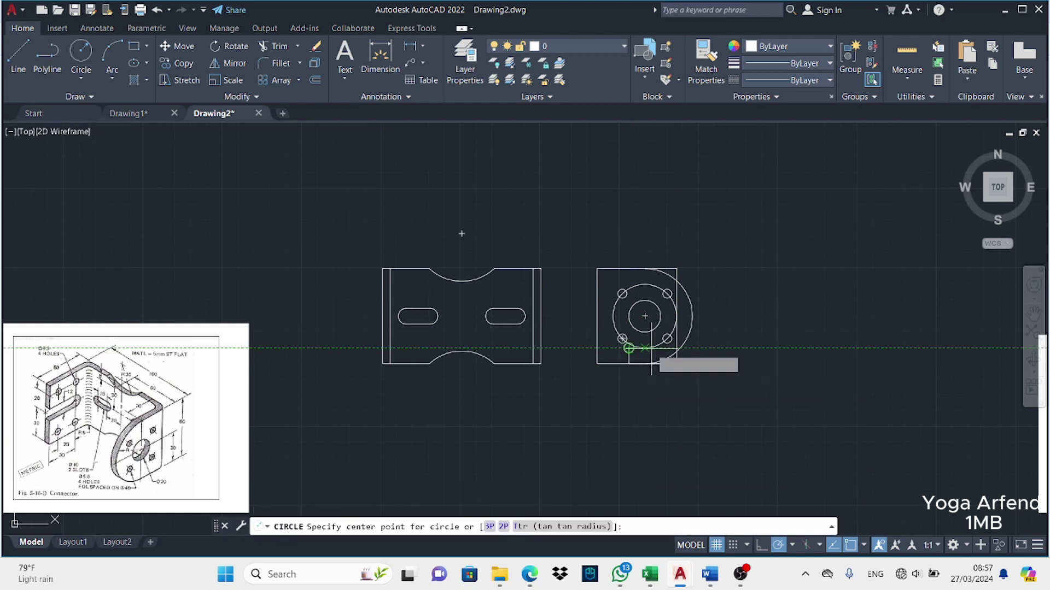
pyautogui.write('20')
pyautogui.press('Return')
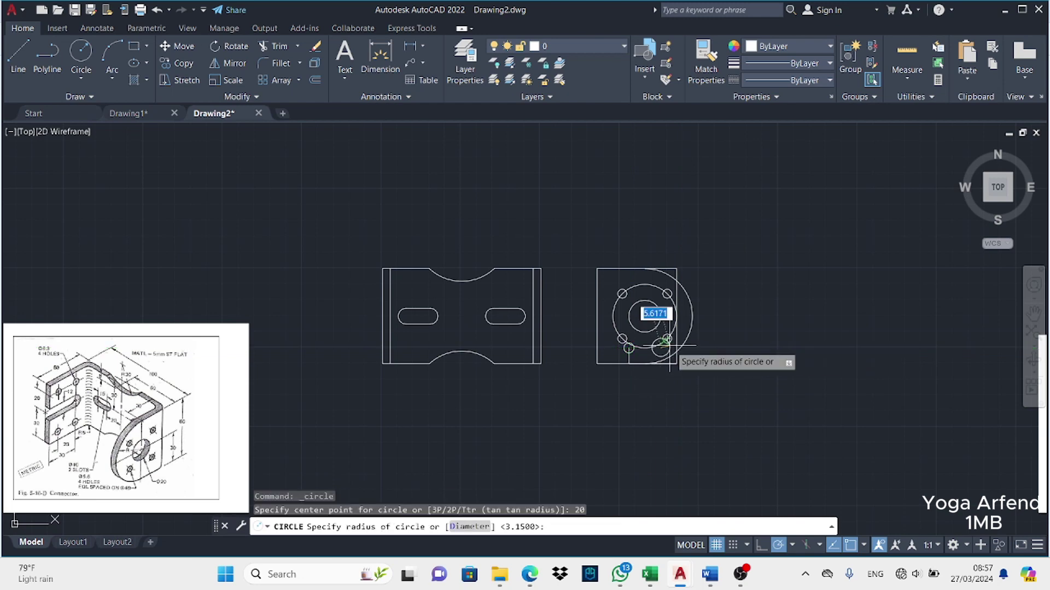
pyautogui.press('Return')
# Mirror the two lower holes across the horizontal centre line, keeping the originals
pyautogui.click(227, 65)
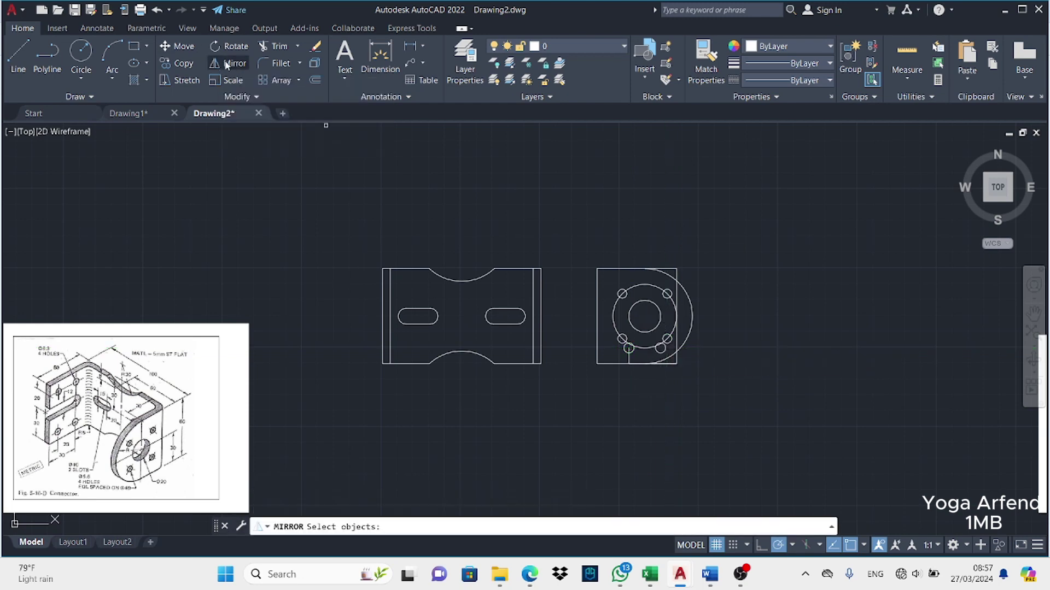
pyautogui.click(629, 348)
pyautogui.click(660, 348)
pyautogui.press('Return')
pyautogui.click(645, 317)
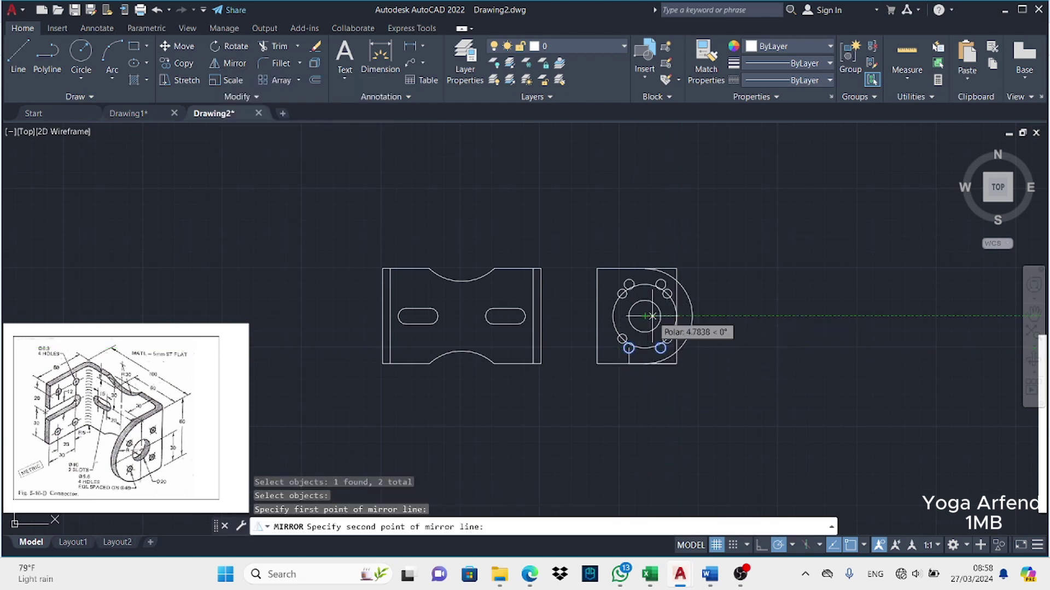
pyautogui.click(654, 321)
pyautogui.write('n')
# Trim the bolt-circle arc near the top holes
pyautogui.press('Return')
pyautogui.write('tr')
pyautogui.press('Return')
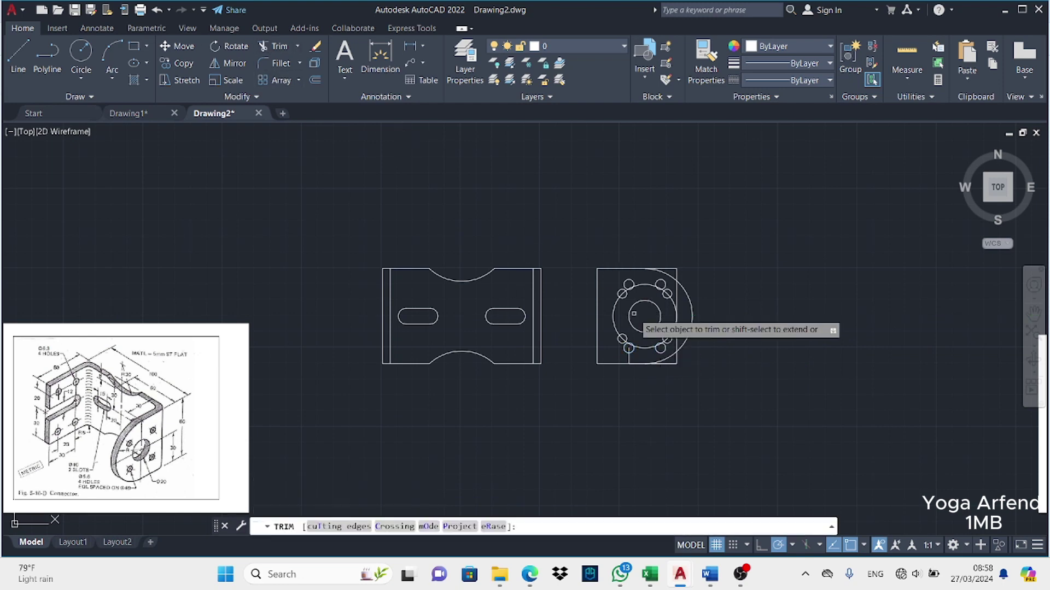
pyautogui.click(634, 282)
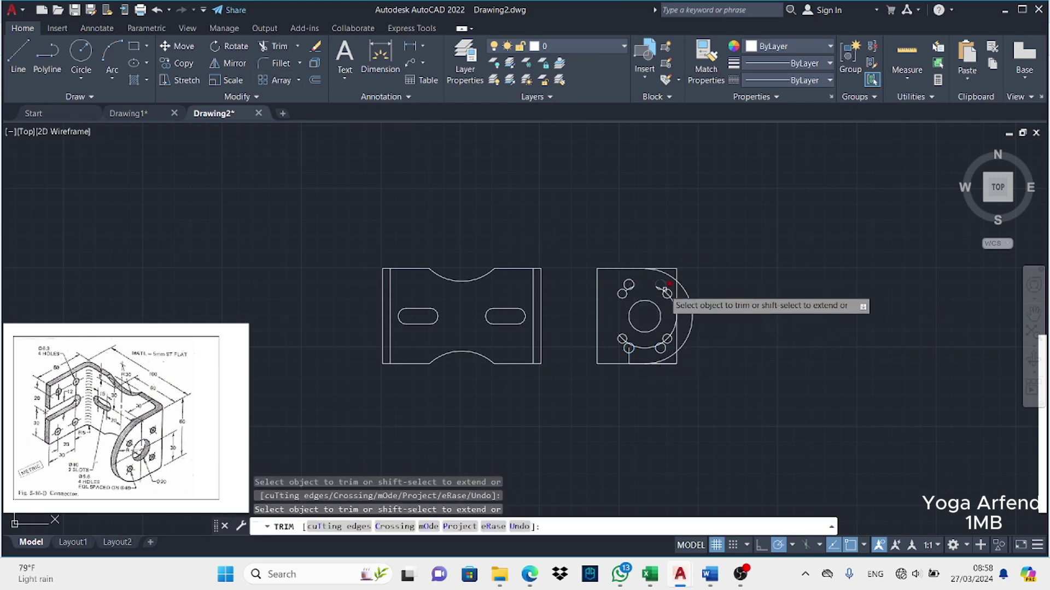
pyautogui.scroll(3, 663, 340)
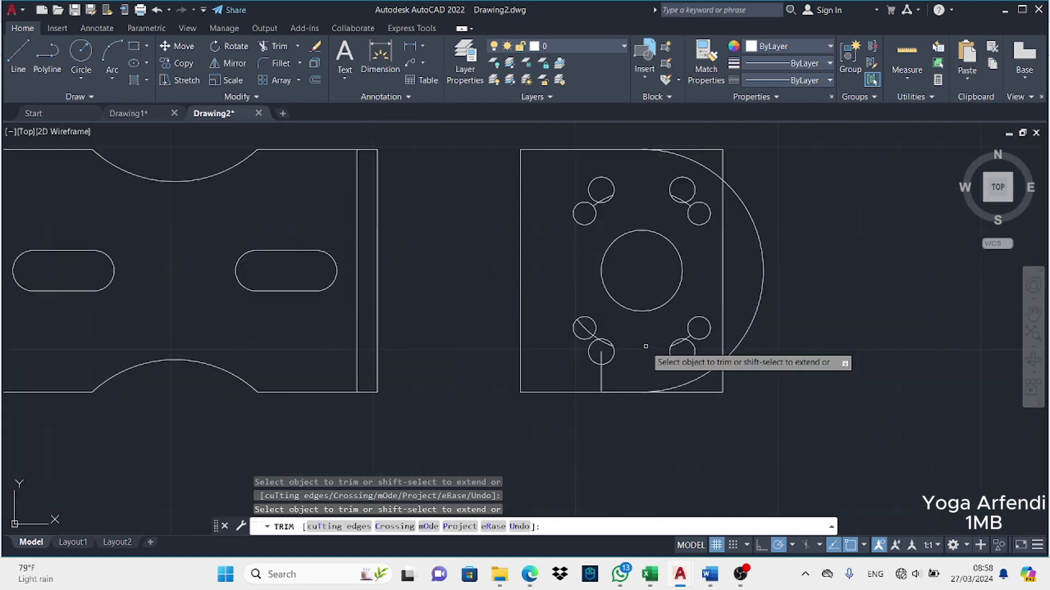
pyautogui.scroll(3, 644, 347)
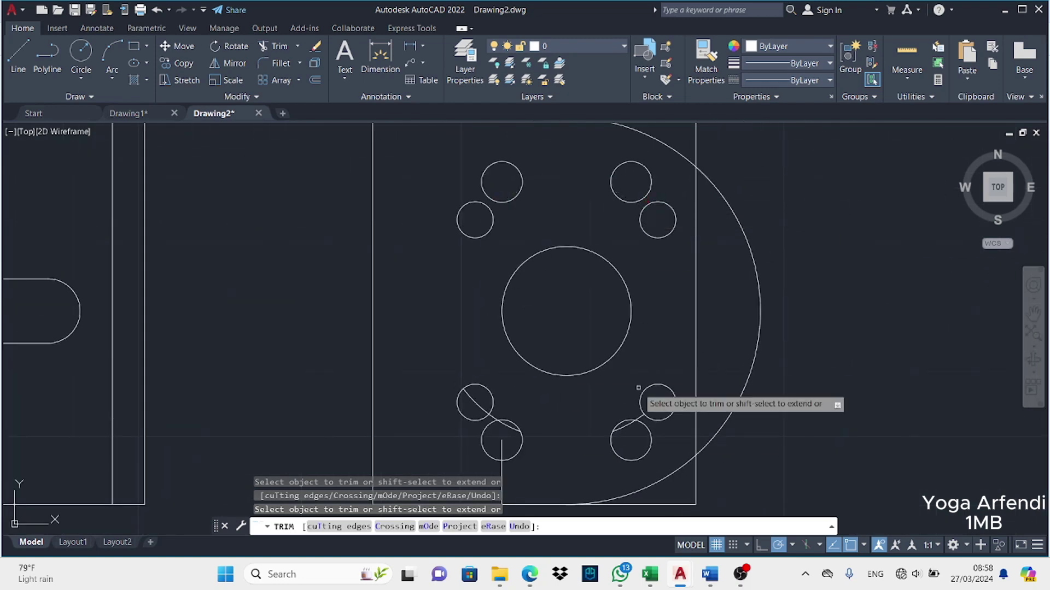
# Trim the bolt-circle and construction-line pieces between the lower holes
pyautogui.click(626, 425)
pyautogui.click(505, 426)
pyautogui.click(502, 453)
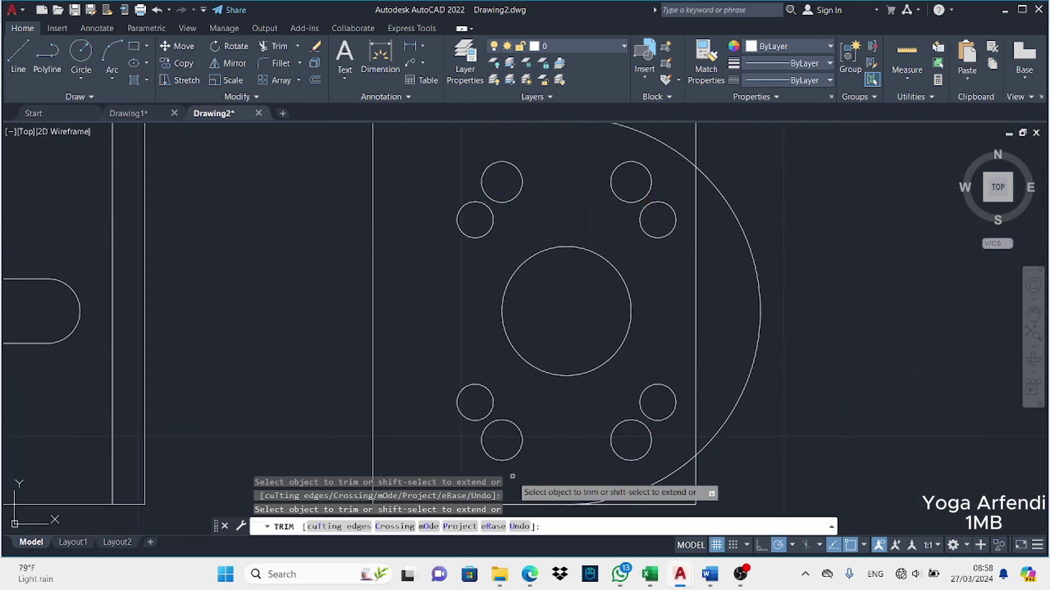
pyautogui.scroll(-1, 555, 376)
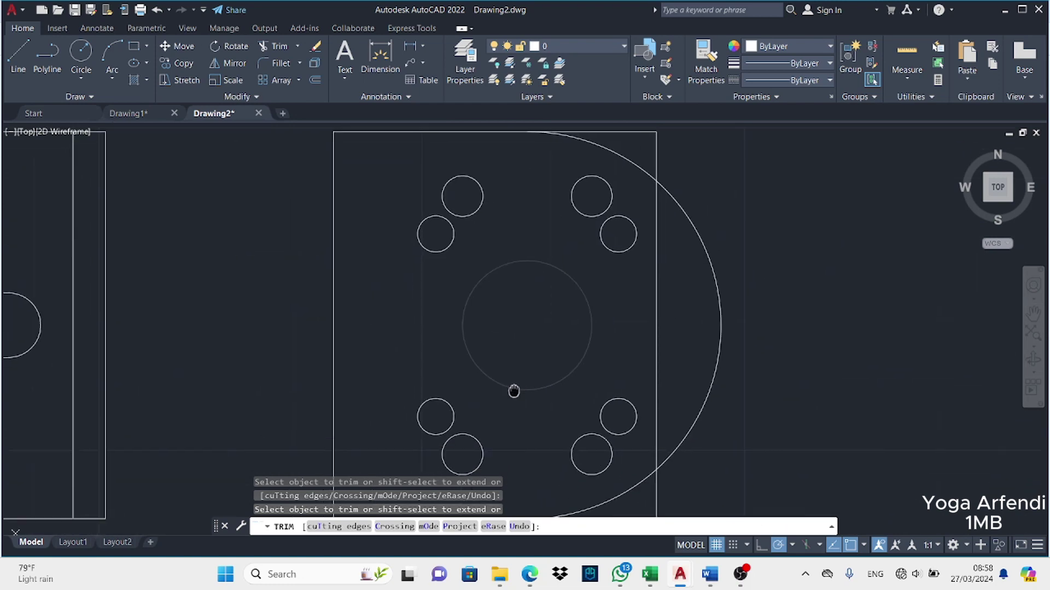
pyautogui.scroll(-2, 515, 388)
pyautogui.moveTo(542, 414); pyautogui.dragTo(587, 364, button='middle')
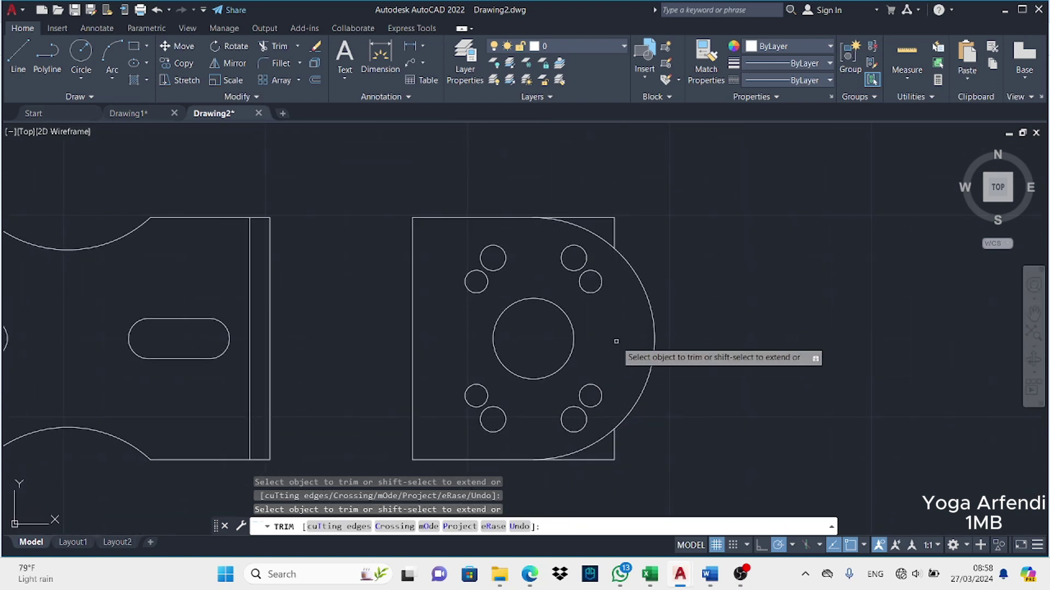
pyautogui.scroll(2, 621, 355)
pyautogui.scroll(-2, 476, 164)
pyautogui.scroll(-5, 520, 292)
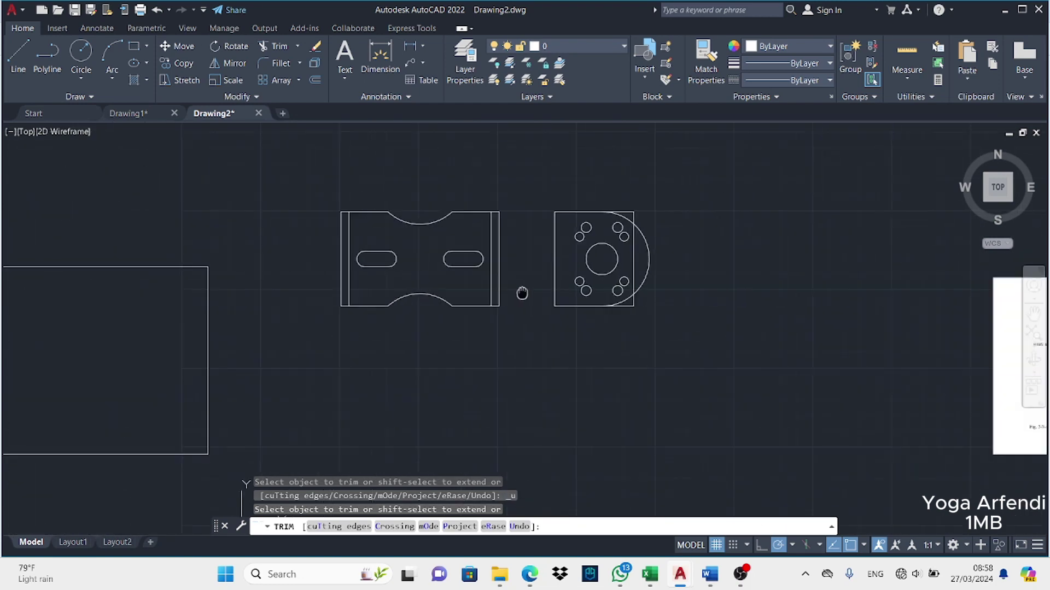
# Draw the slot lines from the plate's top-right corner with 24, 30 and 12-unit segments
pyautogui.click(17, 53)
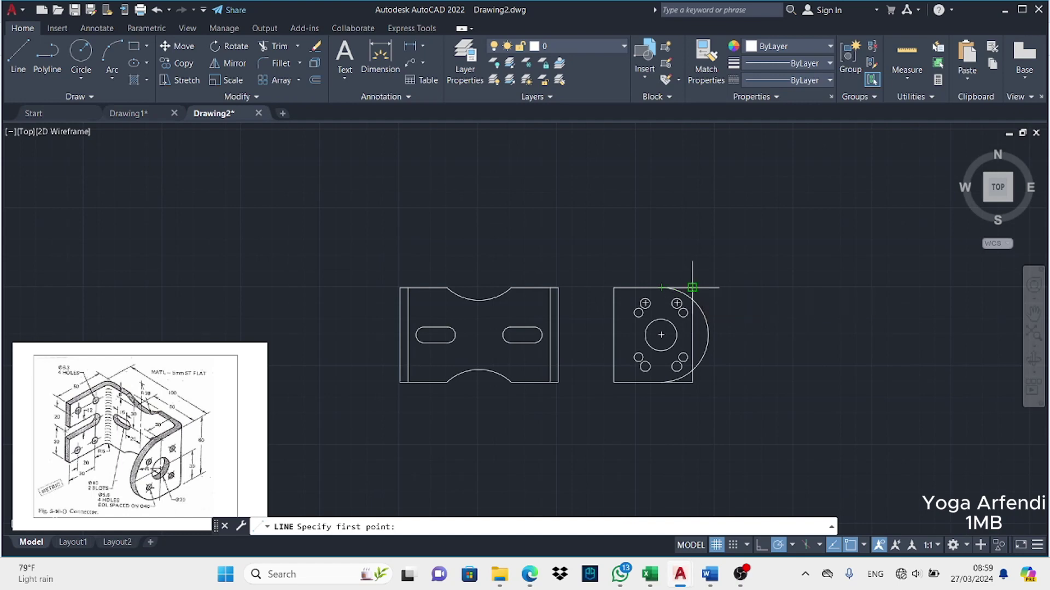
pyautogui.write('24')
pyautogui.press('Return')
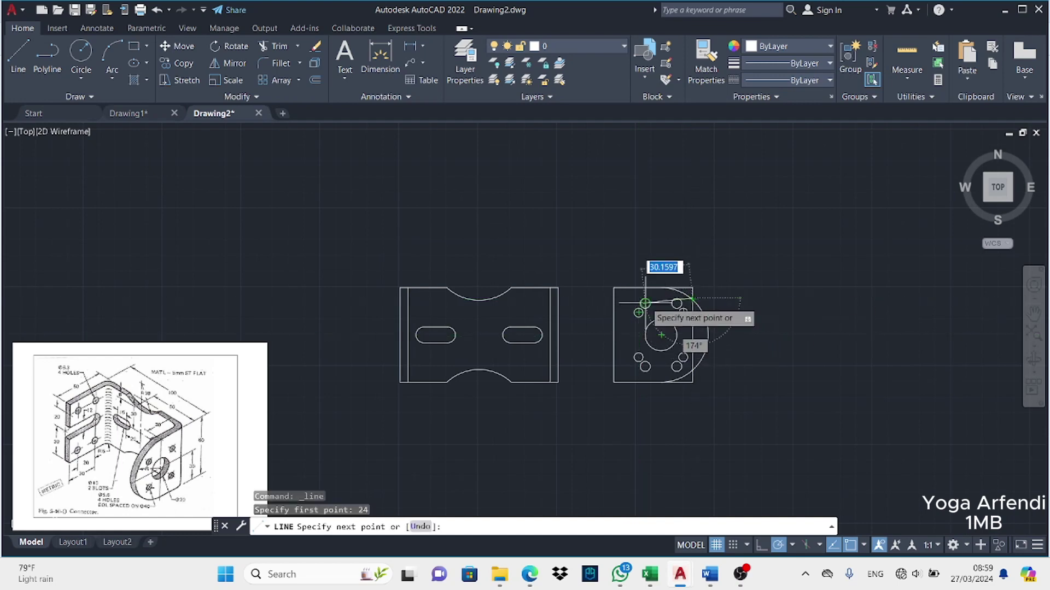
pyautogui.press('Escape')
pyautogui.press('Return')
pyautogui.click(693, 287)
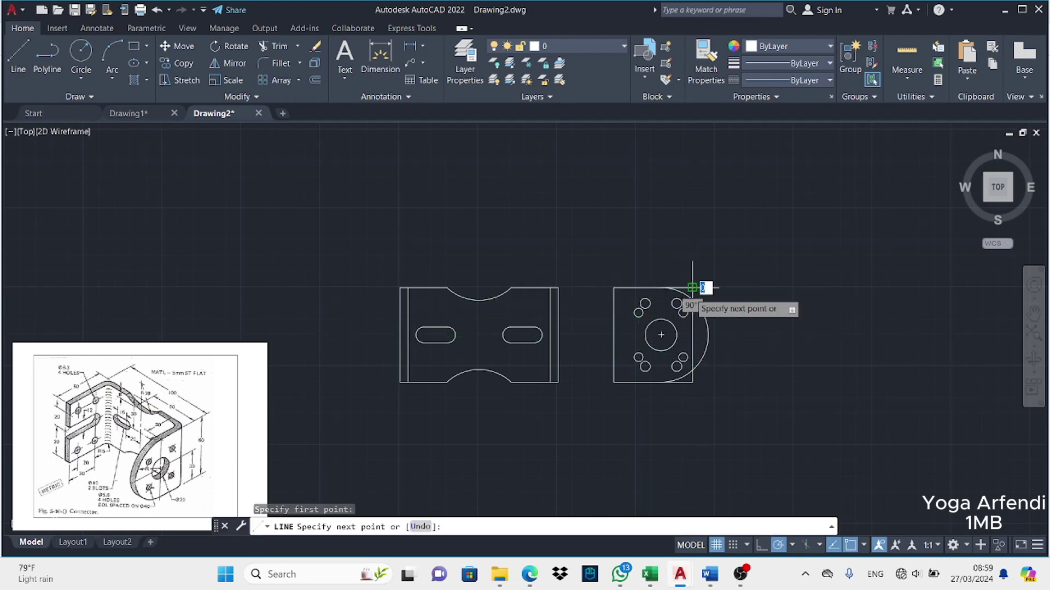
pyautogui.write('24')
pyautogui.press('Return')
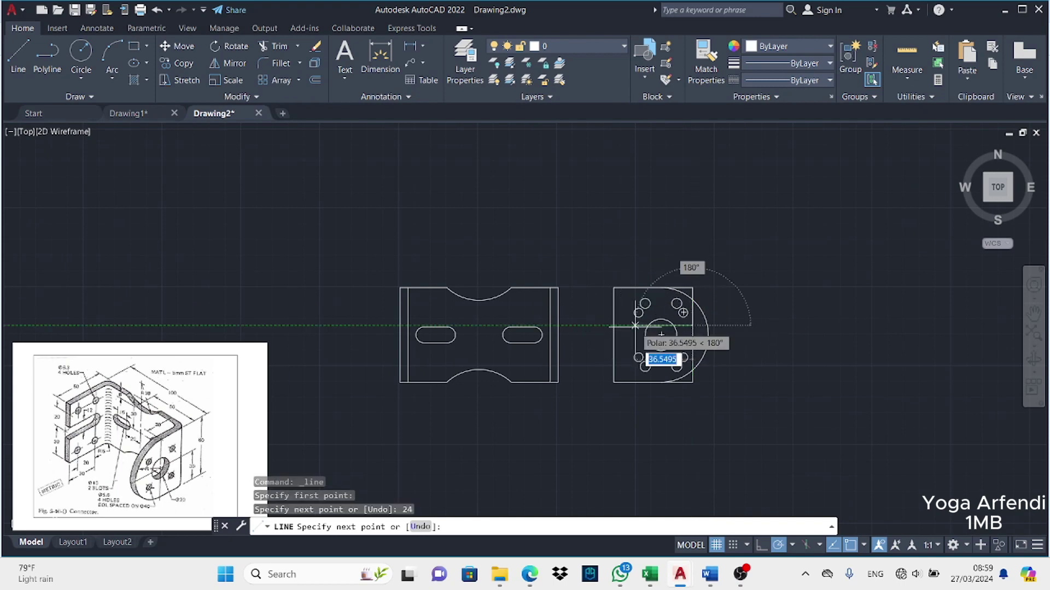
pyautogui.press('Return')
pyautogui.write('2')
pyautogui.press('Return')
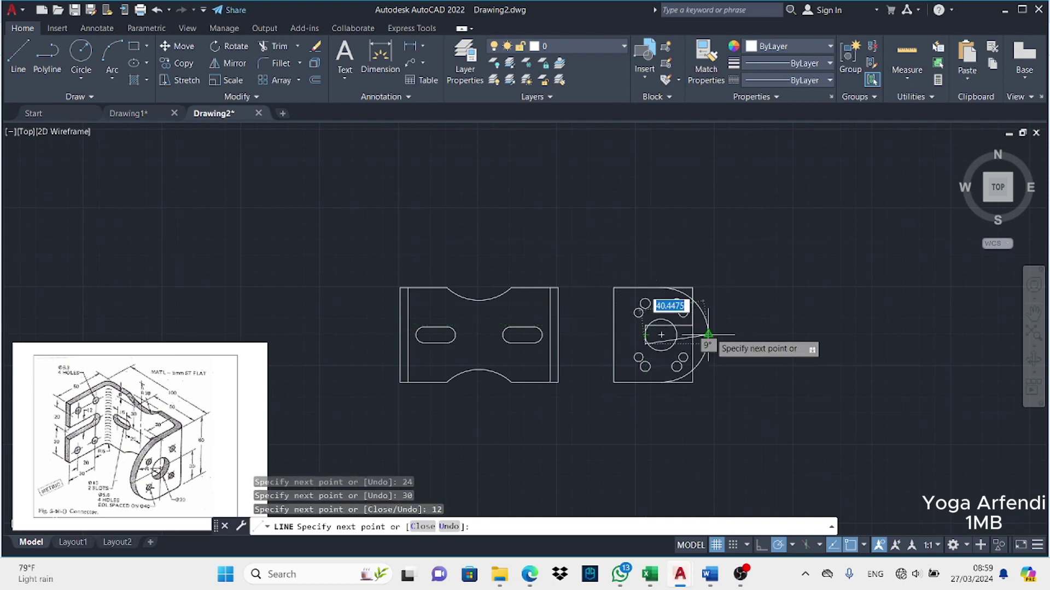
pyautogui.click(695, 345)
pyautogui.press('Escape')
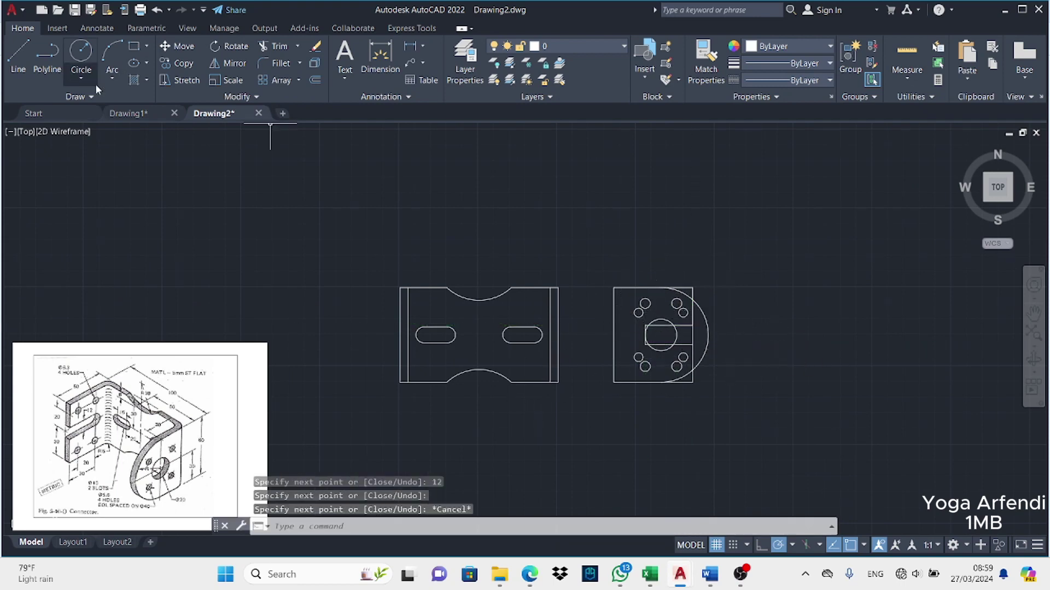
# Add a radius-6 circle centred on the short line's midpoint
pyautogui.click(96, 85)
pyautogui.click(645, 334)
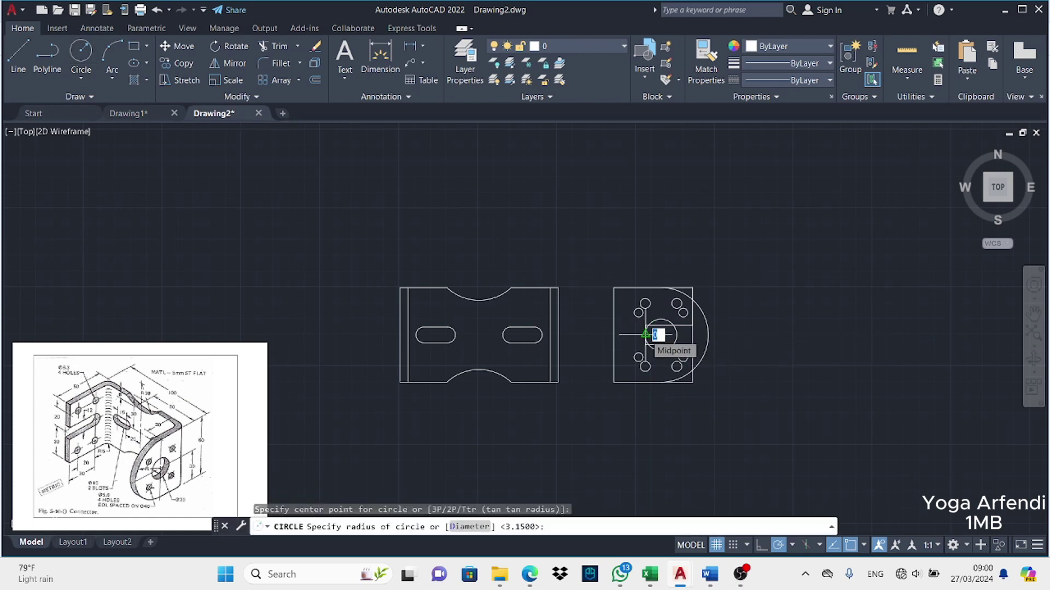
pyautogui.write('6')
pyautogui.press('Return')
pyautogui.scroll(6, 694, 339)
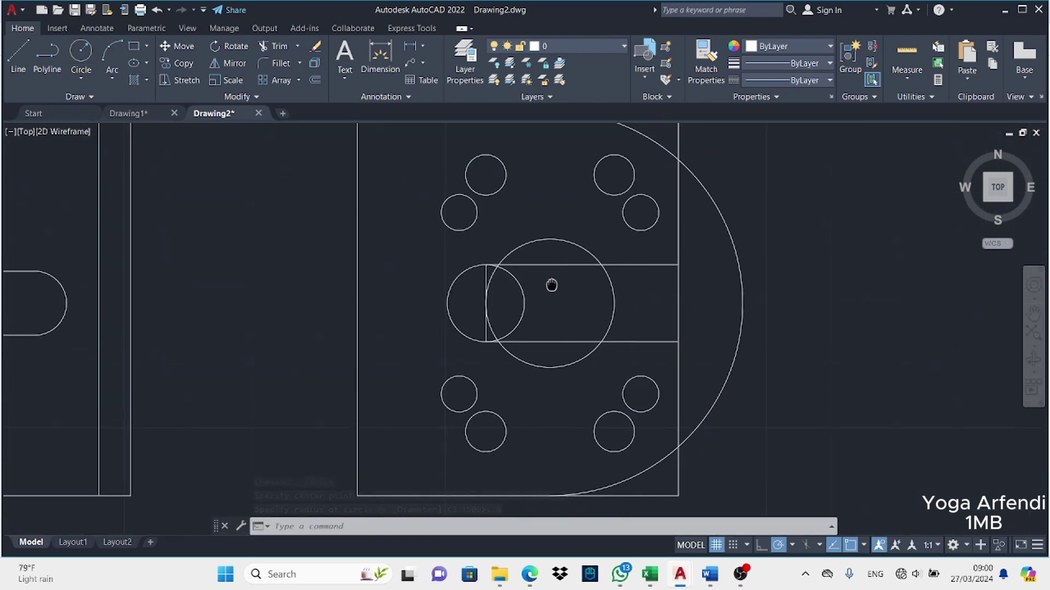
pyautogui.write('tr')
pyautogui.press('Return')
# Trim the small circle's right arc and the slot ends using fence selections
pyautogui.click(511, 345)
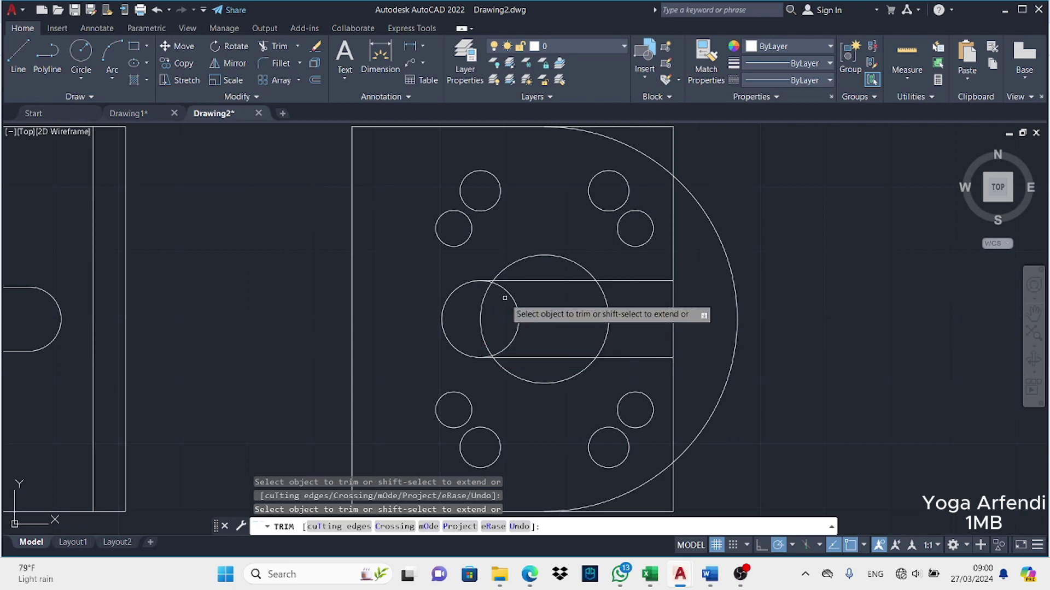
pyautogui.click(481, 295)
pyautogui.scroll(2, 490, 281)
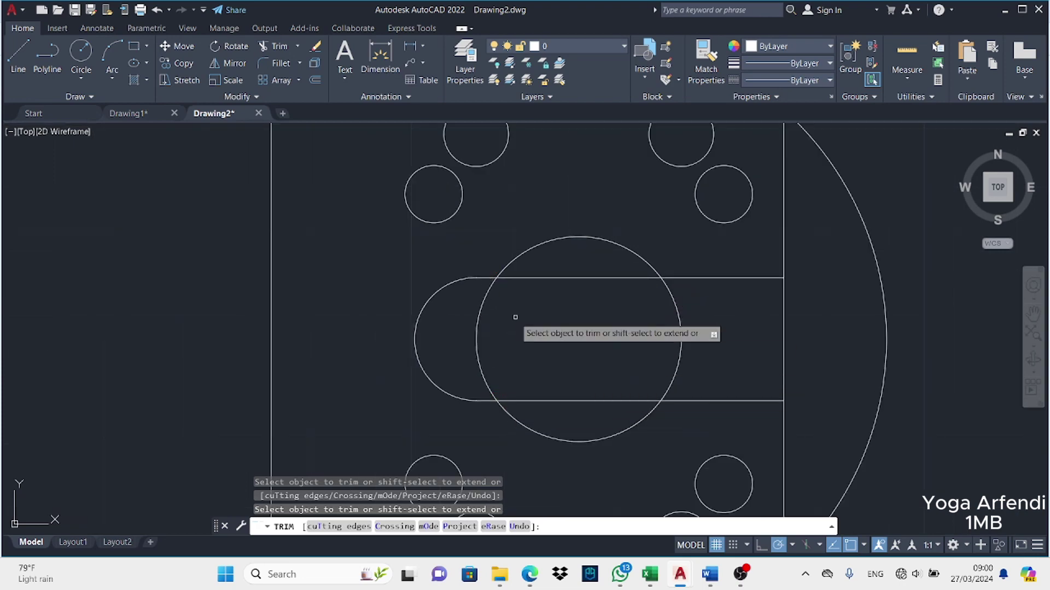
pyautogui.scroll(-2, 509, 314)
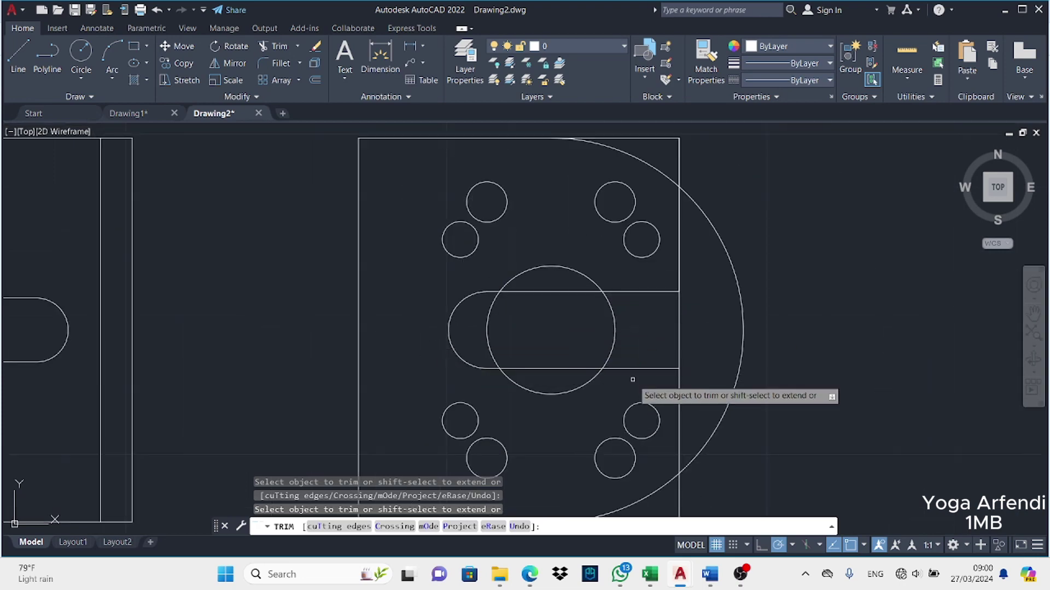
pyautogui.moveTo(613, 381); pyautogui.dragTo(679, 265)
pyautogui.moveTo(477, 373); pyautogui.dragTo(484, 283)
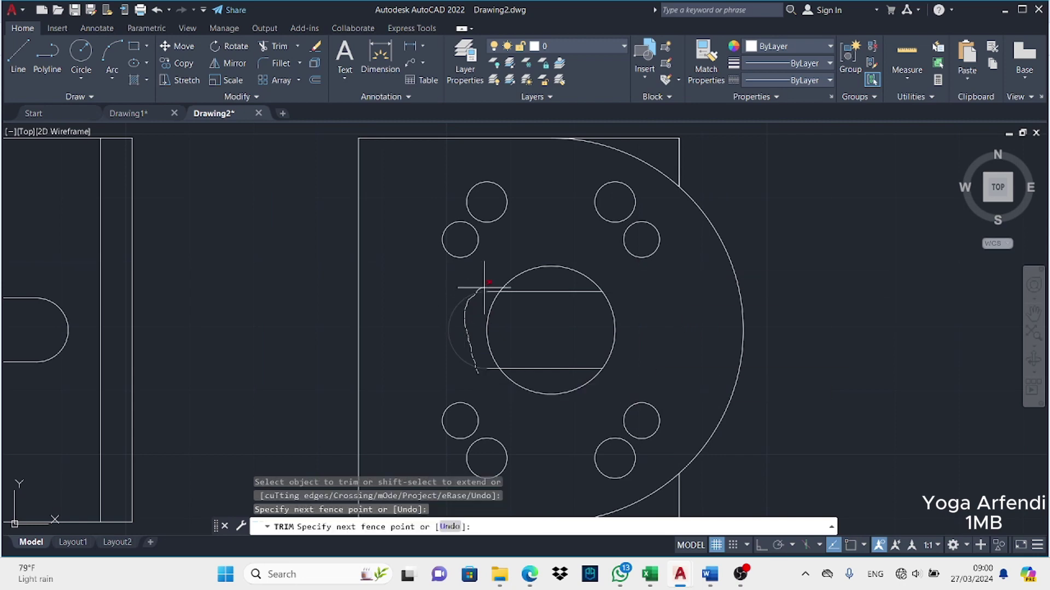
pyautogui.moveTo(493, 365); pyautogui.dragTo(495, 367)
pyautogui.scroll(-2, 619, 365)
pyautogui.scroll(5, 558, 333)
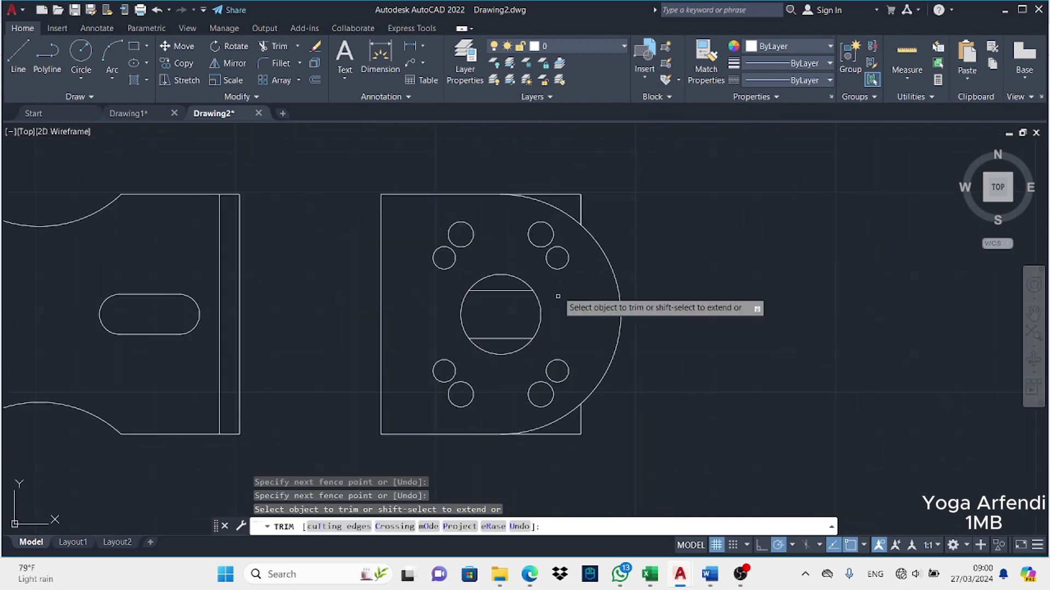
# Undo the incorrect slot trims and restart TRIM
pyautogui.hotkey('ctrl', 'z')
pyautogui.scroll(2, 483, 274)
pyautogui.scroll(-5, 492, 263)
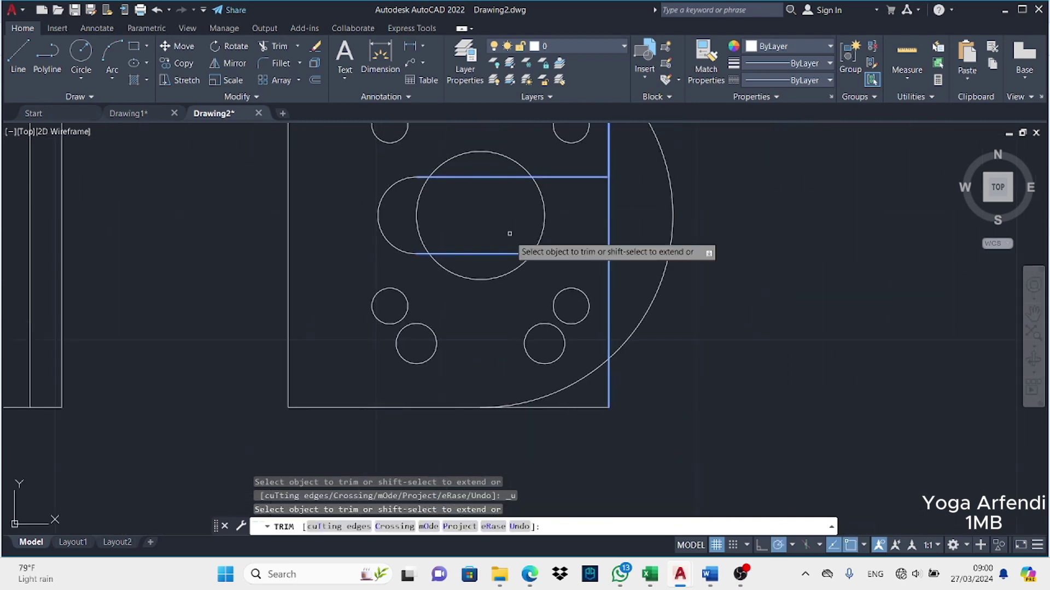
pyautogui.press('Escape')
pyautogui.click(406, 312)
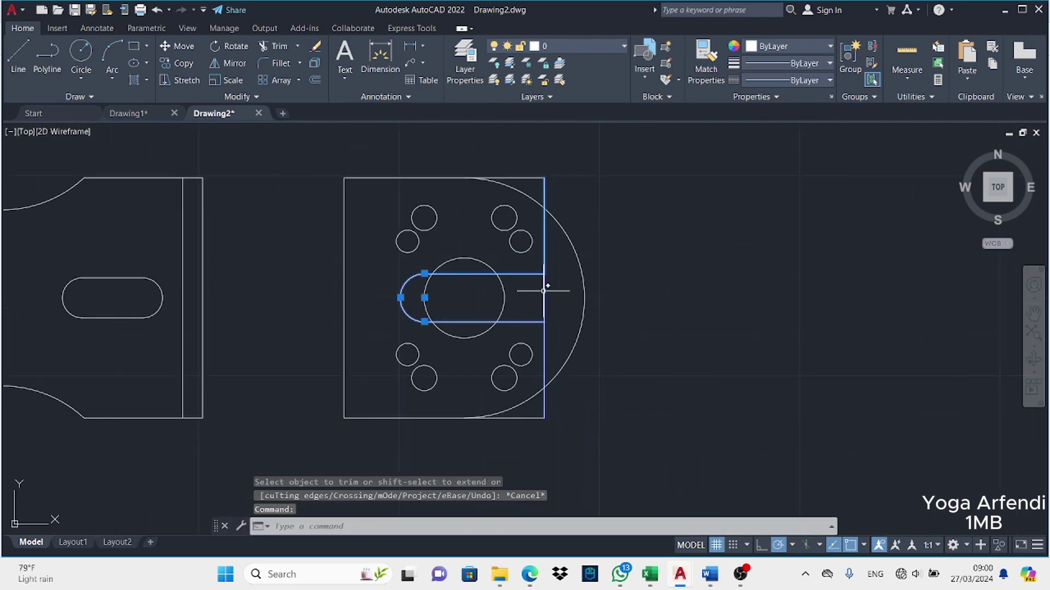
pyautogui.click(273, 46)
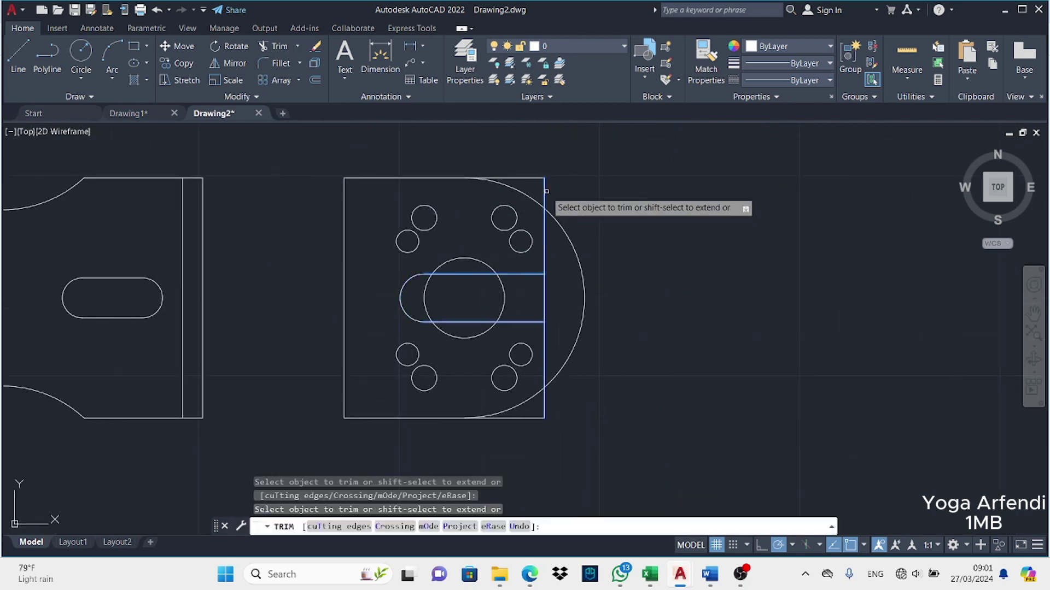
pyautogui.hotkey('ctrl', 'z')
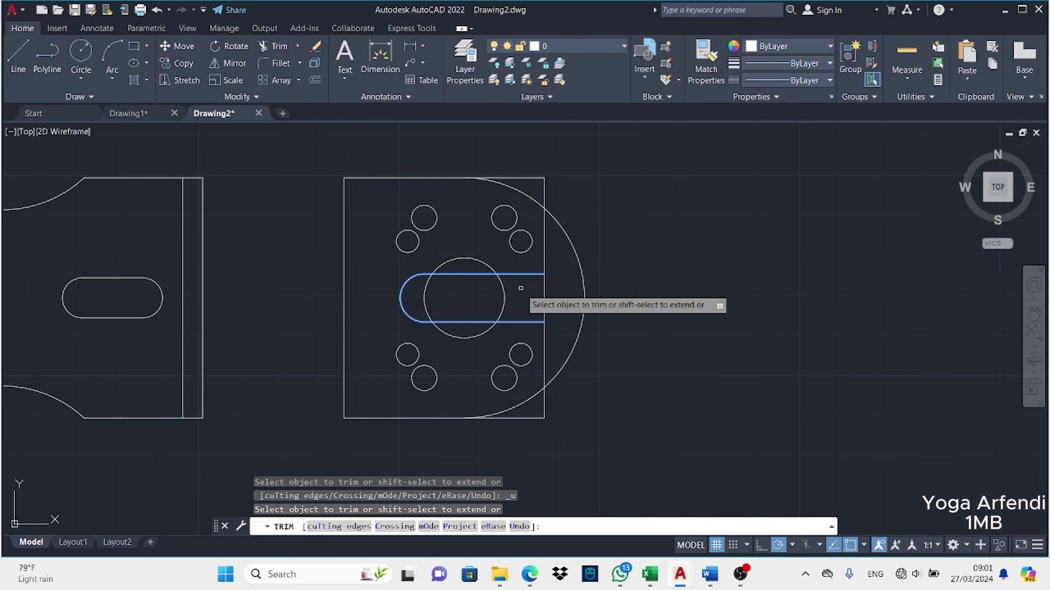
pyautogui.hotkey('ctrl', 'z')
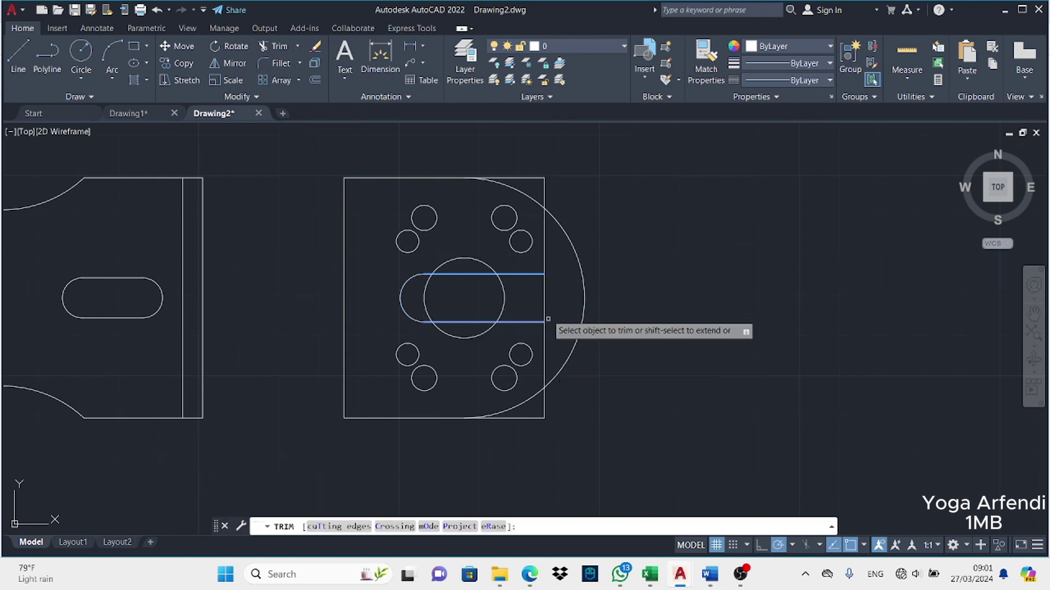
# Trim the right edge between the slot lines and outside the rounded end
pyautogui.click(548, 318)
pyautogui.click(545, 192)
pyautogui.click(544, 409)
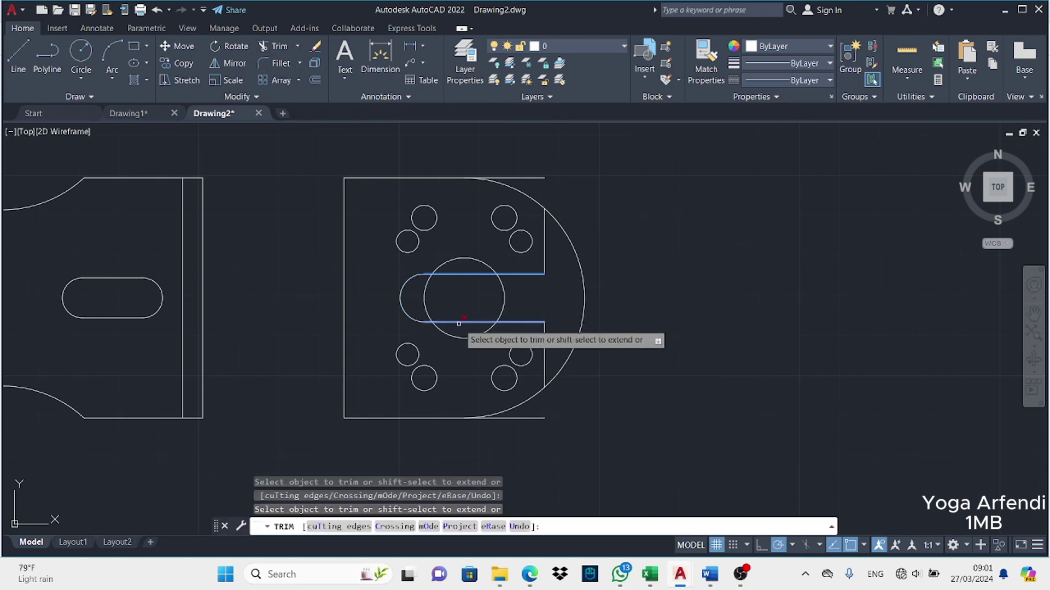
pyautogui.press('Escape')
pyautogui.click(551, 308)
pyautogui.click(492, 320)
pyautogui.press('Escape')
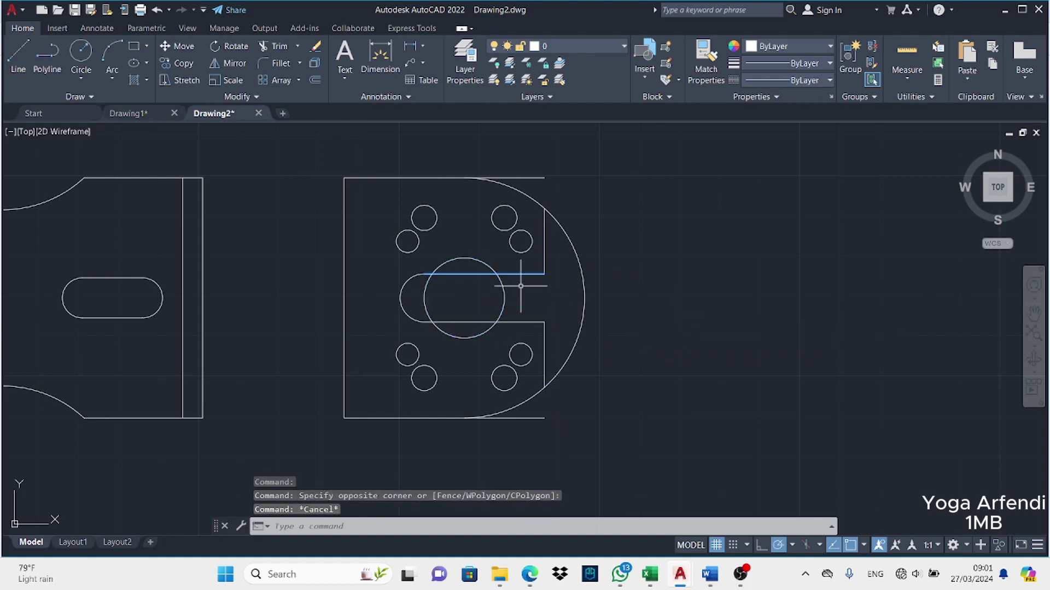
pyautogui.press('Escape')
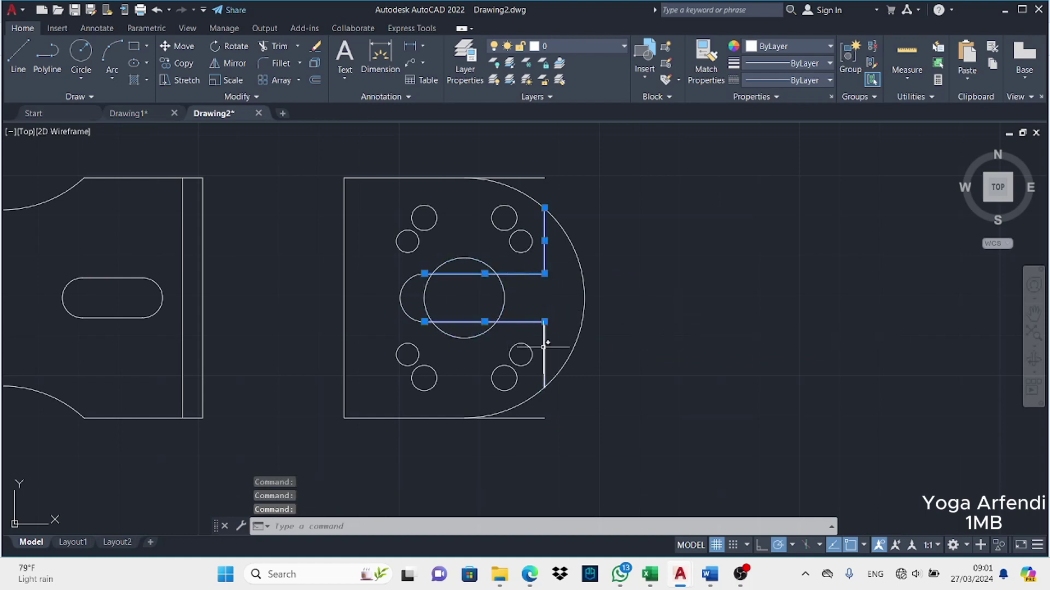
# Load the ACAD_ISO02W100 linetype through the Linetype Manager
pyautogui.click(829, 81)
pyautogui.click(766, 150)
pyautogui.click(635, 171)
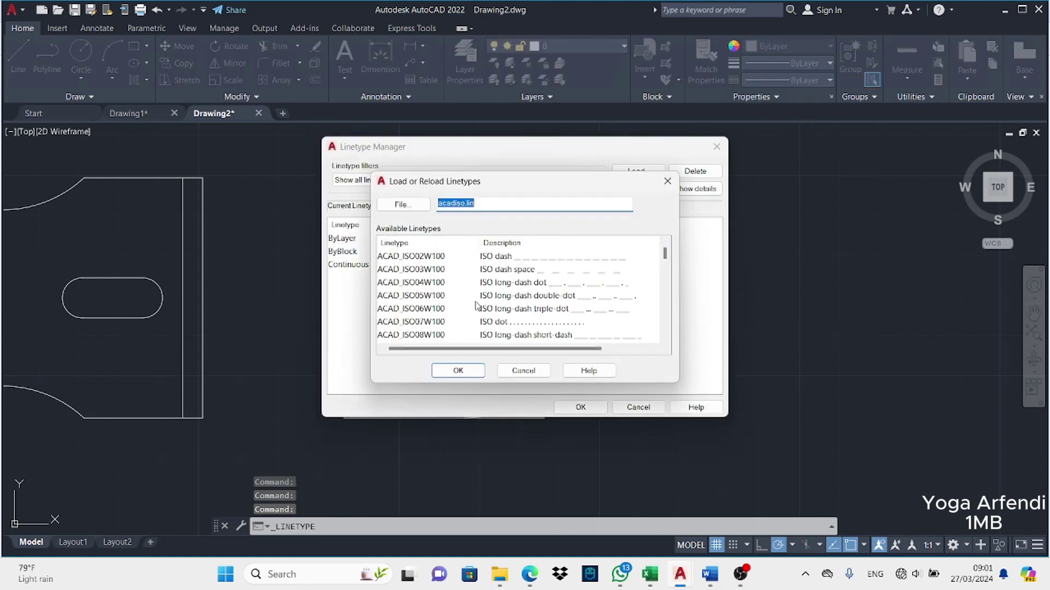
pyautogui.scroll(-5, 479, 310)
pyautogui.scroll(2, 479, 310)
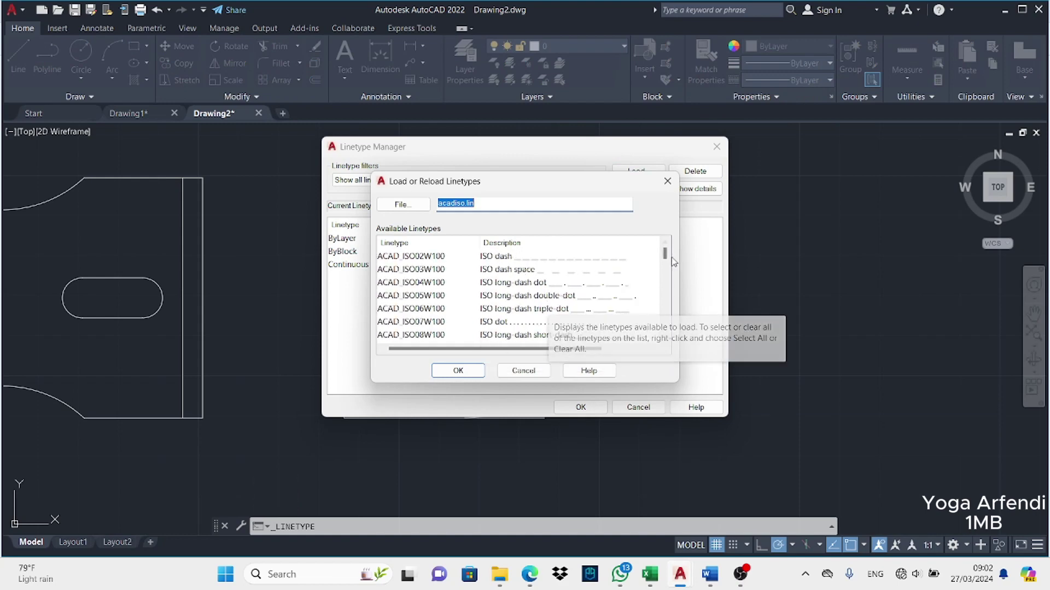
pyautogui.click(486, 256)
pyautogui.click(473, 370)
pyautogui.click(570, 407)
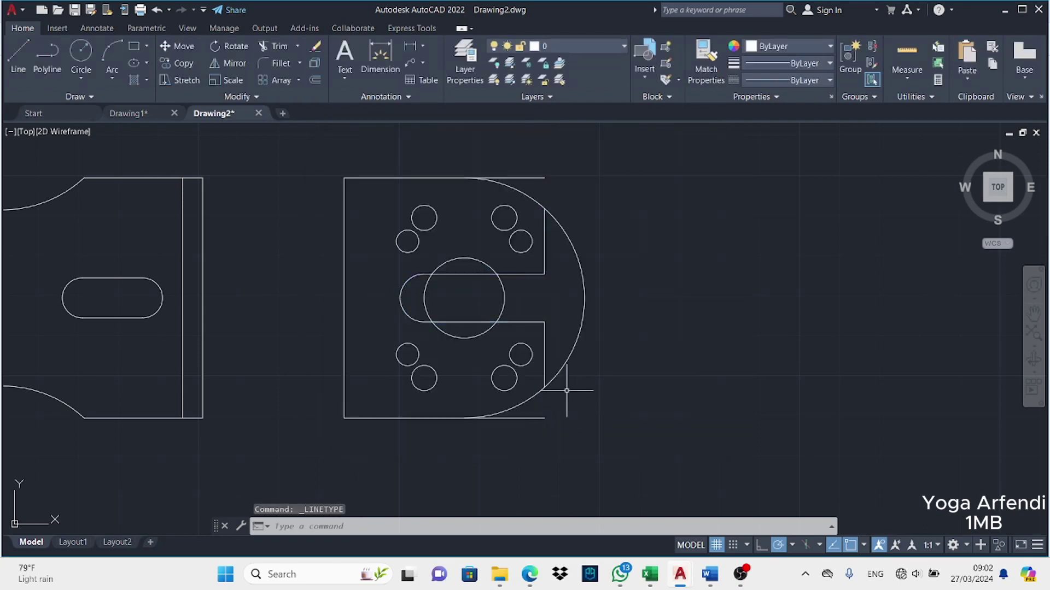
# Apply the ACAD_ISO02W100 linetype to a right-edge segment of the plate
pyautogui.click(530, 340)
pyautogui.press('l')
pyautogui.press('Return')
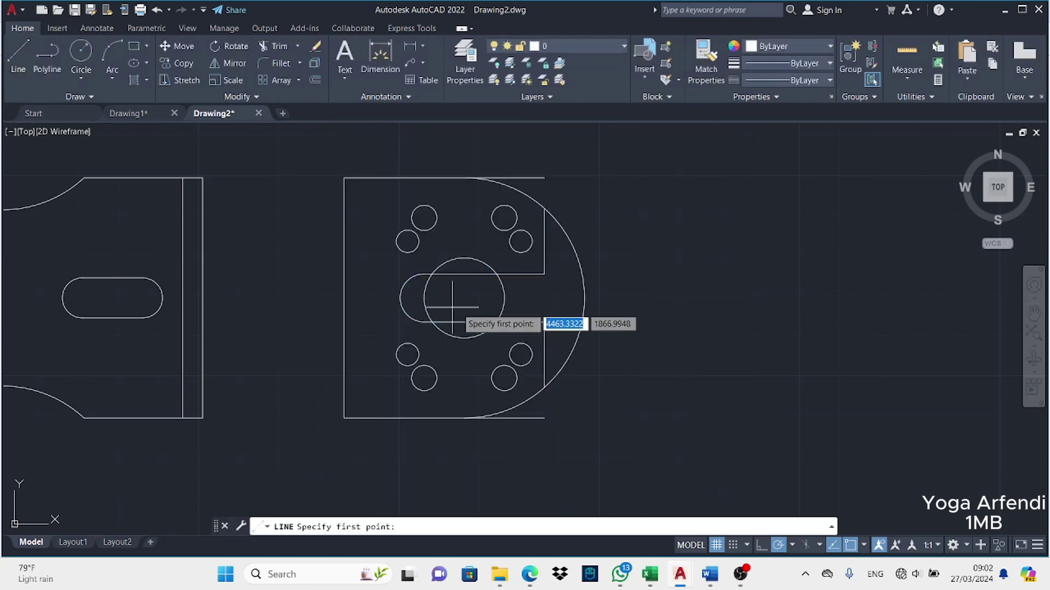
pyautogui.press('Escape')
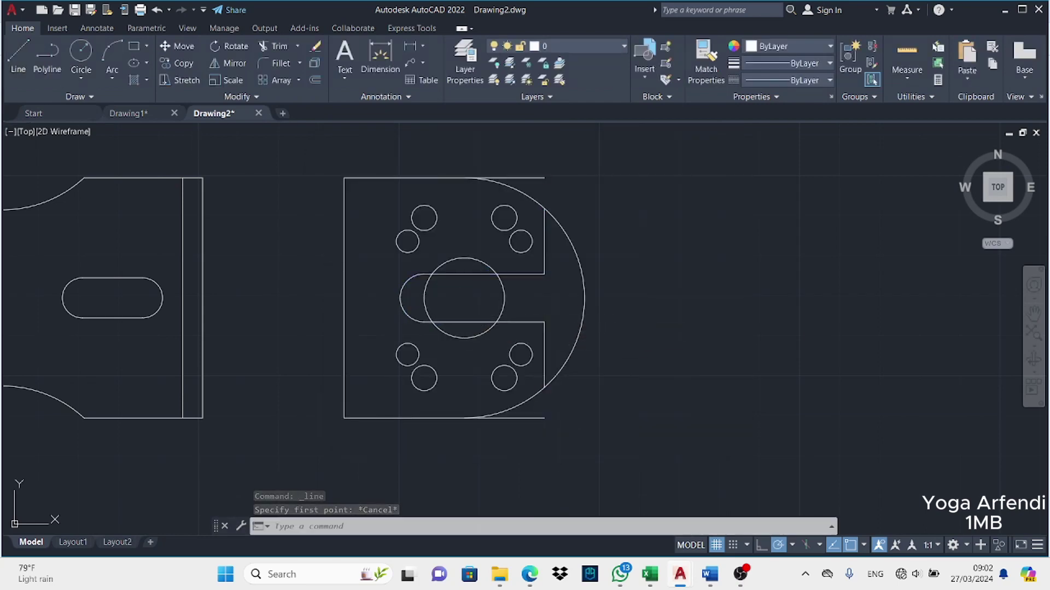
pyautogui.click(544, 339)
pyautogui.click(807, 79)
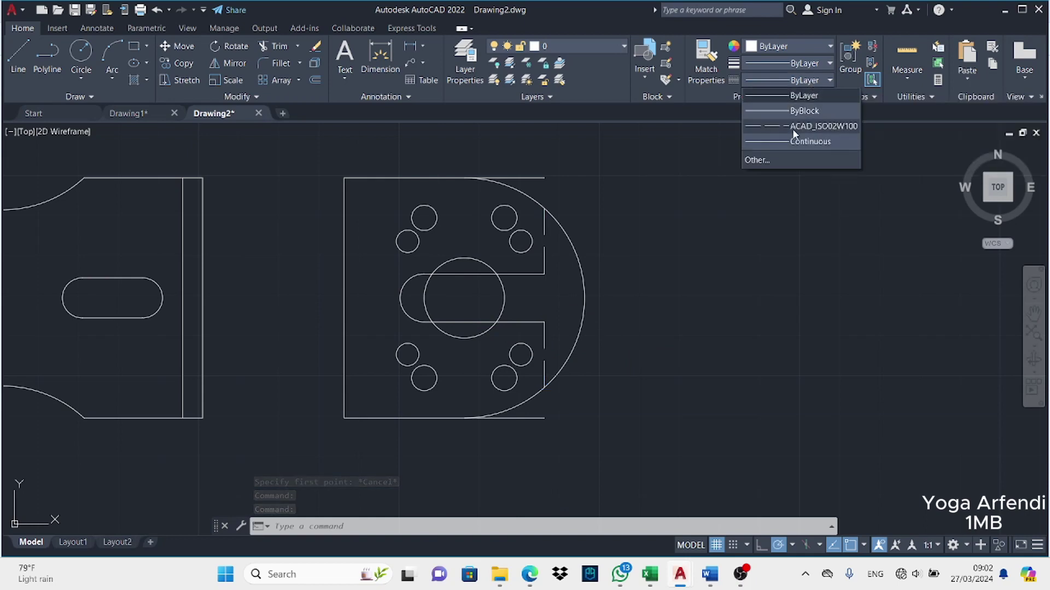
pyautogui.click(792, 129)
# Load the JIS_02_1.0 linetype via the Linetype dropdown's Other option
pyautogui.click(808, 81)
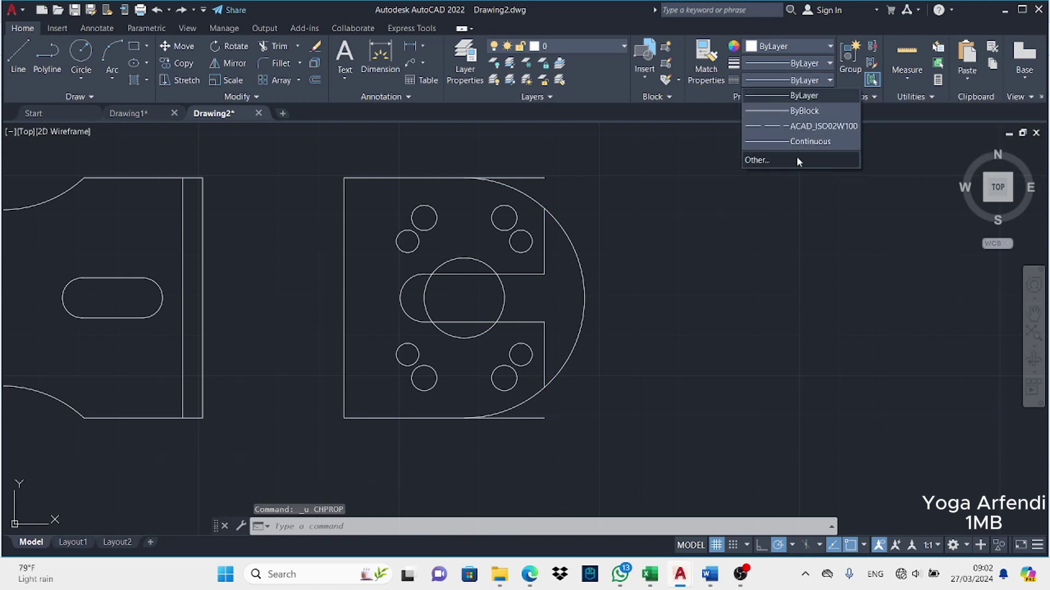
pyautogui.click(796, 157)
pyautogui.click(637, 171)
pyautogui.scroll(-10, 409, 306)
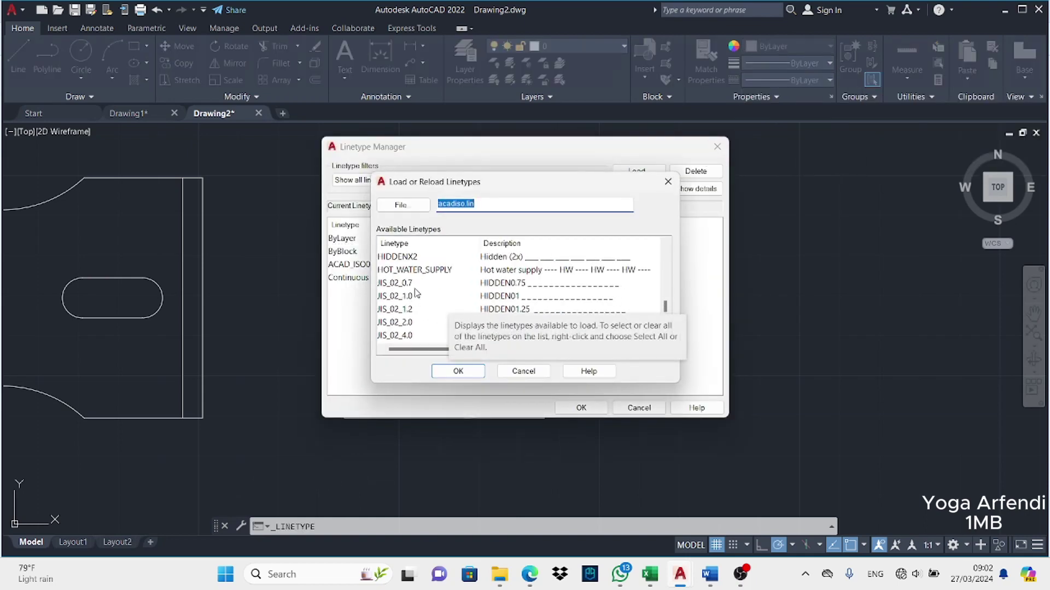
pyautogui.click(416, 296)
pyautogui.click(458, 372)
pyautogui.click(581, 408)
# Give the right-edge segments and the slot's rounded end the JIS_02_1.0 hidden linetype
pyautogui.click(550, 340)
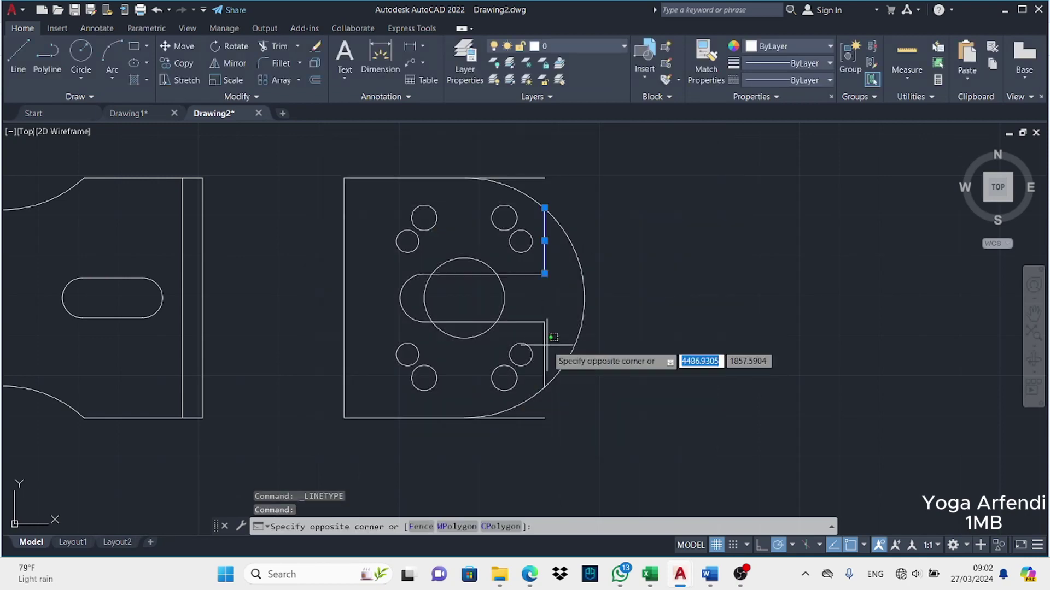
pyautogui.click(400, 298)
pyautogui.click(808, 80)
pyautogui.click(796, 163)
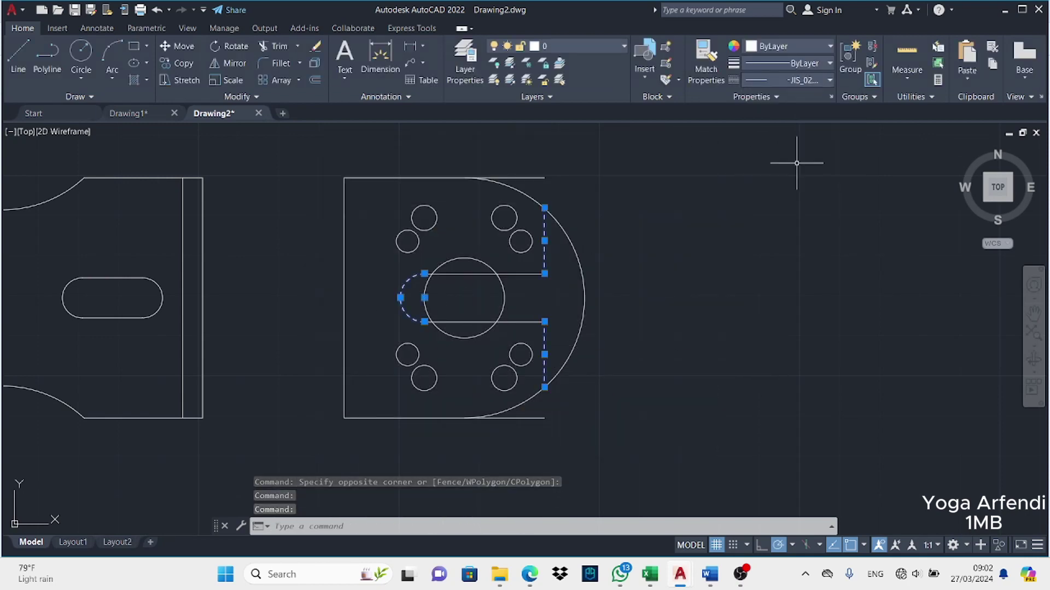
# Attempt a fence TRIM across the edges, then undo it and cancel
pyautogui.write('tr')
pyautogui.press('Return')
pyautogui.click(457, 274)
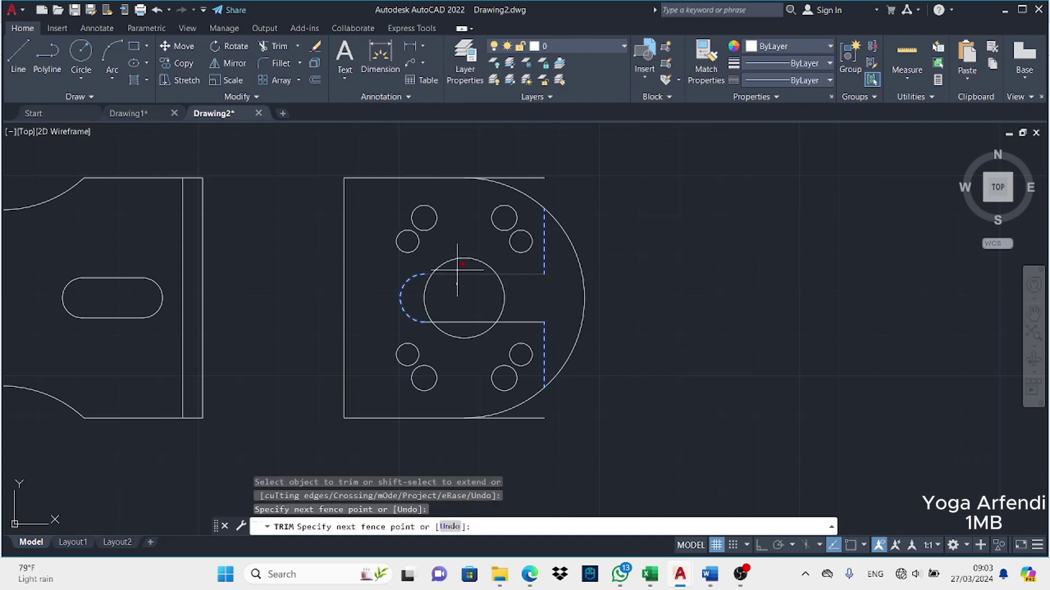
pyautogui.press('Return')
pyautogui.hotkey('ctrl', 'z')
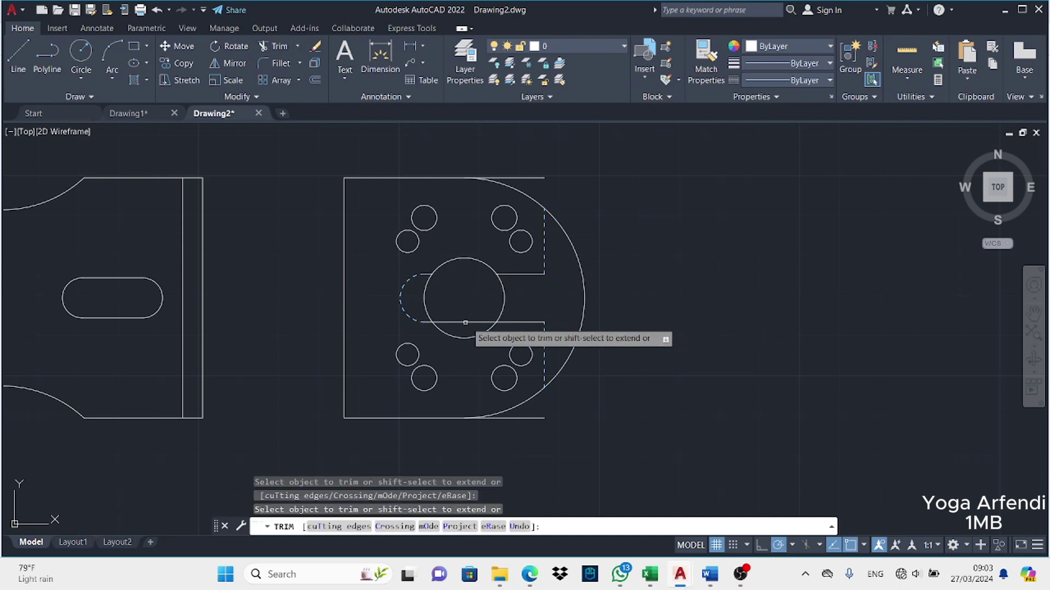
pyautogui.press('Escape')
# Make the slot lines and four small holes dashed with JIS_02_1.0
pyautogui.click(407, 282)
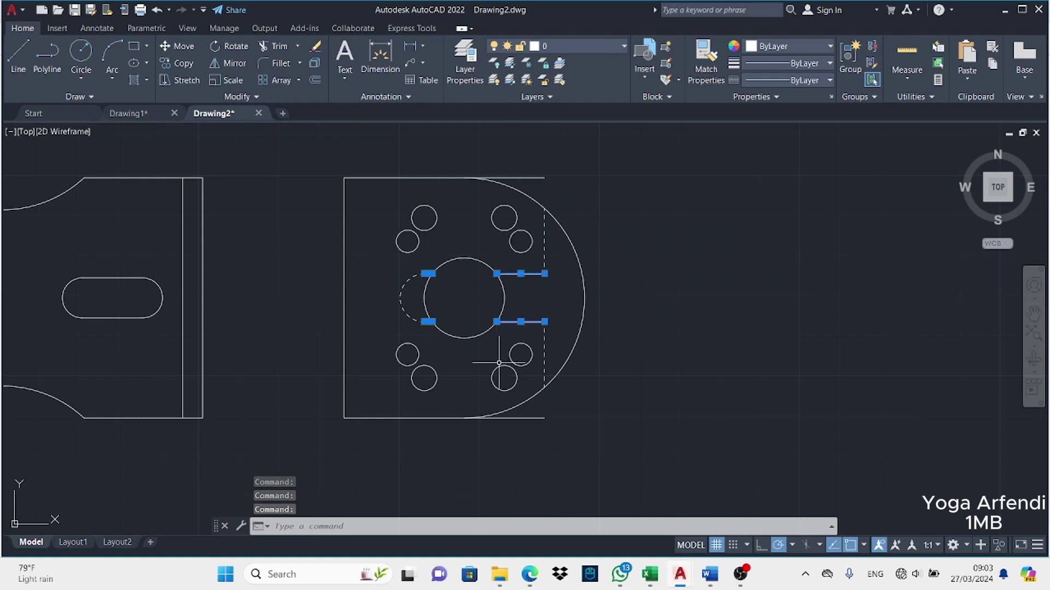
pyautogui.click(825, 84)
pyautogui.click(782, 164)
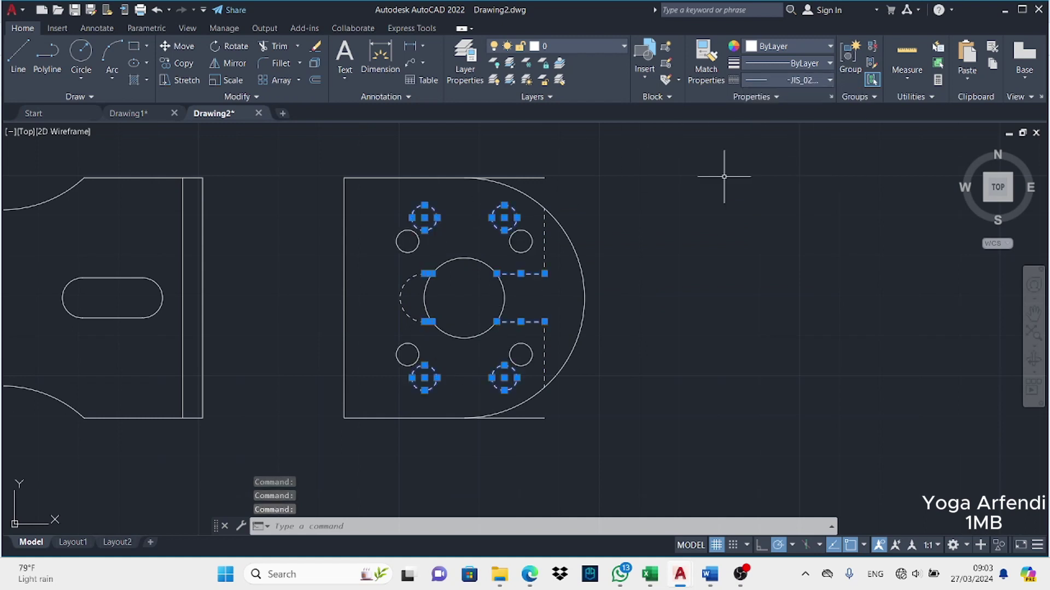
# Start lines at the plate's top-right and lower-right corners, cancelling both
pyautogui.write('l')
pyautogui.press('Return')
pyautogui.click(544, 177)
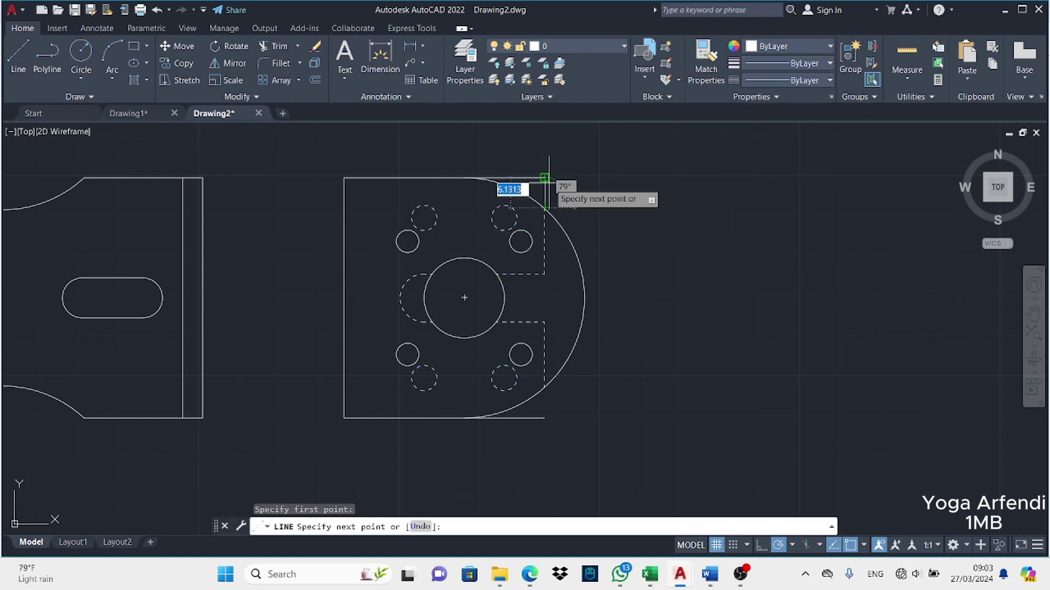
pyautogui.press('Escape')
pyautogui.press('space')
pyautogui.click(544, 418)
pyautogui.press('Escape')
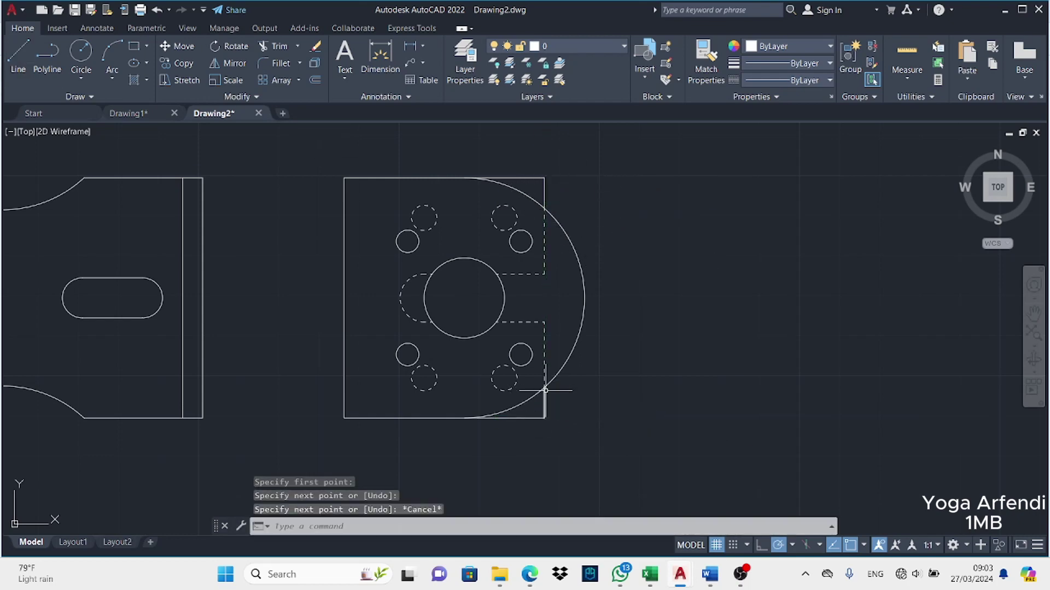
# Frame space above the views and draw the channel's 50-unit left and 100-unit top sides
pyautogui.moveTo(528, 352); pyautogui.dragTo(766, 350, button='middle')
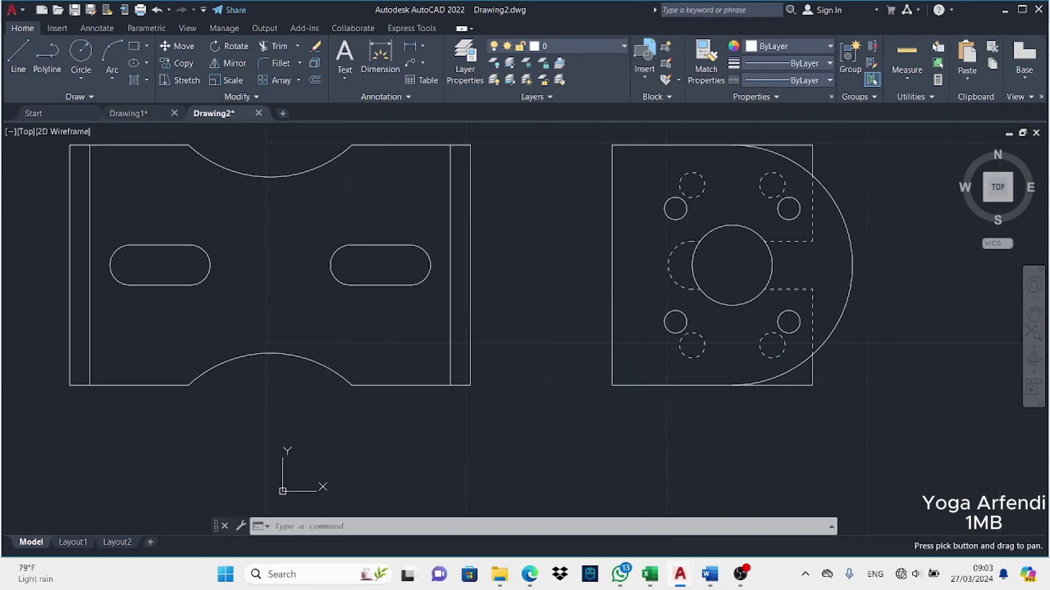
pyautogui.scroll(-2, 676, 349)
pyautogui.scroll(-2, 675, 350)
pyautogui.moveTo(675, 350); pyautogui.dragTo(577, 370, button='middle')
pyautogui.click(18, 54)
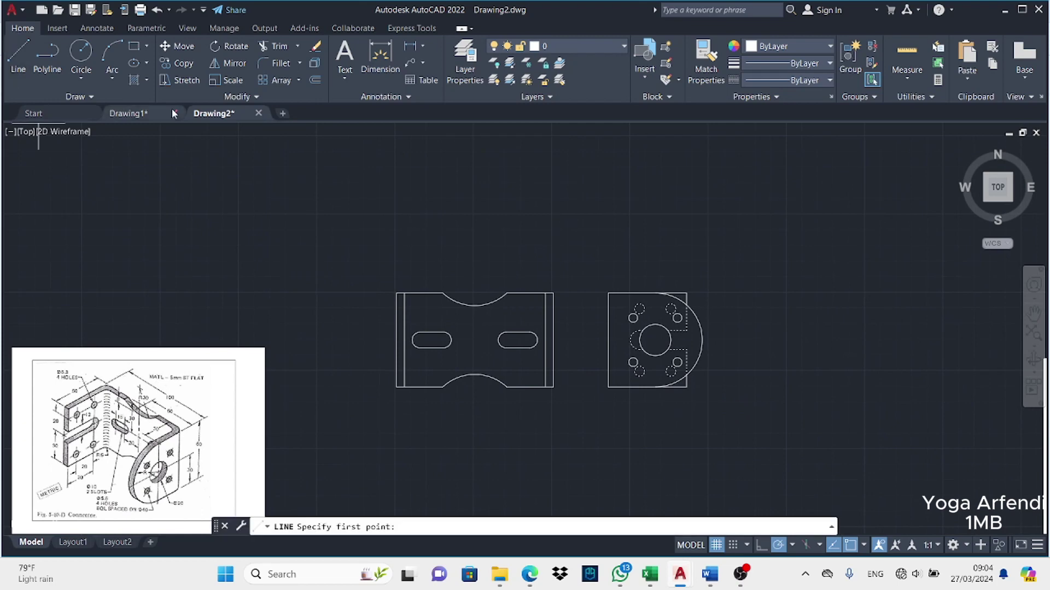
pyautogui.click(396, 293)
pyautogui.write('50')
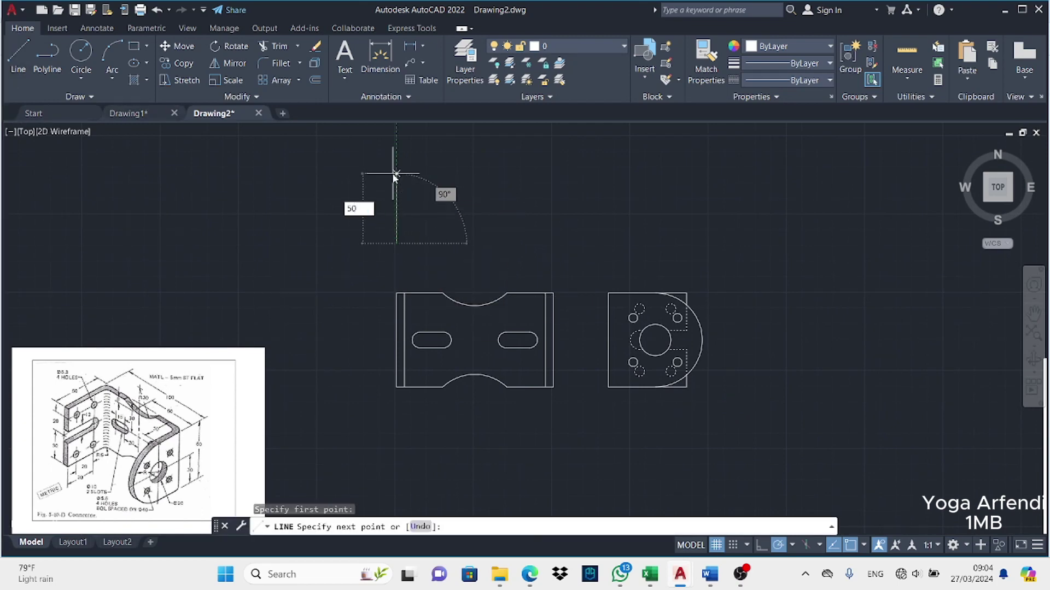
pyautogui.press('Return')
pyautogui.write('100')
pyautogui.press('Return')
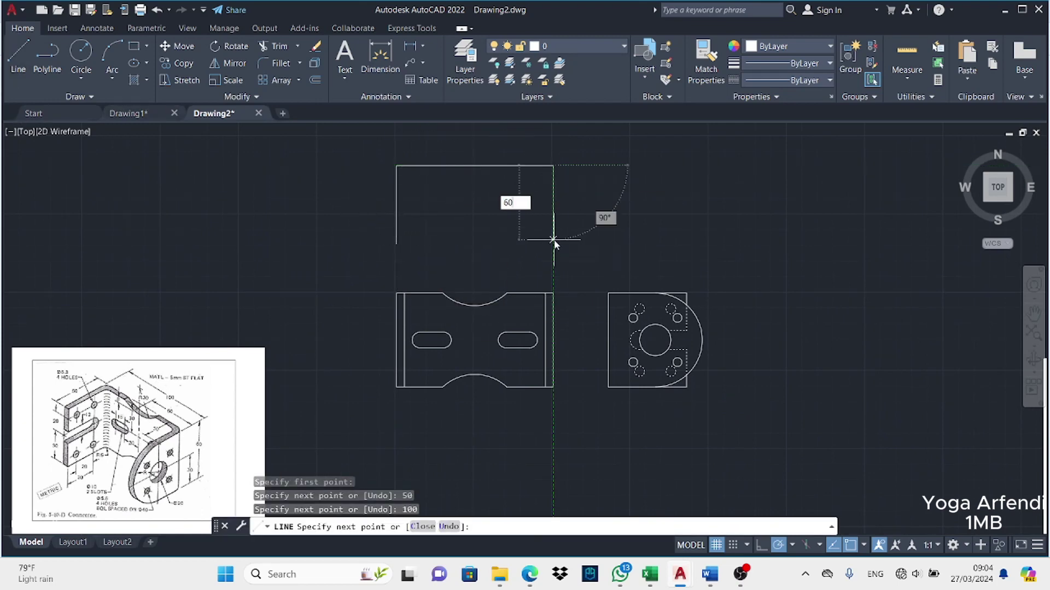
# Add the 60-unit right side, a 5-unit inward step and the inner outline
pyautogui.press('Return')
pyautogui.write('5')
pyautogui.press('Return')
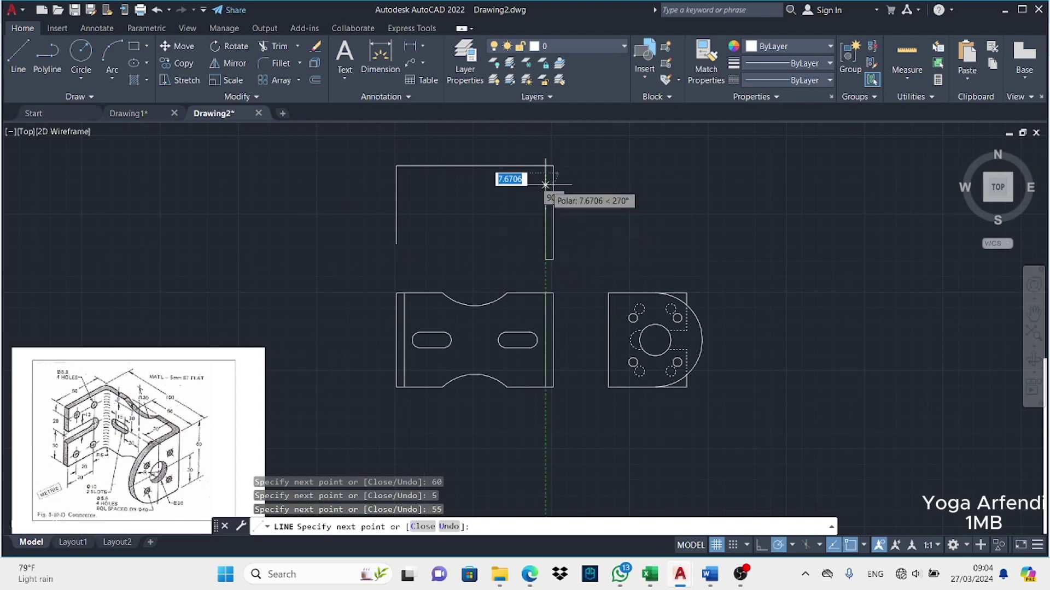
pyautogui.click(397, 242)
pyautogui.press('Escape')
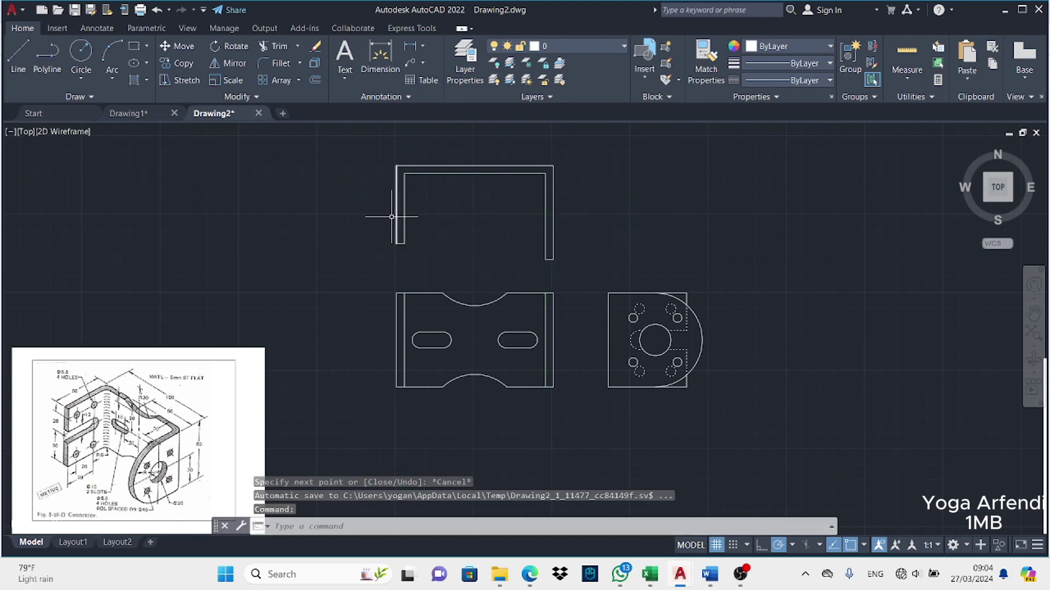
# Make JIS_02_1.0 current and draw a 12-unit hidden line 24 units down the channel's left leg
pyautogui.click(27, 70)
pyautogui.click(820, 81)
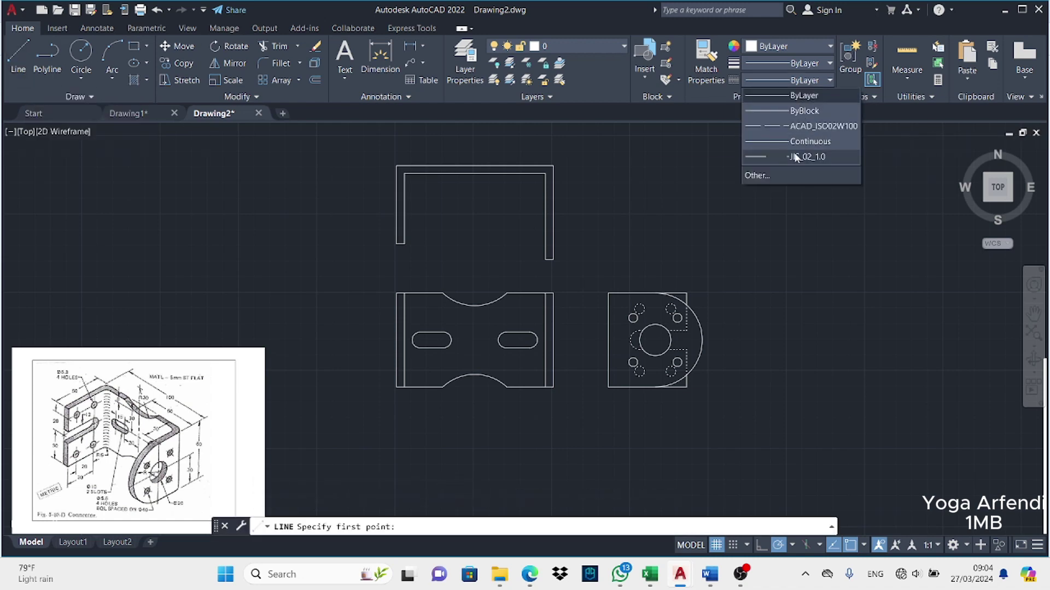
pyautogui.click(785, 155)
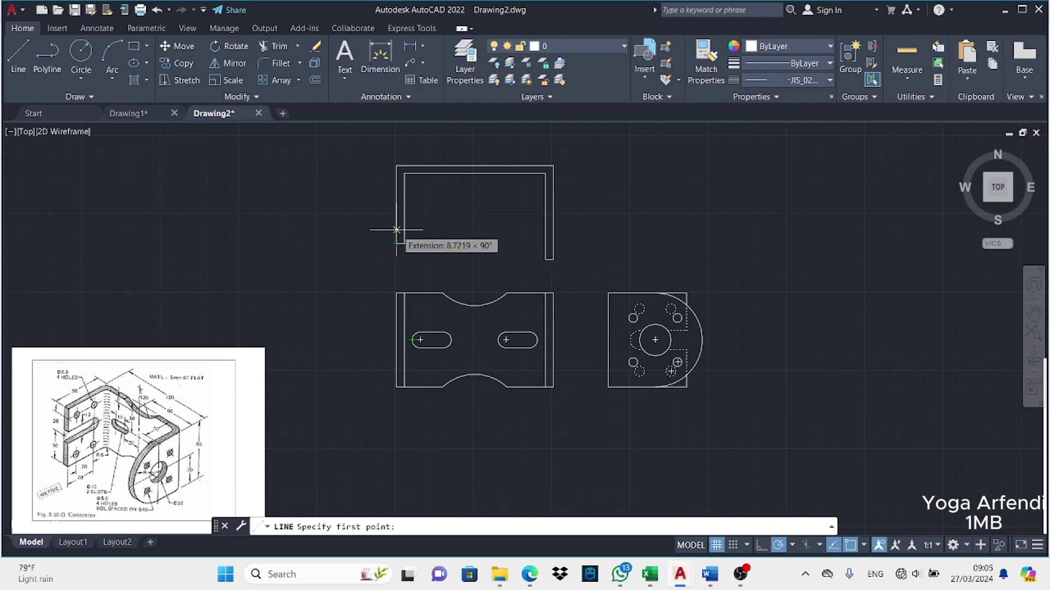
pyautogui.write('24')
pyautogui.press('Return')
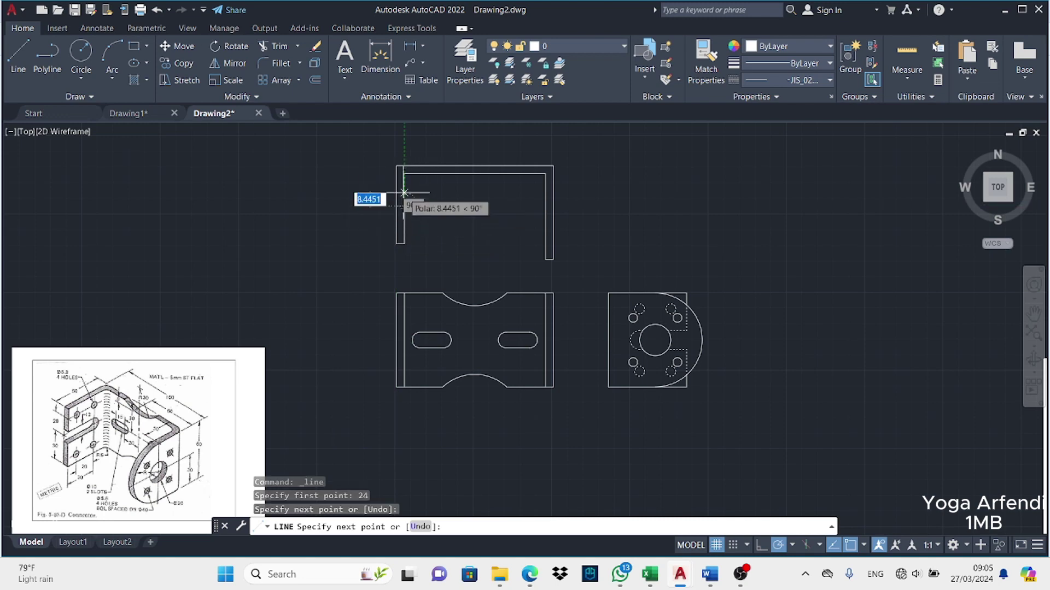
pyautogui.write('12')
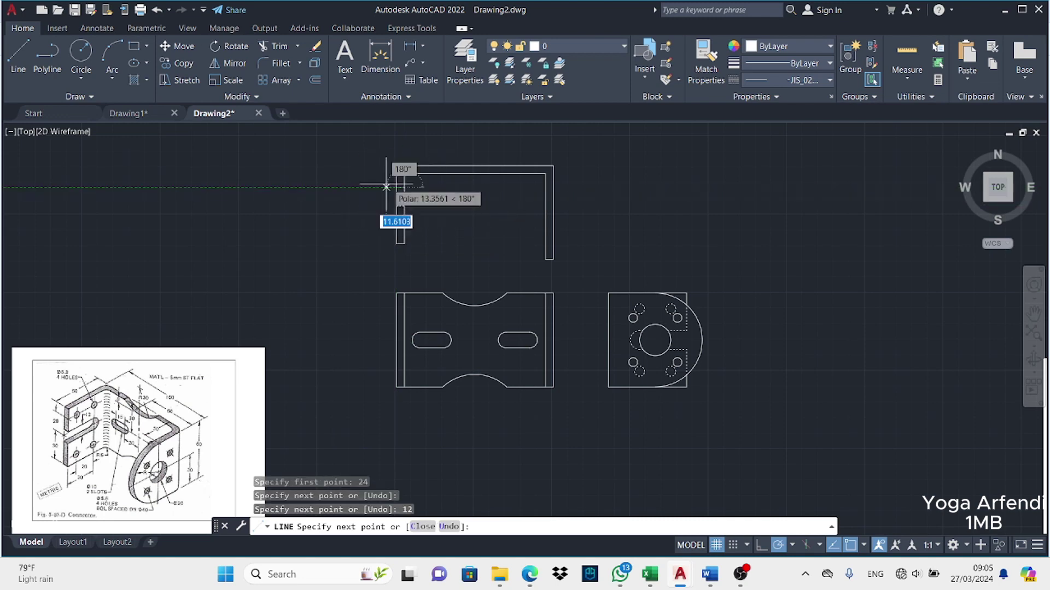
pyautogui.press('Return')
pyautogui.press('Escape')
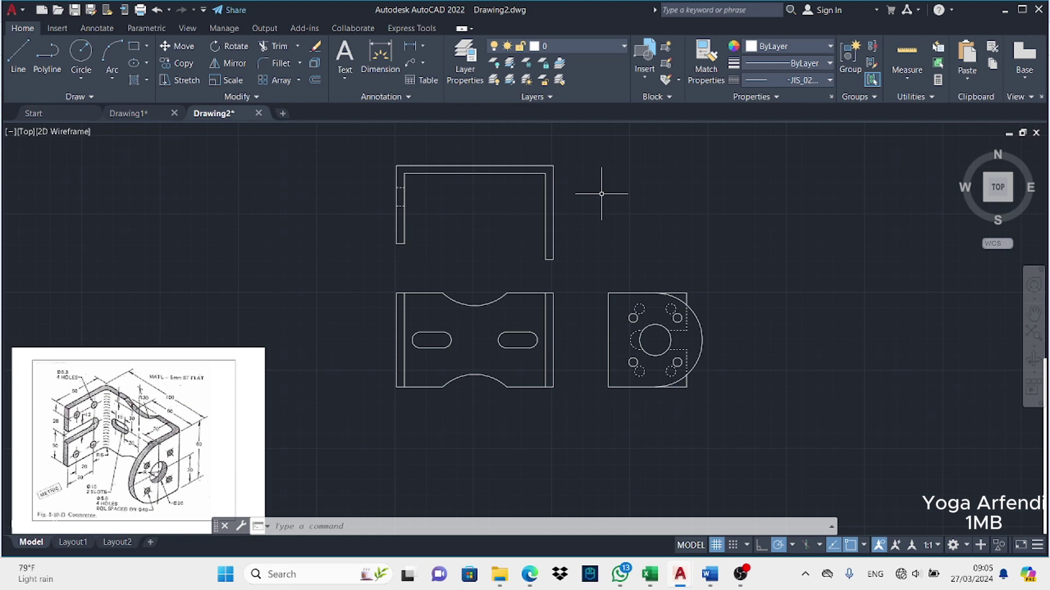
# Copy the round-ended tab view from its big hole centre to beside the U-profile
pyautogui.click(180, 44)
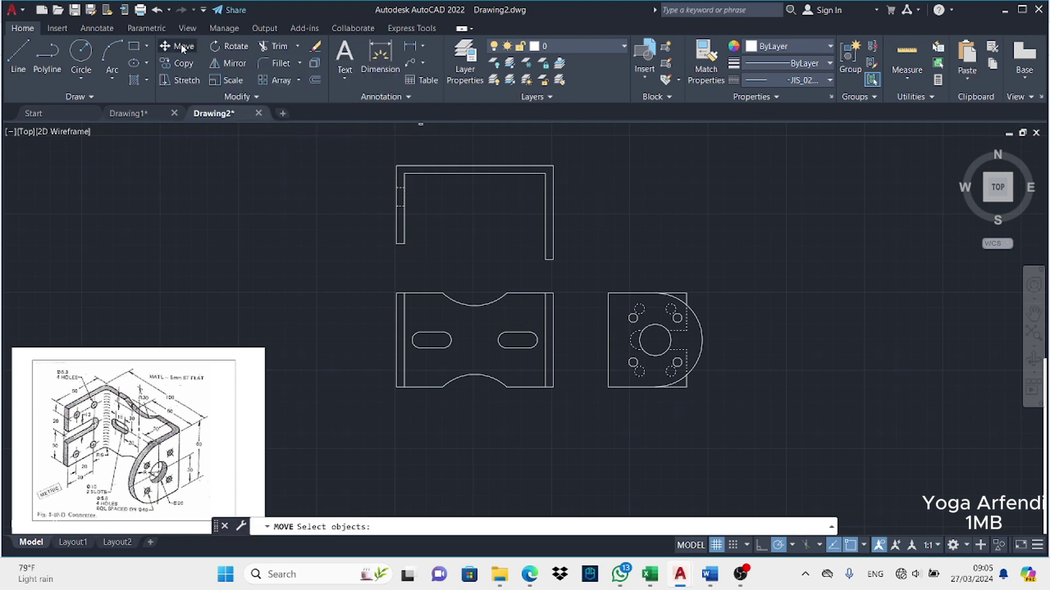
pyautogui.press('Escape')
pyautogui.click(594, 278)
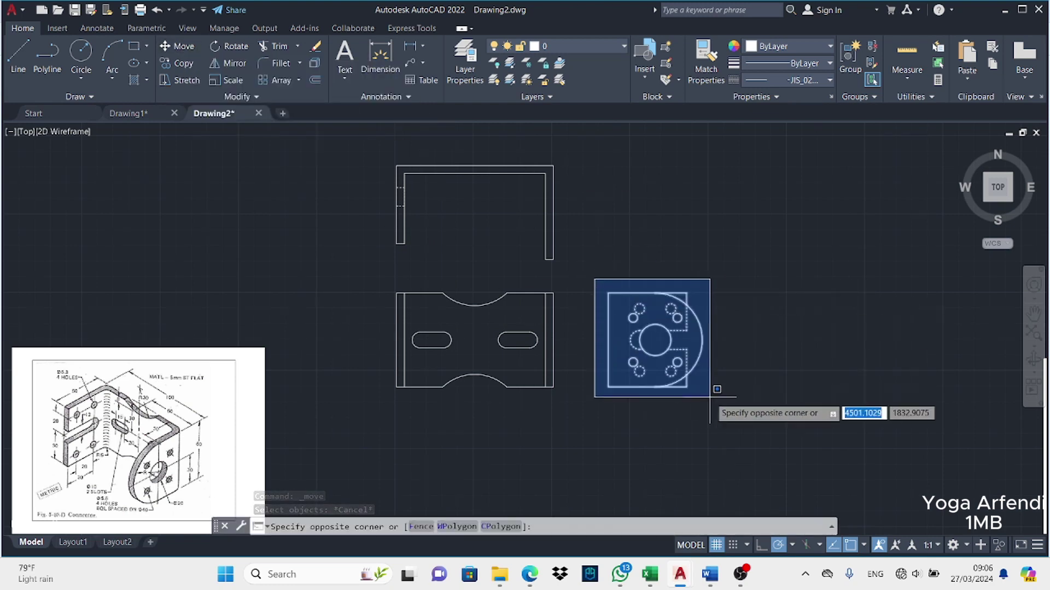
pyautogui.click(713, 389)
pyautogui.click(178, 63)
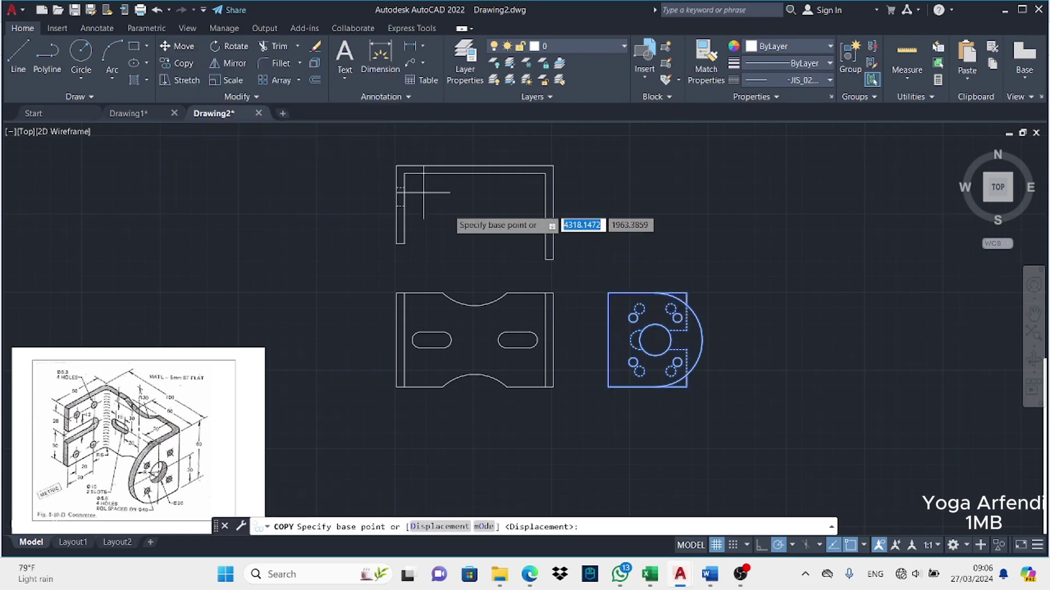
pyautogui.click(654, 339)
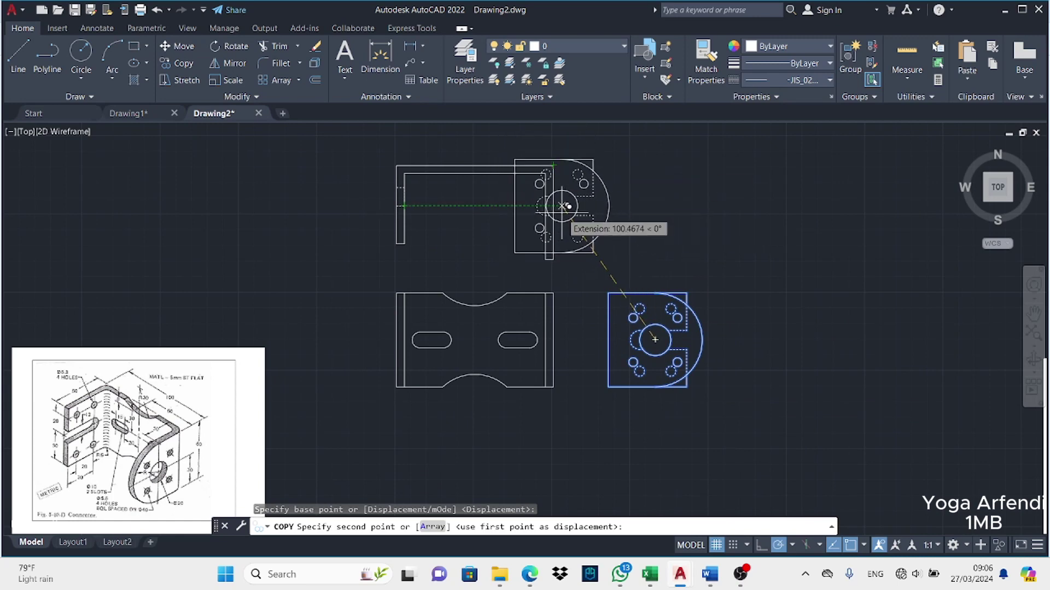
pyautogui.click(655, 212)
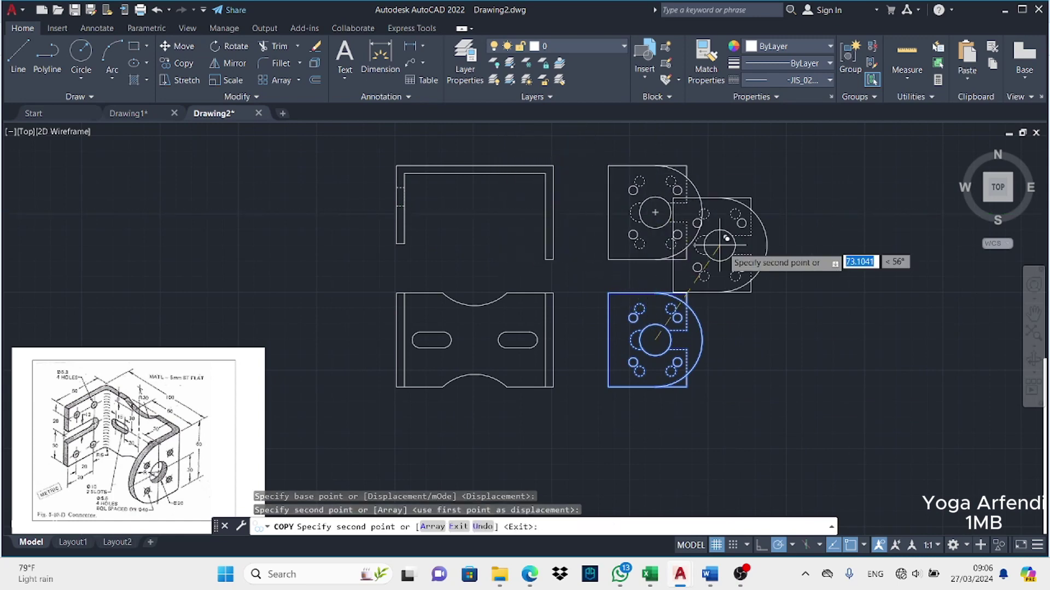
pyautogui.press('Escape')
# Rotate the copy about its big hole centre so the rounded end faces down
pyautogui.click(235, 47)
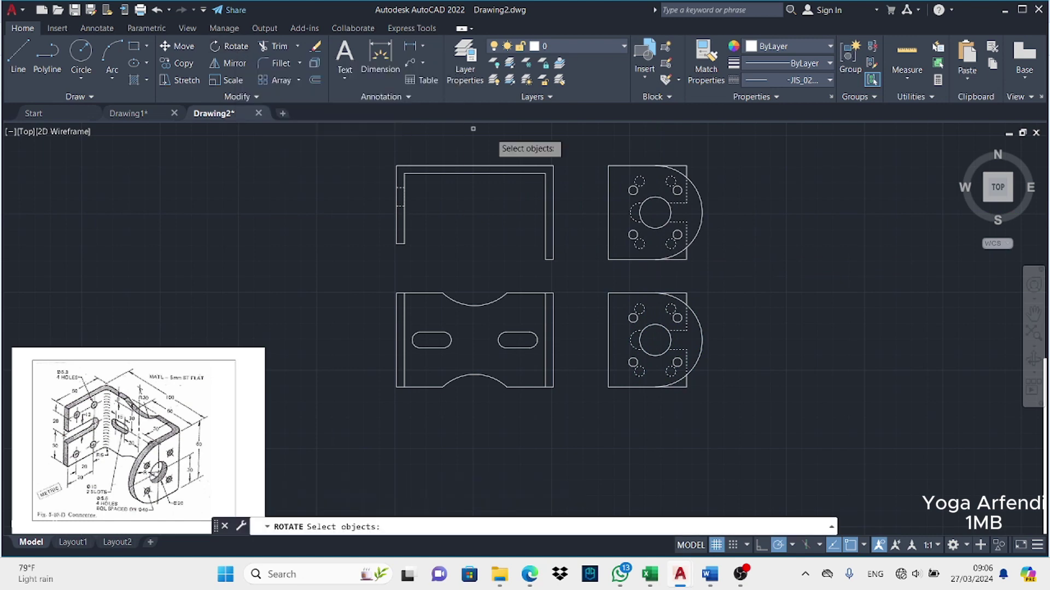
pyautogui.moveTo(586, 155); pyautogui.dragTo(628, 276)
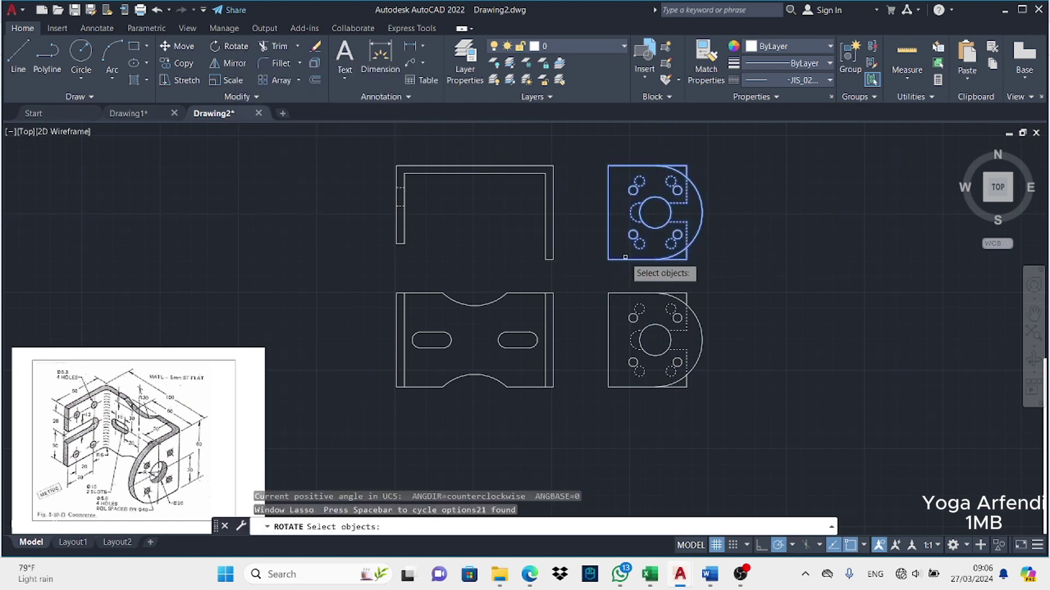
pyautogui.press('Return')
pyautogui.click(655, 212)
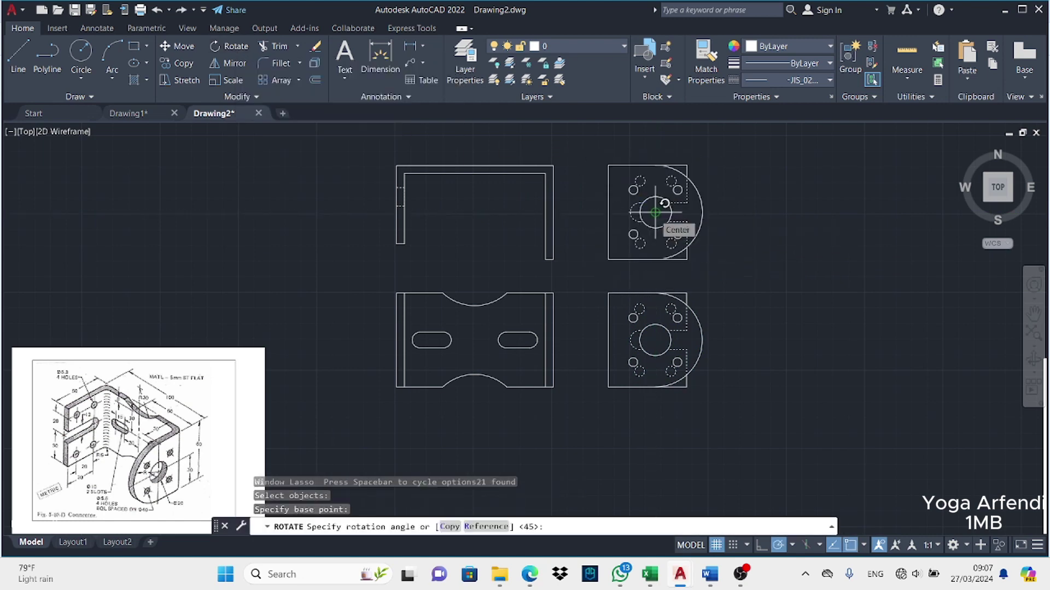
pyautogui.click(655, 227)
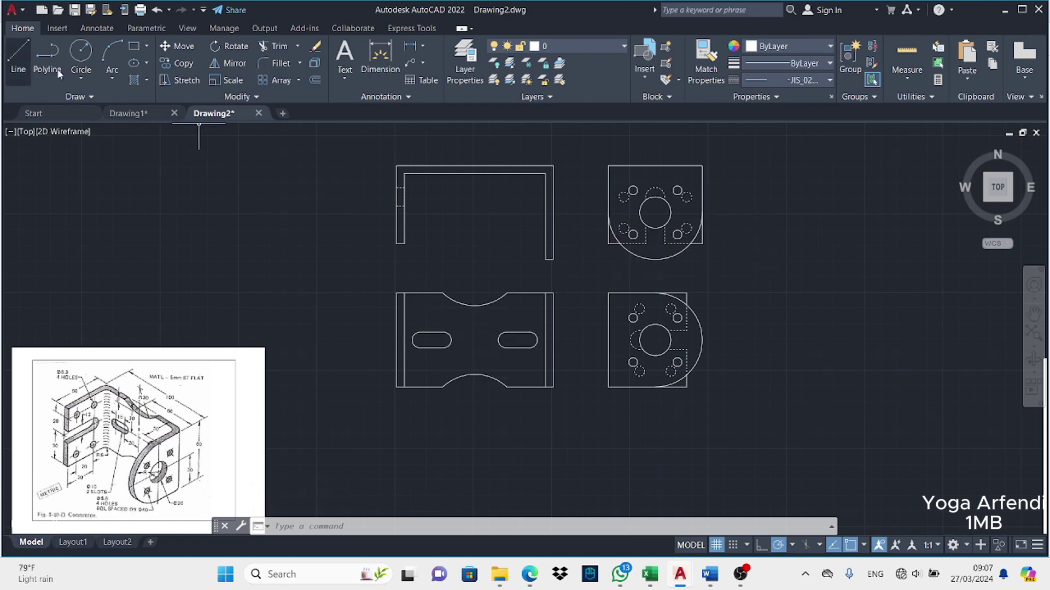
# Zoom in on the rotated tab view, cancelling the stray line and trim commands
pyautogui.write('l')
pyautogui.press('Return')
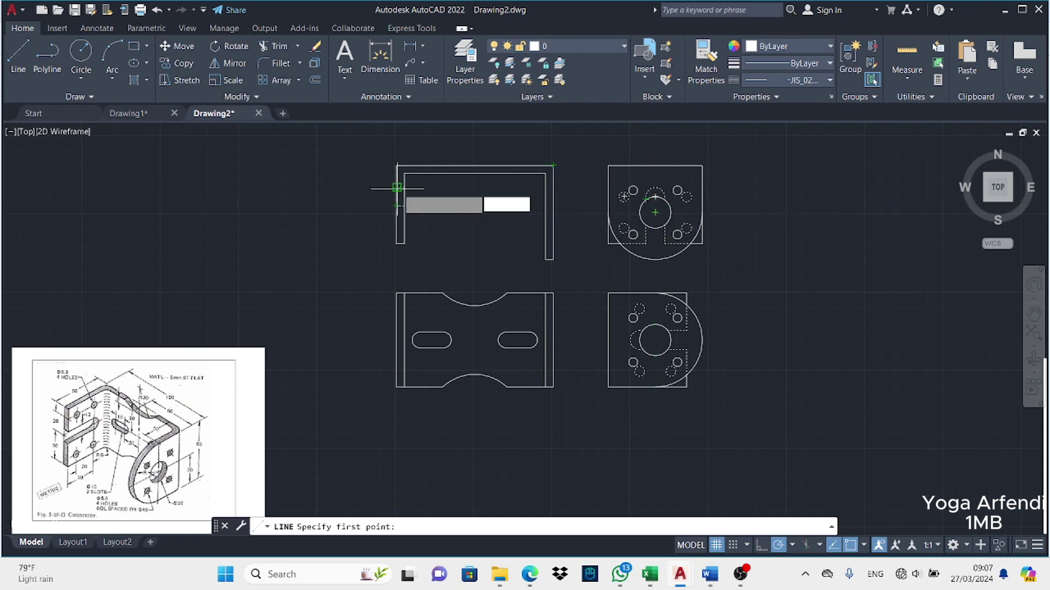
pyautogui.click(273, 46)
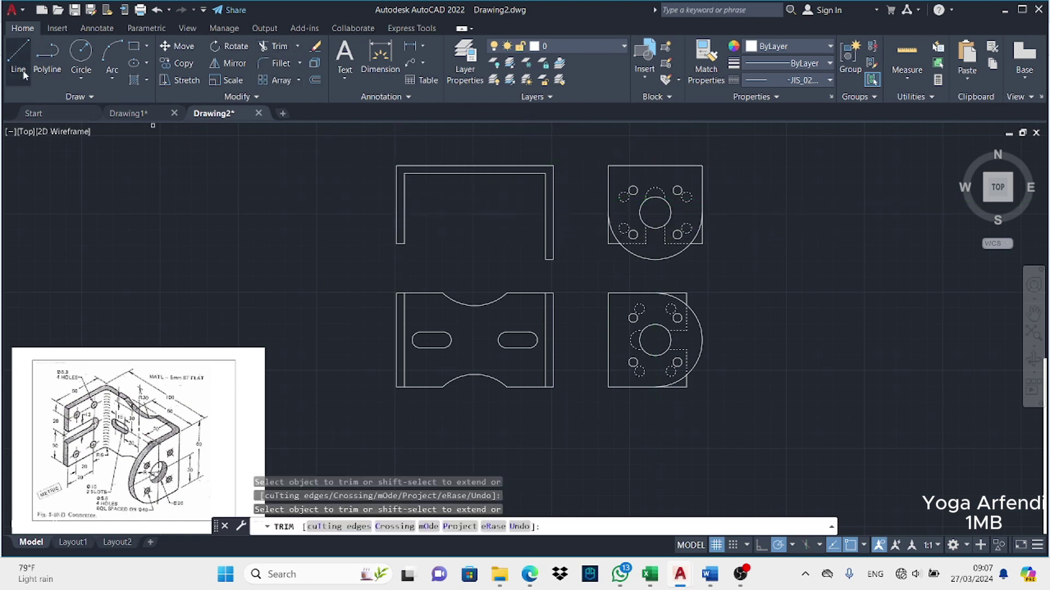
pyautogui.press('Escape')
pyautogui.write('l')
pyautogui.press('Return')
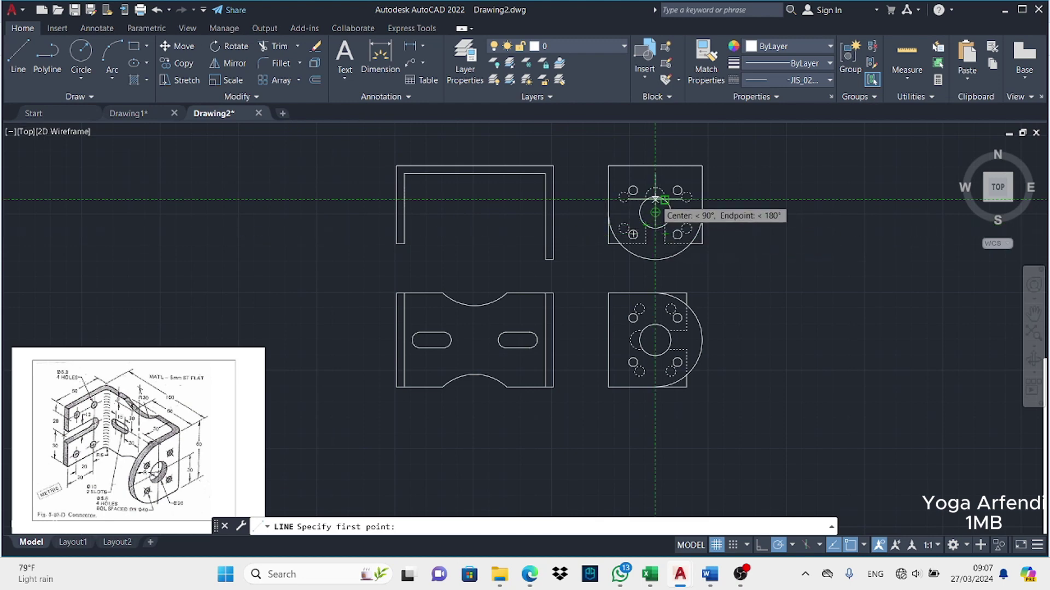
pyautogui.scroll(1, 655, 219)
pyautogui.scroll(3, 655, 233)
pyautogui.press('Escape')
# Enable every object snap mode in Drafting Settings via OS and confirm
pyautogui.write('OS')
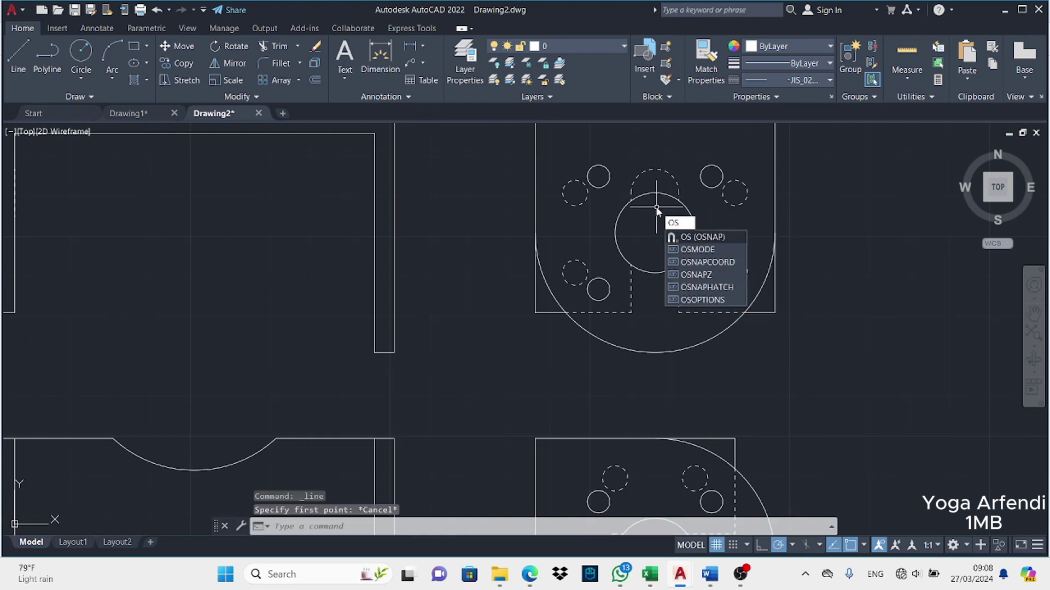
pyautogui.press('Return')
pyautogui.click(636, 212)
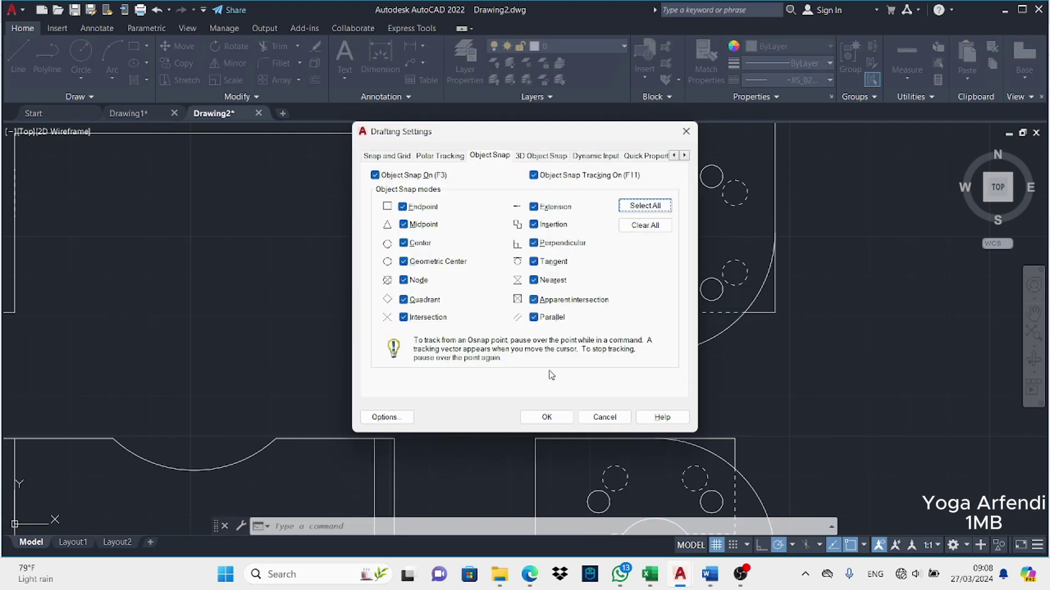
pyautogui.click(547, 418)
pyautogui.write('l')
pyautogui.press('Return')
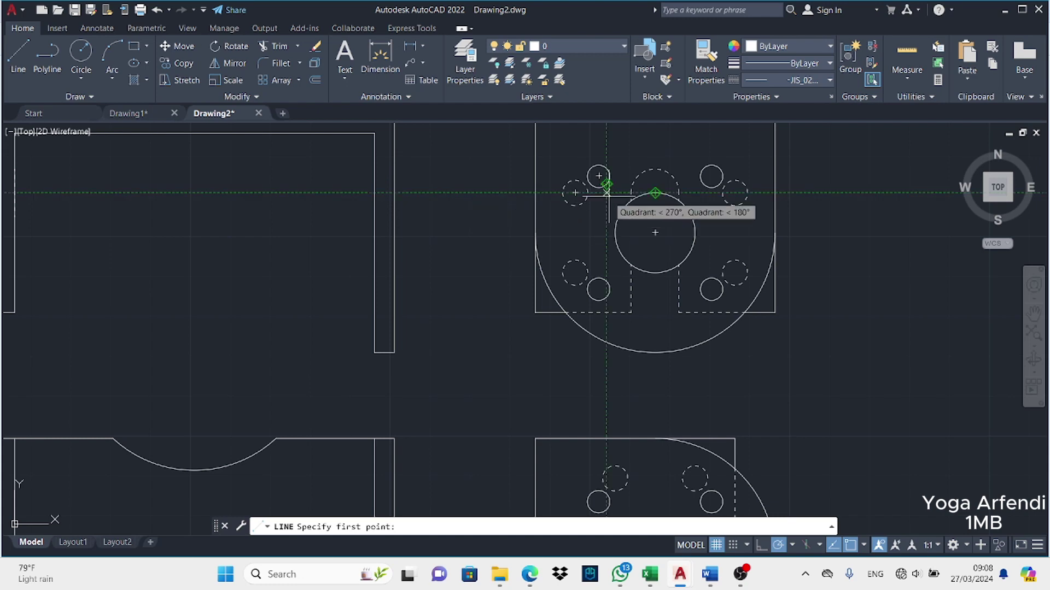
# Draw two short lines across the U-profile's right leg level with the small hole
pyautogui.click(407, 192)
pyautogui.click(374, 193)
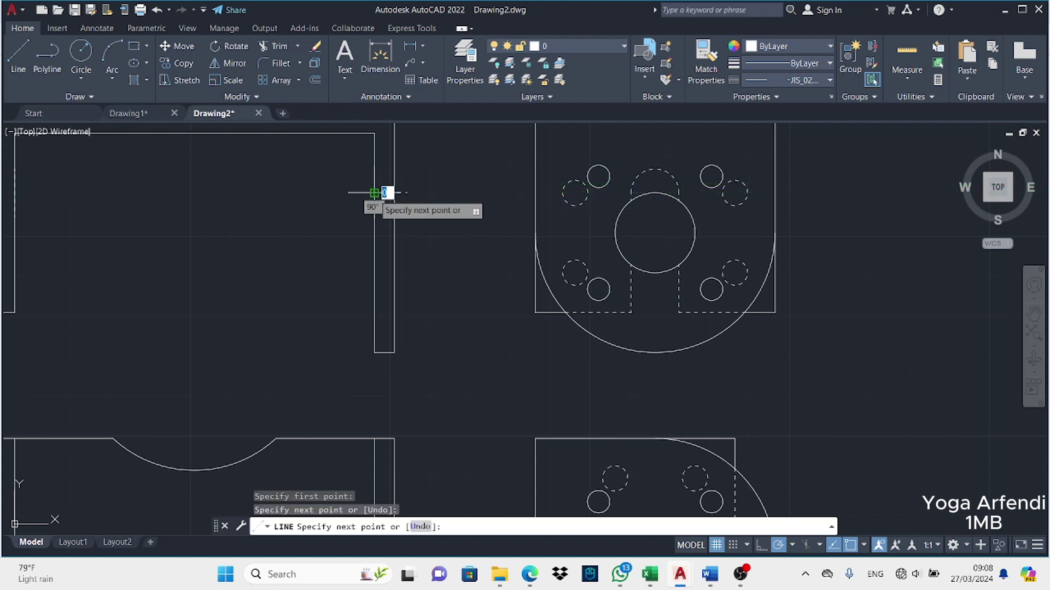
pyautogui.press('Escape')
pyautogui.press('Return')
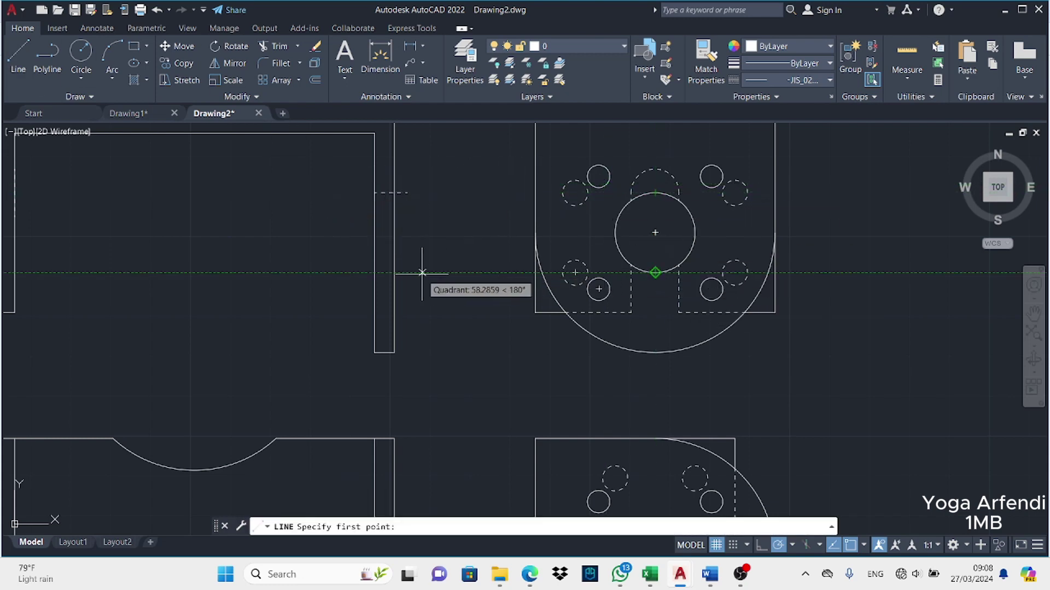
pyautogui.click(406, 272)
pyautogui.press('Escape')
pyautogui.moveTo(389, 258); pyautogui.dragTo(581, 287, button='middle')
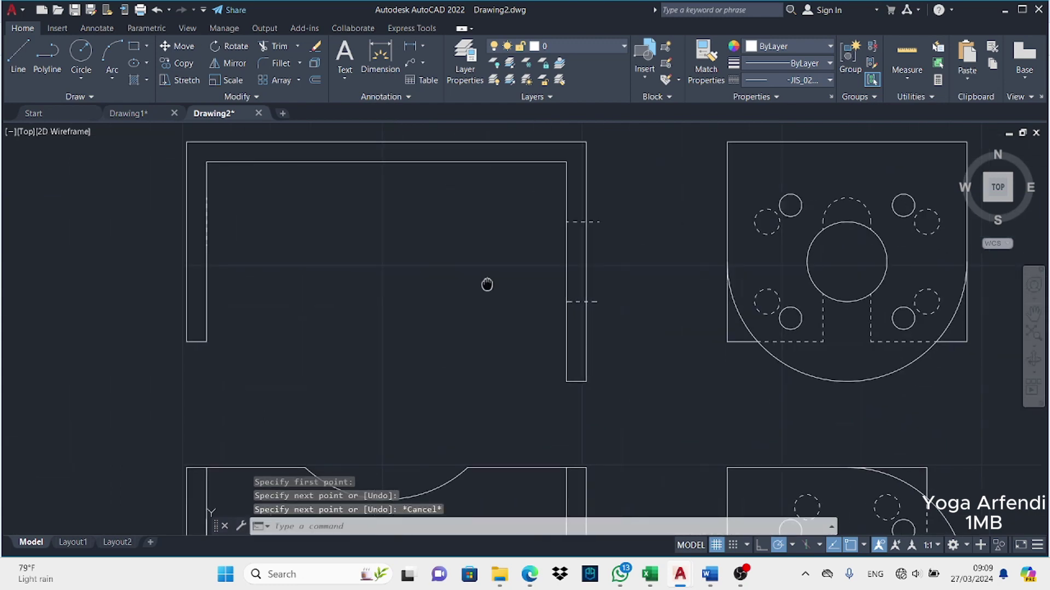
# Project a line from the upper small hole's top across to the U-profile's right leg
pyautogui.press('Return')
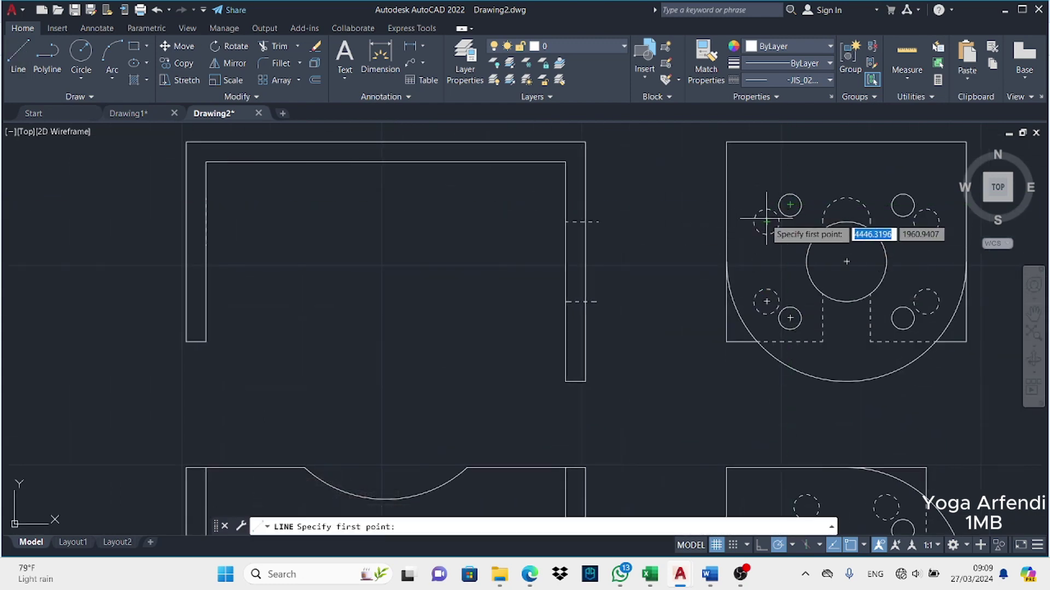
pyautogui.click(790, 221)
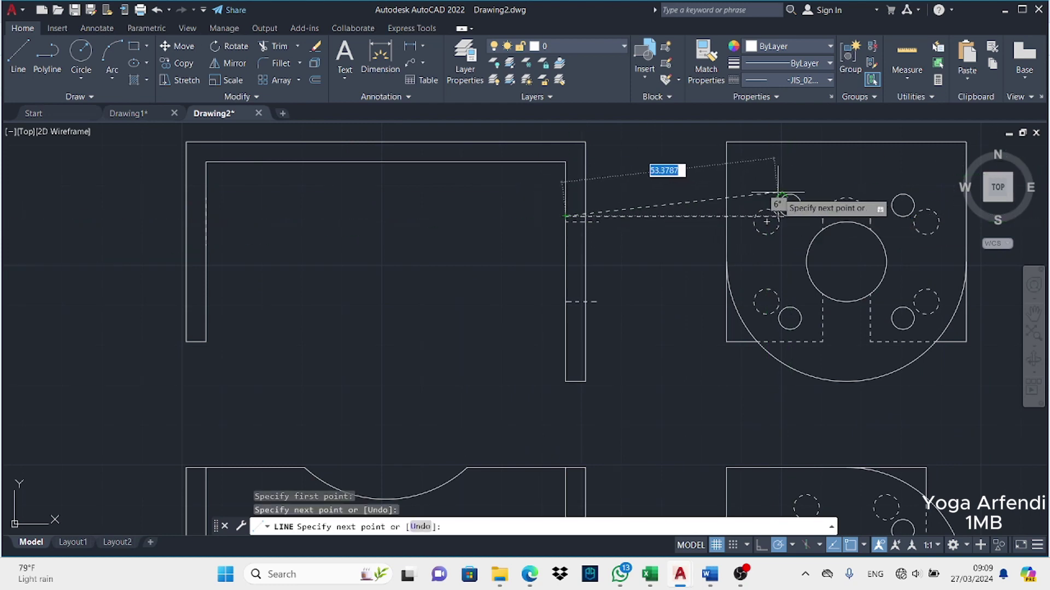
pyautogui.press('Escape')
pyautogui.click(18, 55)
pyautogui.click(790, 194)
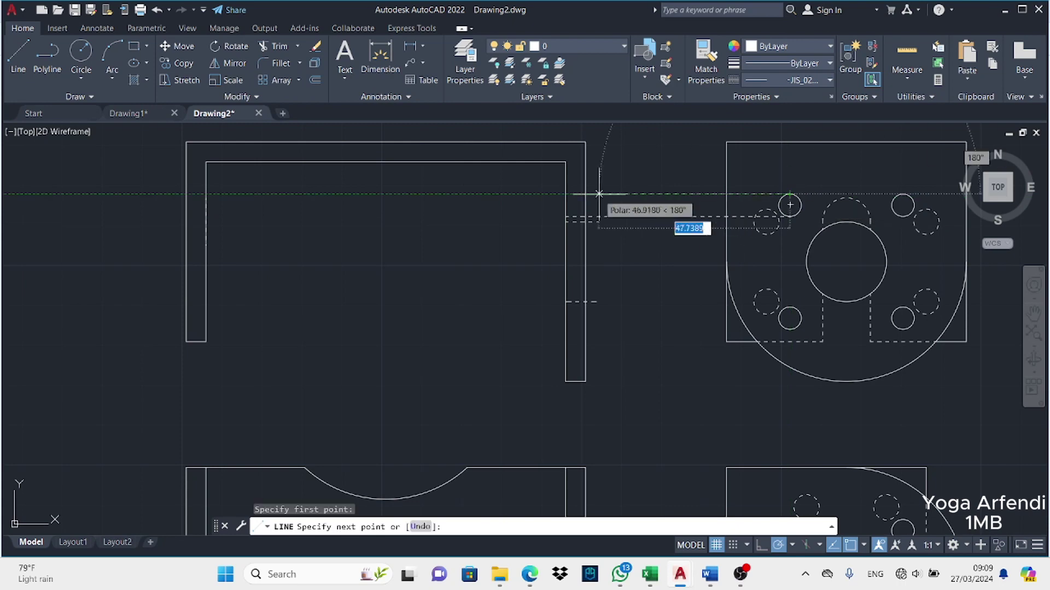
pyautogui.click(574, 194)
pyautogui.press('Return')
pyautogui.press('Return')
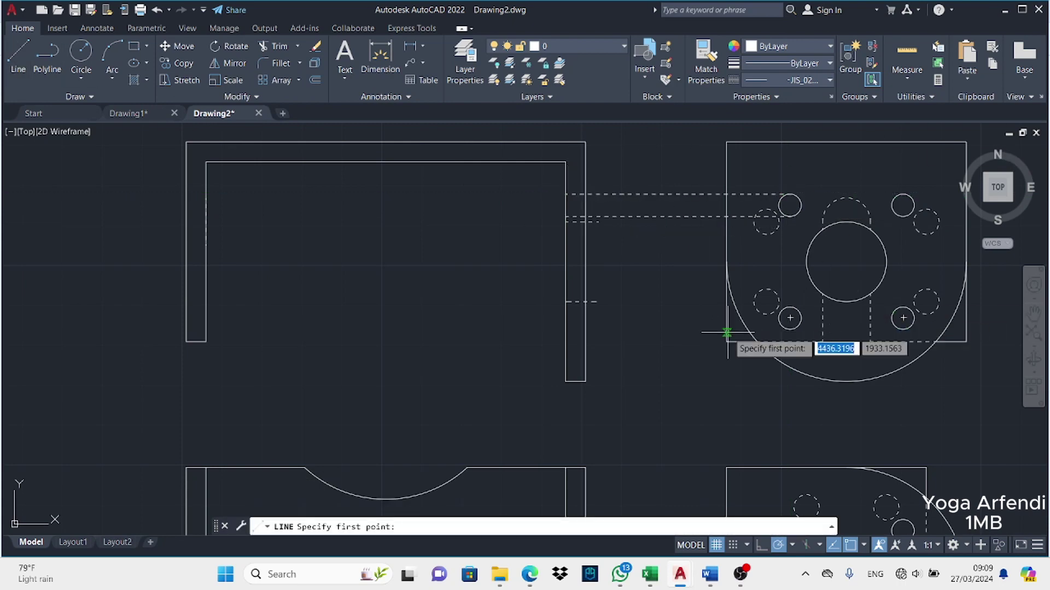
# Project lines from the lower small hole's bottom and top to the U-profile leg
pyautogui.click(790, 329)
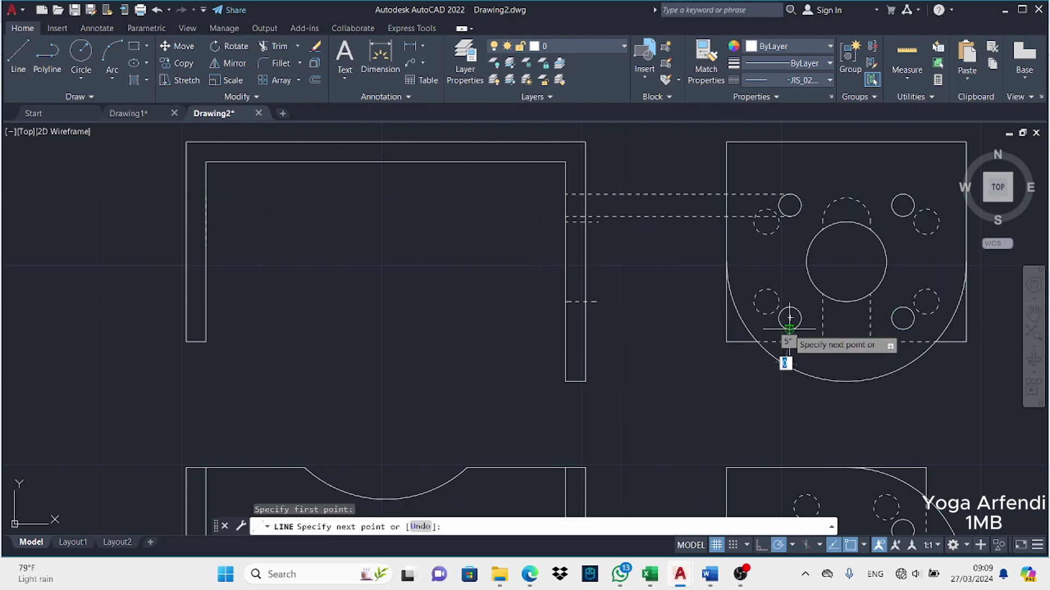
pyautogui.click(566, 330)
pyautogui.press('Escape')
pyautogui.click(18, 68)
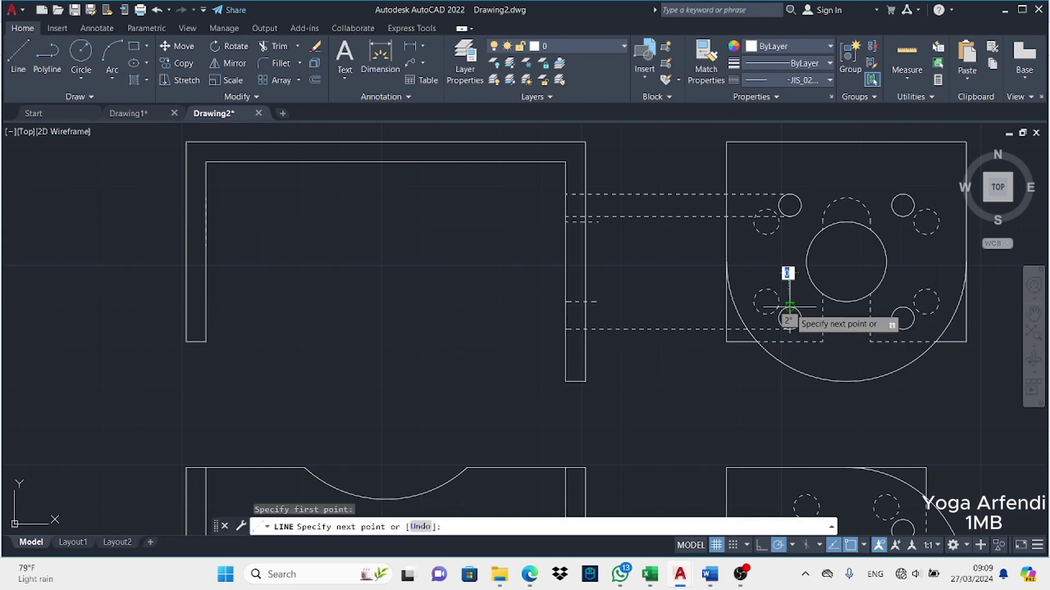
pyautogui.click(790, 307)
pyautogui.click(566, 307)
pyautogui.press('Escape')
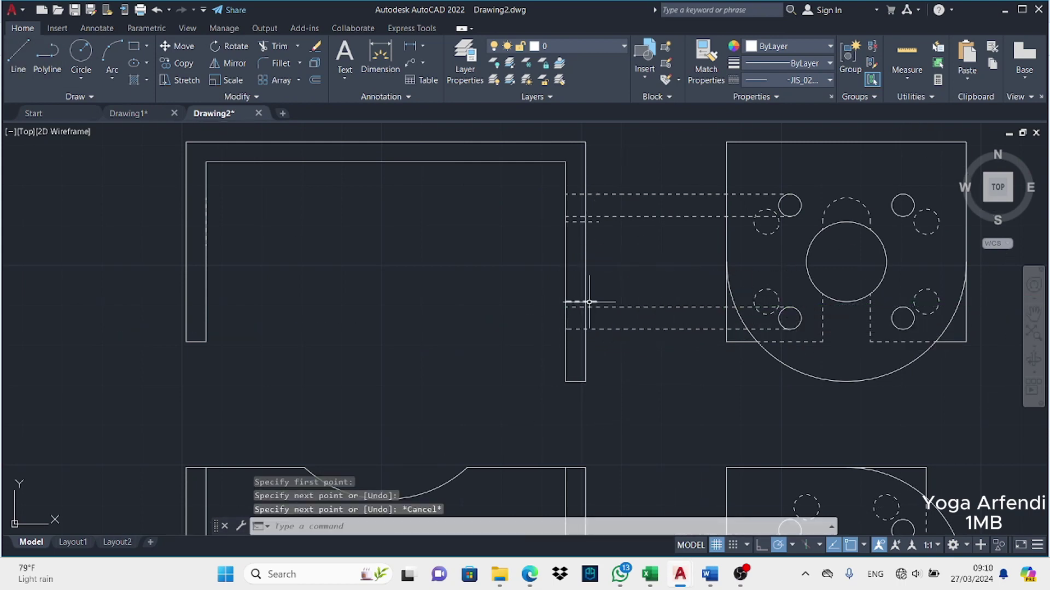
# Fence-trim the projection lines between the views and the leftover dashed ends
pyautogui.click(273, 46)
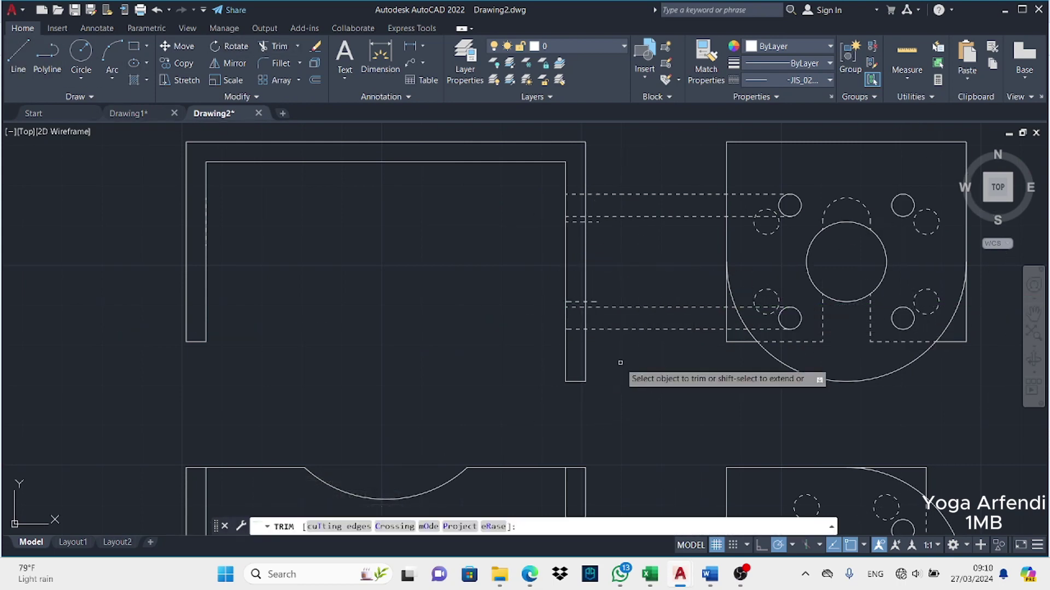
pyautogui.click(615, 355)
pyautogui.click(608, 177)
pyautogui.press('Return')
pyautogui.click(740, 335)
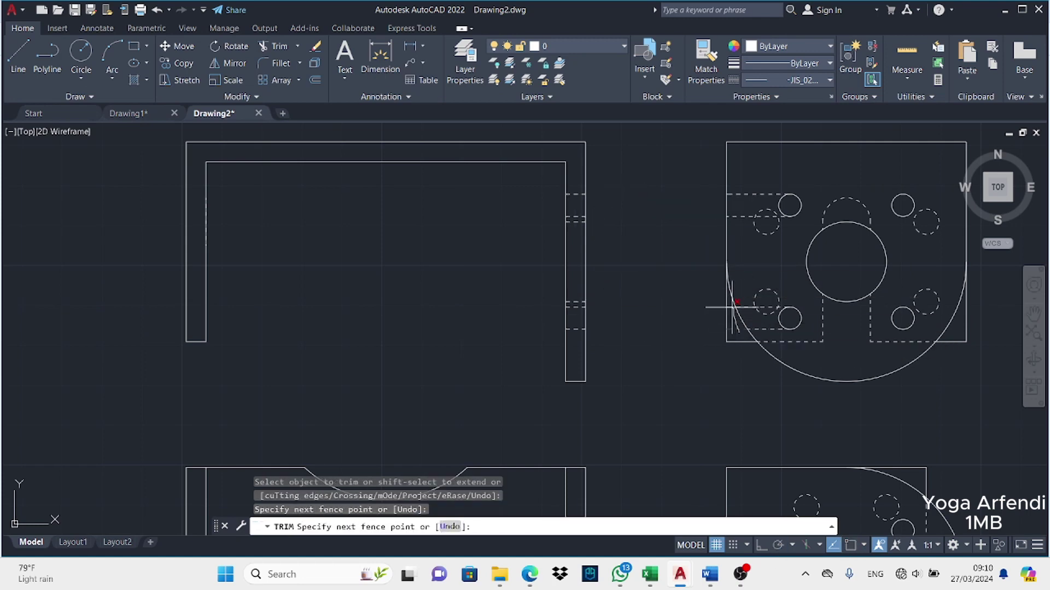
pyautogui.click(757, 293)
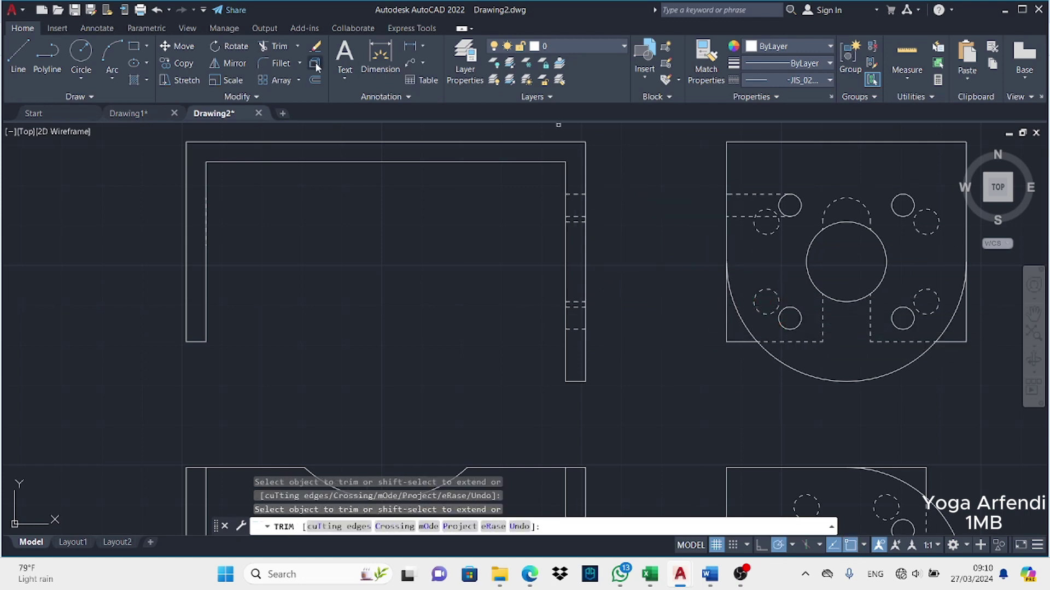
# Erase the two stray dashed lines in the tab view
pyautogui.click(316, 46)
pyautogui.click(744, 216)
pyautogui.click(743, 194)
pyautogui.press('Return')
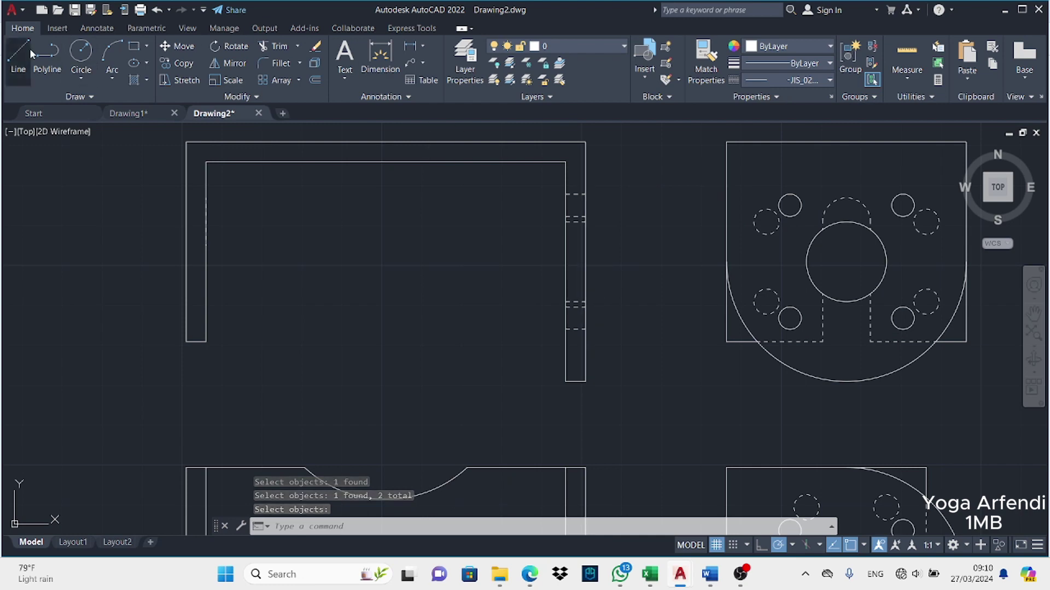
# Project the small hole's top and bottom edges across to the U-profile with lines
pyautogui.click(31, 53)
pyautogui.click(766, 233)
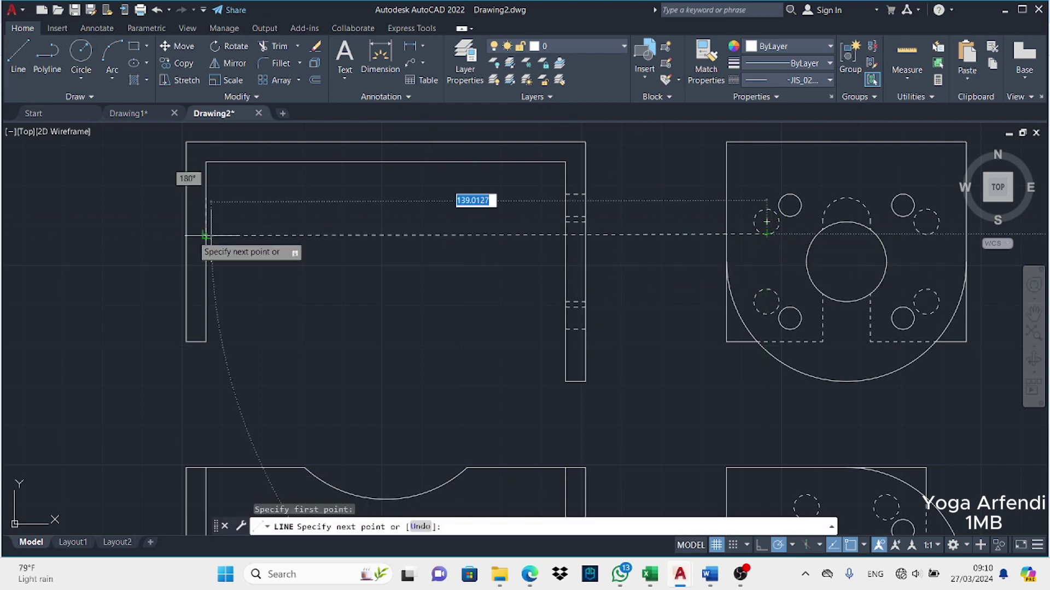
pyautogui.click(18, 55)
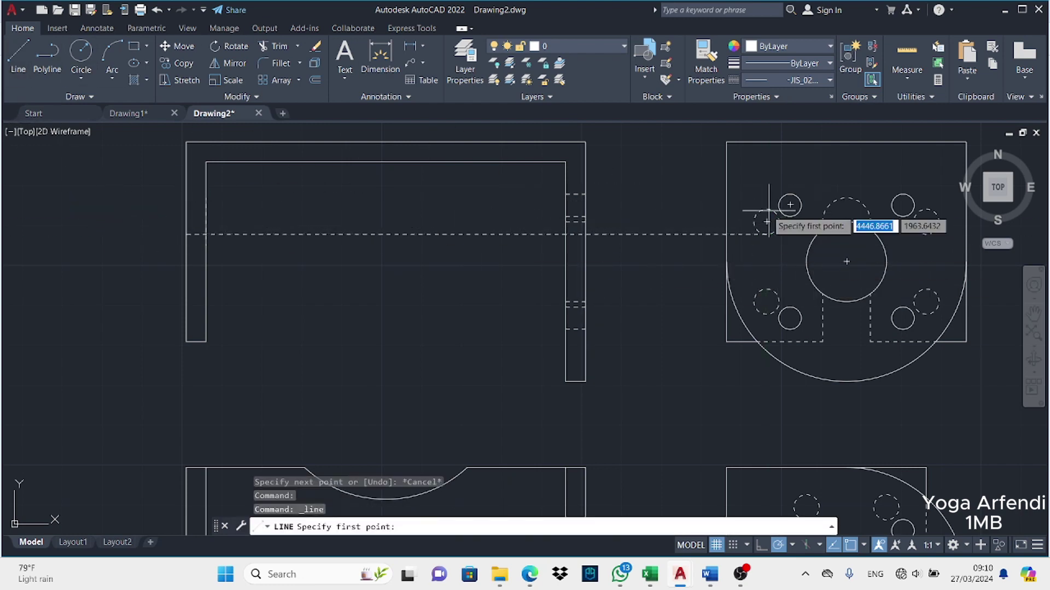
pyautogui.click(767, 209)
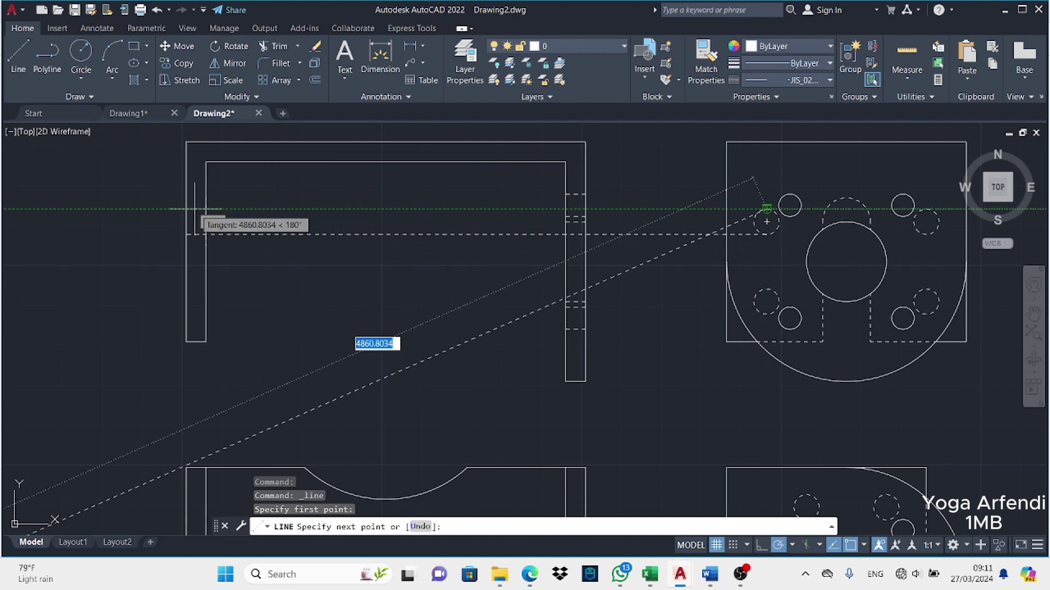
pyautogui.click(187, 208)
pyautogui.press('Escape')
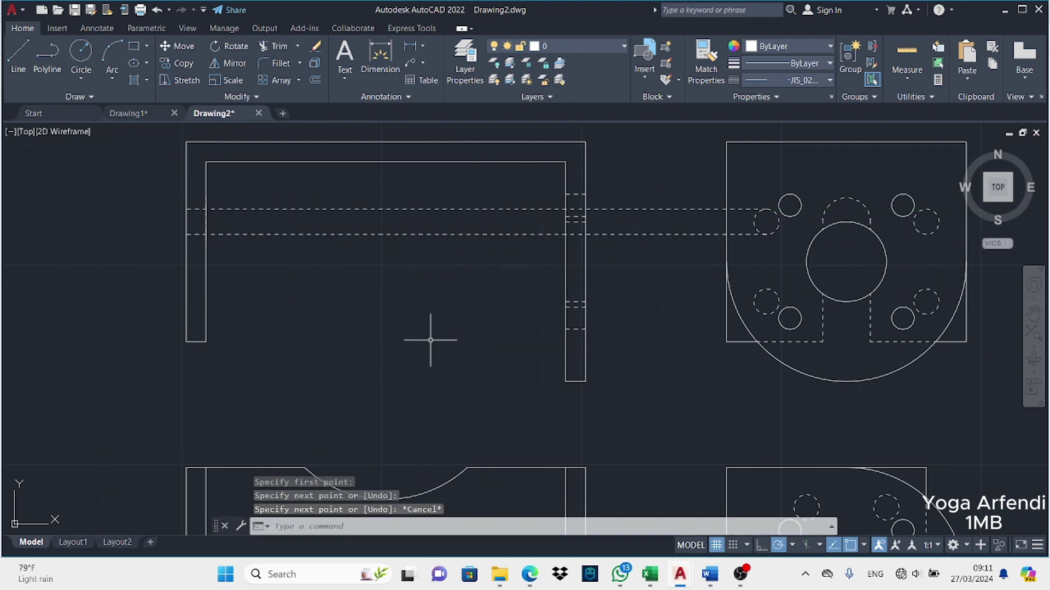
# Draw a short hidden-line segment across the U-profile's left leg
pyautogui.press('Return')
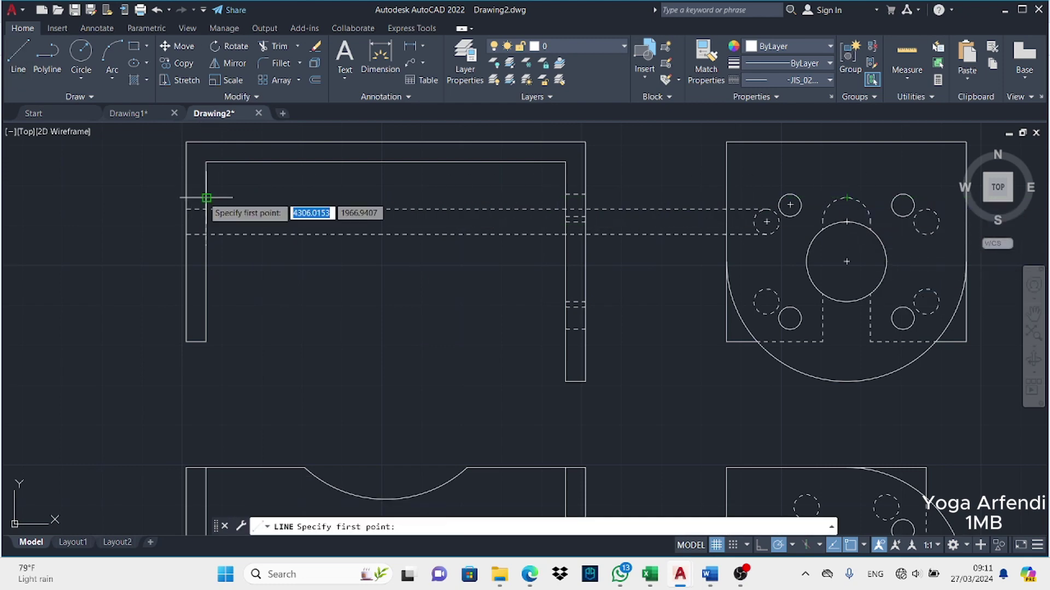
pyautogui.click(220, 197)
pyautogui.click(186, 197)
pyautogui.press('Escape')
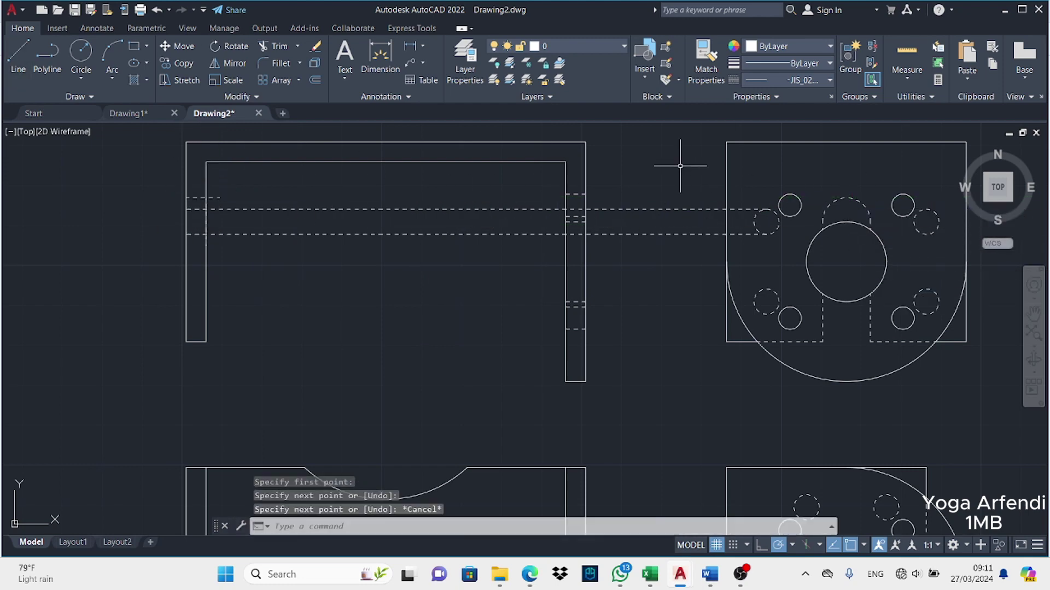
pyautogui.press('Return')
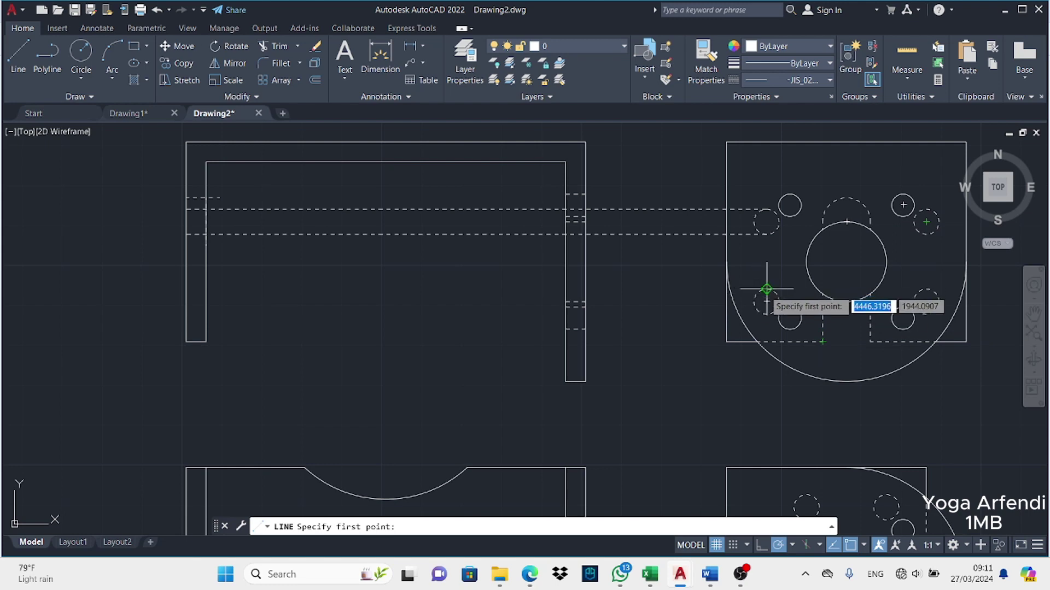
# Project the dashed hole's top and bottom edges past the U-profile's left leg
pyautogui.click(767, 289)
pyautogui.click(173, 289)
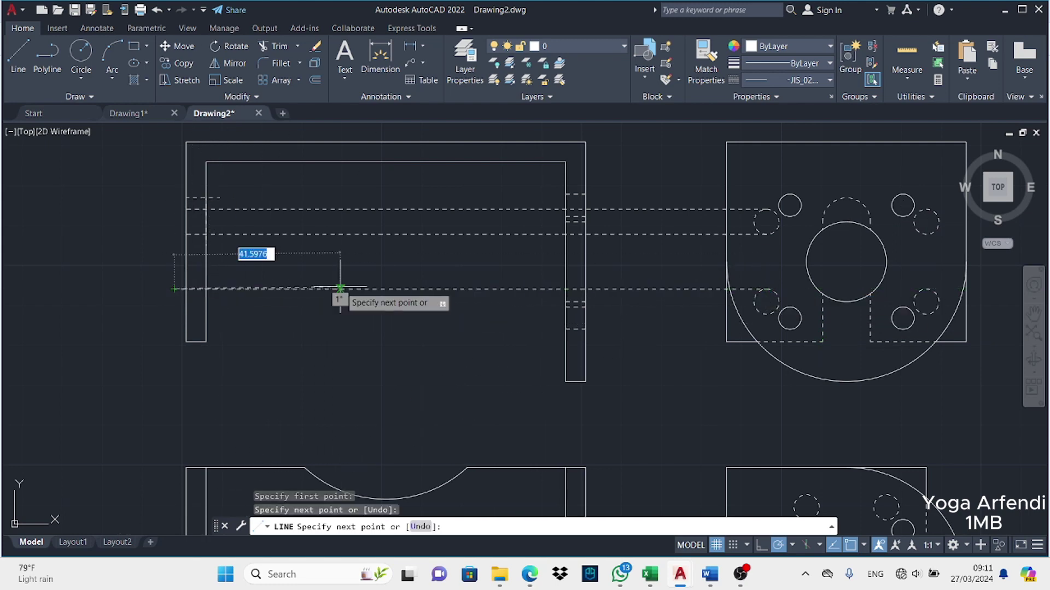
pyautogui.press('Escape')
pyautogui.press('Return')
pyautogui.click(766, 314)
pyautogui.click(164, 314)
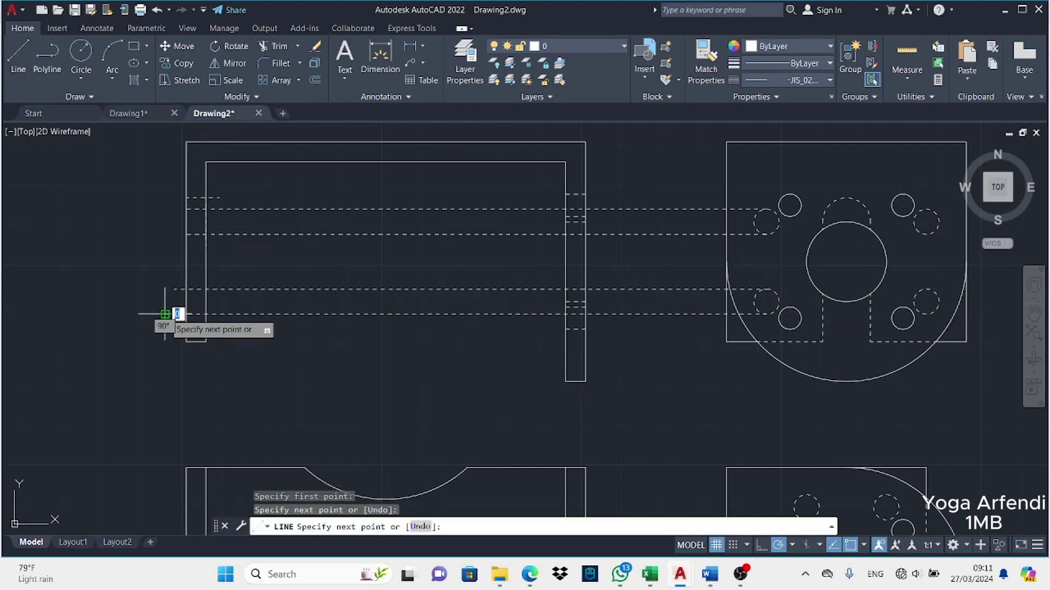
pyautogui.press('Escape')
# Trim the projection lines to the legs and erase the leftover construction lines
pyautogui.click(279, 46)
pyautogui.moveTo(175, 273); pyautogui.dragTo(176, 328)
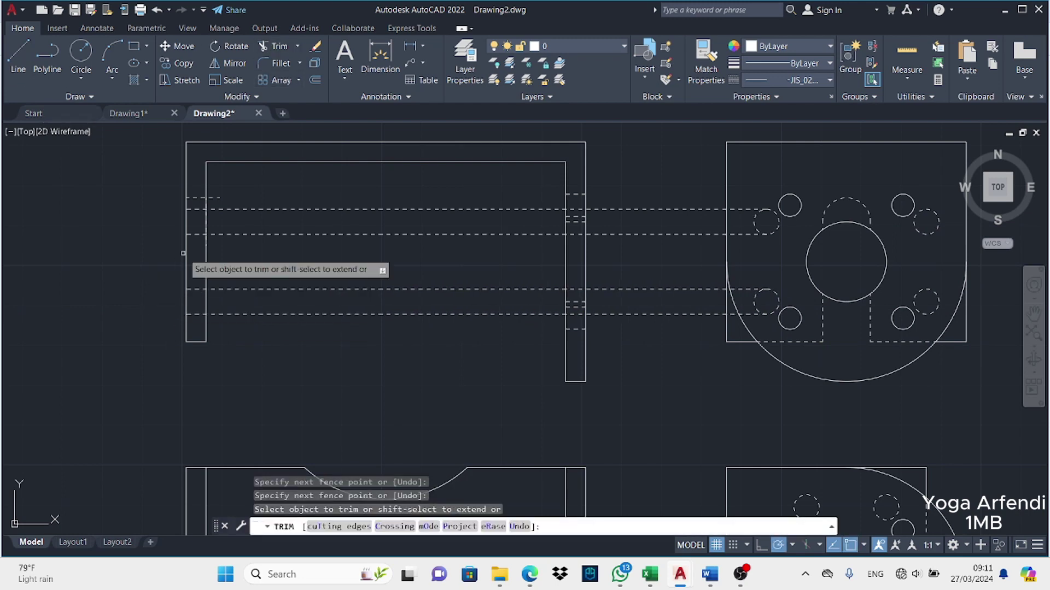
pyautogui.moveTo(210, 273); pyautogui.dragTo(214, 334)
pyautogui.moveTo(232, 217); pyautogui.dragTo(223, 176)
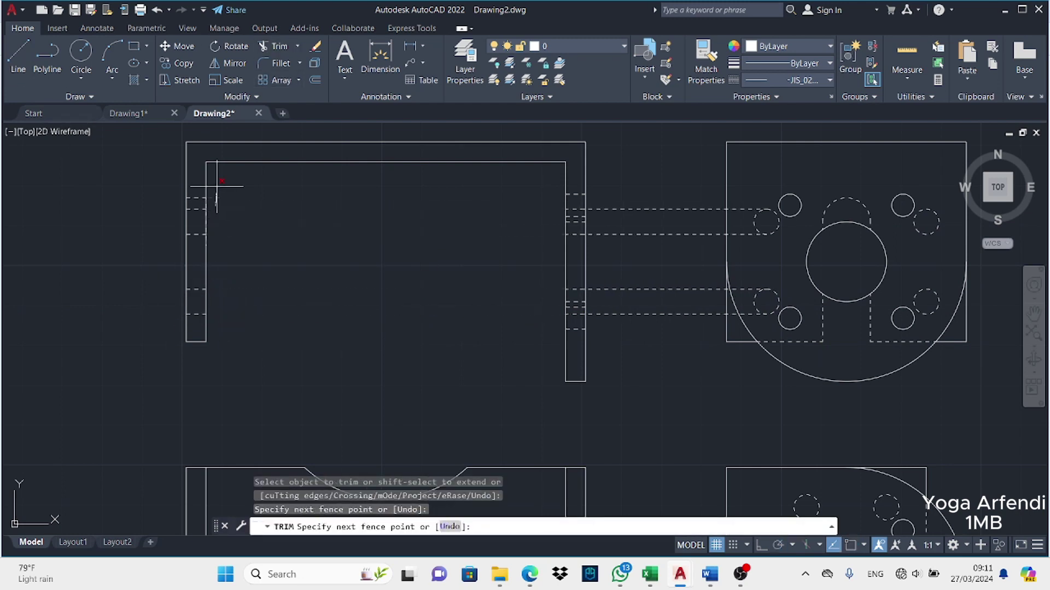
pyautogui.press('Escape')
pyautogui.write('e')
pyautogui.press('Return')
pyautogui.click(586, 210)
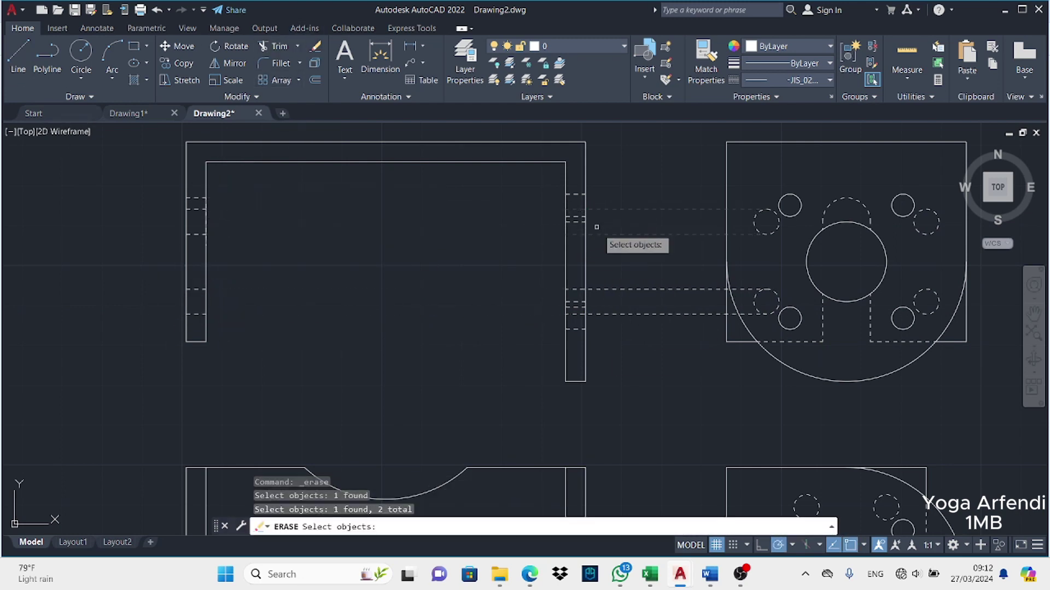
pyautogui.press('Return')
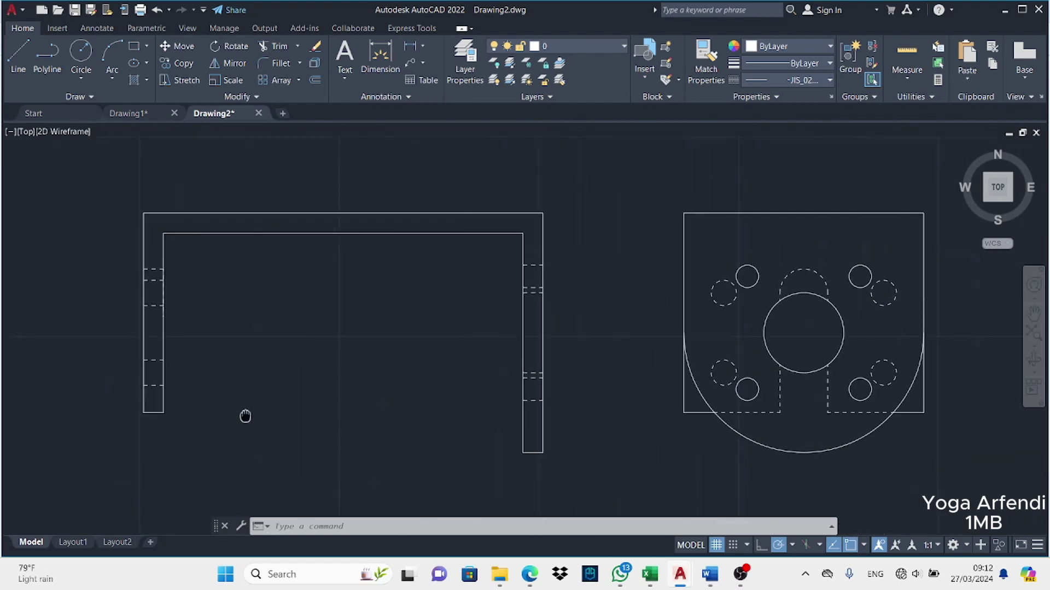
# Draw a vertical line across the U-profile's top flange
pyautogui.moveTo(287, 141); pyautogui.dragTo(263, 357, button='middle')
pyautogui.press('l')
pyautogui.press('Return')
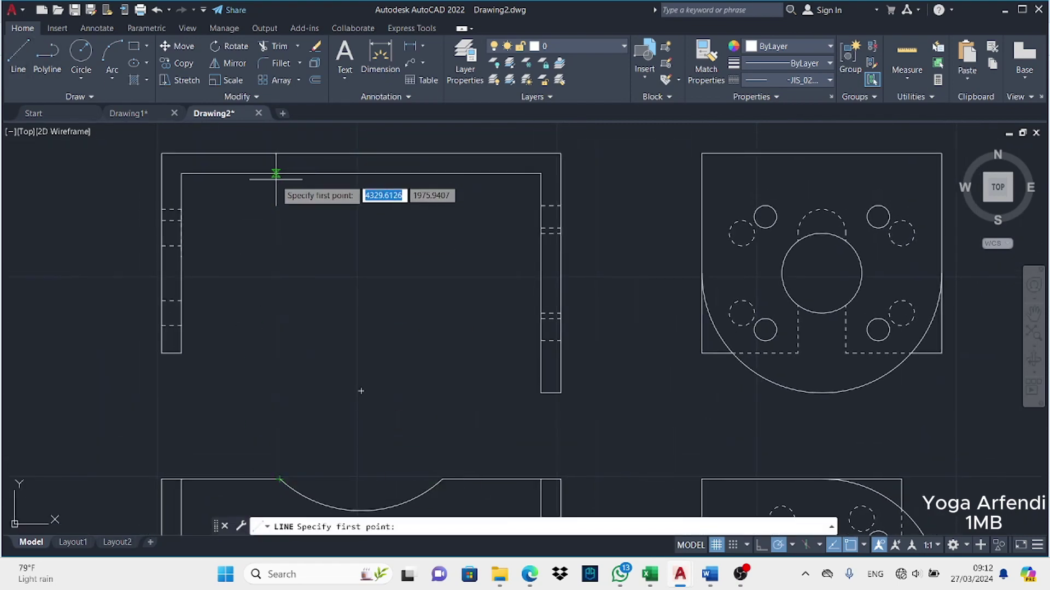
pyautogui.click(279, 180)
pyautogui.click(280, 153)
pyautogui.press('Return')
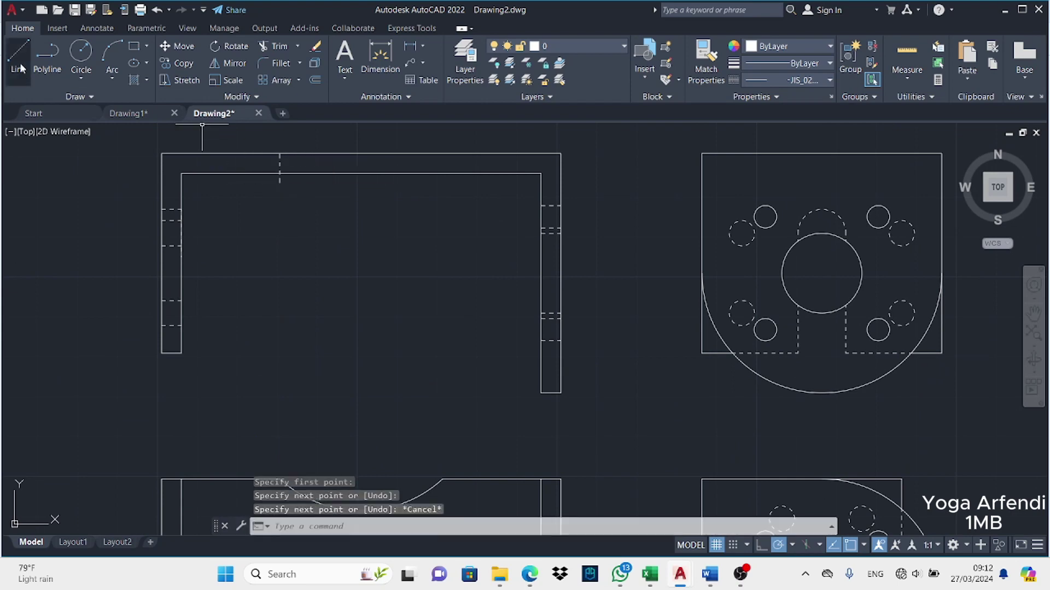
# Add a second vertical line across the top flange, abandoning an attempted trim
pyautogui.press('Return')
pyautogui.click(443, 204)
pyautogui.click(443, 155)
pyautogui.press('Return')
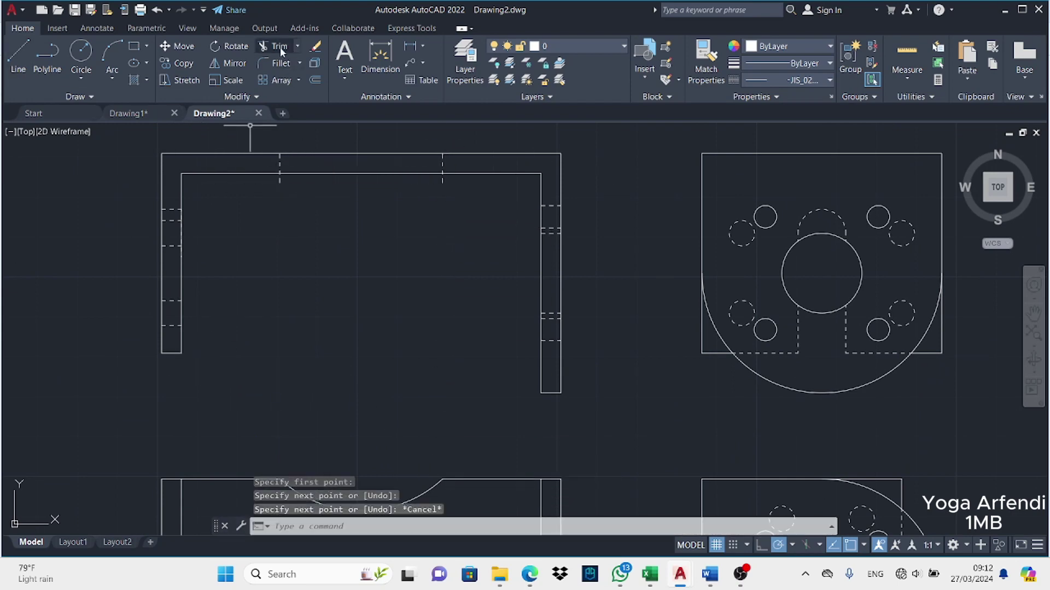
pyautogui.write('tr')
pyautogui.press('Return')
pyautogui.click(443, 189)
pyautogui.press('Return')
pyautogui.press('Escape')
pyautogui.moveTo(443, 181); pyautogui.dragTo(340, 316, button='middle')
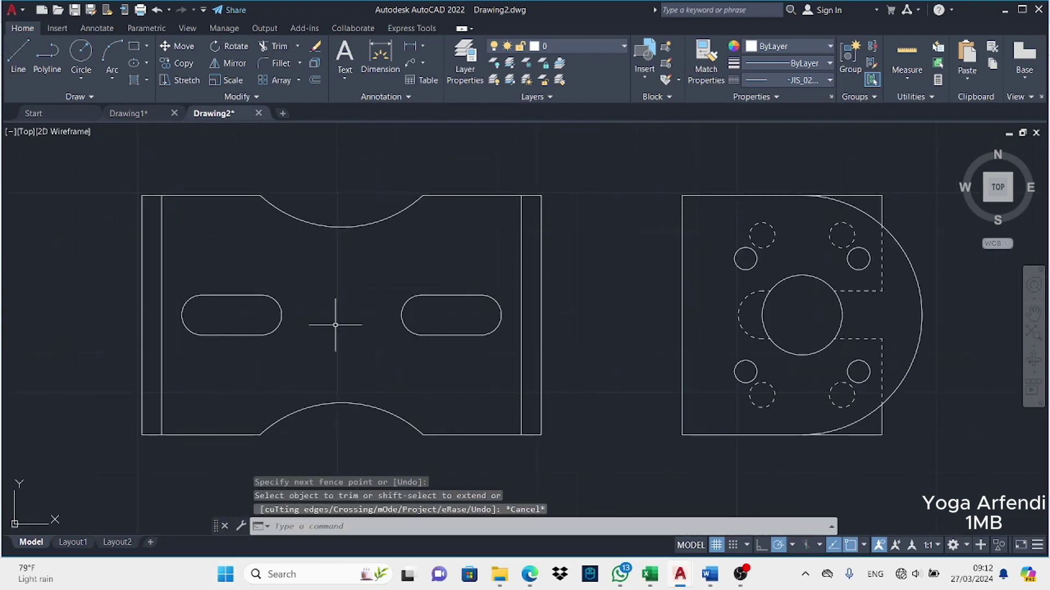
# Project lines from all four slot ends in the plate view up to the top flange
pyautogui.scroll(-2, 168, 168)
pyautogui.write('l')
pyautogui.press('Return')
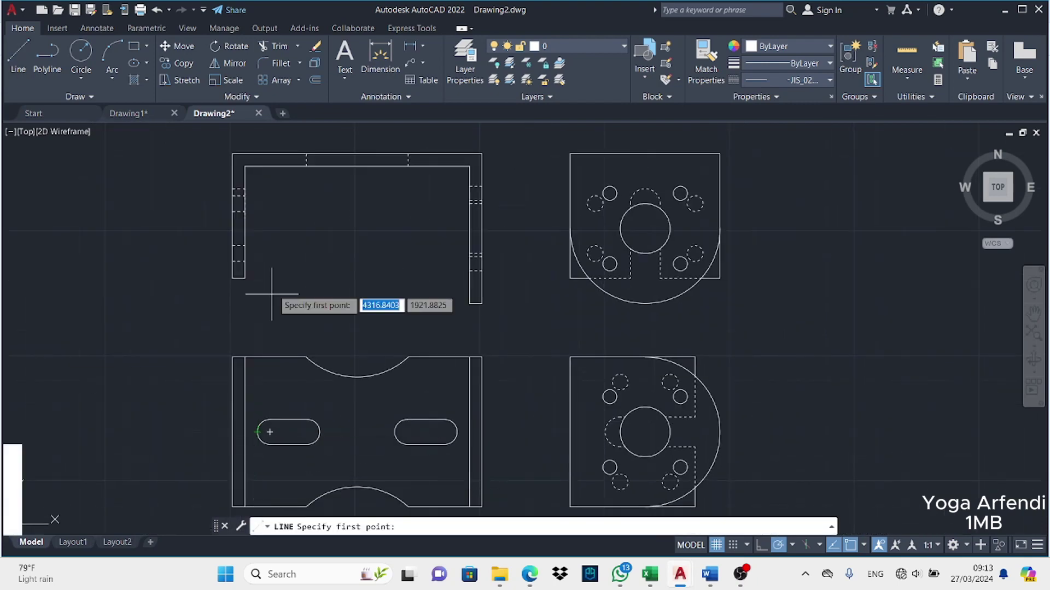
pyautogui.click(258, 153)
pyautogui.press('Escape')
pyautogui.press('Return')
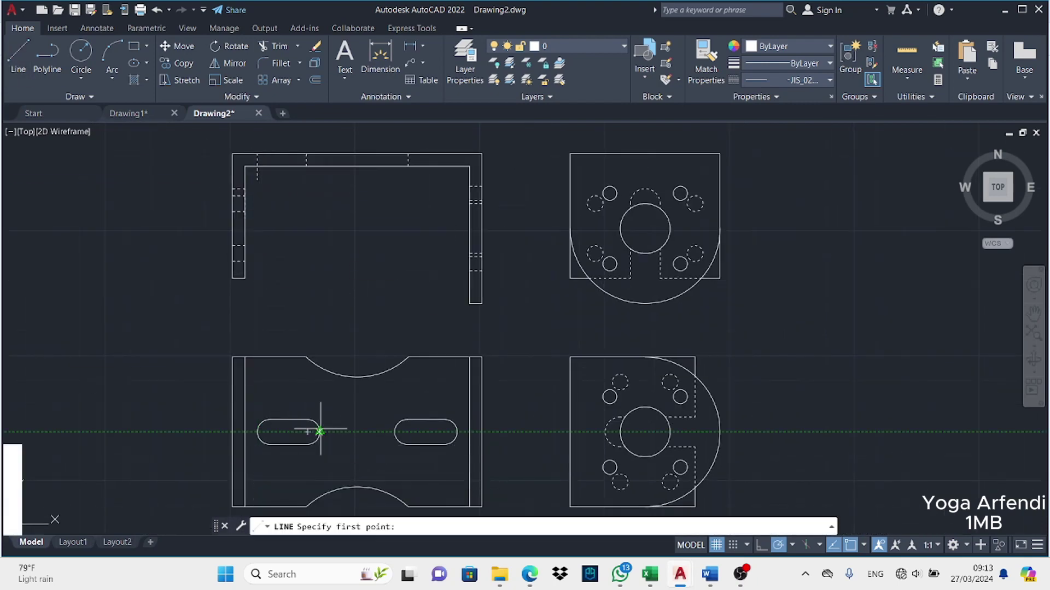
pyautogui.click(320, 155)
pyautogui.press('Escape')
pyautogui.press('Return')
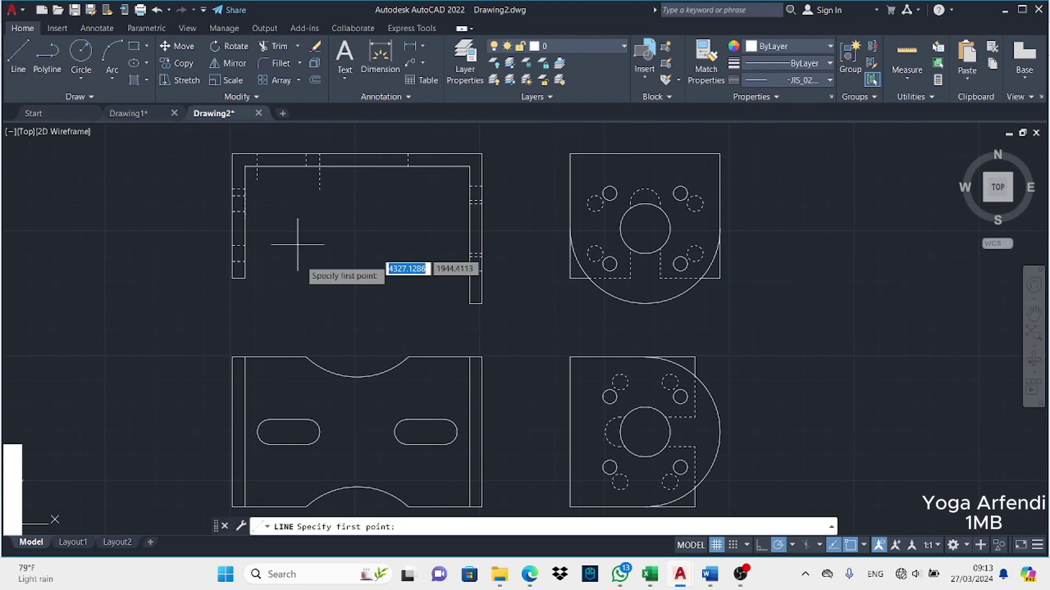
pyautogui.click(395, 155)
pyautogui.press('Escape')
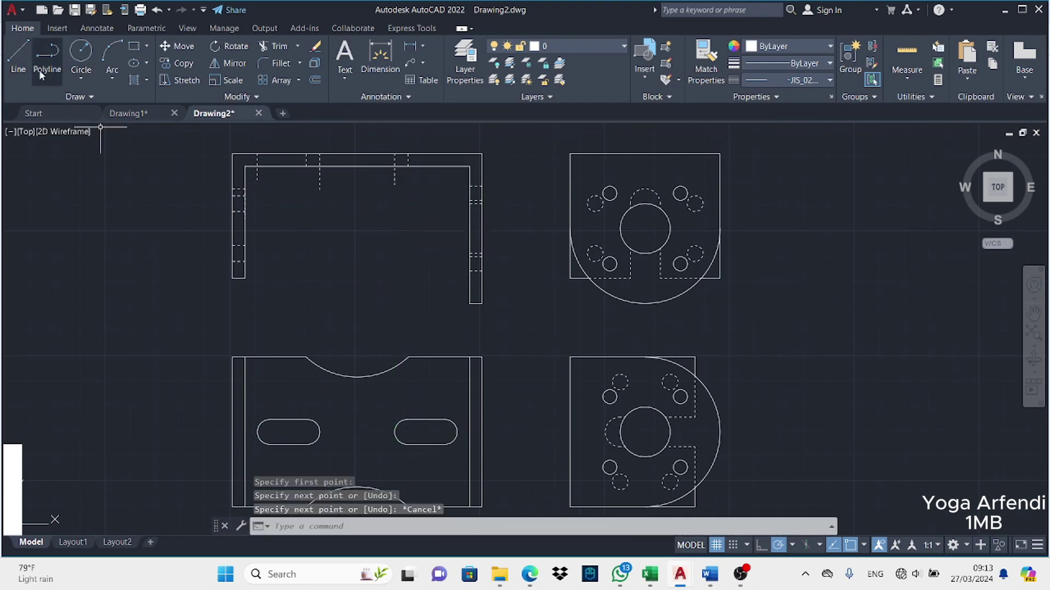
pyautogui.press('Return')
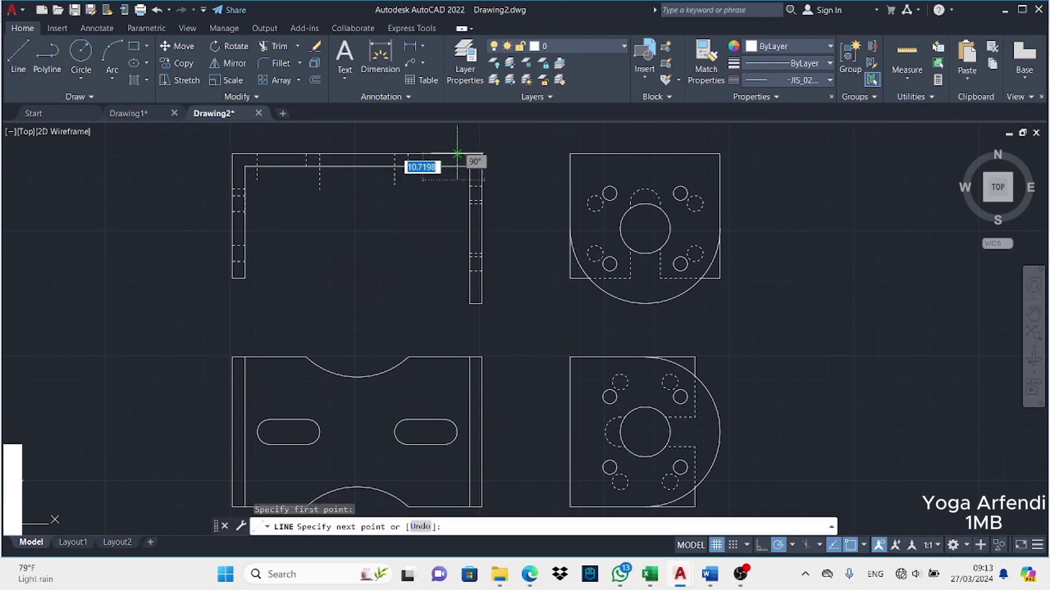
pyautogui.click(457, 154)
pyautogui.press('Escape')
# Fence-trim the projection lines so only short dashed segments remain in the flange
pyautogui.moveTo(332, 311); pyautogui.dragTo(328, 291, button='middle')
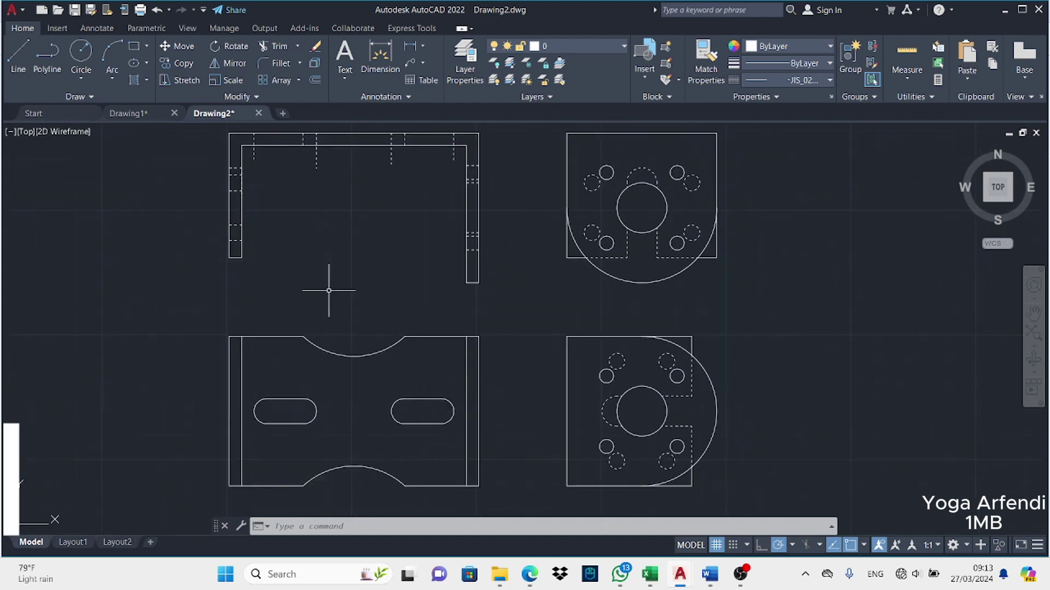
pyautogui.click(264, 46)
pyautogui.moveTo(289, 164); pyautogui.dragTo(481, 162)
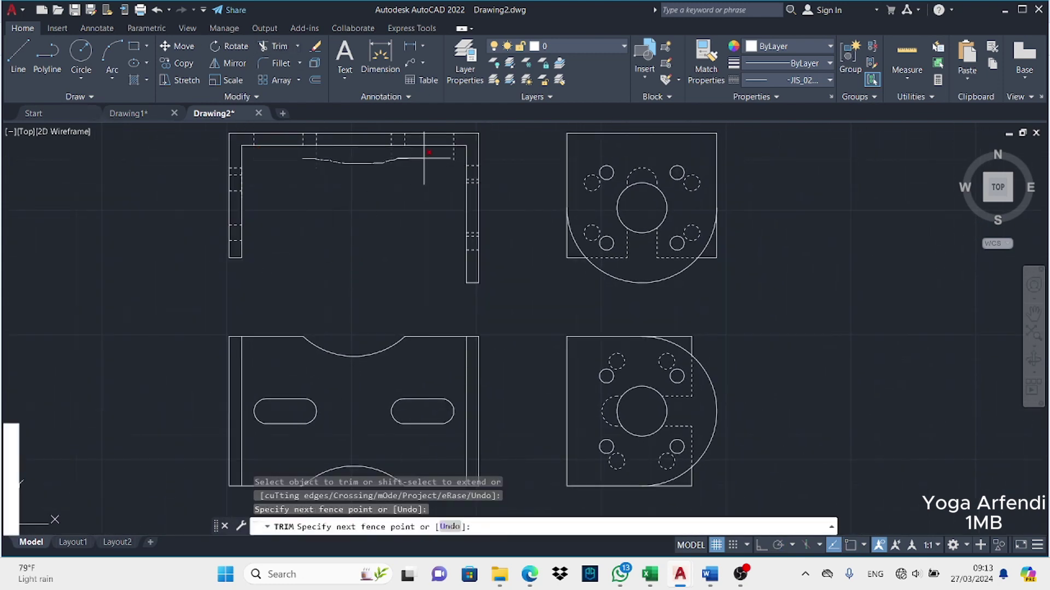
pyautogui.rightClick(374, 219)
pyautogui.click(411, 241)
pyautogui.moveTo(281, 262)
pyautogui.mouseDown(button='middle')
pyautogui.moveTo(225, 277)
pyautogui.moveTo(248, 242)
pyautogui.mouseUp(button='middle')
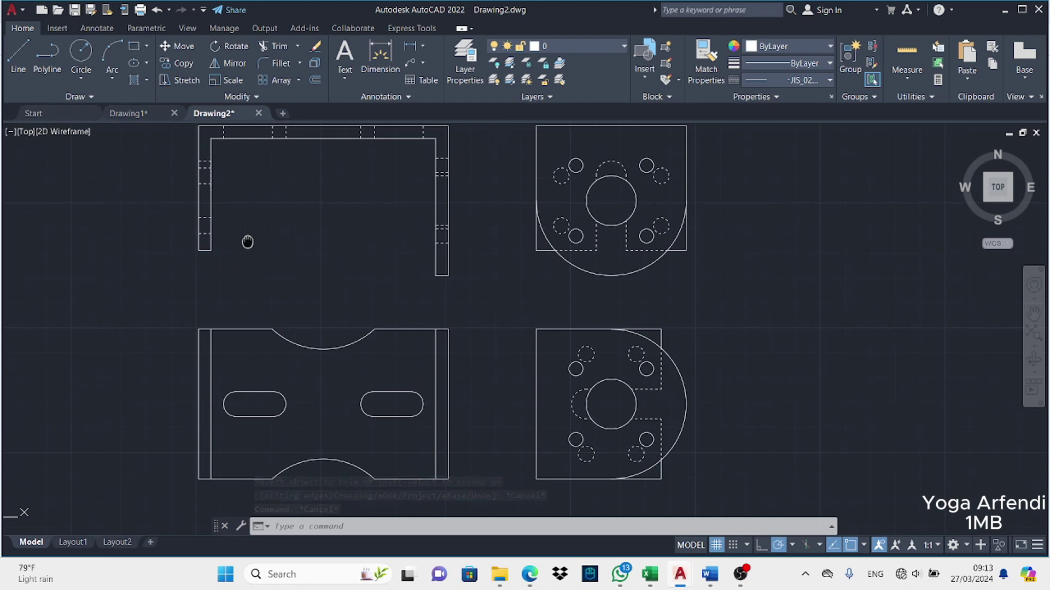
# Erase the upper-right view's 21 objects with a window selection
pyautogui.click(311, 49)
pyautogui.moveTo(478, 132); pyautogui.dragTo(428, 180, button='middle')
pyautogui.click(457, 164)
pyautogui.click(688, 356)
pyautogui.press('Return')
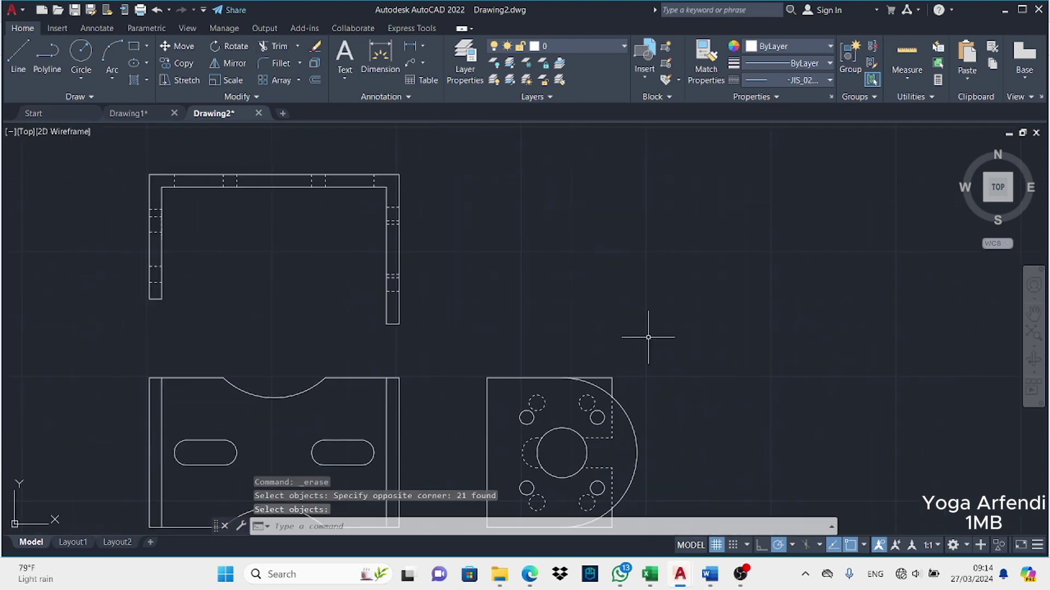
pyautogui.moveTo(602, 437); pyautogui.dragTo(596, 334, button='middle')
# Rotate the round-ended tab view about its large circle's centre so the round end faces left
pyautogui.moveTo(615, 254); pyautogui.dragTo(440, 417)
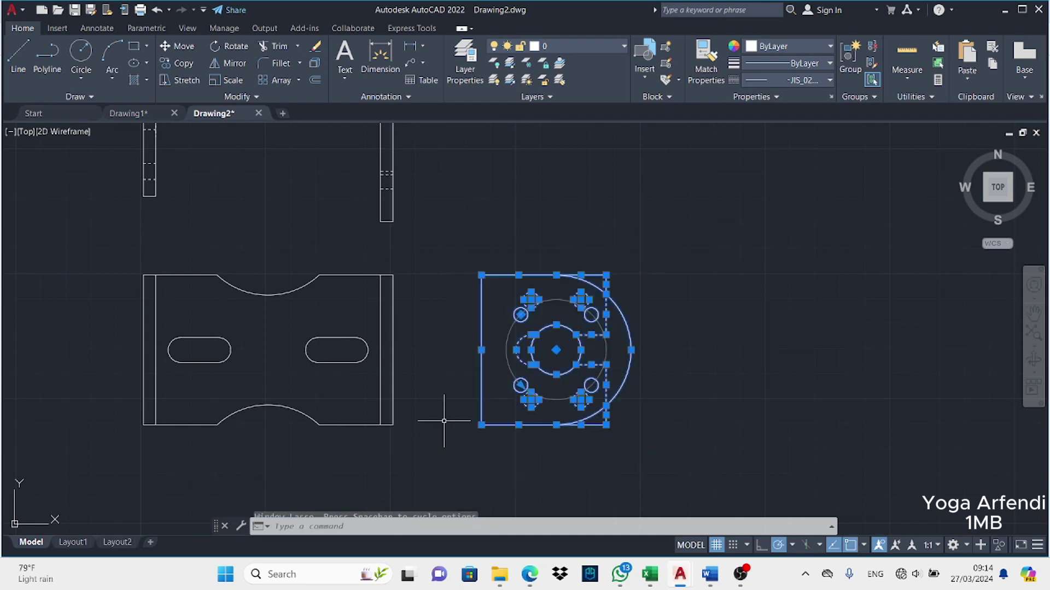
pyautogui.click(230, 46)
pyautogui.click(556, 350)
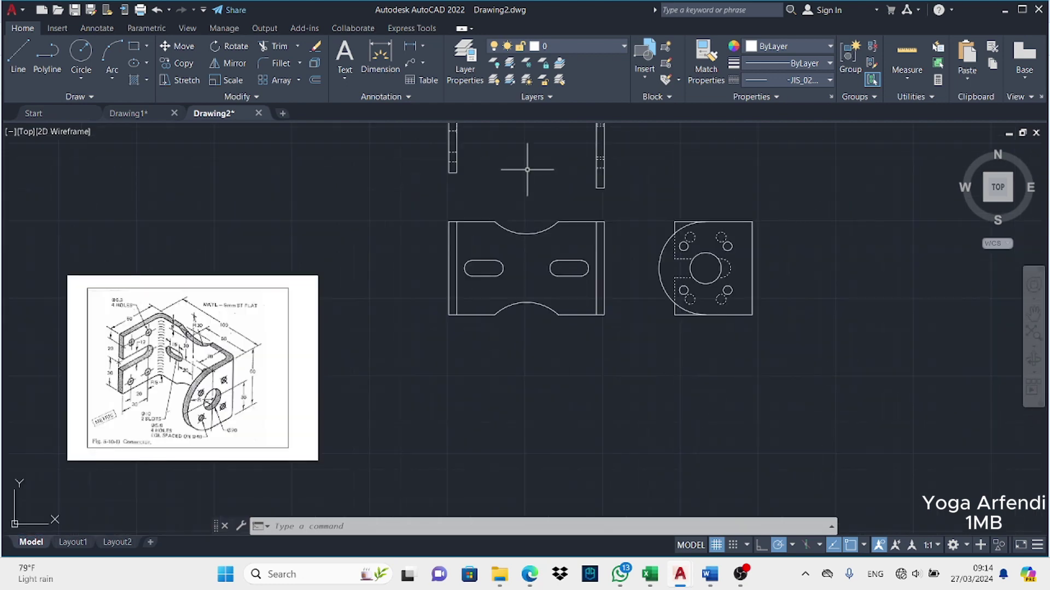
pyautogui.moveTo(527, 170); pyautogui.dragTo(488, 233, button='middle')
pyautogui.click(380, 58)
# Dimension the U-profile with 100 width, 50 left-leg height and 60 right-leg height
pyautogui.click(23, 60)
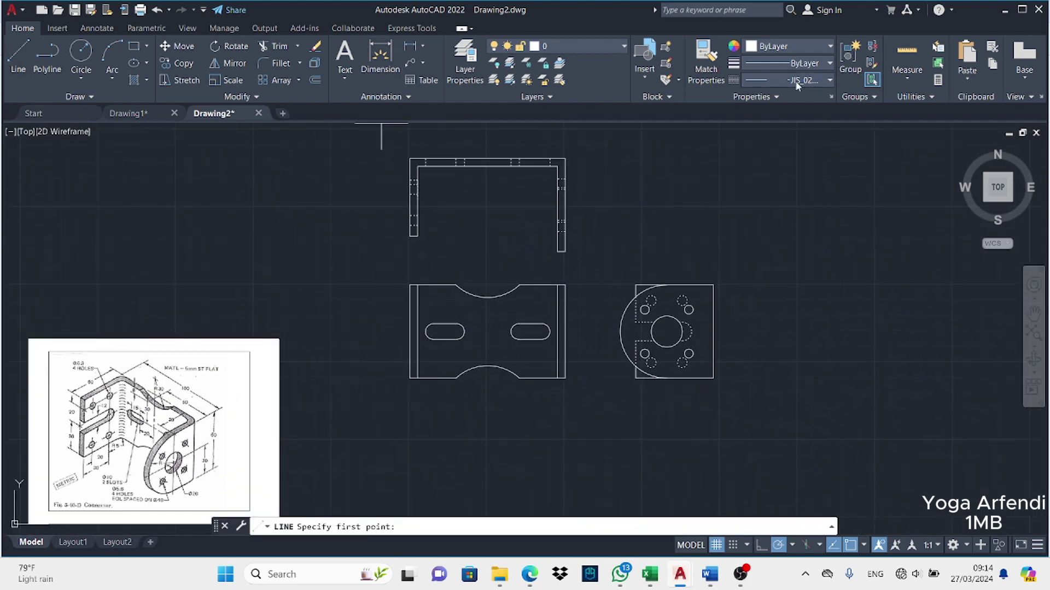
pyautogui.click(380, 58)
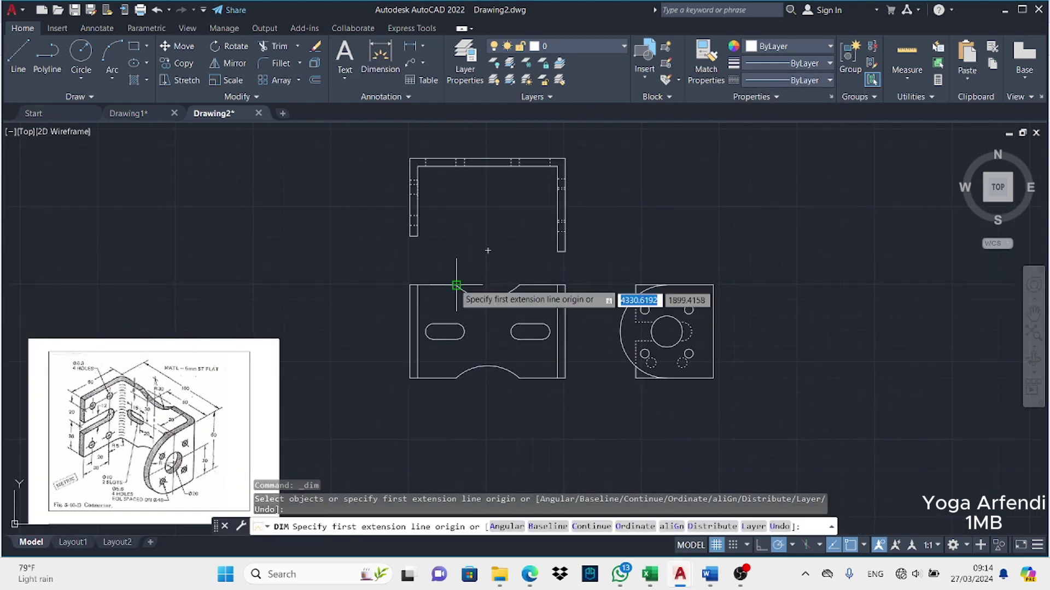
pyautogui.click(410, 159)
pyautogui.click(564, 159)
pyautogui.click(552, 130)
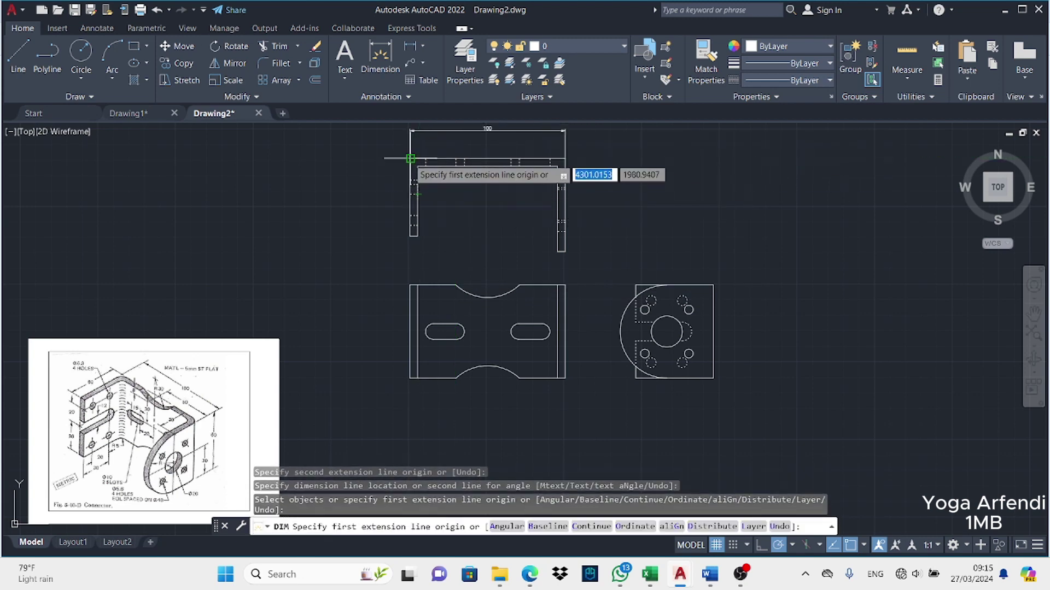
pyautogui.click(409, 159)
pyautogui.click(409, 236)
pyautogui.click(384, 179)
pyautogui.click(563, 159)
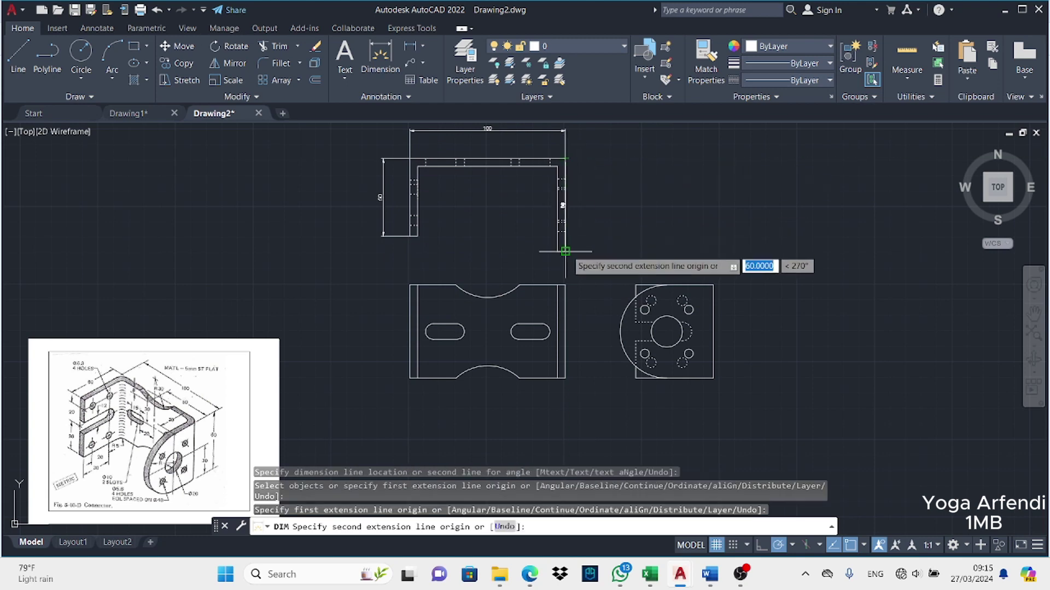
pyautogui.click(564, 251)
pyautogui.click(587, 205)
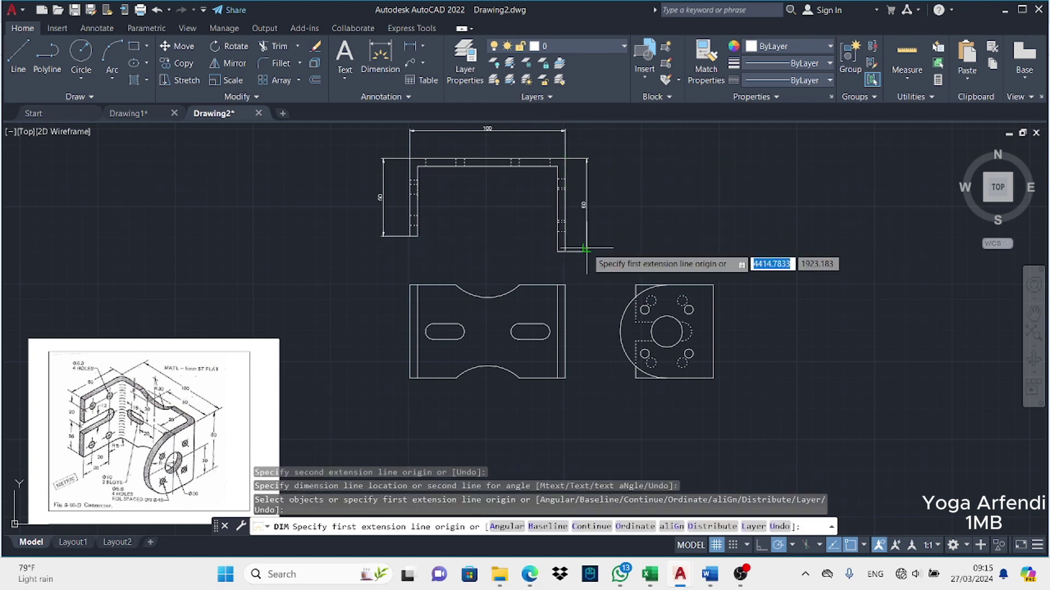
# Add a vertical 30 dimension from the top cut-out arc to the left slot's centre
pyautogui.click(457, 284)
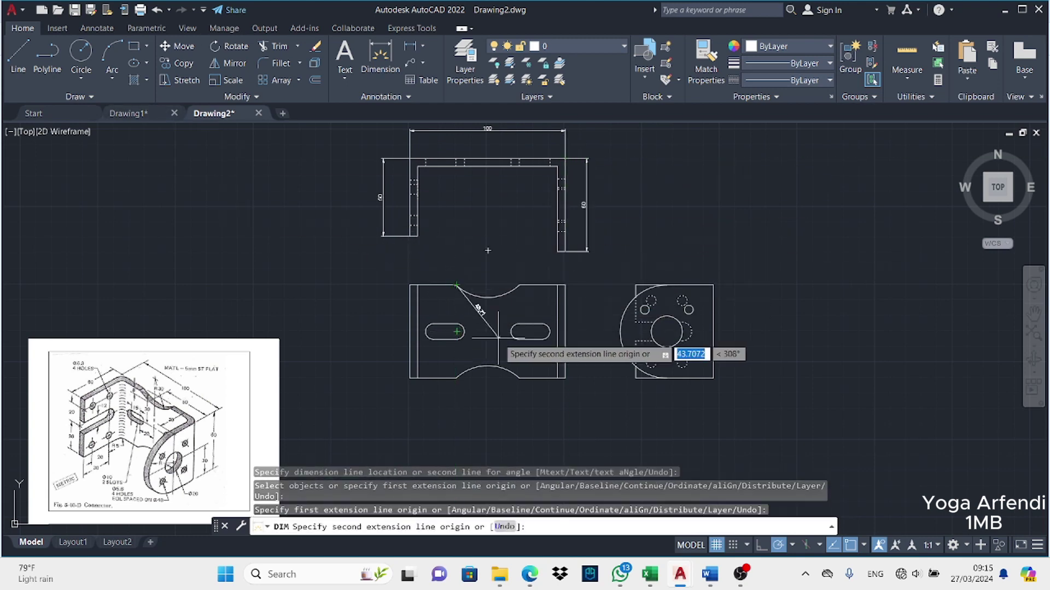
pyautogui.click(457, 331)
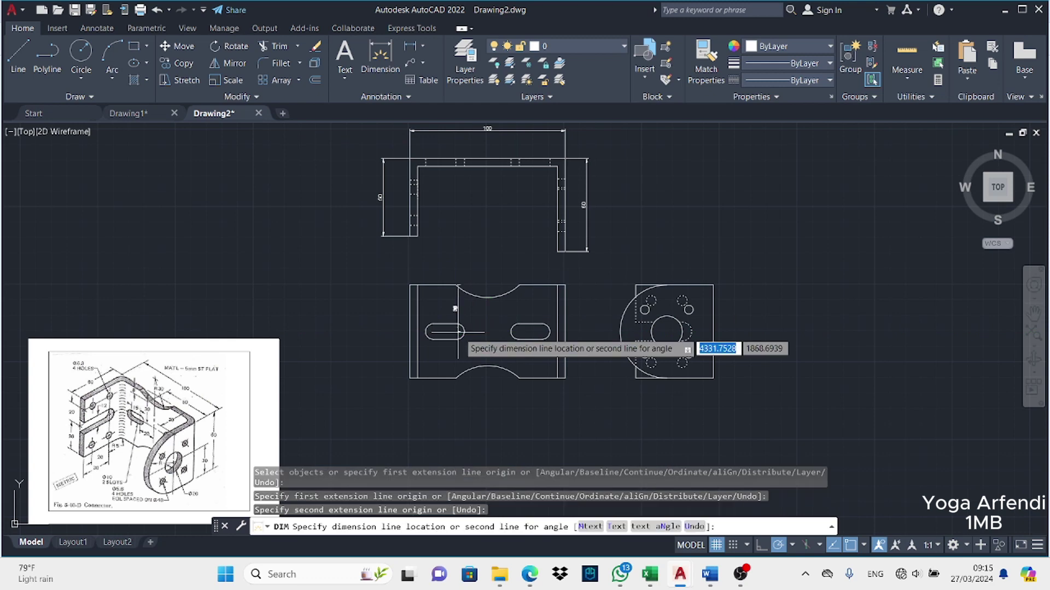
pyautogui.click(484, 309)
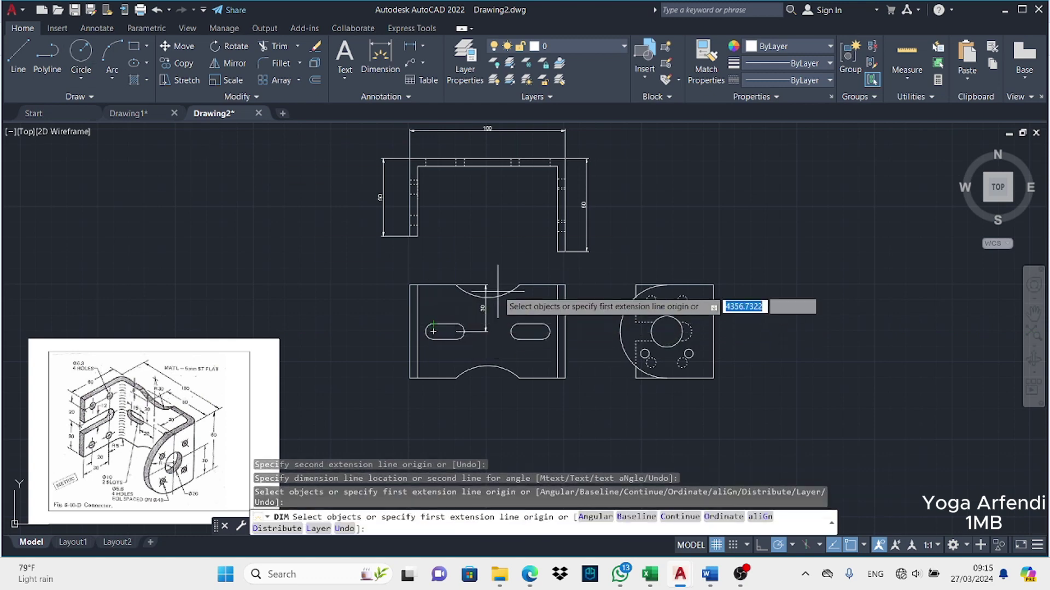
pyautogui.click(486, 366)
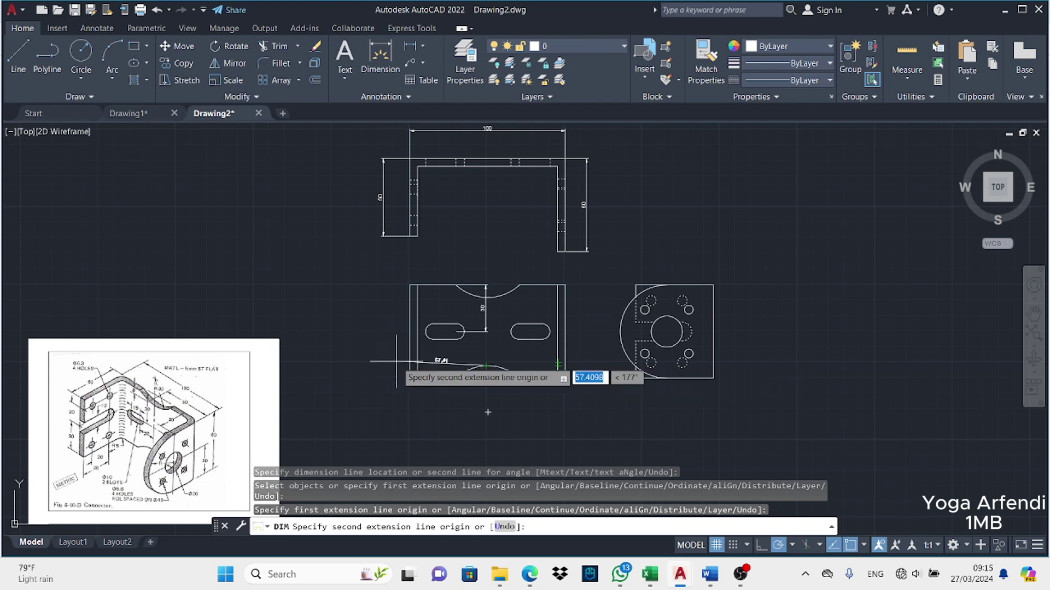
pyautogui.press('Escape')
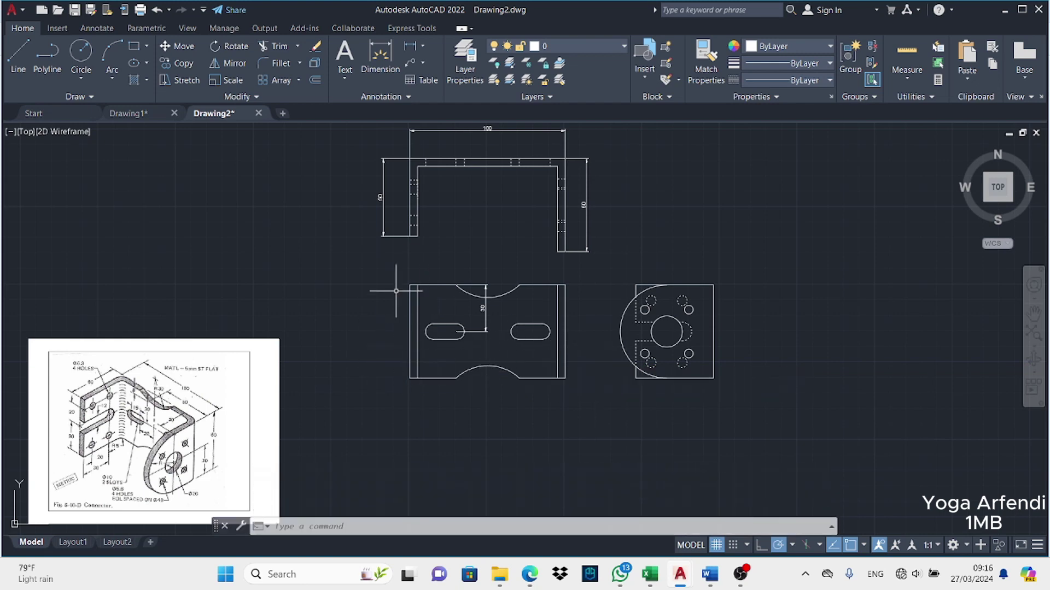
pyautogui.press('Return')
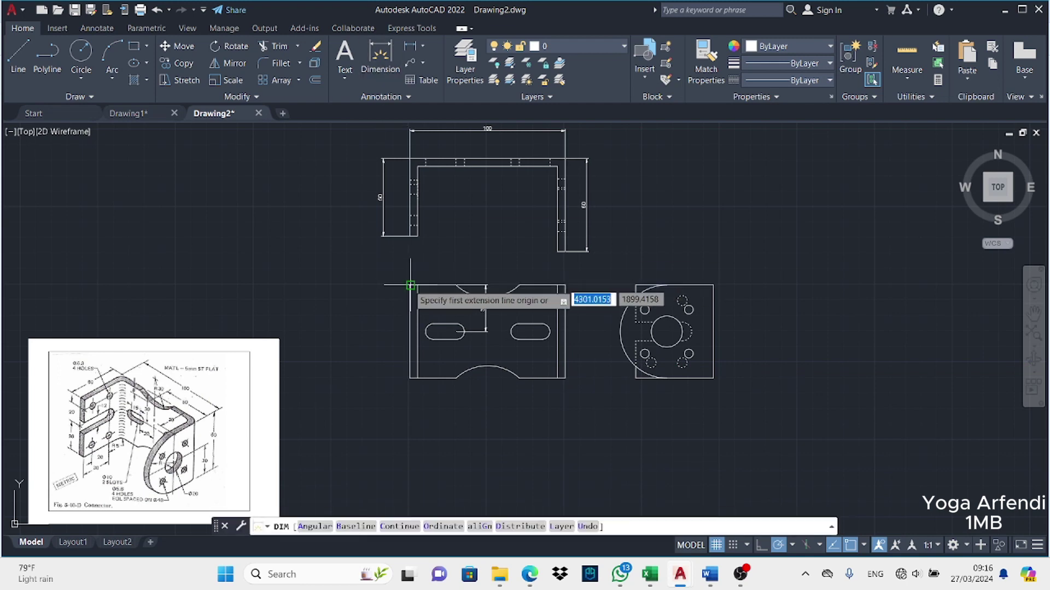
pyautogui.click(412, 285)
# Undo the stray dimension point and trim away the leftover 30 dimension line
pyautogui.press('Escape')
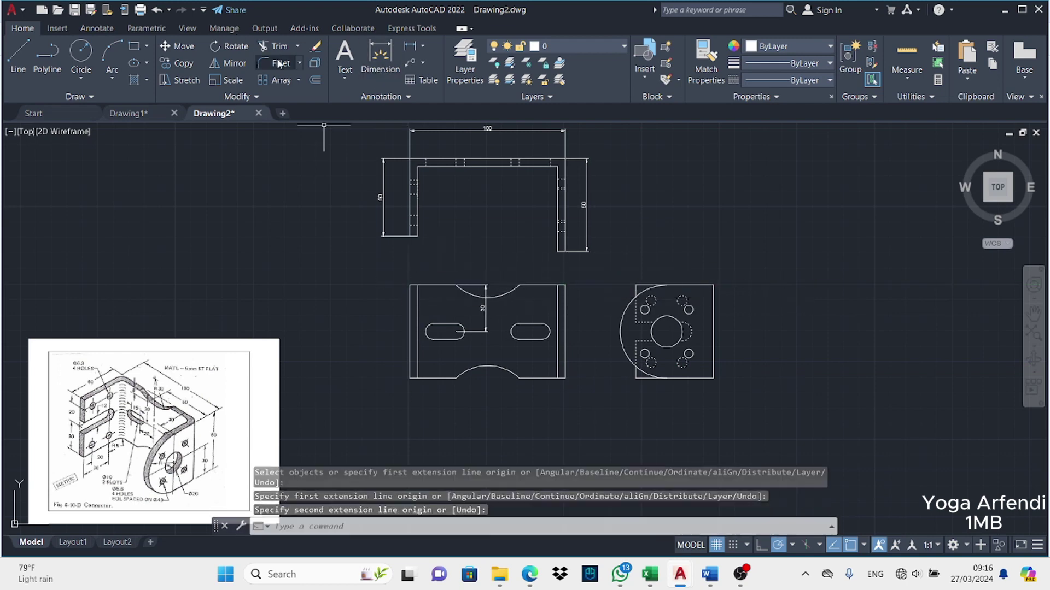
pyautogui.click(486, 331)
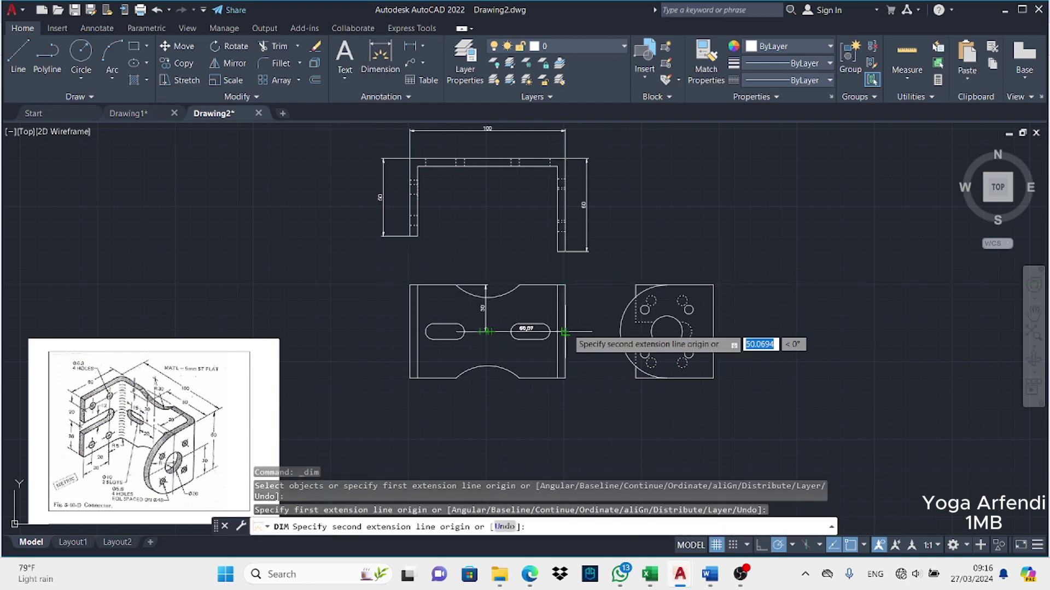
pyautogui.scroll(4, 565, 331)
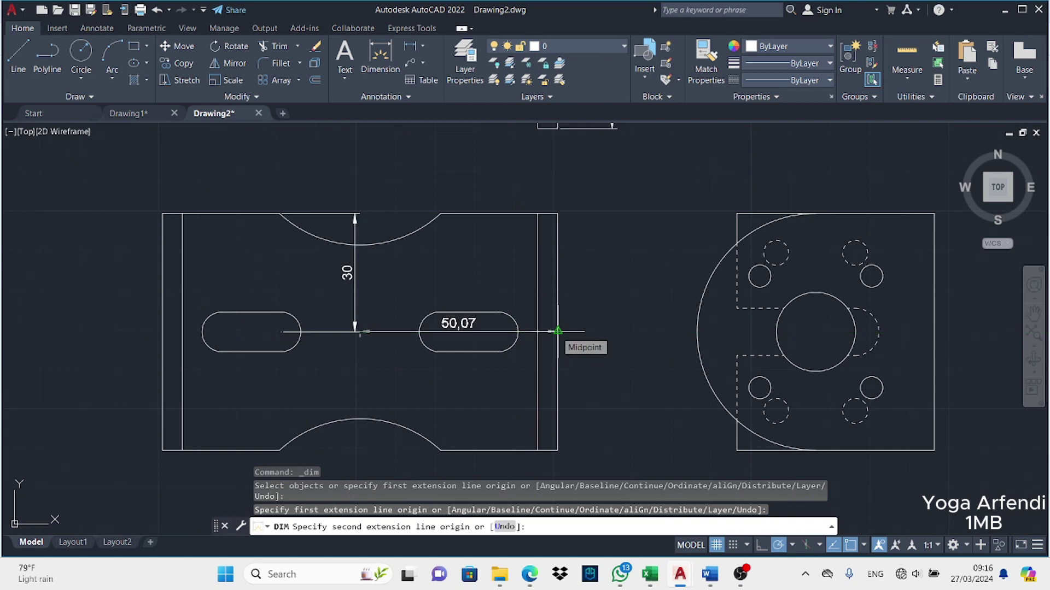
pyautogui.write('u')
pyautogui.press('Return')
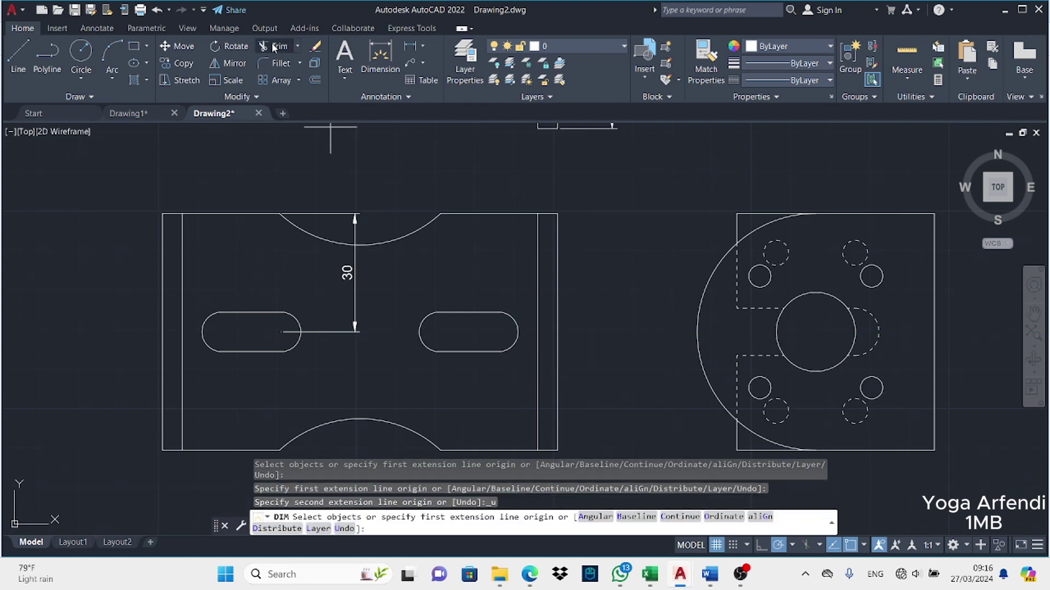
pyautogui.click(274, 48)
pyautogui.click(326, 324)
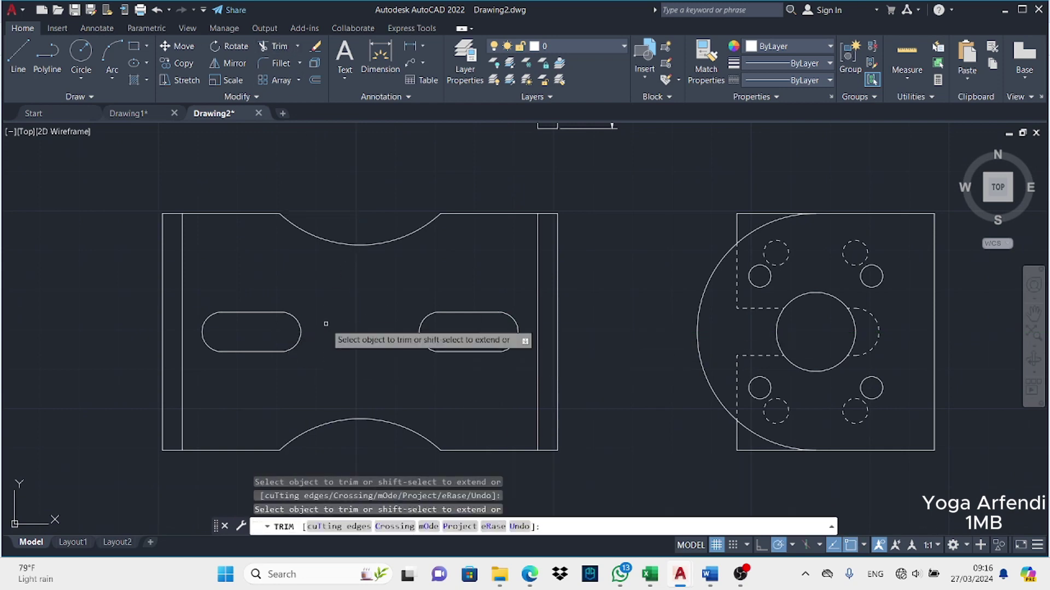
# Place a 50 dimension above the slotted plate from the arc centre to the right edge
pyautogui.click(380, 55)
pyautogui.click(360, 245)
pyautogui.click(558, 213)
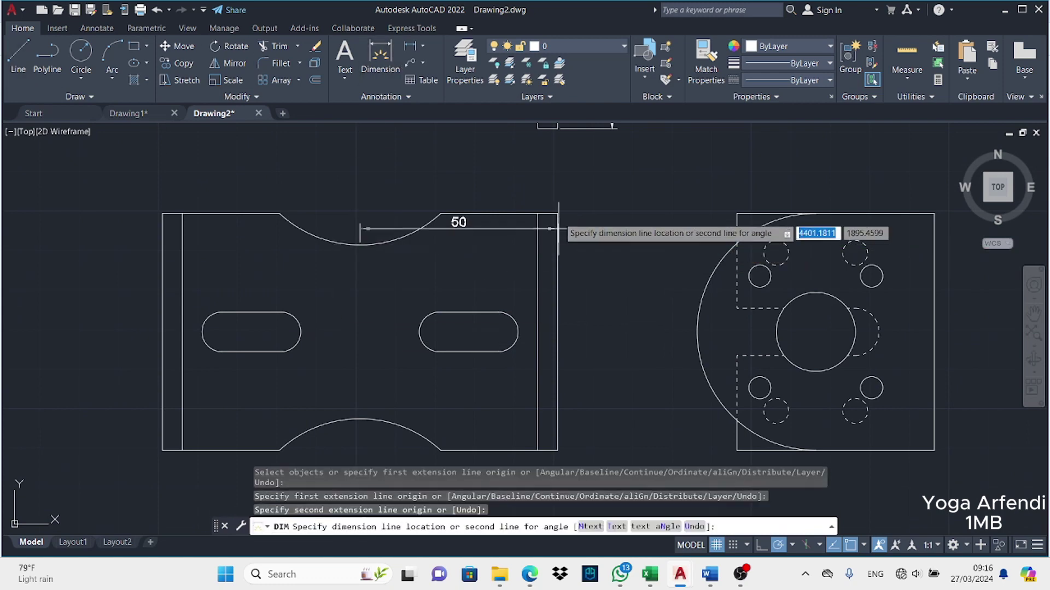
pyautogui.click(558, 163)
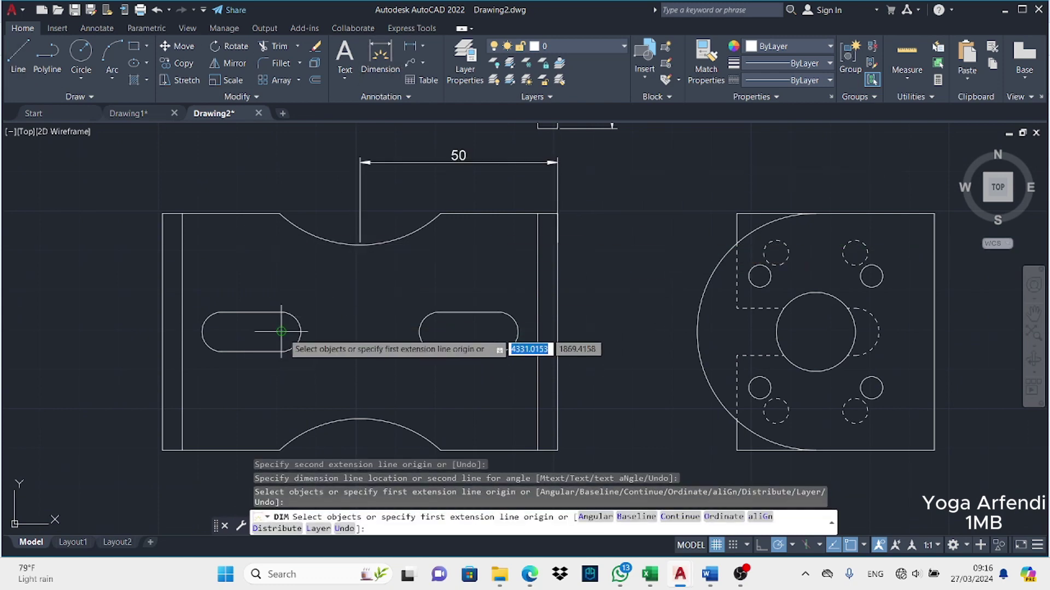
# Place a vertical 30 dimension from the plate's top edge down to the slot centre
pyautogui.click(281, 214)
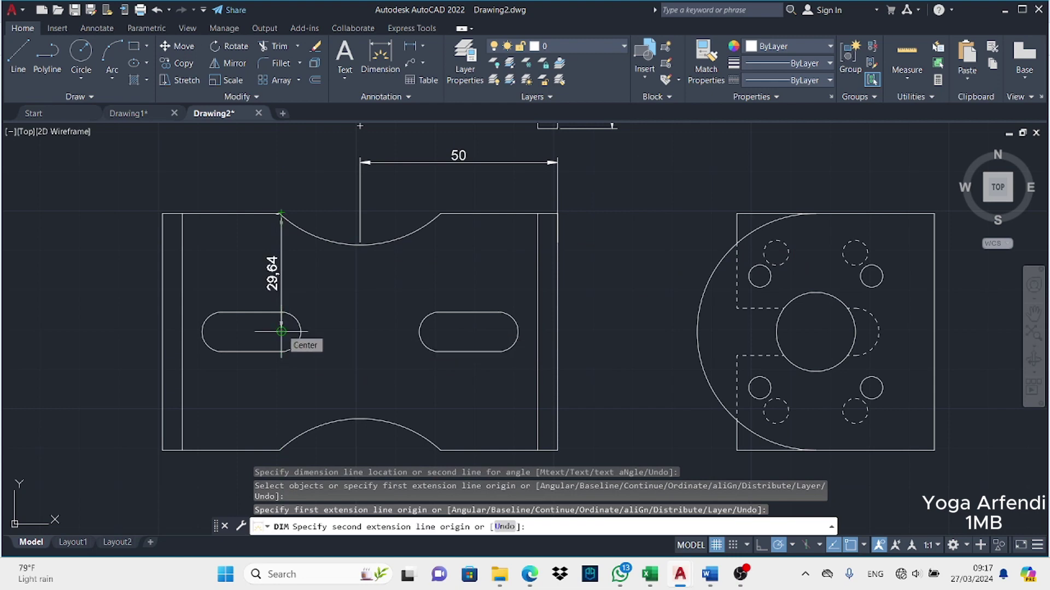
pyautogui.press('Escape')
pyautogui.click(380, 57)
pyautogui.click(280, 213)
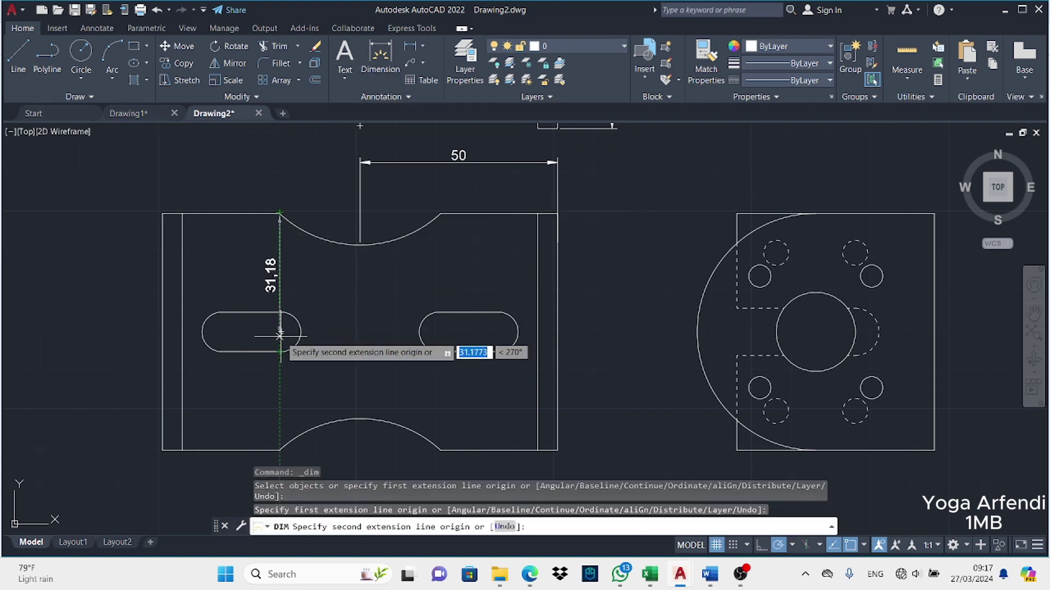
pyautogui.click(280, 331)
pyautogui.click(333, 326)
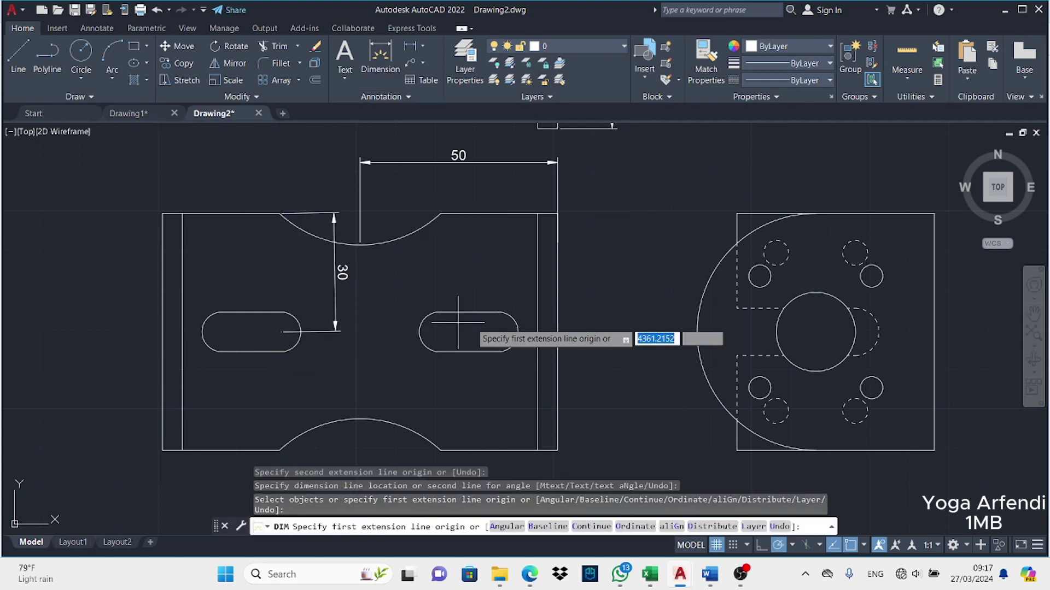
# Dimension the top cut-out arc's depth as 8
pyautogui.click(391, 58)
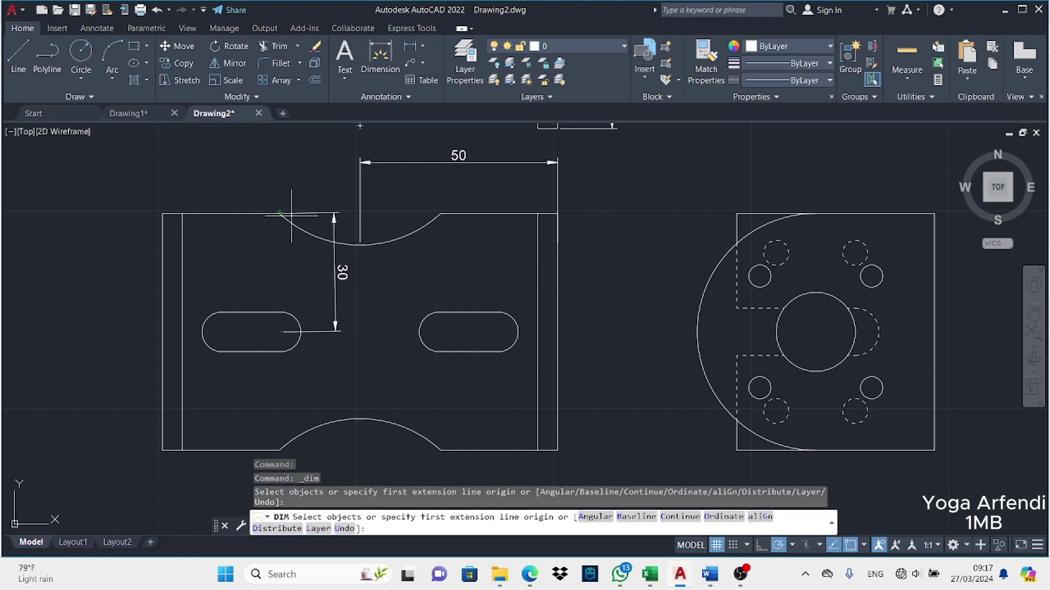
pyautogui.click(280, 213)
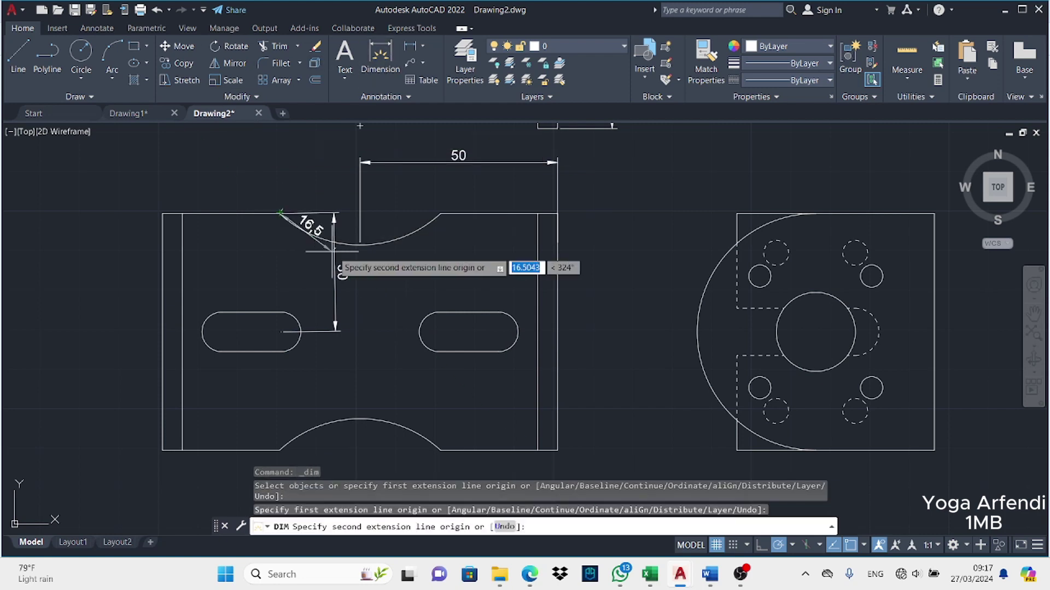
pyautogui.click(280, 244)
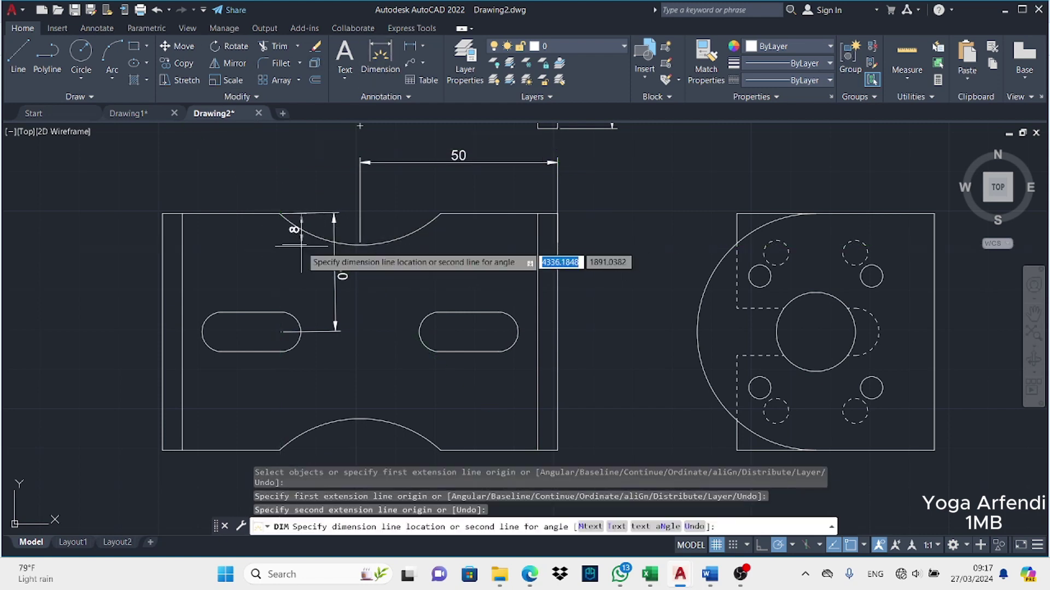
pyautogui.click(301, 246)
pyautogui.scroll(-3, 655, 276)
pyautogui.scroll(-2, 654, 276)
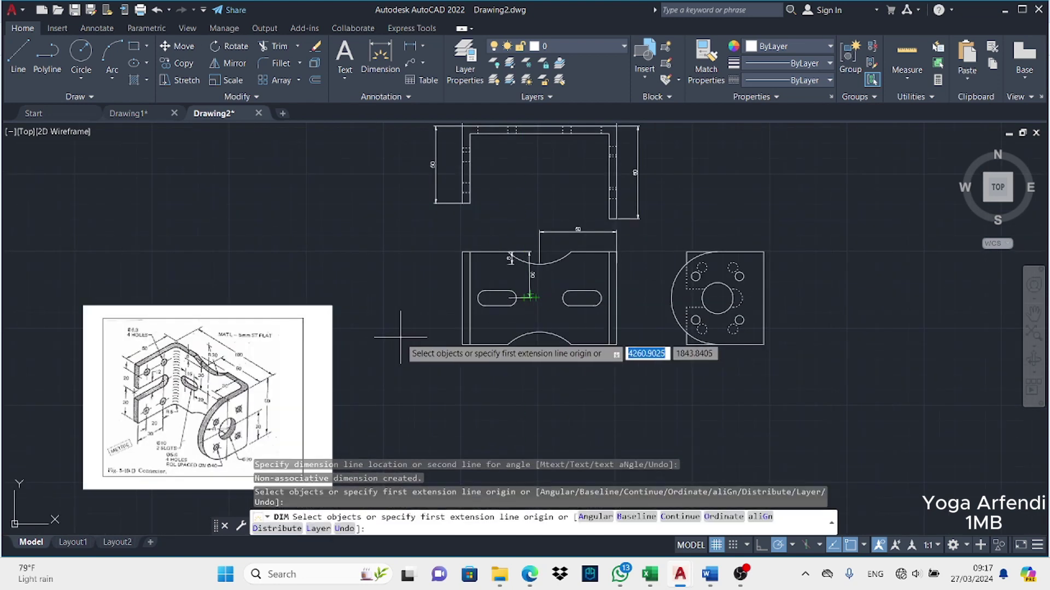
pyautogui.scroll(2, 401, 337)
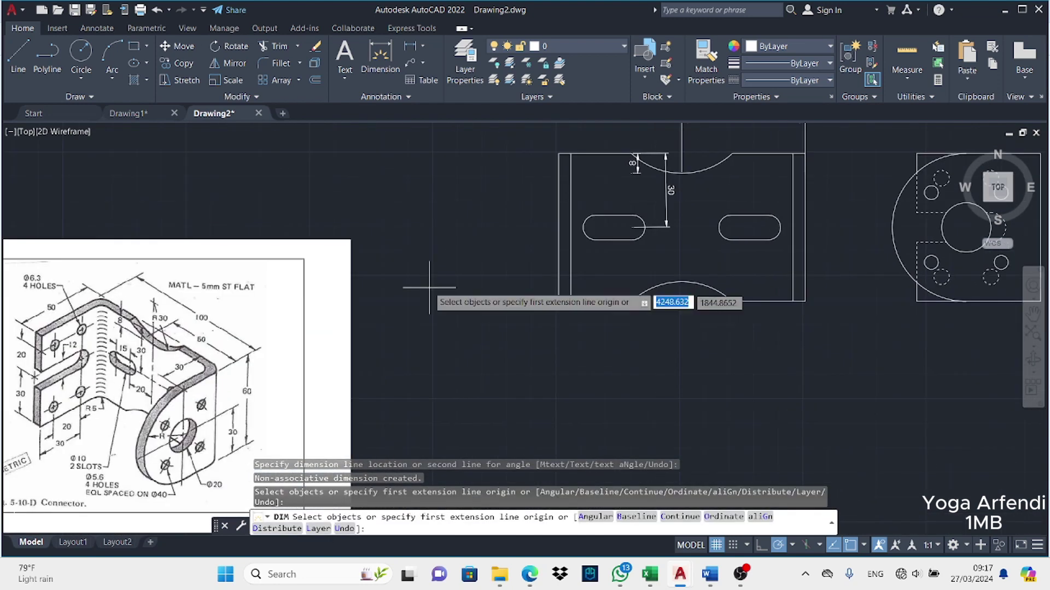
pyautogui.scroll(5, 633, 236)
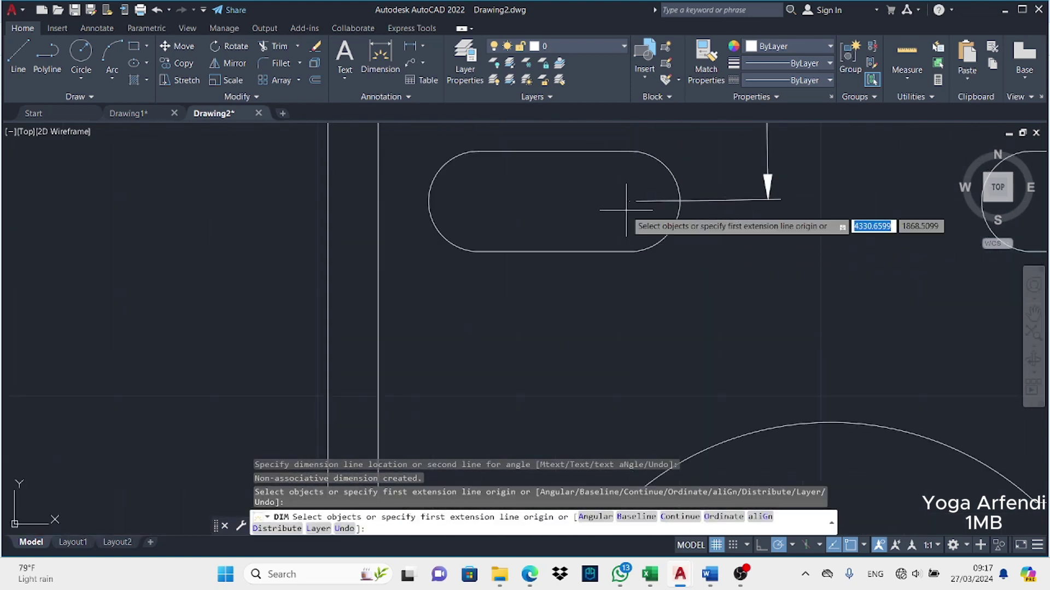
# Add the slot's 15 length dimension and its 20 offset from the plate's centre line
pyautogui.click(479, 200)
pyautogui.click(630, 201)
pyautogui.scroll(-2, 620, 268)
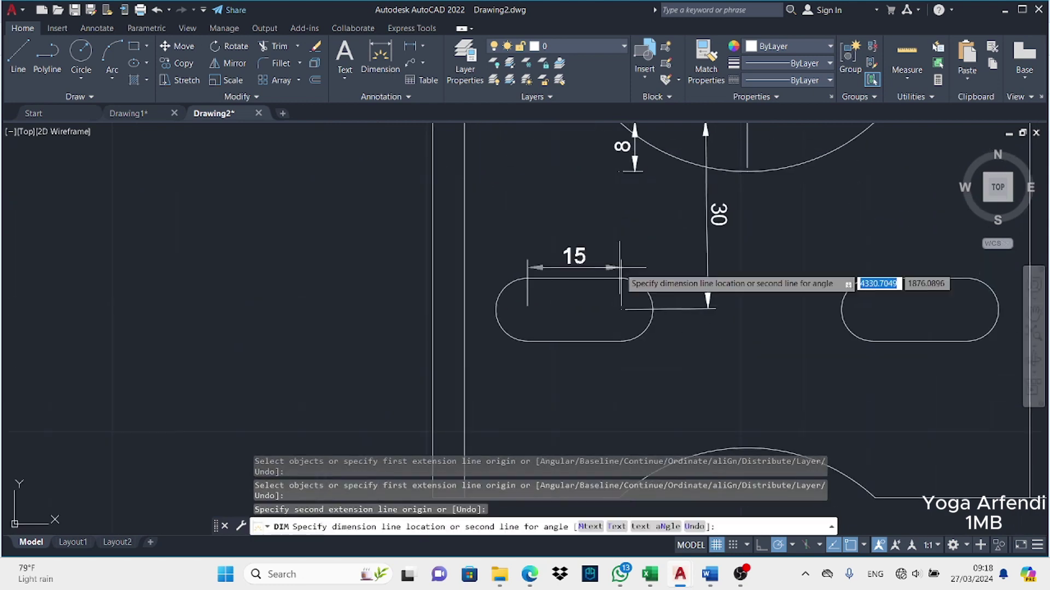
pyautogui.click(620, 268)
pyautogui.scroll(-3, 546, 273)
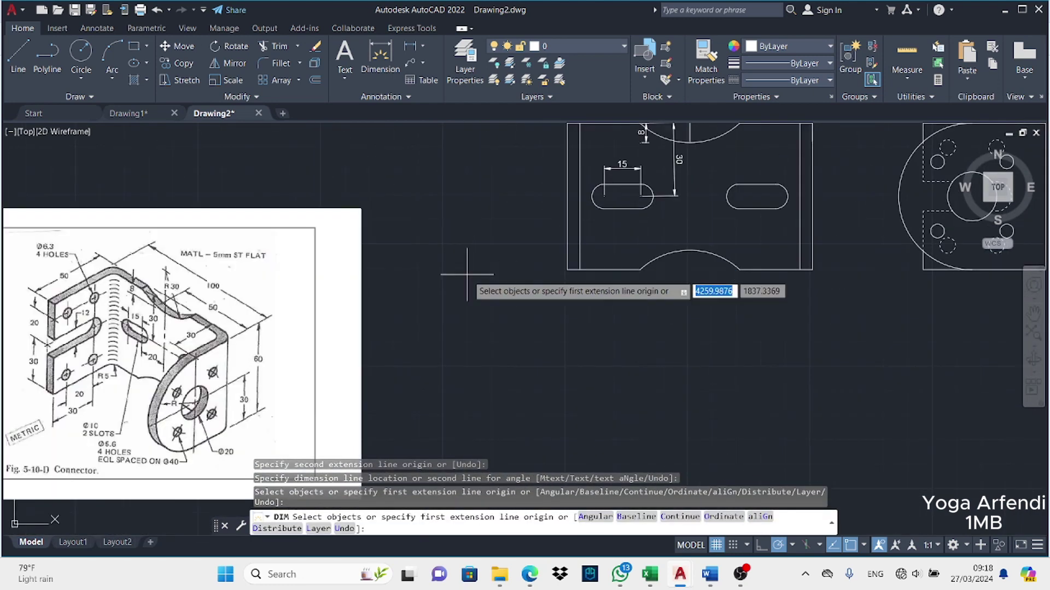
pyautogui.click(690, 195)
pyautogui.click(641, 196)
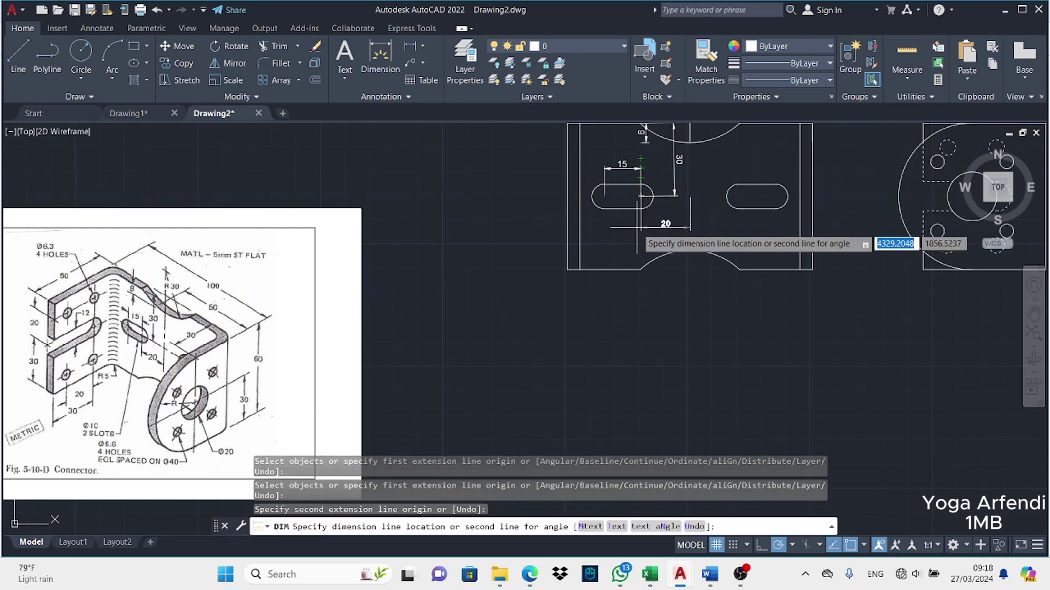
pyautogui.click(668, 228)
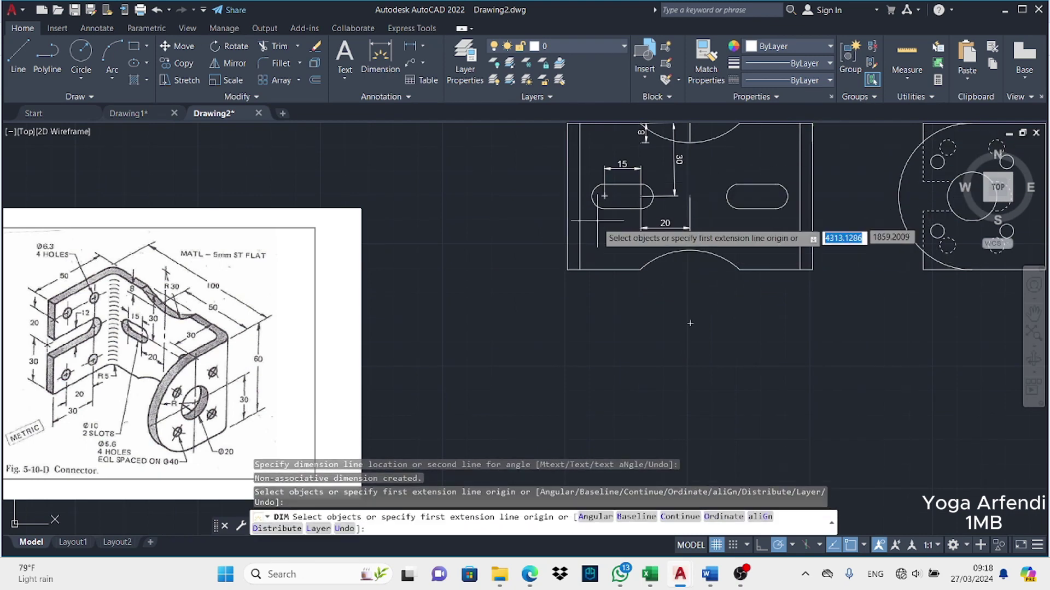
# Pan up to bring the U-profile view back on screen
pyautogui.press('Return')
pyautogui.moveTo(625, 270)
pyautogui.mouseDown(button='middle')
pyautogui.moveTo(458, 465)
pyautogui.moveTo(670, 307)
pyautogui.mouseUp(button='middle')
pyautogui.moveTo(683, 361); pyautogui.dragTo(387, 417, button='middle')
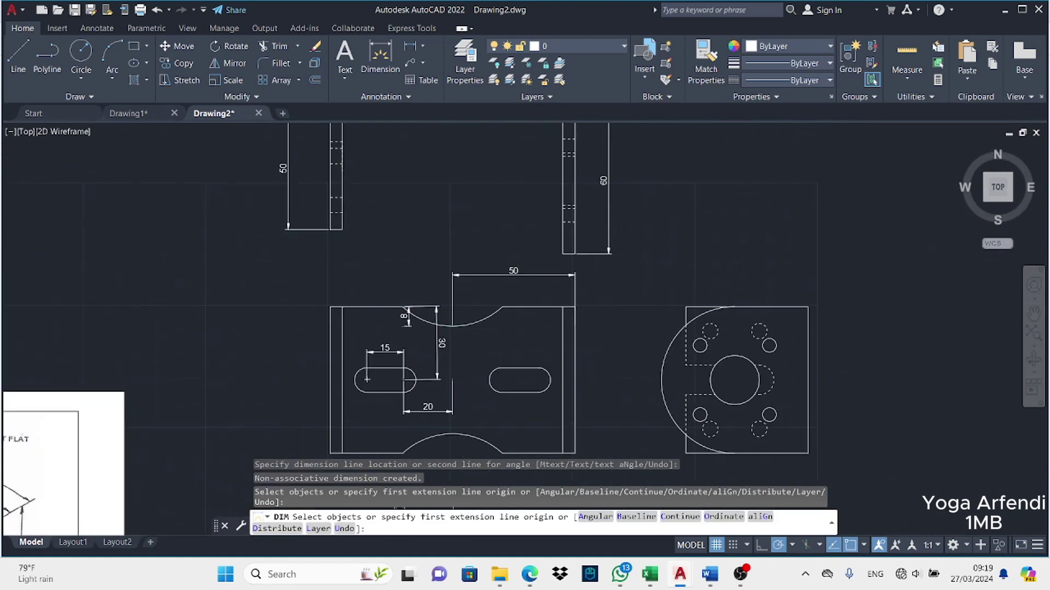
pyautogui.moveTo(361, 164); pyautogui.dragTo(361, 362, button='middle')
# Fillet the U-profile's inner and outer top-left corners with radius 5
pyautogui.click(260, 63)
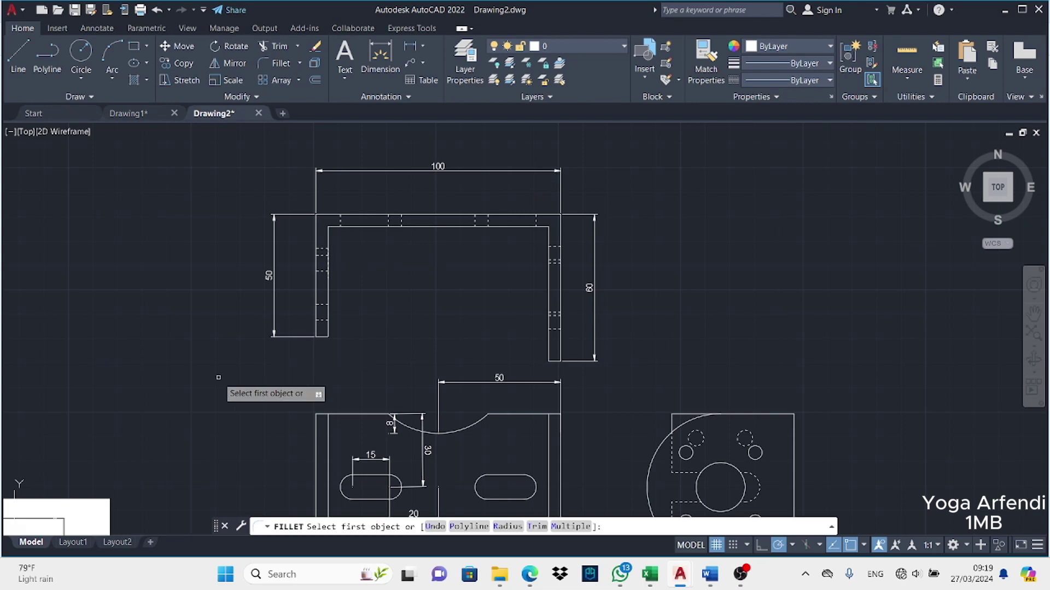
pyautogui.write('R')
pyautogui.press('Return')
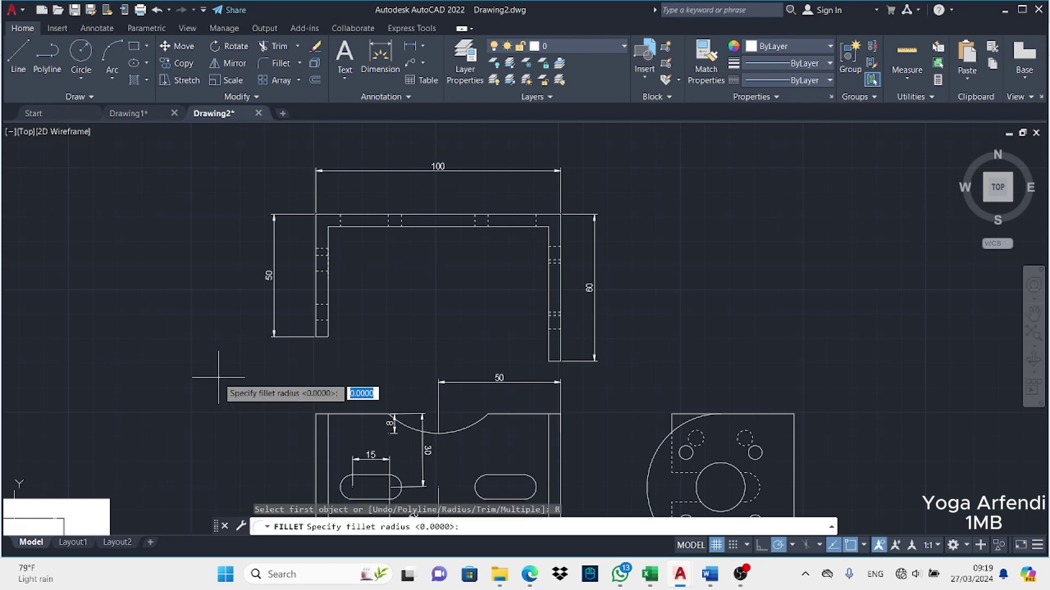
pyautogui.write('5')
pyautogui.press('Return')
pyautogui.click(328, 241)
pyautogui.click(350, 227)
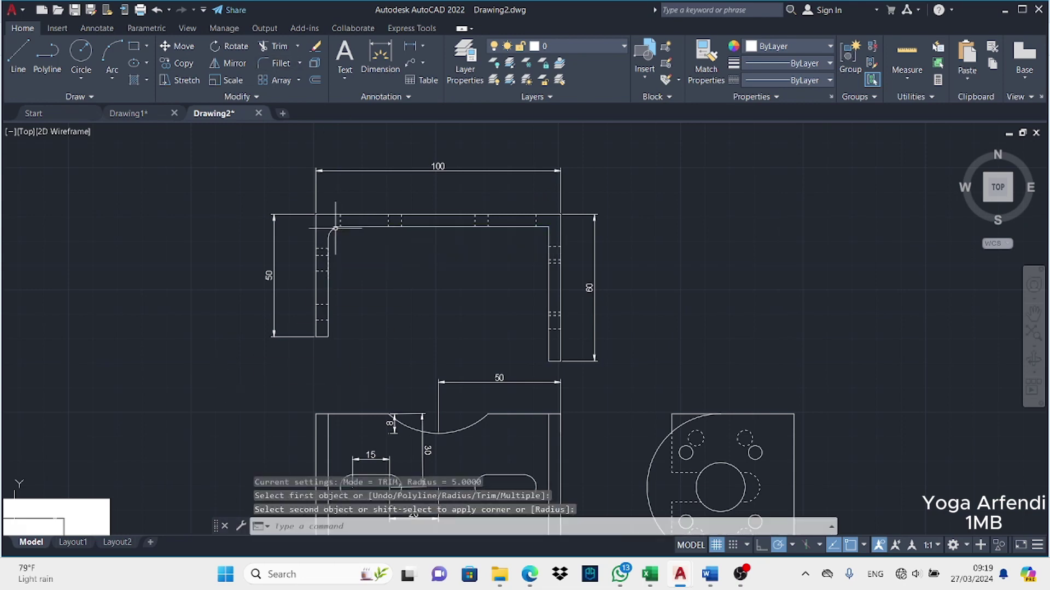
pyautogui.click(318, 219)
pyautogui.click(277, 63)
pyautogui.click(316, 246)
pyautogui.click(350, 214)
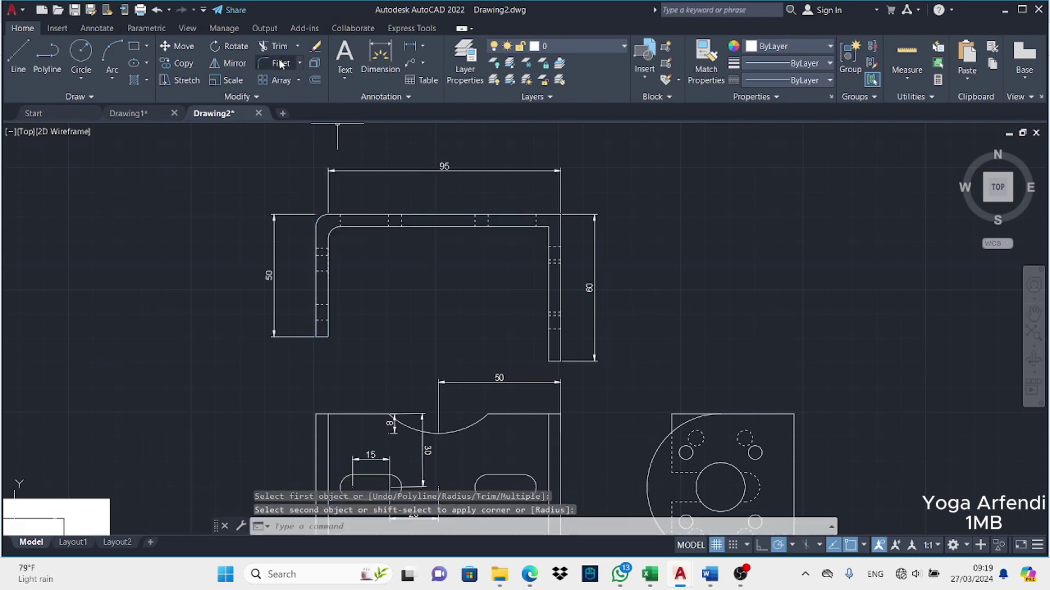
# Fillet the inner and outer top-right corners, then recentre the U-profile view
pyautogui.press('Return')
pyautogui.click(548, 254)
pyautogui.click(537, 225)
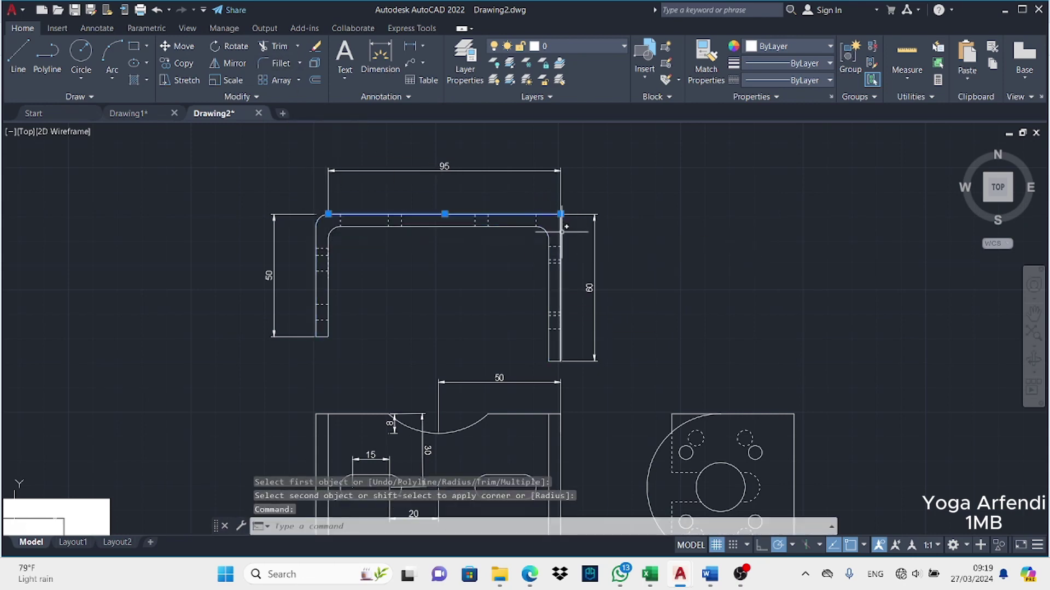
pyautogui.press('Return')
pyautogui.click(546, 215)
pyautogui.click(560, 235)
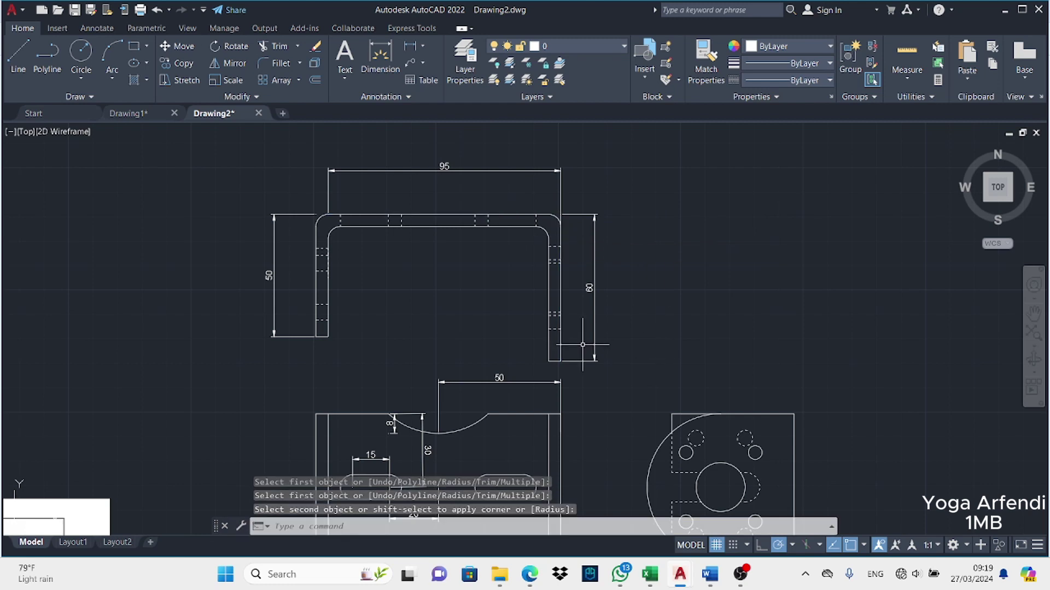
pyautogui.moveTo(528, 322); pyautogui.dragTo(410, 279, button='middle')
pyautogui.moveTo(281, 281)
pyautogui.mouseDown(button='middle')
pyautogui.moveTo(604, 176)
pyautogui.moveTo(511, 300)
pyautogui.mouseUp(button='middle')
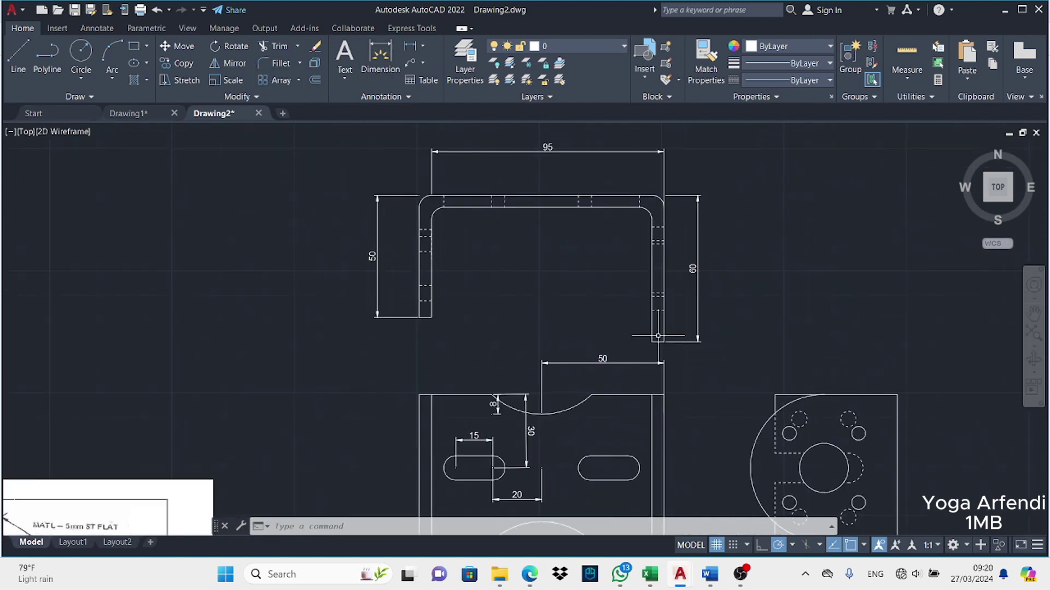
pyautogui.moveTo(658, 335)
pyautogui.mouseDown(button='middle')
pyautogui.moveTo(480, 222)
pyautogui.moveTo(590, 370)
pyautogui.moveTo(637, 139)
pyautogui.mouseUp(button='middle')
# Add a radius dimension to the U-profile's fillet arc
pyautogui.moveTo(579, 164); pyautogui.dragTo(480, 393, button='middle')
pyautogui.click(97, 28)
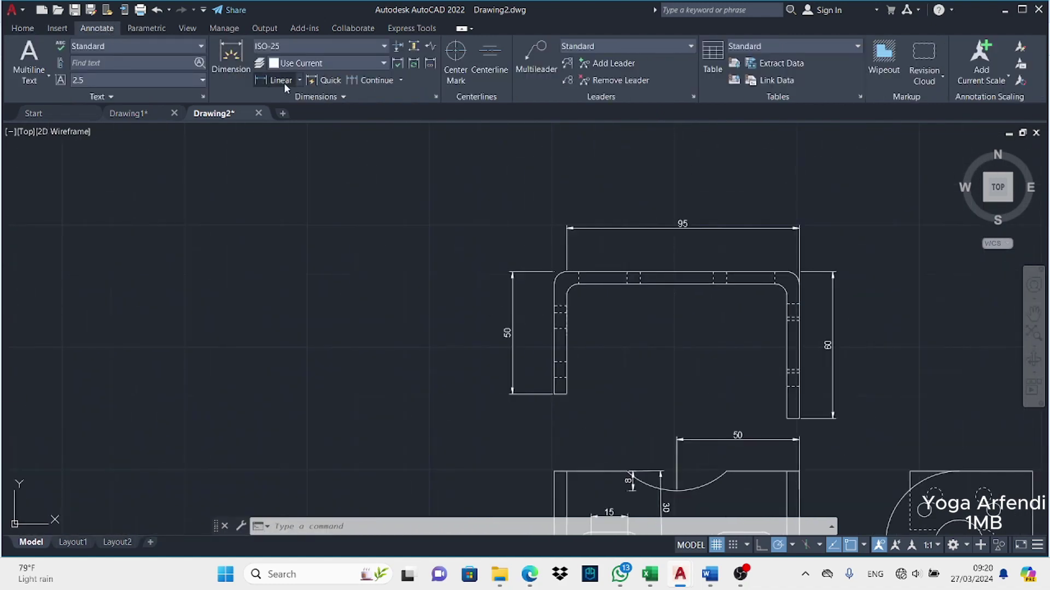
pyautogui.click(299, 80)
pyautogui.click(293, 216)
pyautogui.click(572, 289)
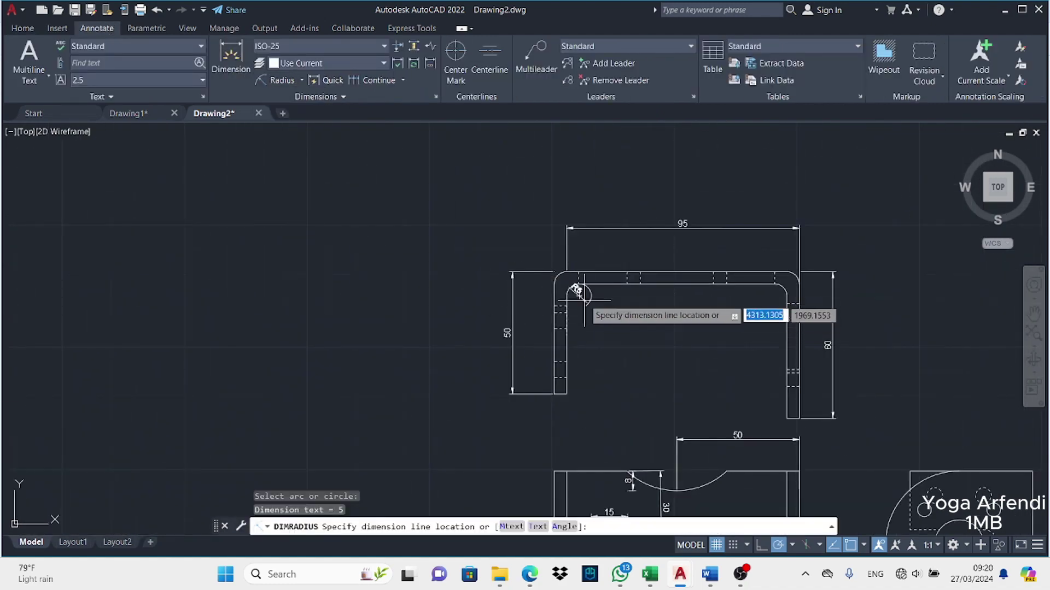
pyautogui.click(544, 241)
# Dimension the tab's large rounded end as R30
pyautogui.moveTo(637, 356)
pyautogui.mouseDown(button='middle')
pyautogui.moveTo(497, 131)
pyautogui.moveTo(693, 64)
pyautogui.moveTo(502, 97)
pyautogui.mouseUp(button='middle')
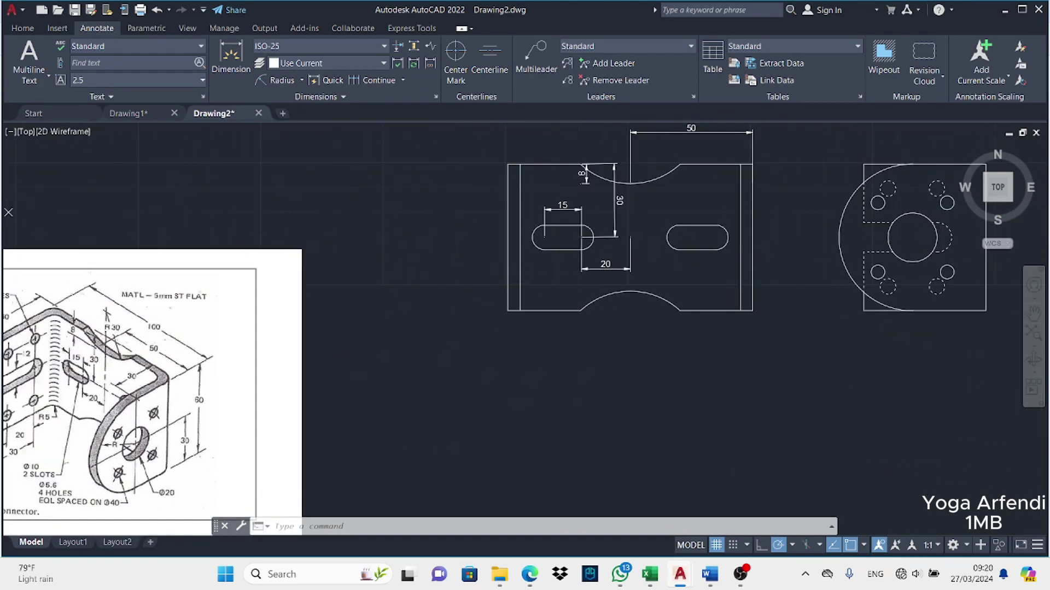
pyautogui.press('Return')
pyautogui.click(750, 233)
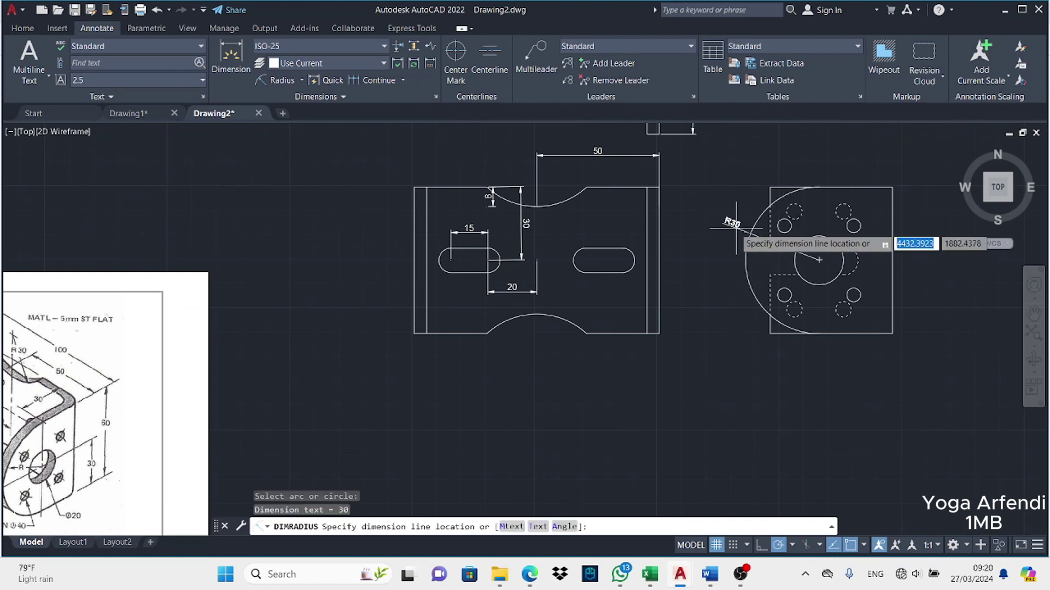
pyautogui.click(704, 245)
pyautogui.moveTo(704, 245)
pyautogui.mouseDown(button='middle')
pyautogui.moveTo(686, 440)
pyautogui.moveTo(698, 342)
pyautogui.mouseUp(button='middle')
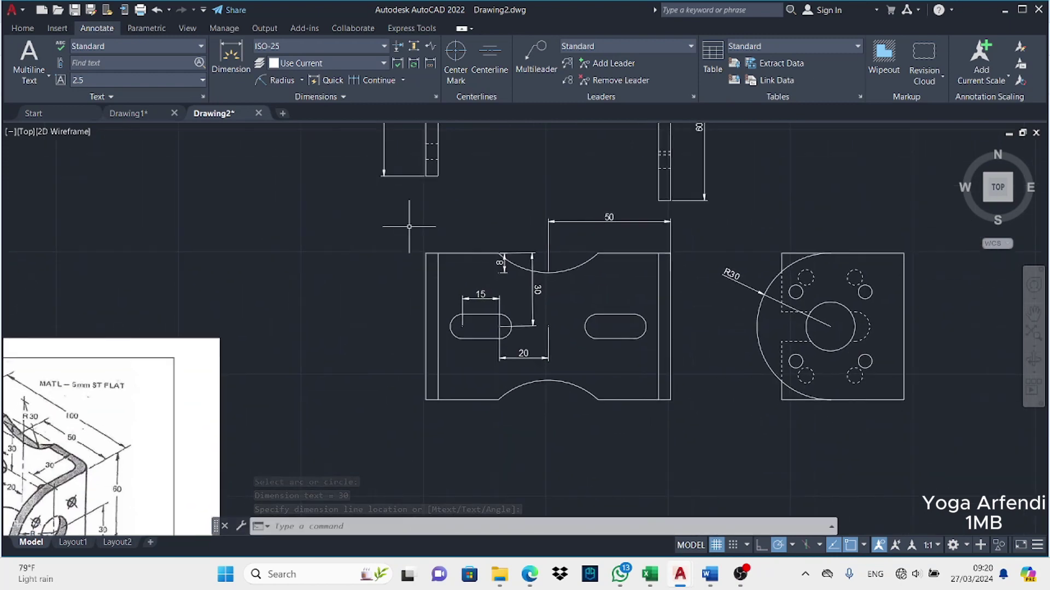
# Add a linear 5 dimension above the plate's left strip
pyautogui.click(301, 80)
pyautogui.click(287, 100)
pyautogui.click(437, 263)
pyautogui.click(431, 215)
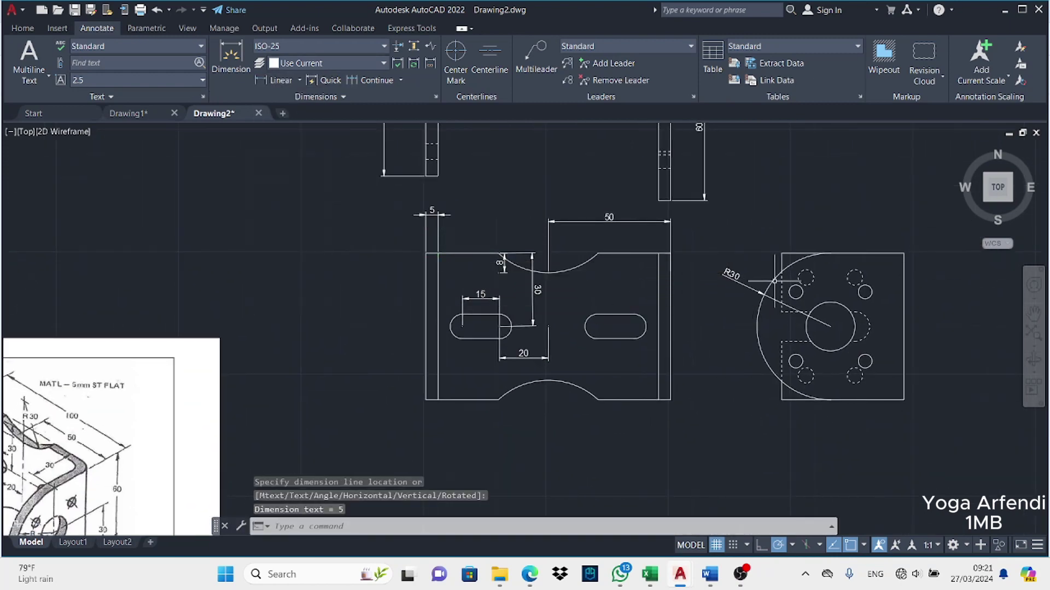
# Add a vertical 30 linear dimension along the tab view's right edge
pyautogui.moveTo(810, 333); pyautogui.dragTo(947, 245, button='middle')
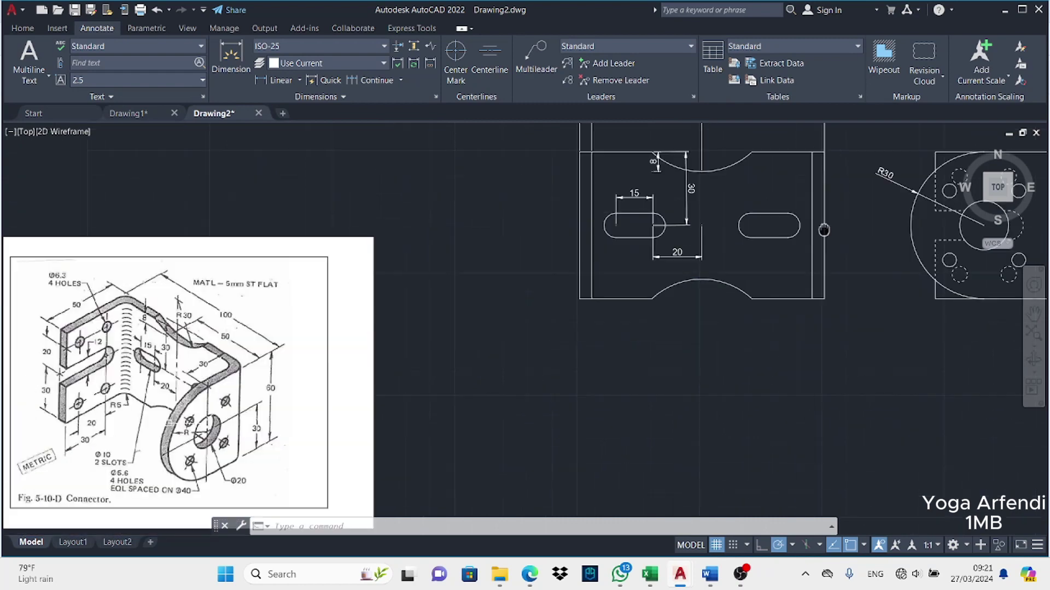
pyautogui.moveTo(821, 241); pyautogui.dragTo(734, 257, button='middle')
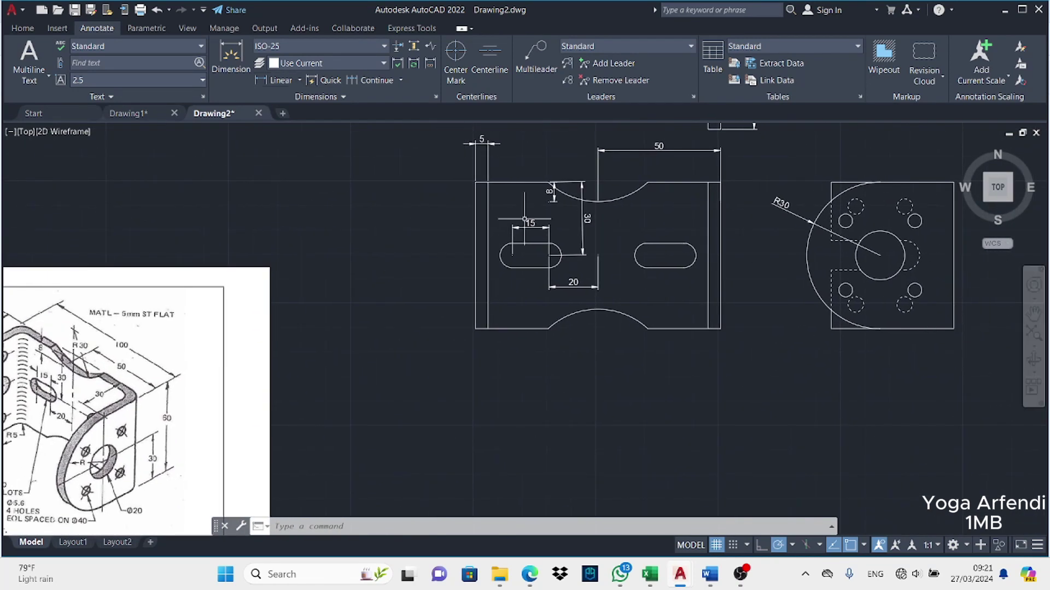
pyautogui.click(273, 80)
pyautogui.click(953, 329)
pyautogui.click(954, 255)
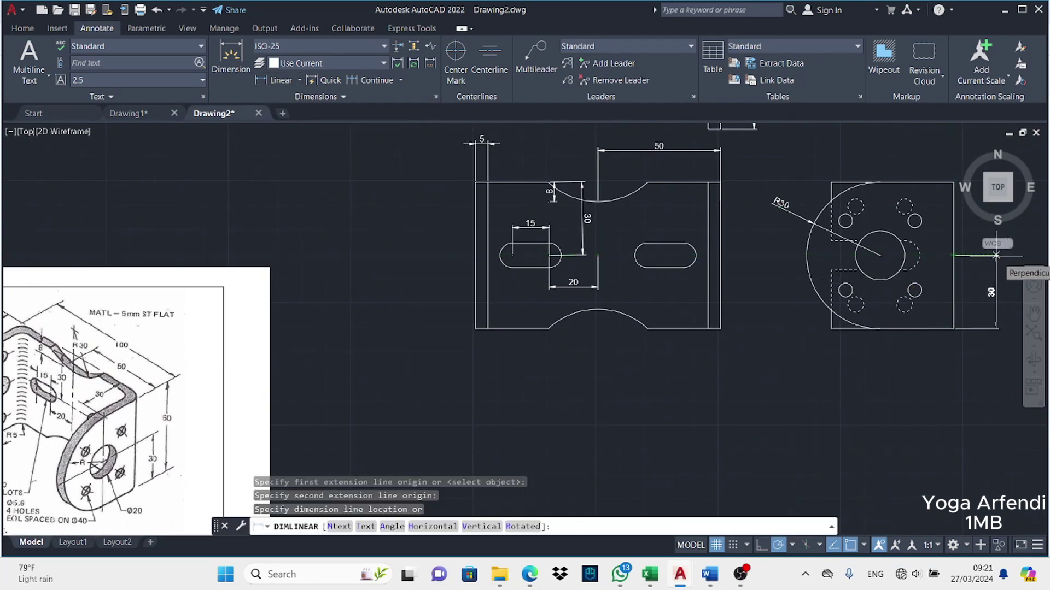
pyautogui.click(995, 290)
# Add stacked horizontal 20 hole-centre and 30 width dimensions below the tab
pyautogui.moveTo(247, 136); pyautogui.dragTo(356, 143, button='middle')
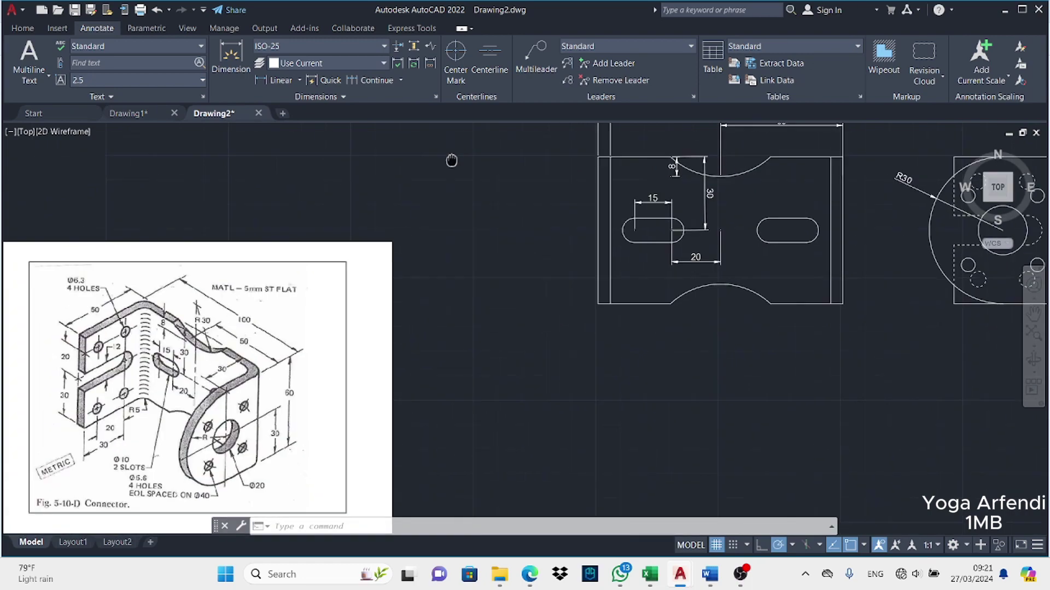
pyautogui.moveTo(432, 164)
pyautogui.mouseDown(button='middle')
pyautogui.moveTo(281, 164)
pyautogui.moveTo(425, 156)
pyautogui.moveTo(395, 157)
pyautogui.mouseUp(button='middle')
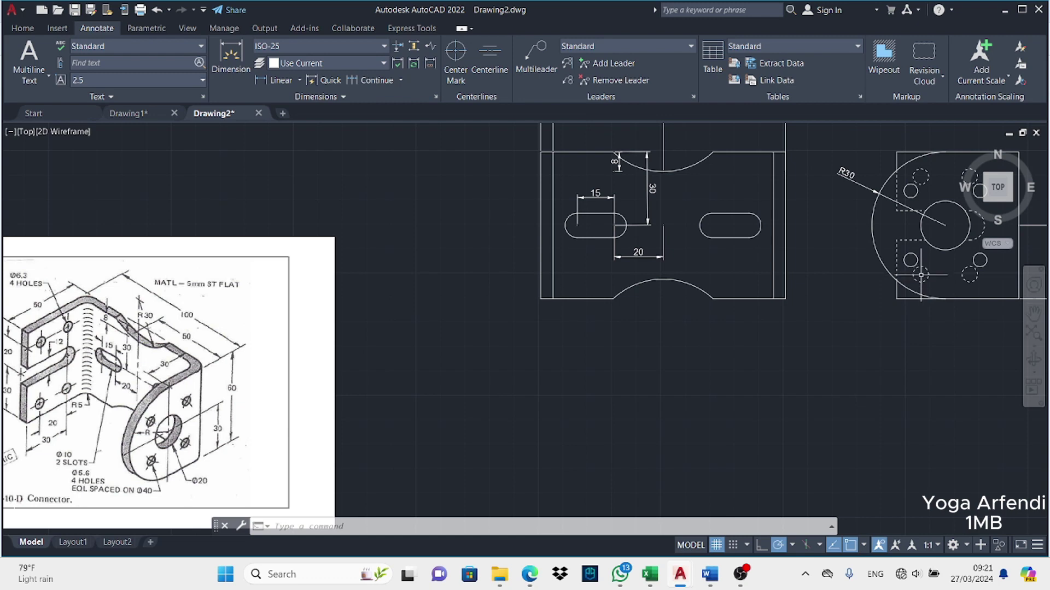
pyautogui.click(225, 66)
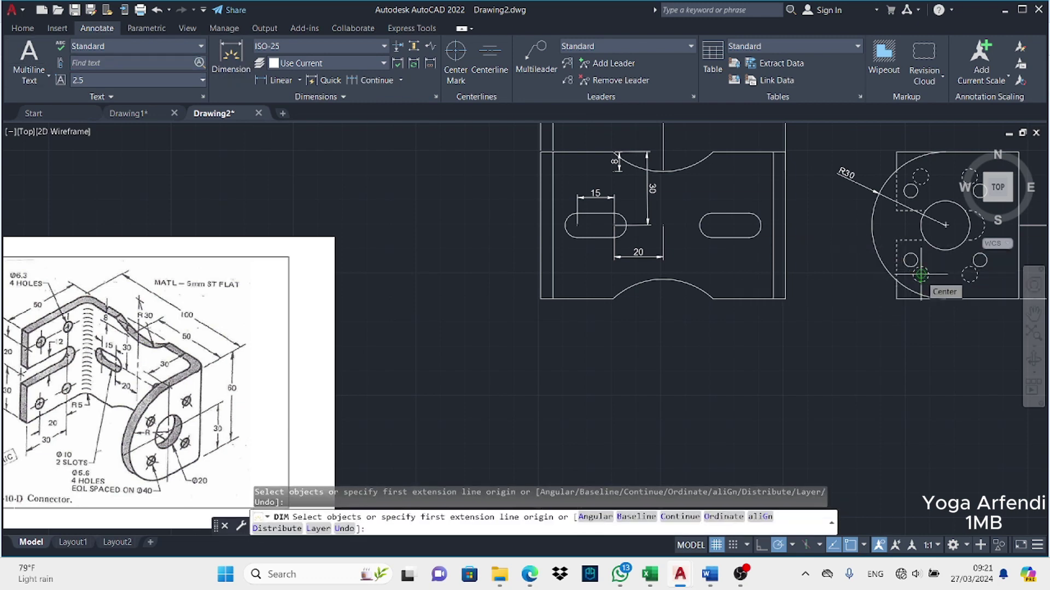
pyautogui.click(921, 275)
pyautogui.click(970, 275)
pyautogui.click(966, 329)
pyautogui.scroll(-2, 546, 353)
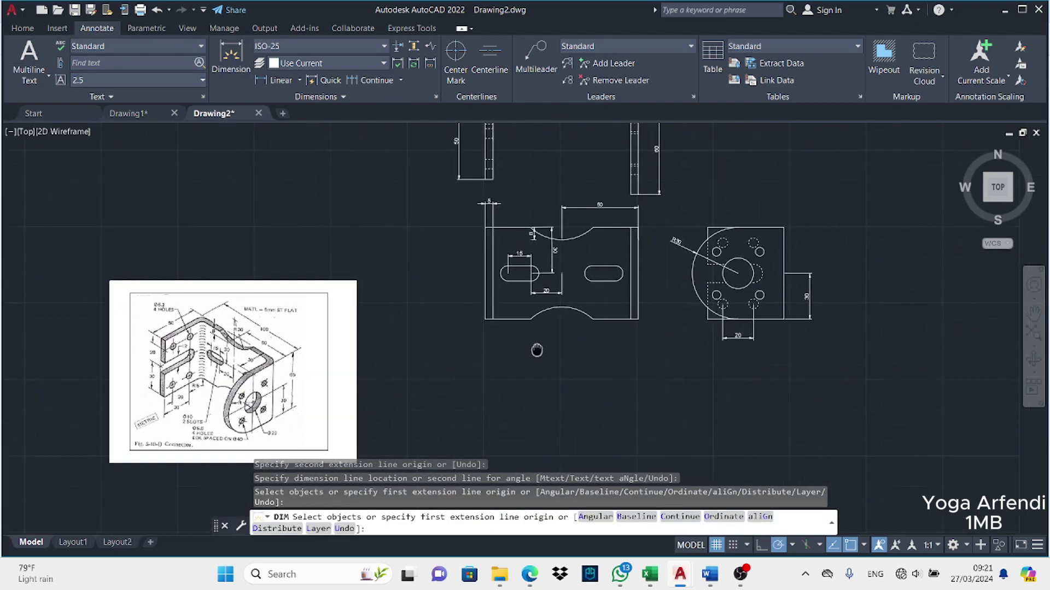
pyautogui.click(694, 321)
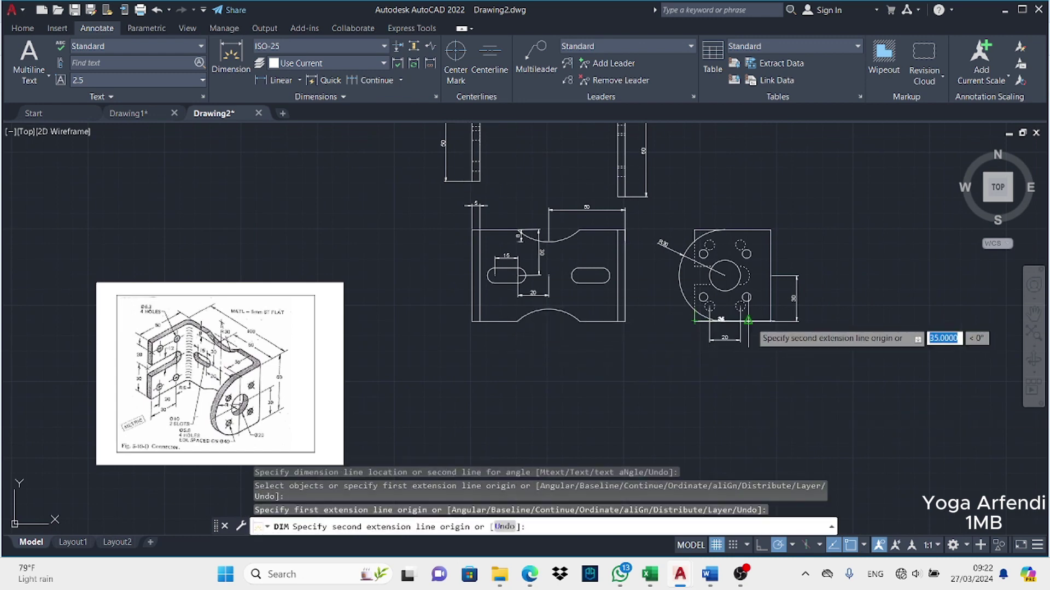
pyautogui.click(740, 321)
pyautogui.click(722, 354)
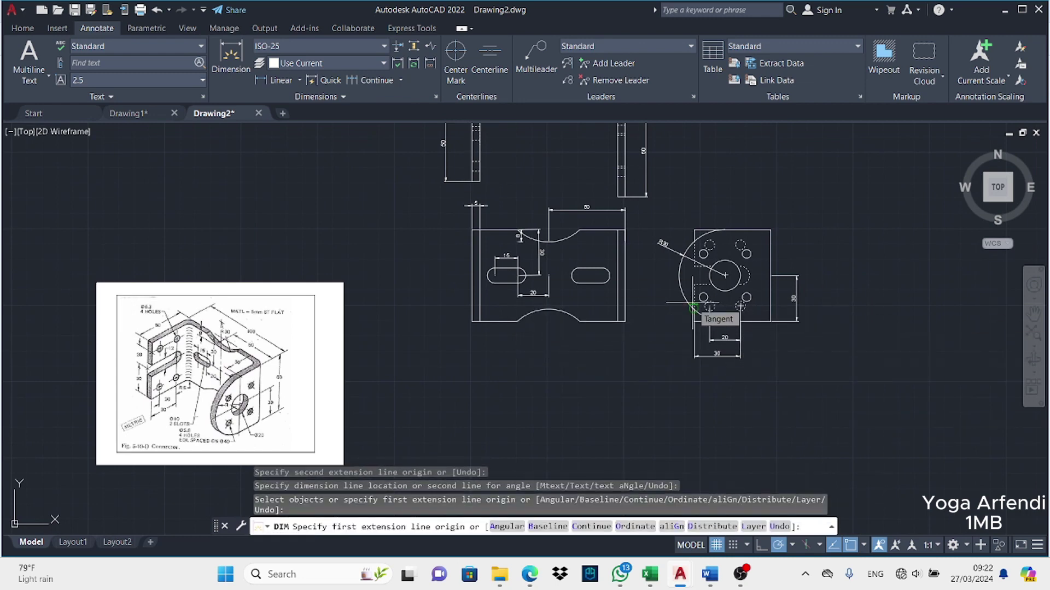
# Add a 6.3 diameter dimension to a small hole in the tab
pyautogui.click(300, 80)
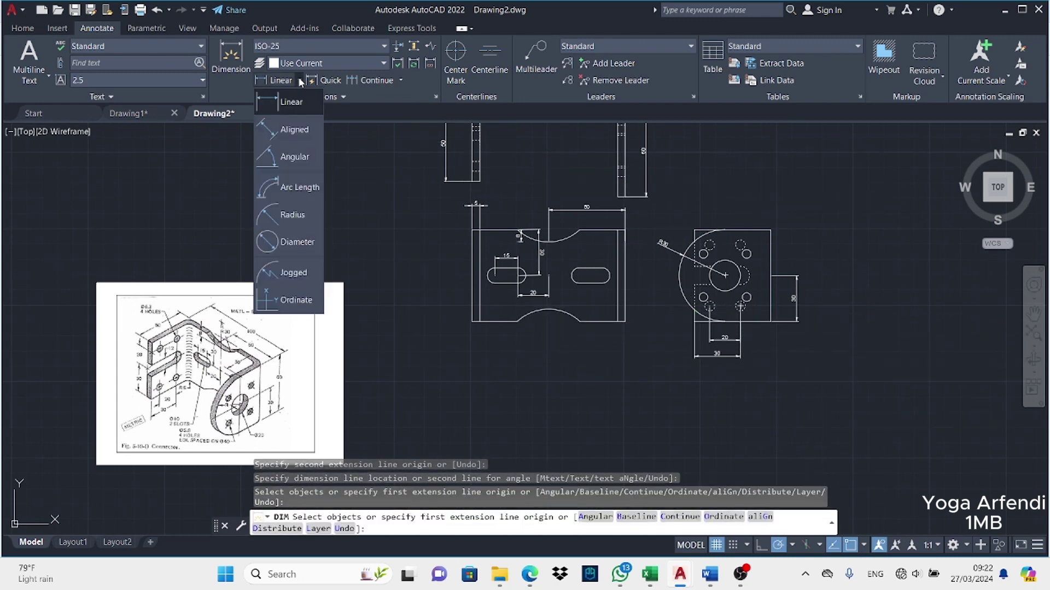
pyautogui.click(293, 214)
pyautogui.click(301, 80)
pyautogui.click(297, 241)
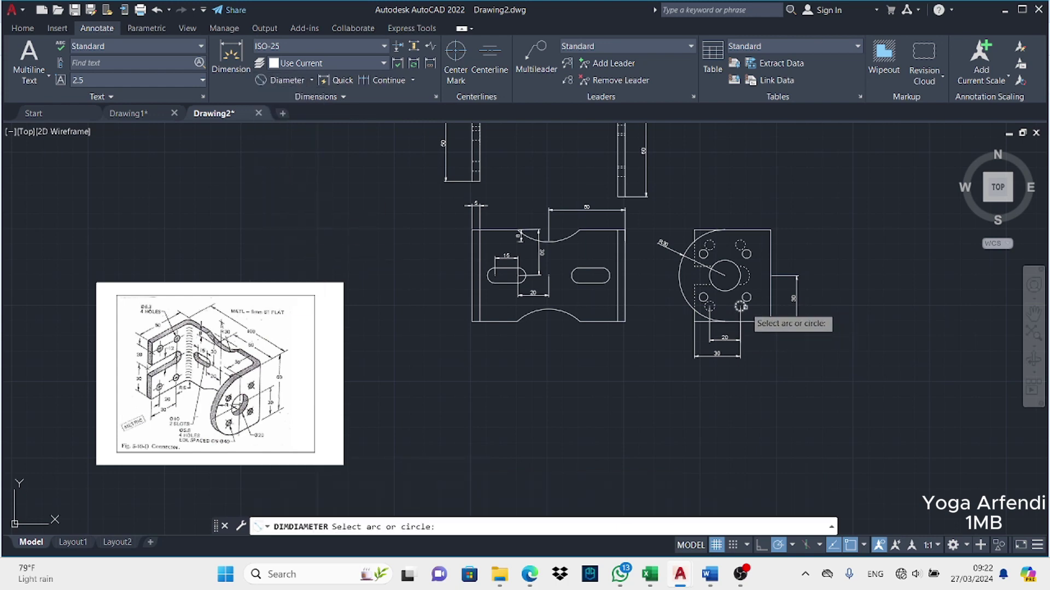
pyautogui.click(740, 306)
pyautogui.click(765, 265)
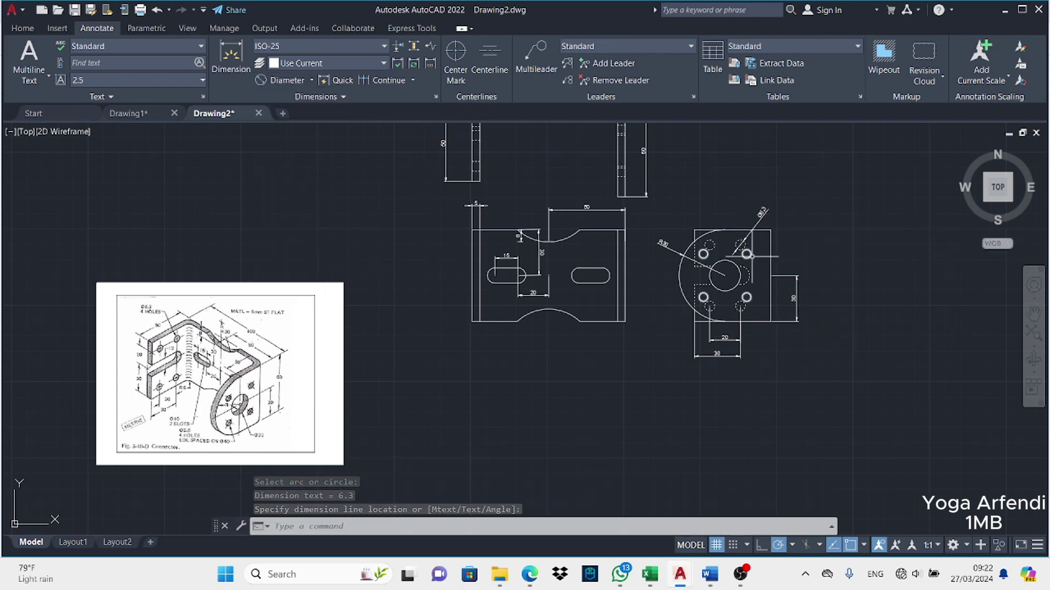
# Dimension another small hole as diameter 5.6 and pick the central 20 hole
pyautogui.press('Escape')
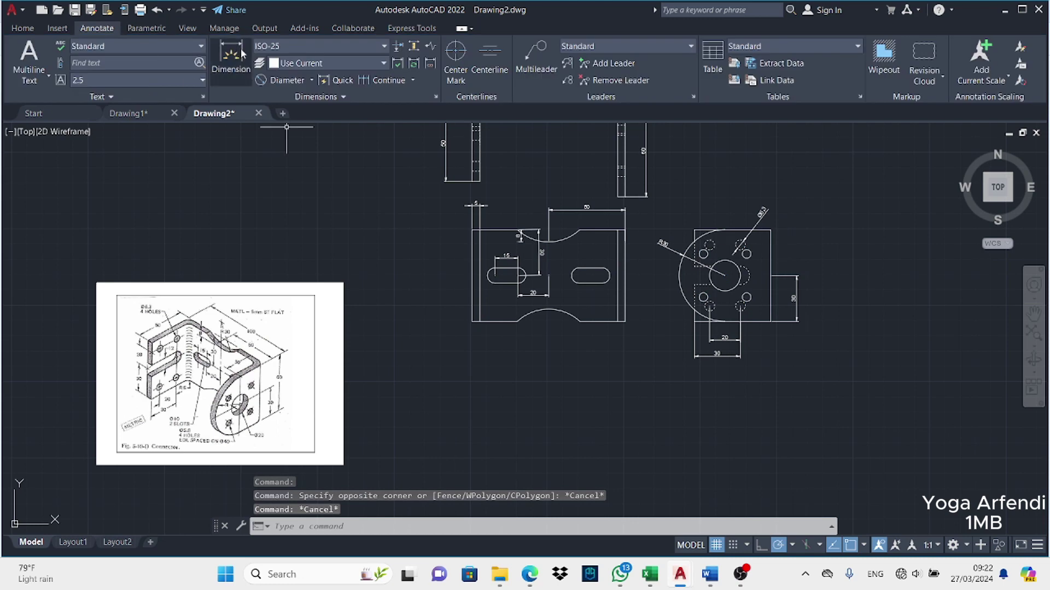
pyautogui.press('Return')
pyautogui.click(747, 254)
pyautogui.click(787, 234)
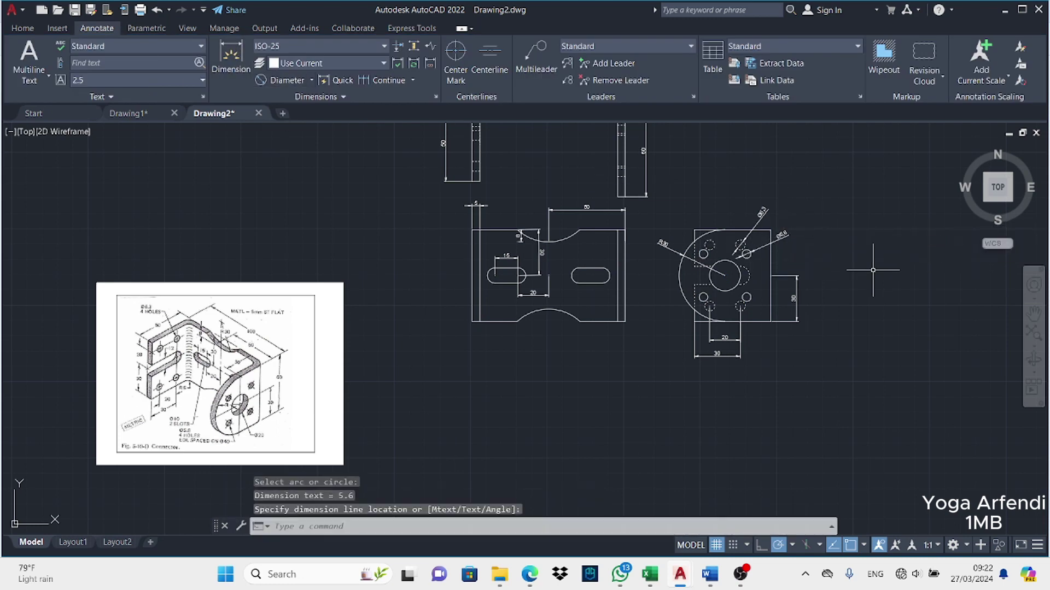
pyautogui.press('Return')
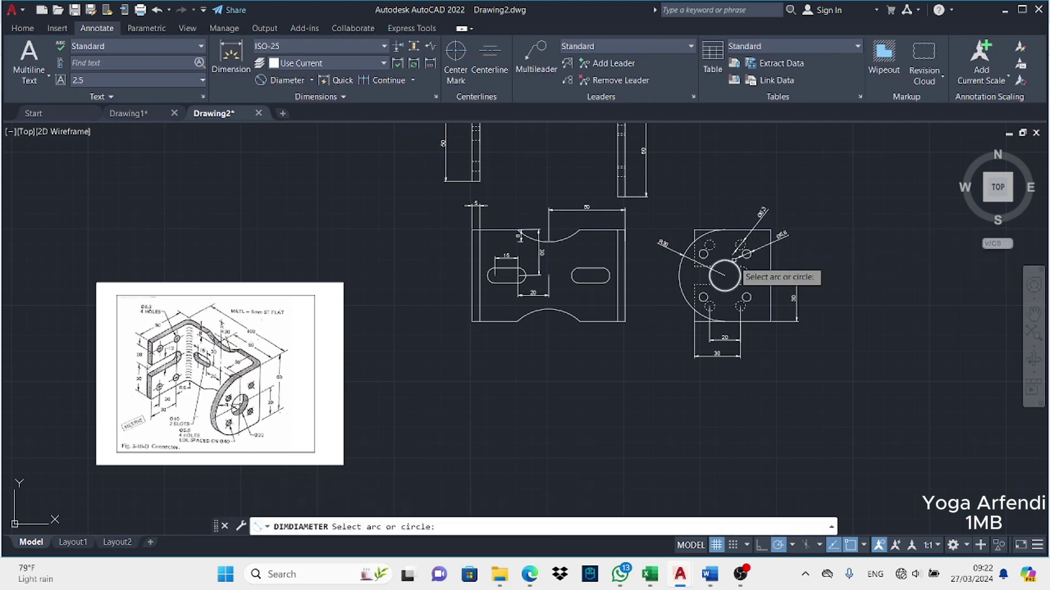
pyautogui.click(726, 265)
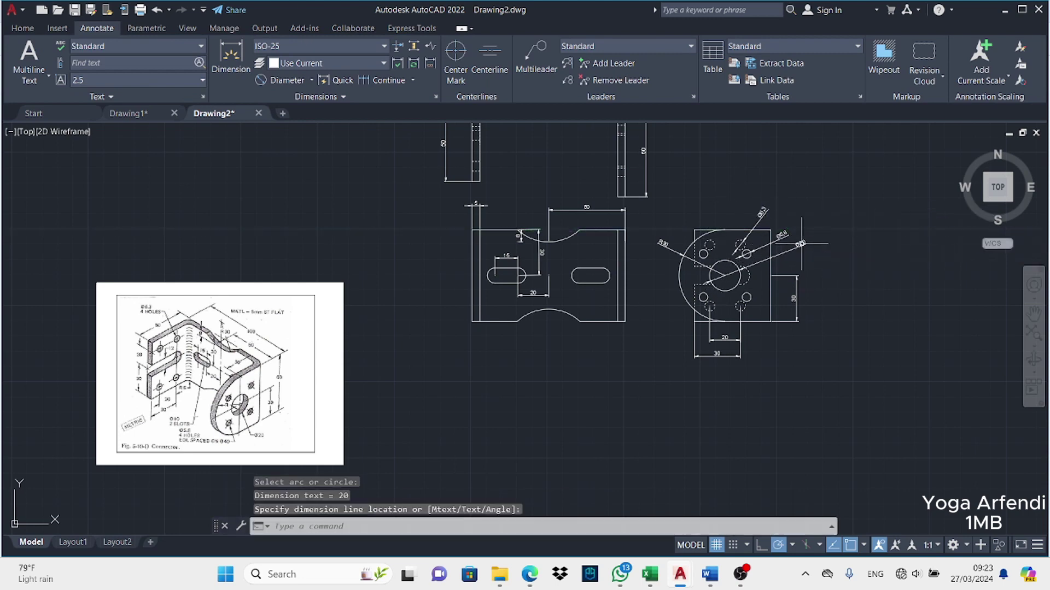
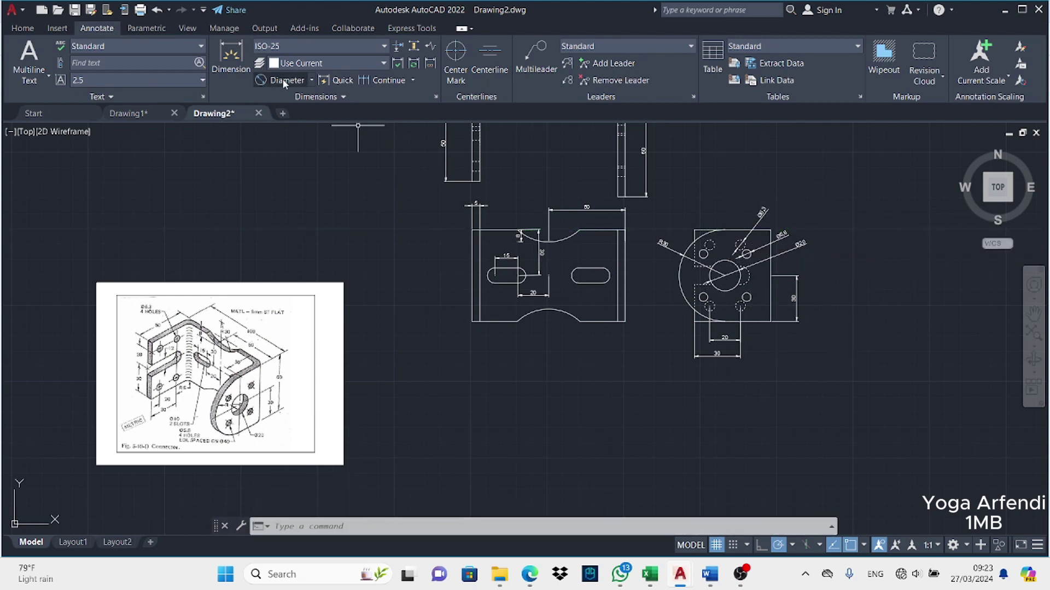
# Add a Ø12 diameter dimension to the right-hand view's central circle, then pan left
pyautogui.press('Return')
pyautogui.click(738, 270)
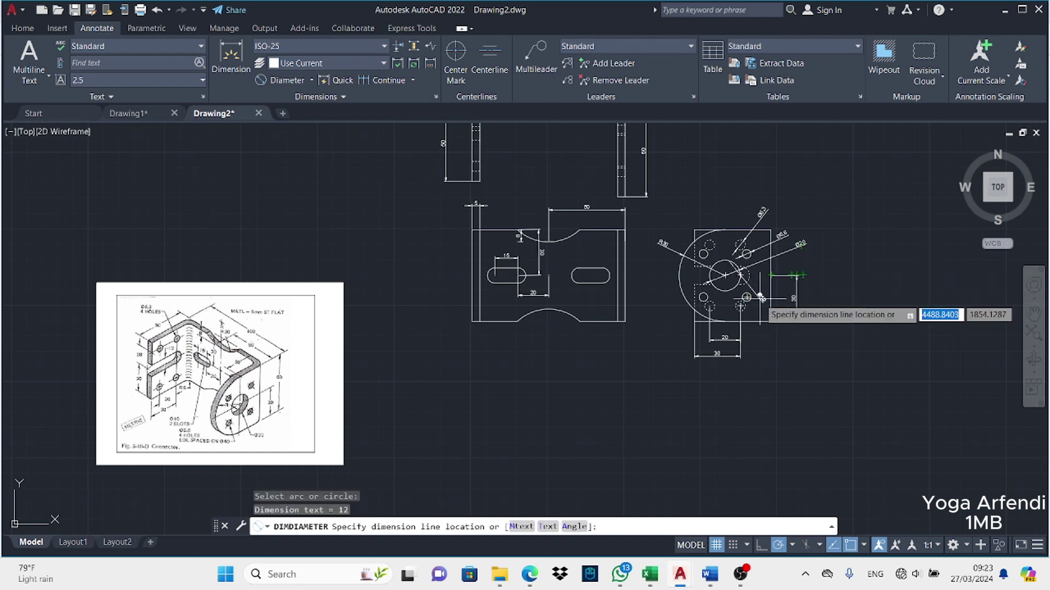
pyautogui.click(760, 297)
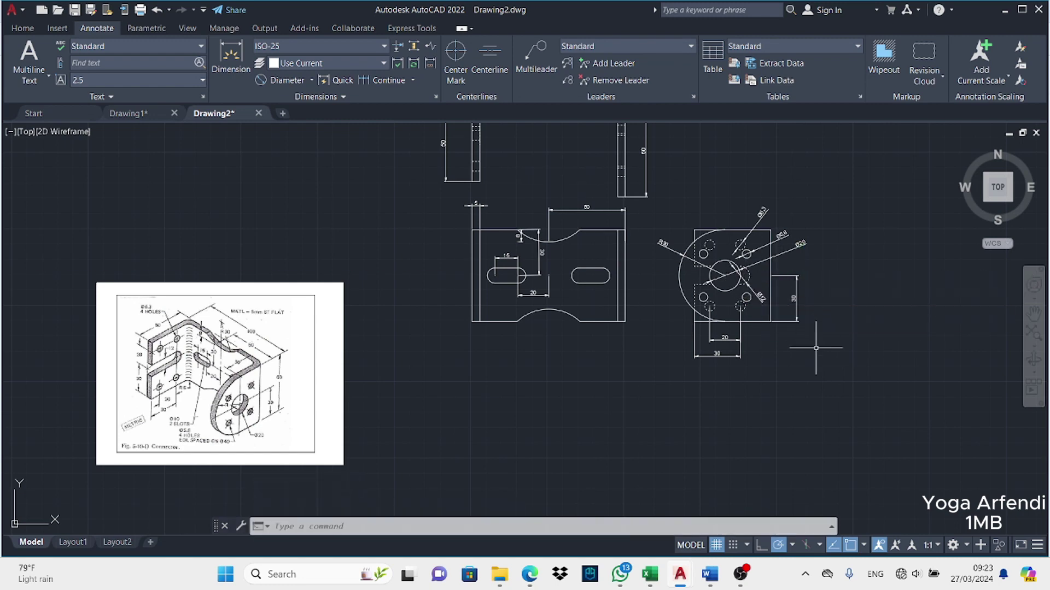
pyautogui.moveTo(815, 348)
pyautogui.mouseDown(button='middle')
pyautogui.moveTo(684, 354)
pyautogui.moveTo(741, 356)
pyautogui.mouseUp(button='middle')
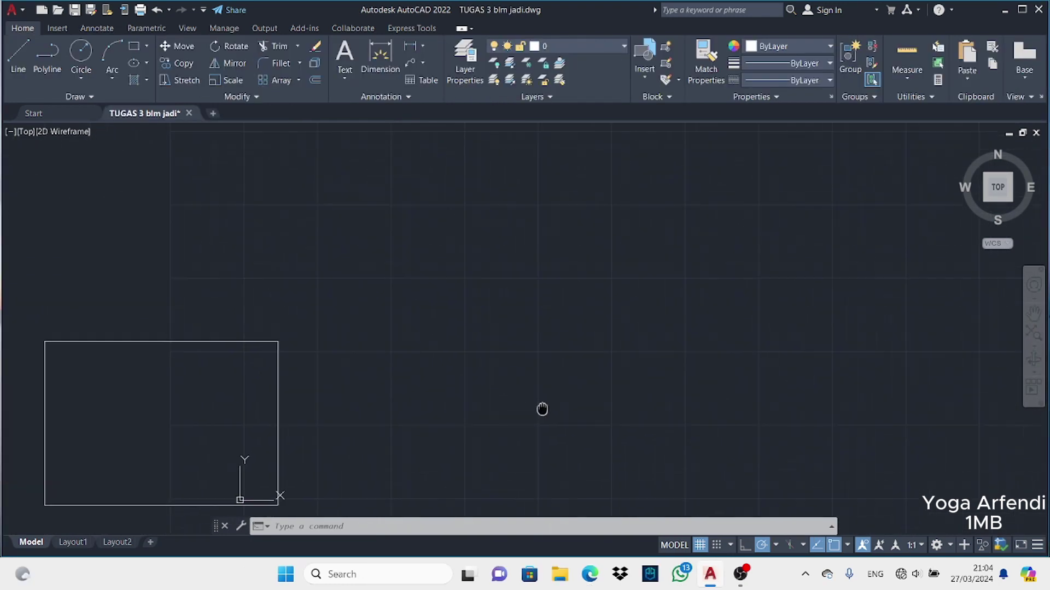
# Draw a closed 120 by 25 rectangle with LINE
pyautogui.click(18, 54)
pyautogui.click(676, 353)
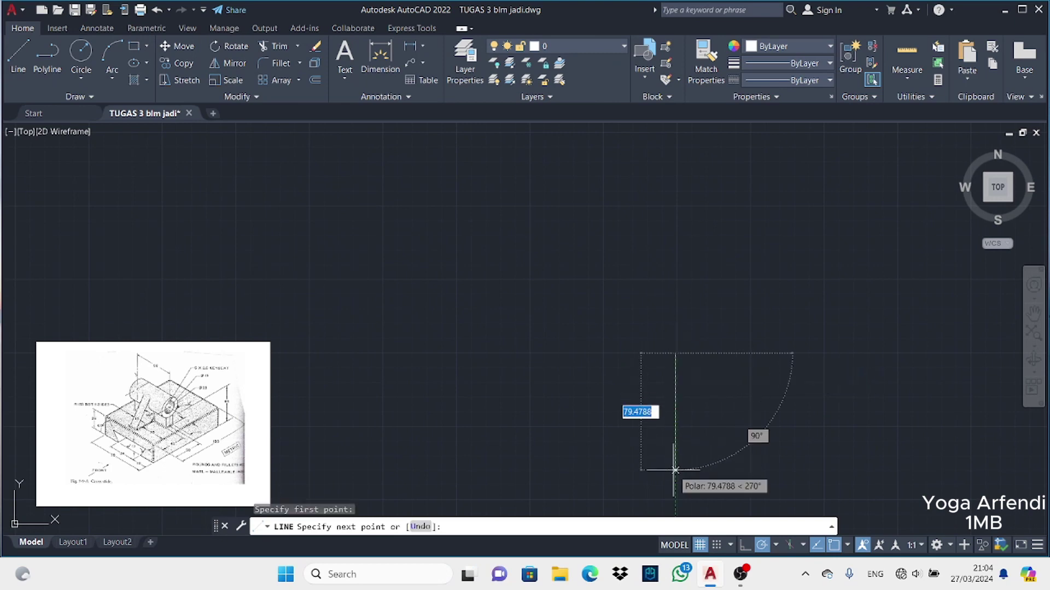
pyautogui.write('25')
pyautogui.press('Return')
pyautogui.write('120')
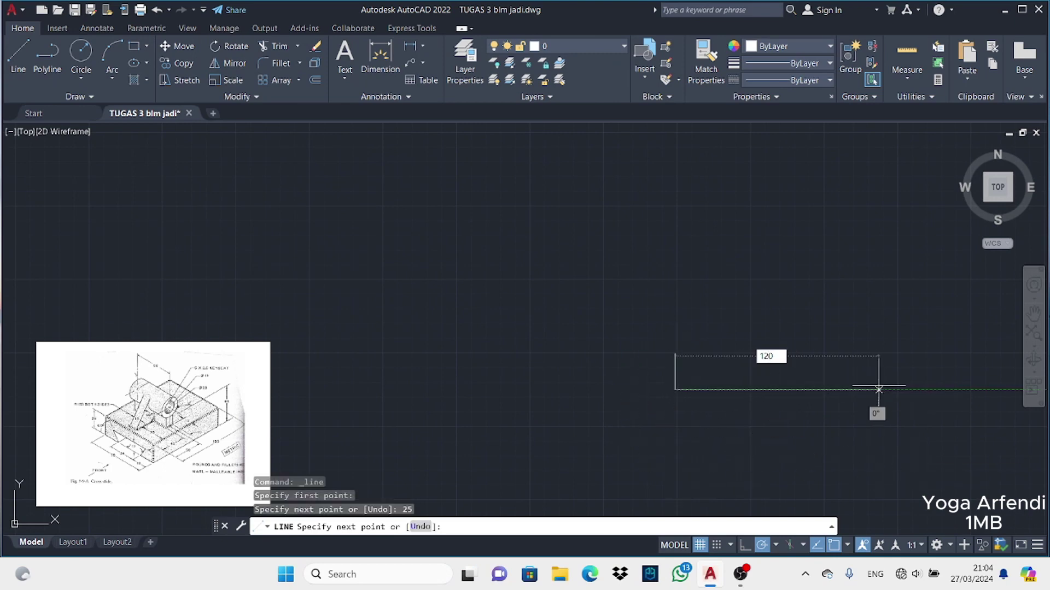
pyautogui.press('Return')
pyautogui.click(852, 355)
pyautogui.click(675, 355)
pyautogui.press('Return')
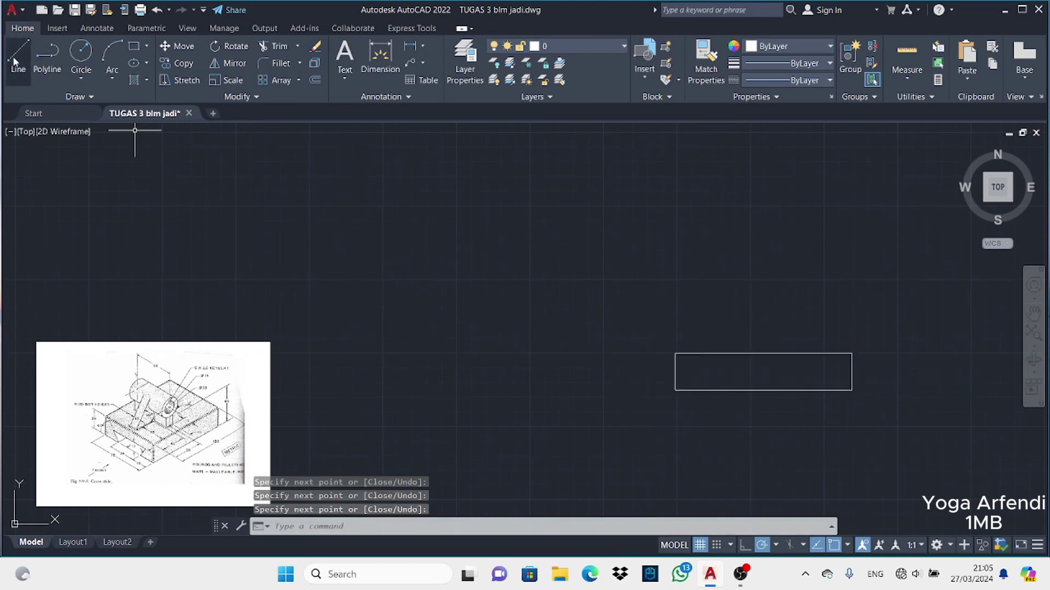
# Draw a 68-unit vertical line rising from 50 units along the rectangle's base
pyautogui.click(15, 61)
pyautogui.write('50')
pyautogui.press('Return')
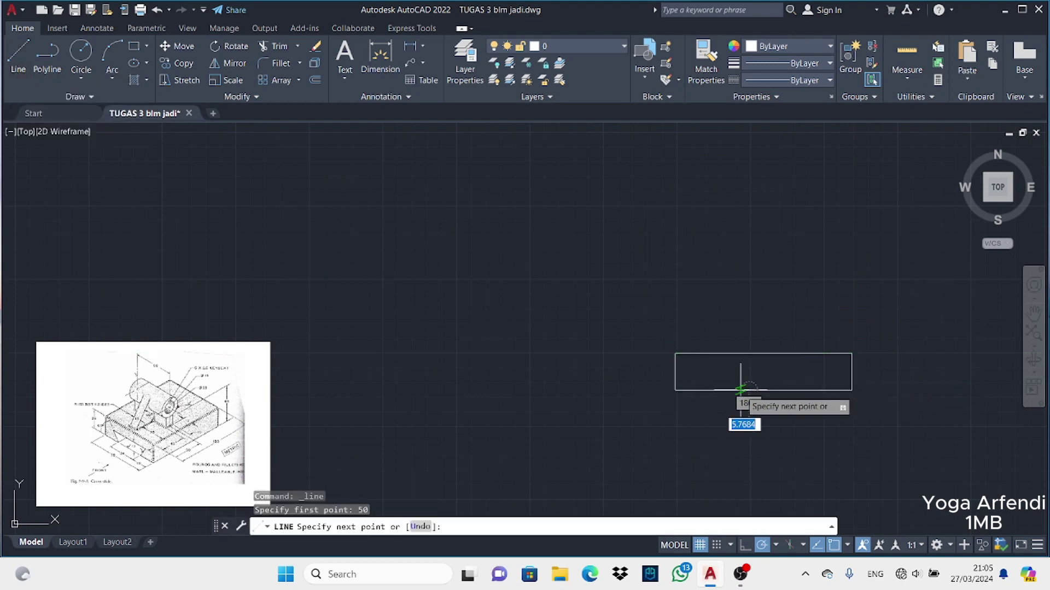
pyautogui.scroll(5, 221, 448)
pyautogui.scroll(-5, 222, 448)
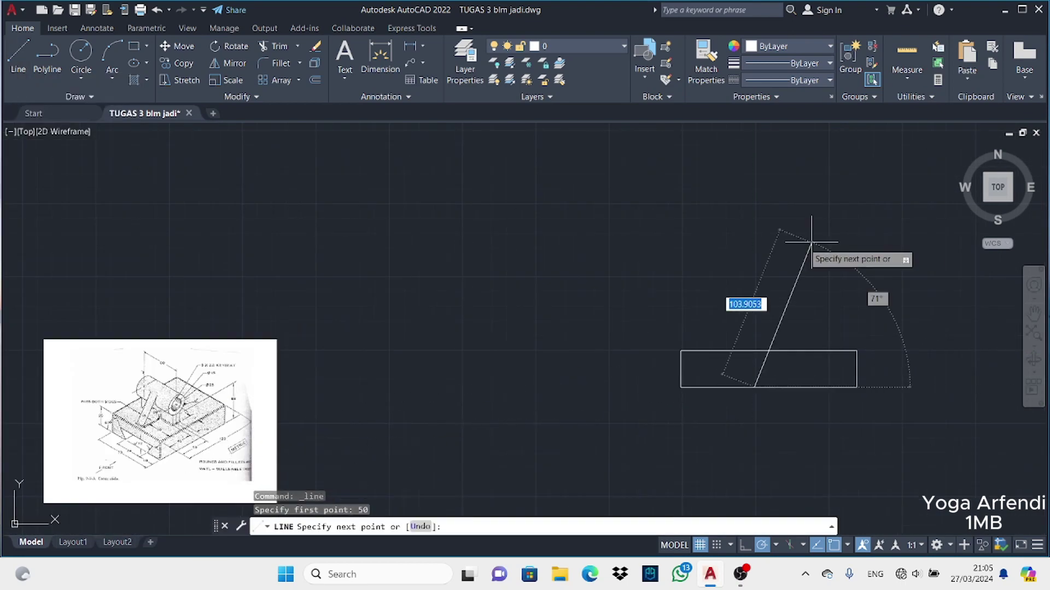
pyautogui.write('68')
pyautogui.press('Return')
pyautogui.press('Return')
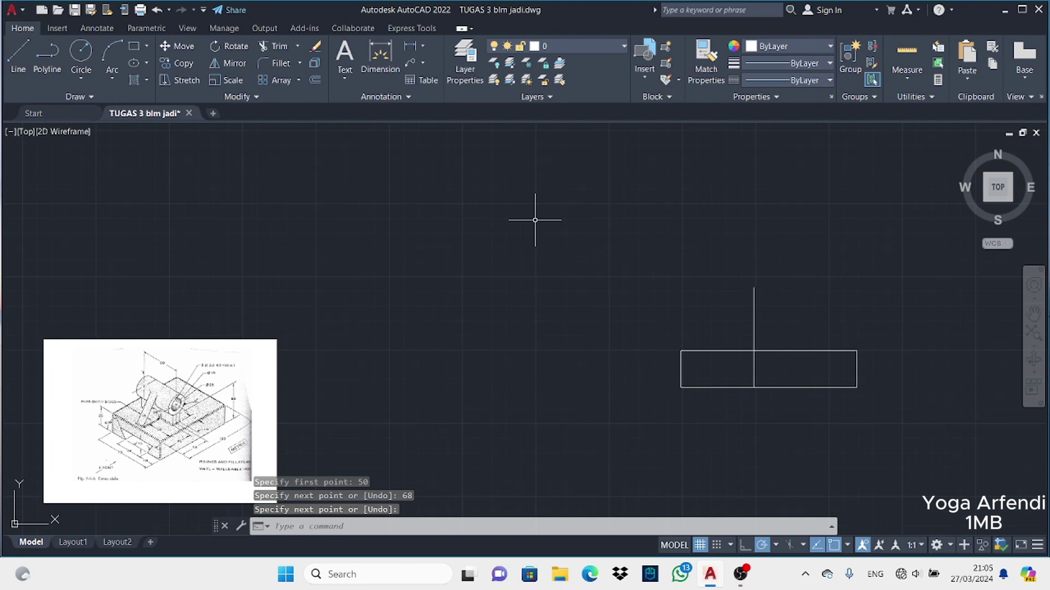
# Draw a radius-11.5 circle at the vertical line's top end
pyautogui.click(81, 53)
pyautogui.click(754, 288)
pyautogui.write('11.5')
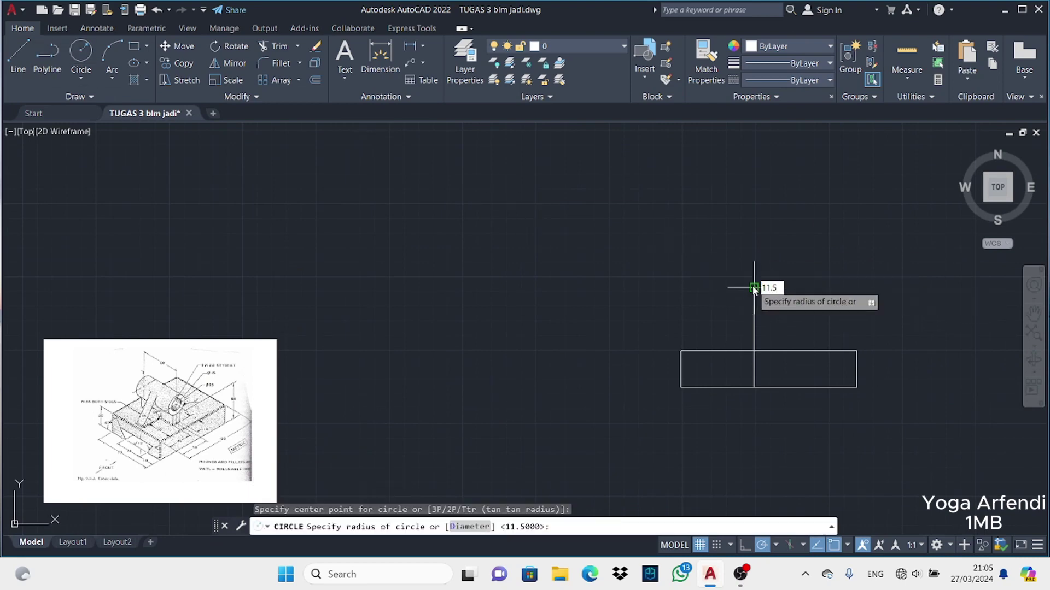
pyautogui.press('Return')
pyautogui.write('l')
pyautogui.press('Return')
pyautogui.click(753, 288)
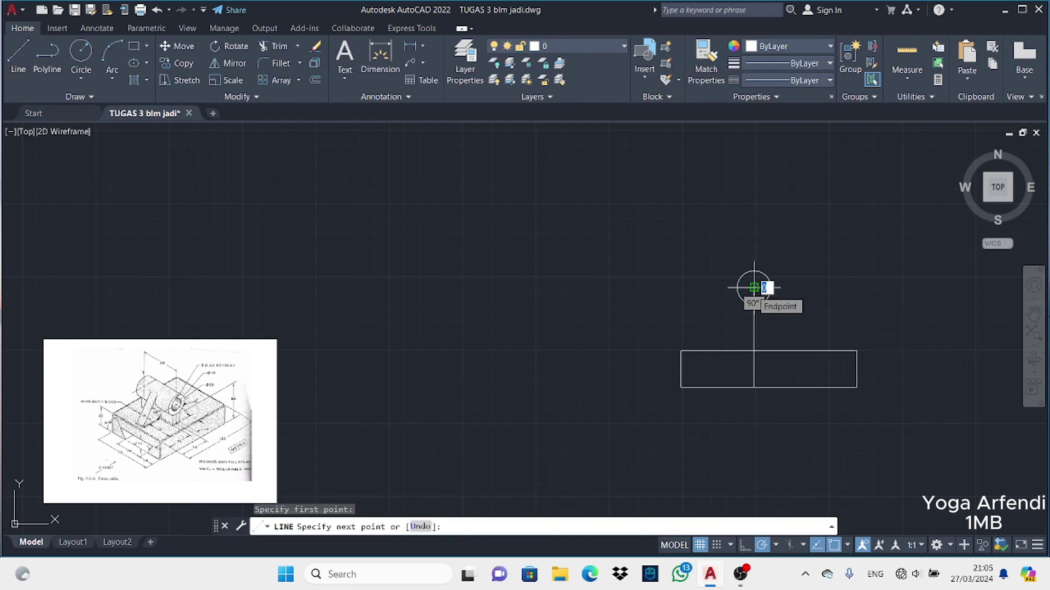
pyautogui.click(754, 287)
pyautogui.hotkey('ctrl', 'z')
# Draw a concentric radius-7.5 inner circle at the same centre
pyautogui.press('Escape')
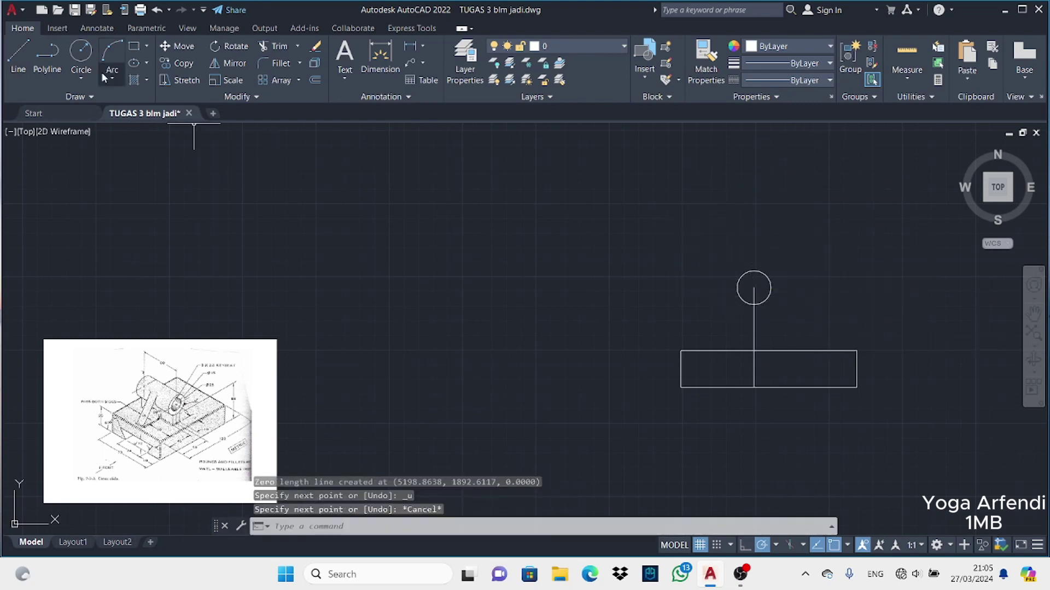
pyautogui.click(80, 53)
pyautogui.click(754, 288)
pyautogui.press('Return')
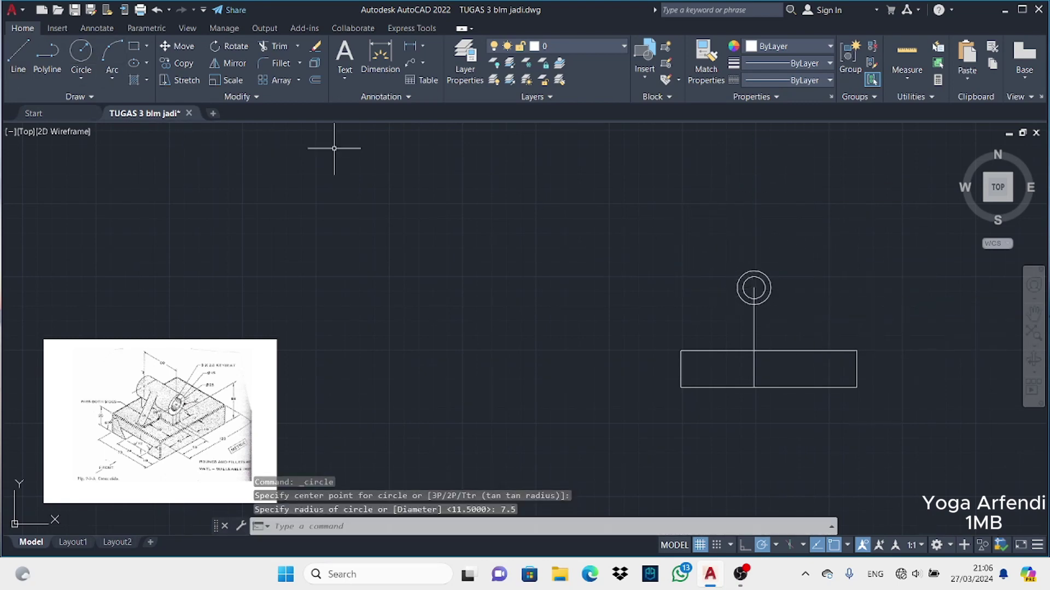
# Draw the 2.5/5/2.5 keyway lines and trim the arc inside the notch
pyautogui.write('l')
pyautogui.press('Return')
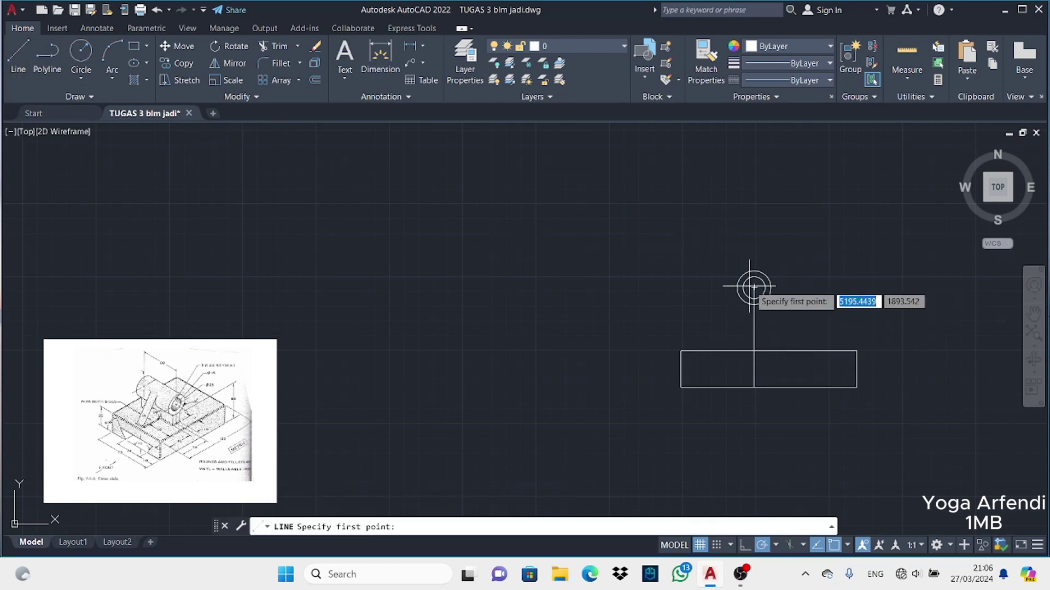
pyautogui.scroll(3, 754, 285)
pyautogui.scroll(1, 765, 245)
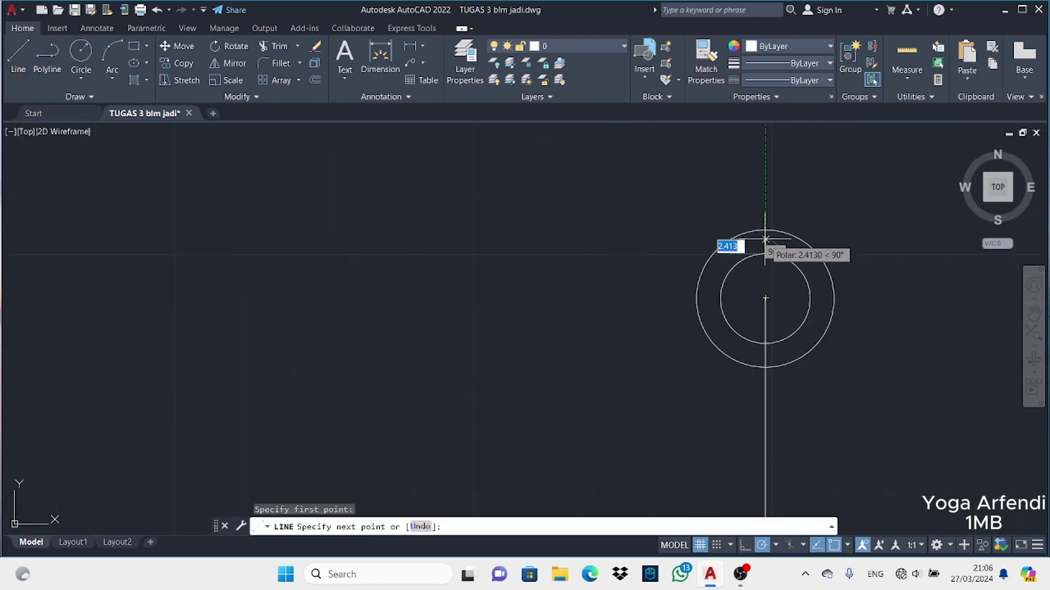
pyautogui.press('Return')
pyautogui.press('Return')
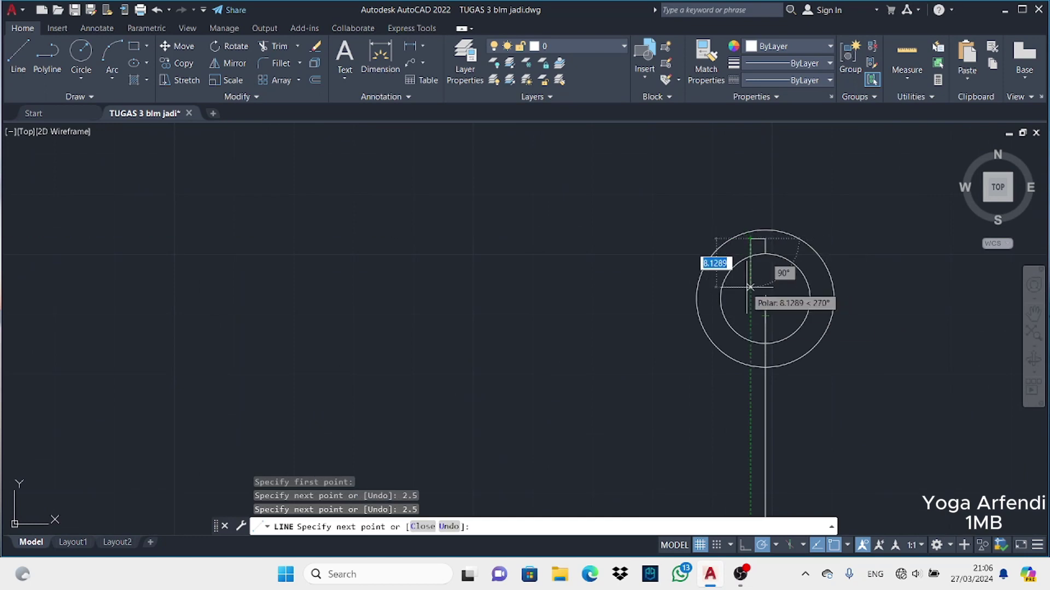
pyautogui.write('5')
pyautogui.press('Return')
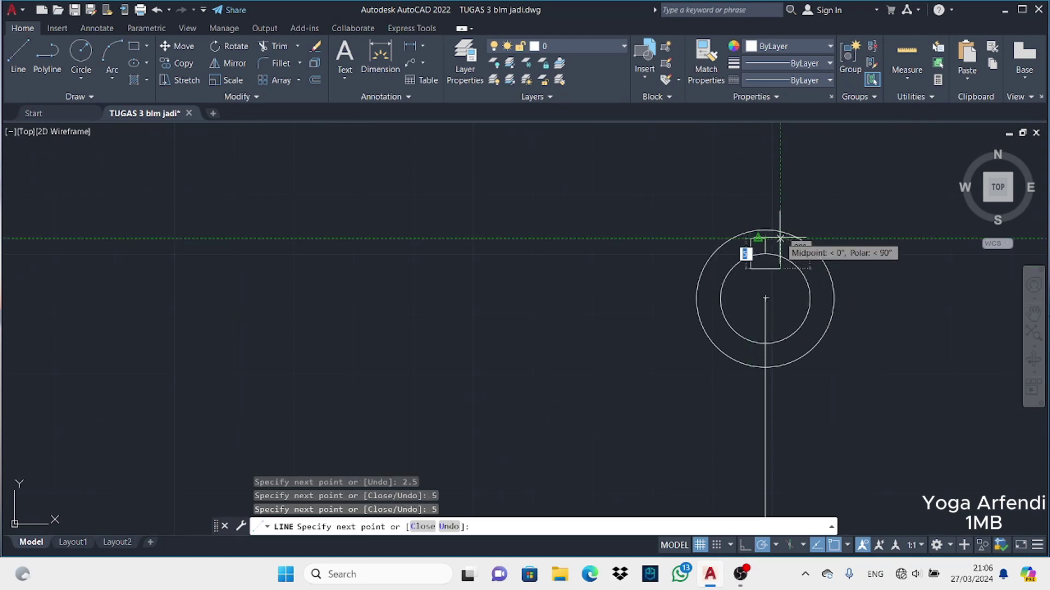
pyautogui.press('Escape')
pyautogui.write('tr')
pyautogui.press('Return')
pyautogui.click(764, 248)
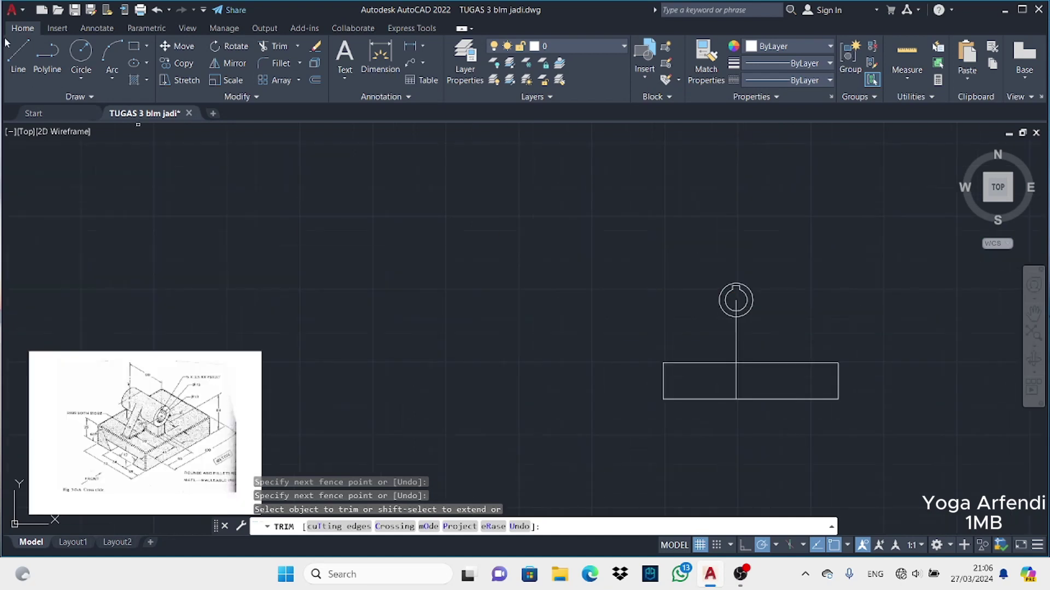
# Draw a slanted line from the rectangle's top-left corner toward the outer circle
pyautogui.write('l')
pyautogui.press('Return')
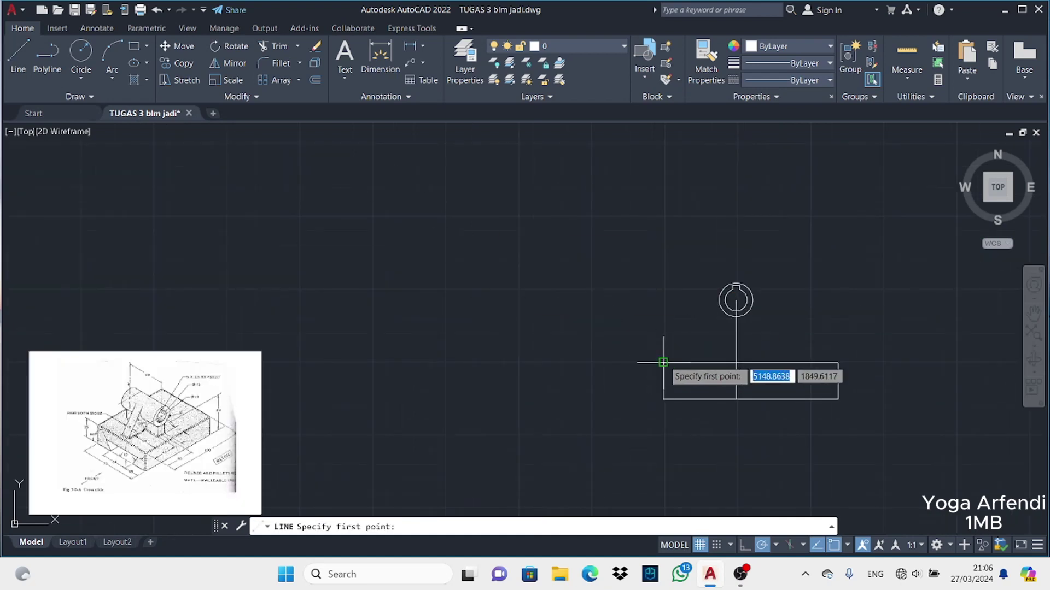
pyautogui.click(663, 362)
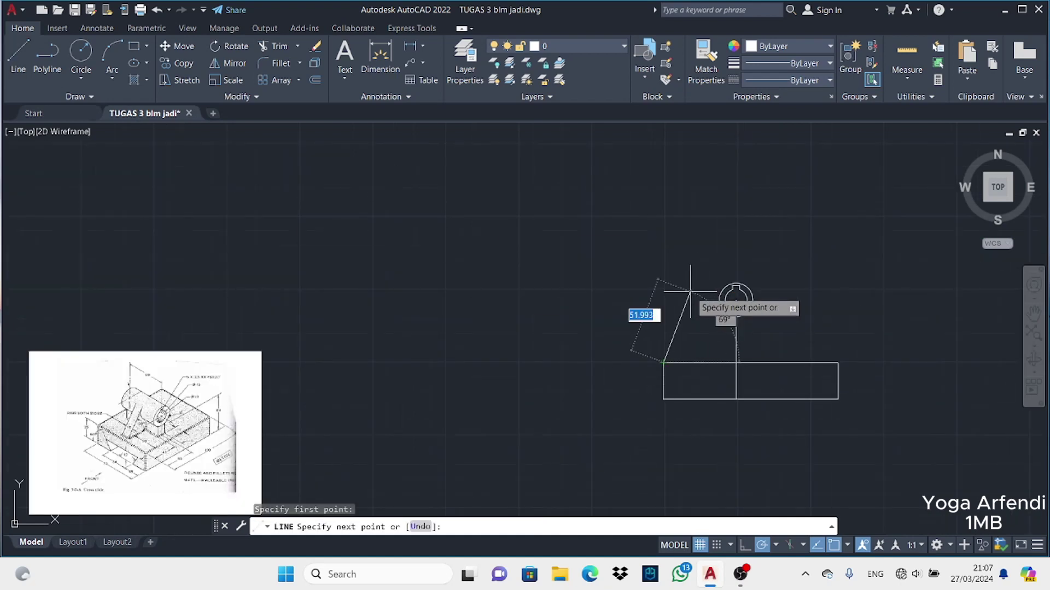
pyautogui.click(722, 274)
pyautogui.press('Return')
# Make the slanted line tangent to the outer circle
pyautogui.click(146, 28)
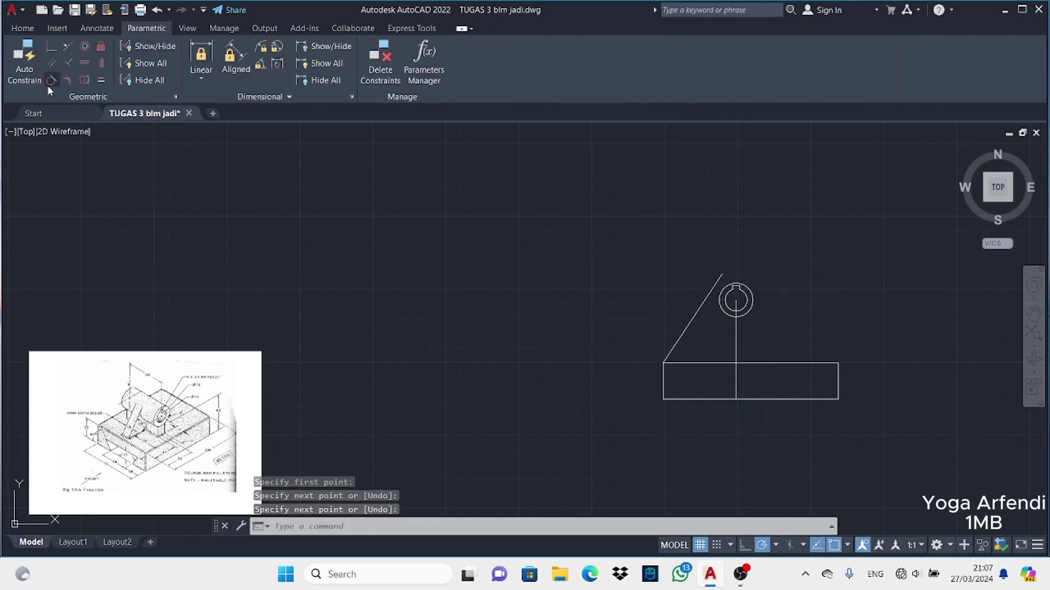
pyautogui.click(51, 80)
pyautogui.click(721, 295)
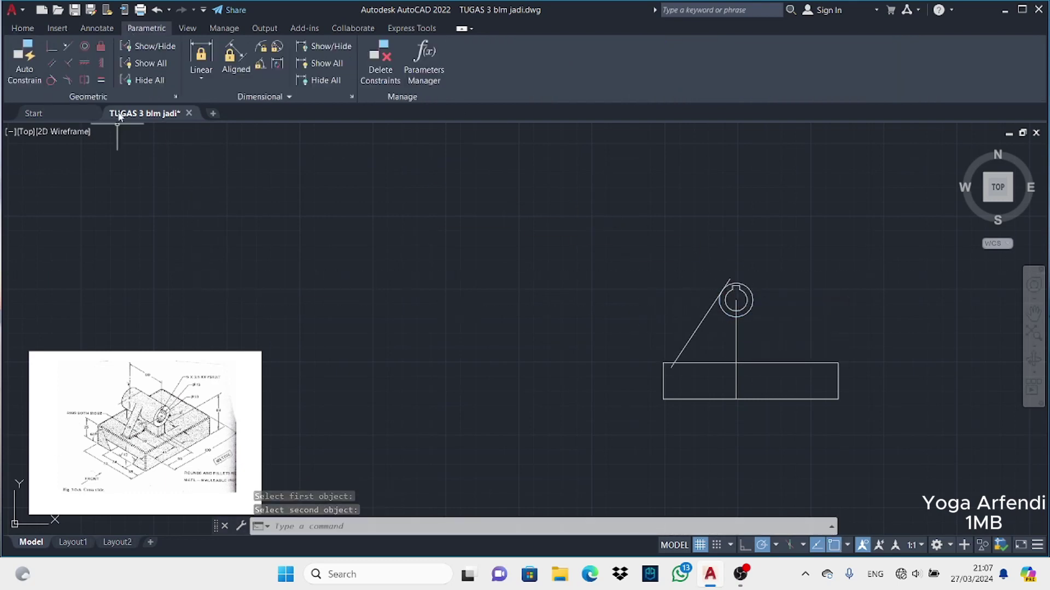
pyautogui.click(22, 28)
pyautogui.click(275, 46)
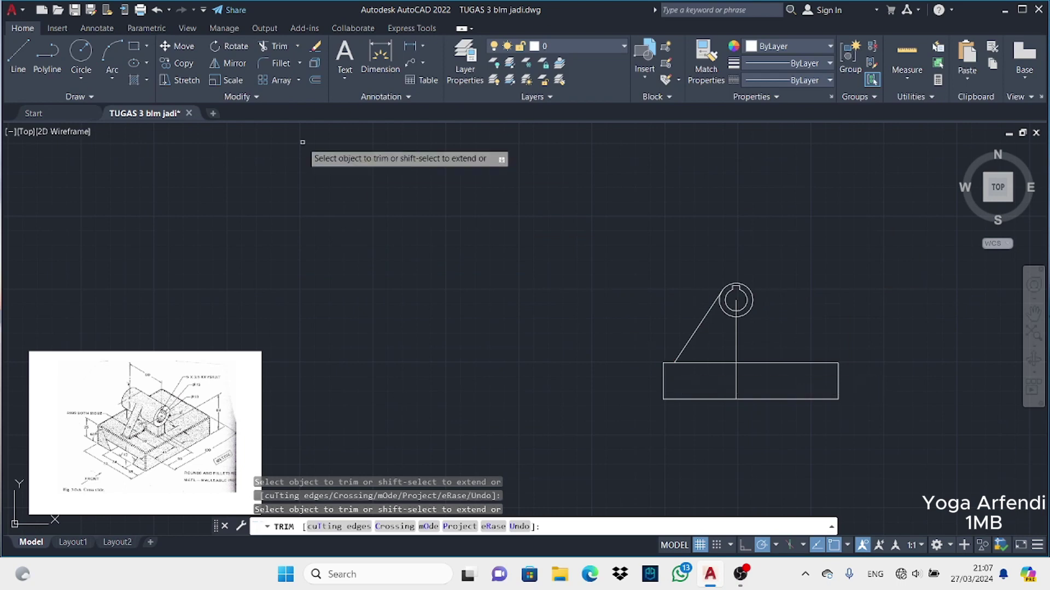
# Mirror the slanted line across the centre axis, keeping the original
pyautogui.click(227, 63)
pyautogui.click(710, 308)
pyautogui.press('Return')
pyautogui.click(736, 300)
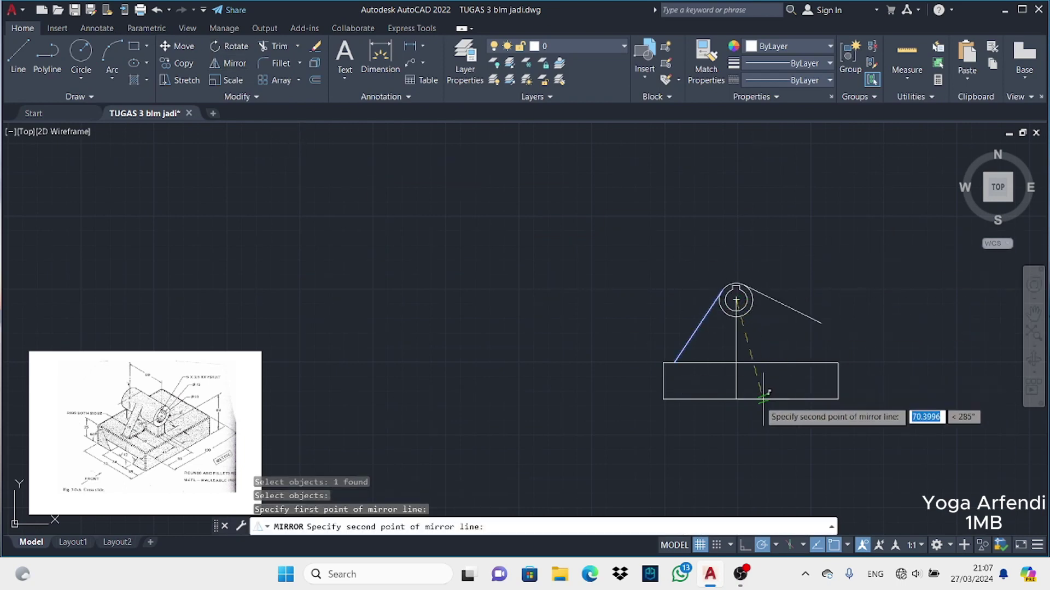
pyautogui.click(731, 406)
pyautogui.press('Return')
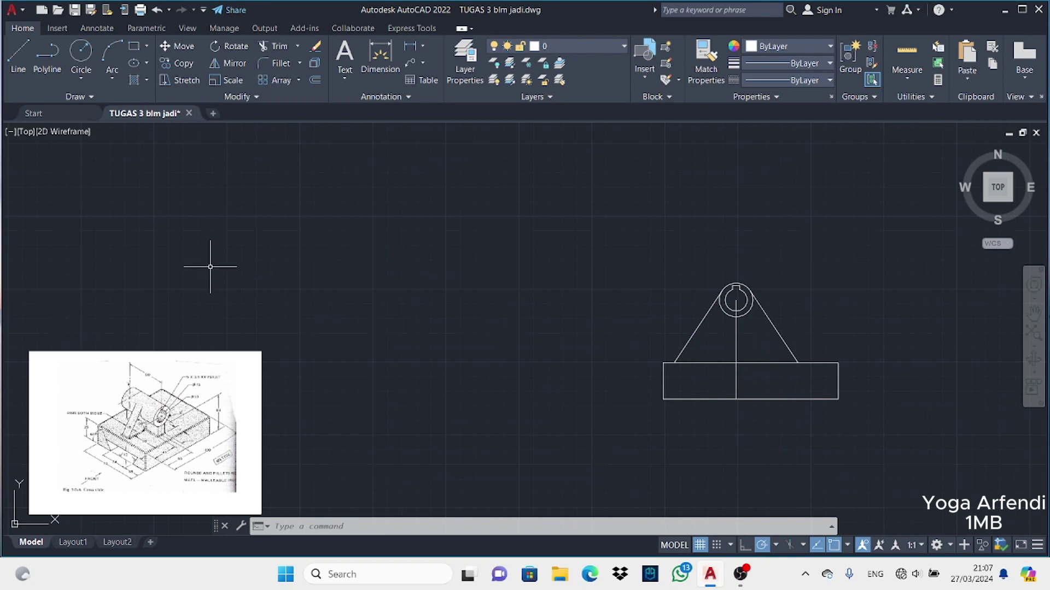
# Abandon and undo a diameter dimension on the circle, then recentre the part
pyautogui.click(97, 28)
pyautogui.click(282, 79)
pyautogui.click(724, 312)
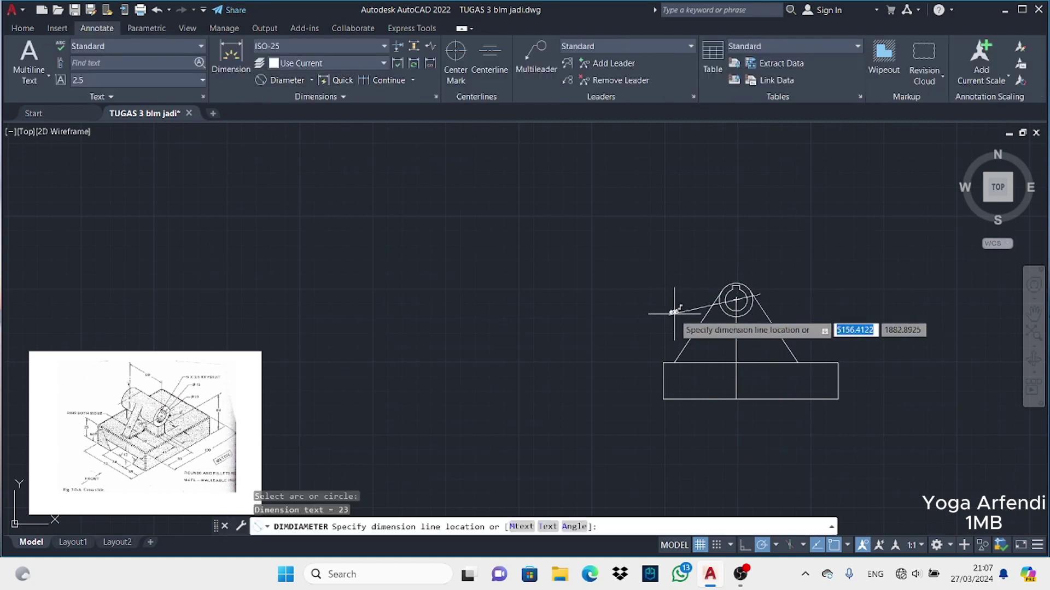
pyautogui.press('Escape')
pyautogui.hotkey('ctrl', 'z')
pyautogui.scroll(2, 368, 347)
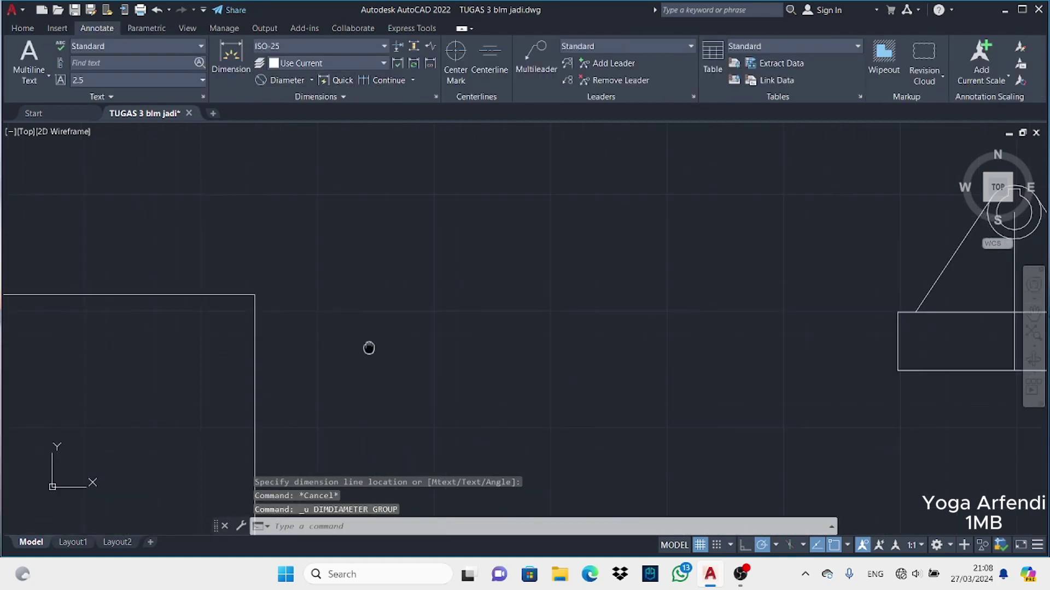
pyautogui.moveTo(503, 375); pyautogui.dragTo(105, 372, button='middle')
# Draw a vertical stem line from the rectangle's top edge up to the circle
pyautogui.click(22, 27)
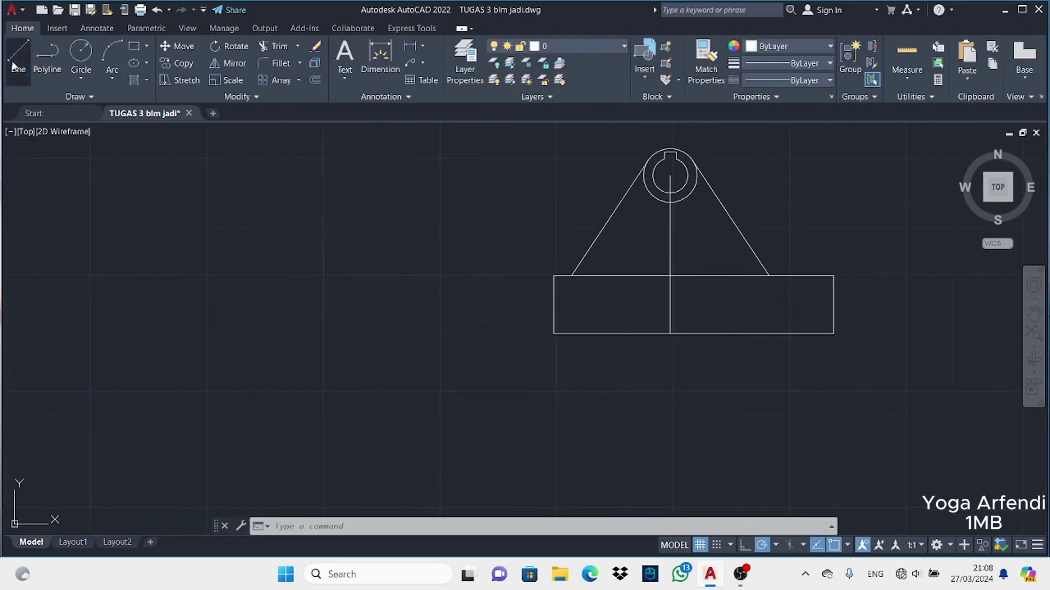
pyautogui.click(18, 57)
pyautogui.click(664, 275)
pyautogui.click(662, 201)
pyautogui.press('Return')
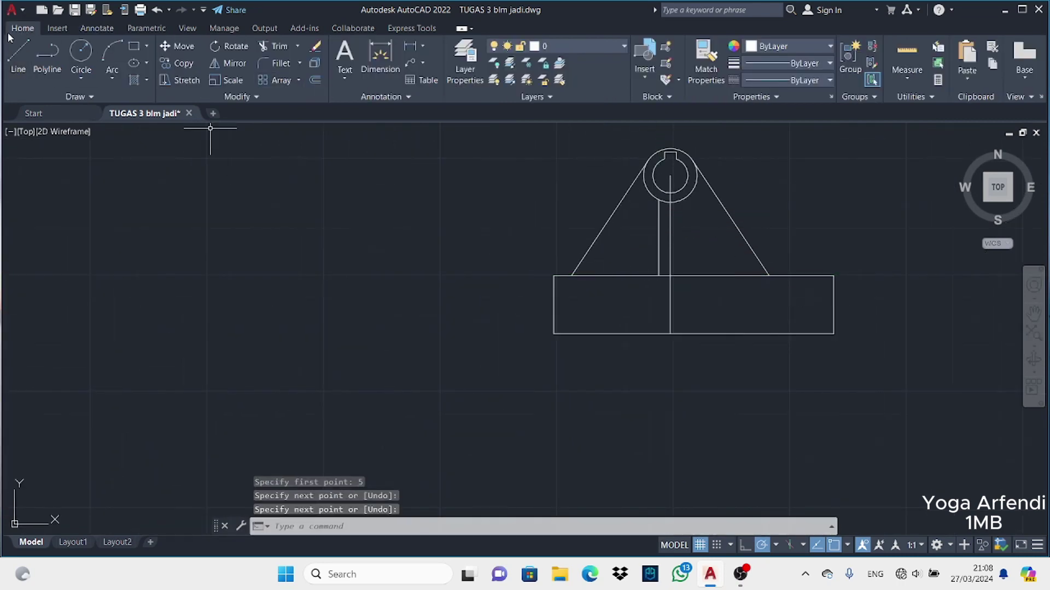
# Mirror the stem line across the centre axis and erase the stray block above the boss
pyautogui.press('Return')
pyautogui.click(657, 258)
pyautogui.press('Return')
pyautogui.click(670, 276)
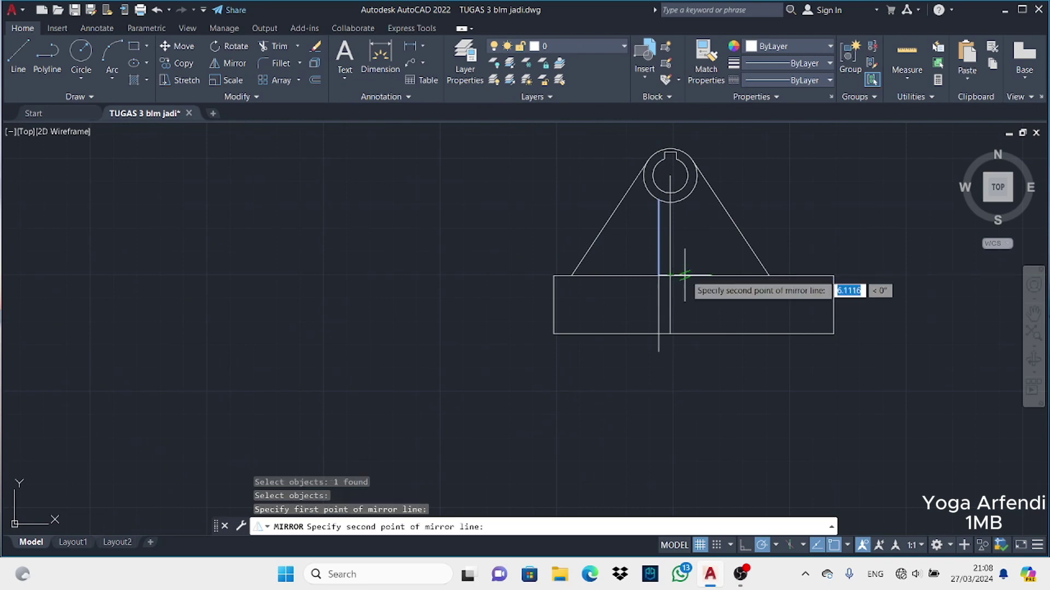
pyautogui.click(672, 234)
pyautogui.press('Return')
pyautogui.scroll(-2, 666, 281)
pyautogui.click(315, 46)
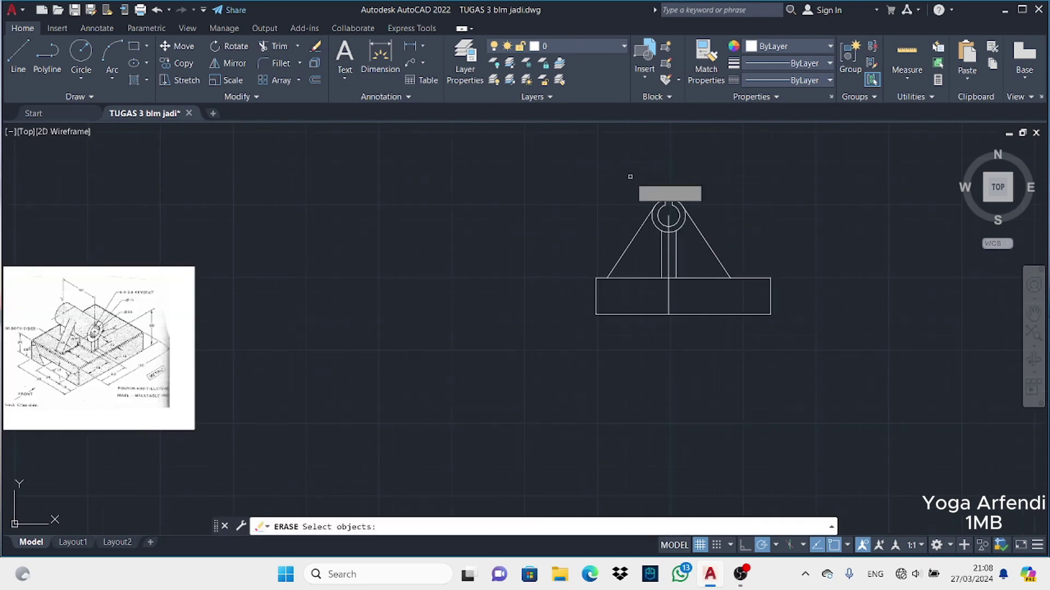
pyautogui.click(18, 55)
# Draw a dashed ACAD_ISO02W100 hidden line across the base, starting 12 units in
pyautogui.click(817, 80)
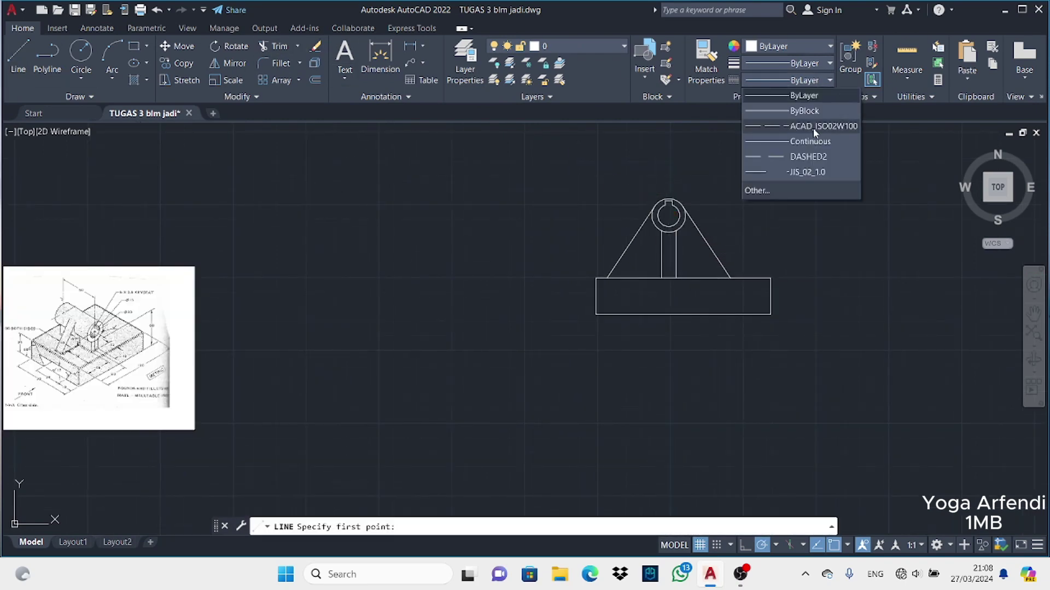
pyautogui.click(788, 129)
pyautogui.press('Escape')
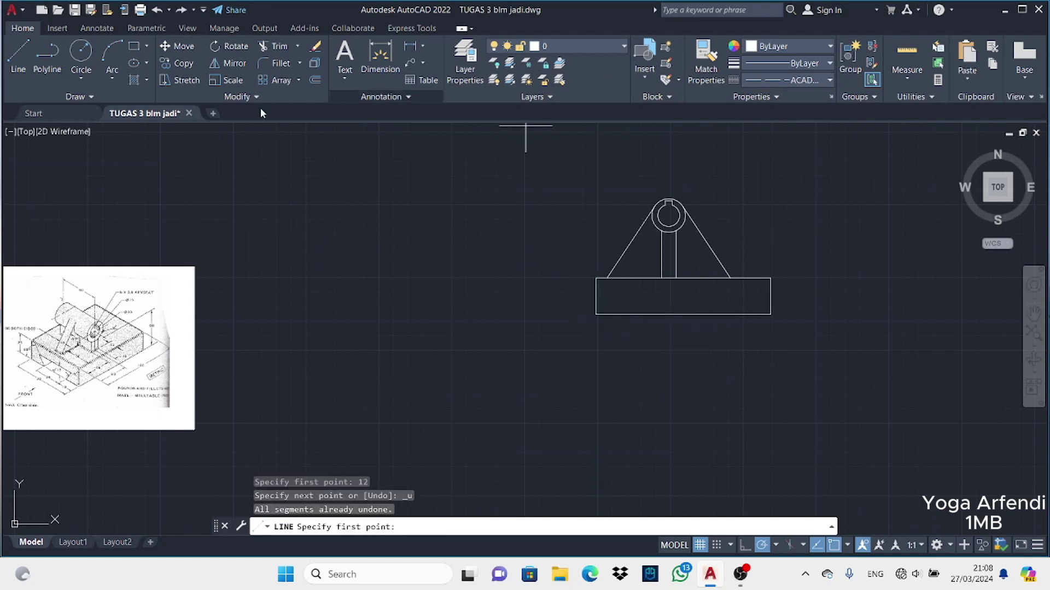
pyautogui.click(18, 55)
pyautogui.write('12')
pyautogui.press('Return')
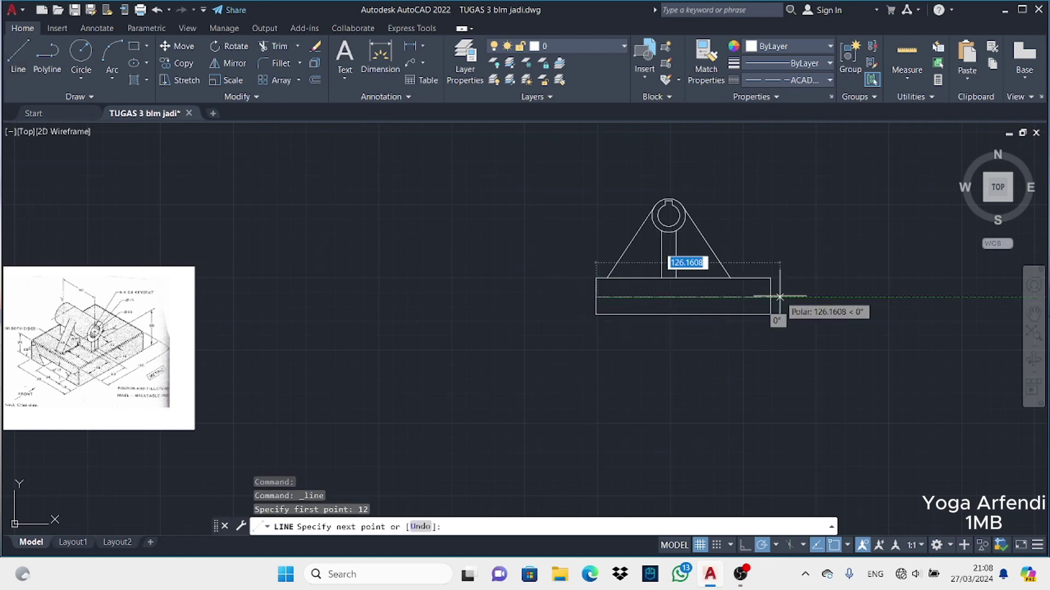
pyautogui.click(771, 296)
pyautogui.press('Return')
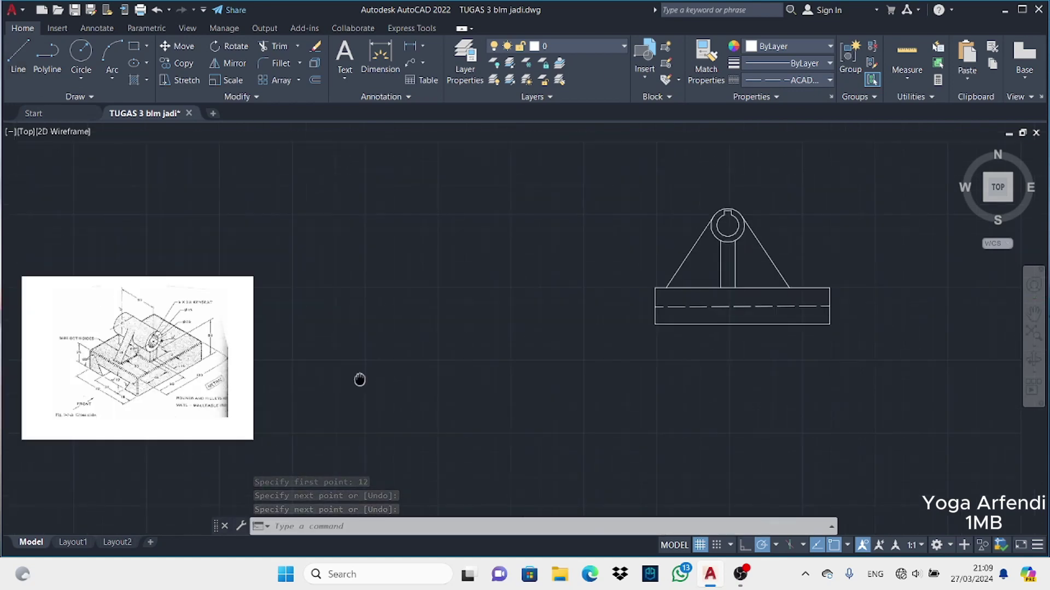
# Cancel a stray line and reset the linetype to ByLayer
pyautogui.click(18, 54)
pyautogui.click(527, 328)
pyautogui.press('Escape')
pyautogui.click(18, 55)
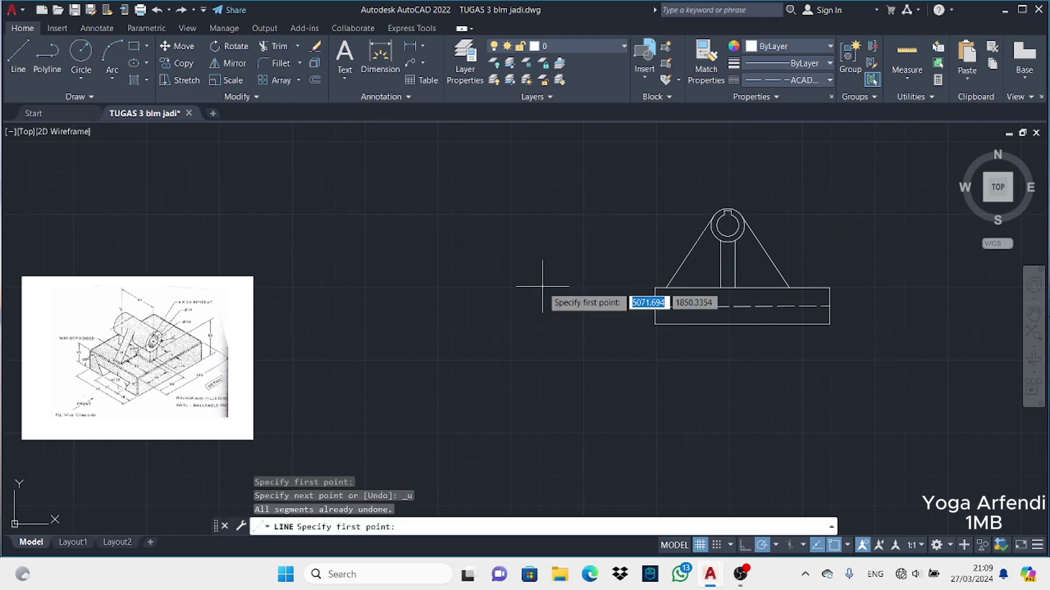
pyautogui.press('Escape')
pyautogui.click(787, 80)
pyautogui.click(787, 94)
# Draw the closed side-view rectangle, 70 wide, level with the front base
pyautogui.click(655, 324)
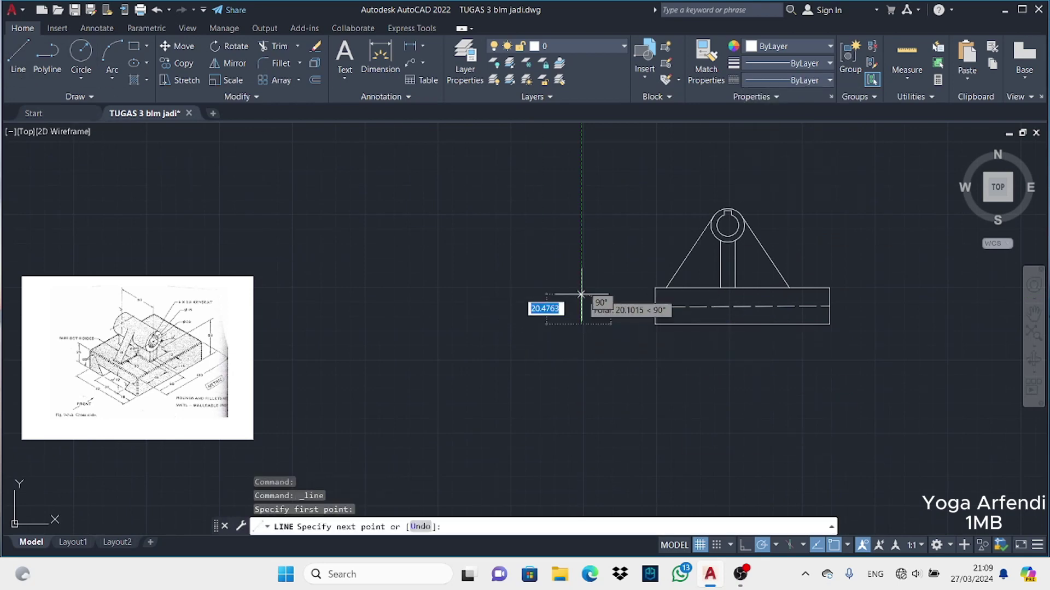
pyautogui.click(581, 288)
pyautogui.write('70')
pyautogui.press('Return')
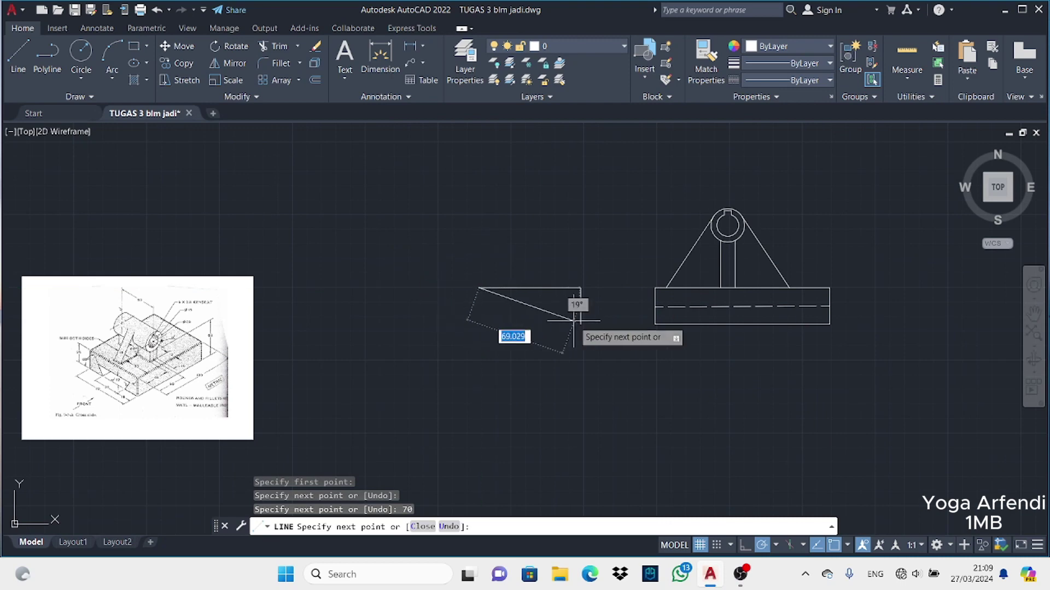
pyautogui.click(479, 324)
pyautogui.write('c')
pyautogui.press('Return')
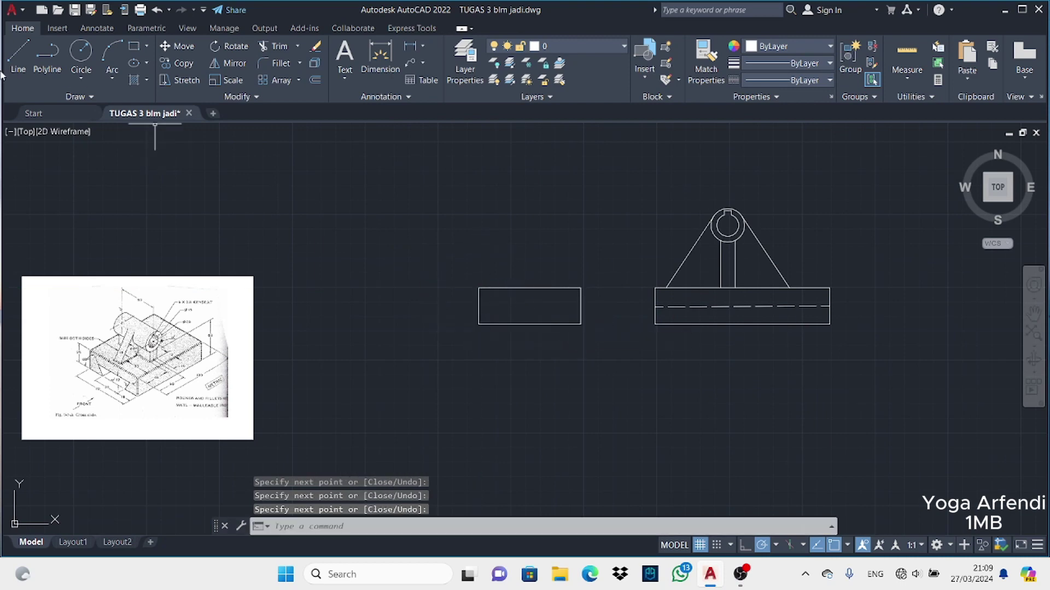
# Attempt a line starting 17 units along the side view's bottom edge, then cancel
pyautogui.click(18, 55)
pyautogui.scroll(2, 246, 363)
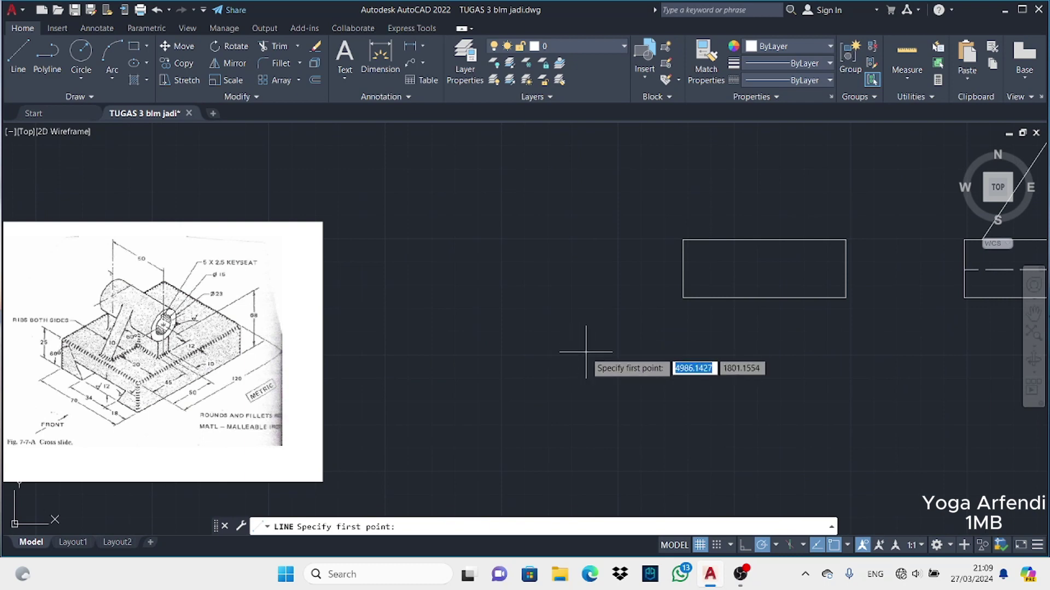
pyautogui.write('17')
pyautogui.press('Return')
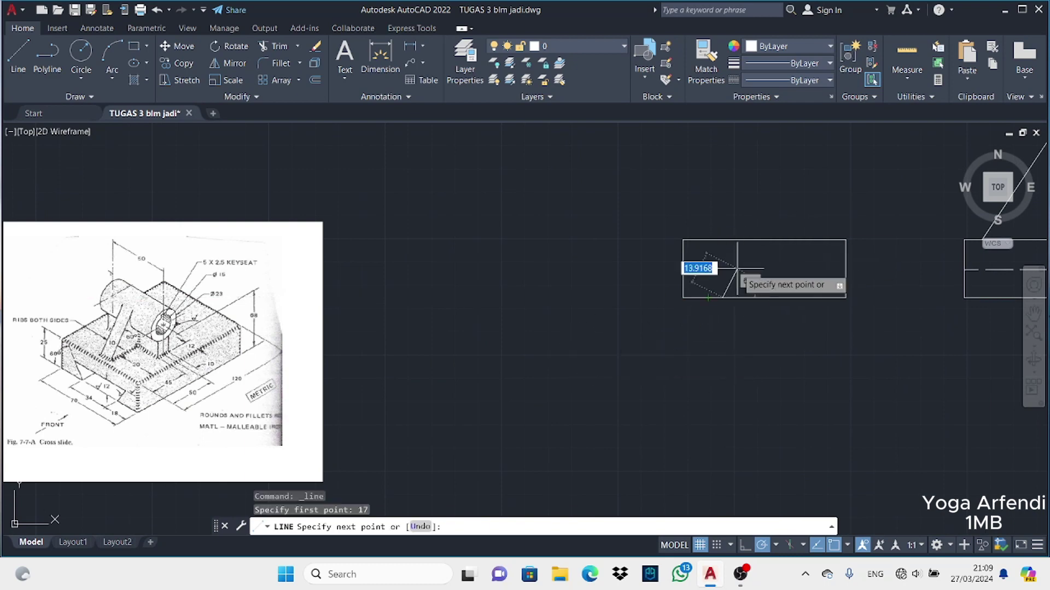
pyautogui.click(18, 53)
pyautogui.write('17')
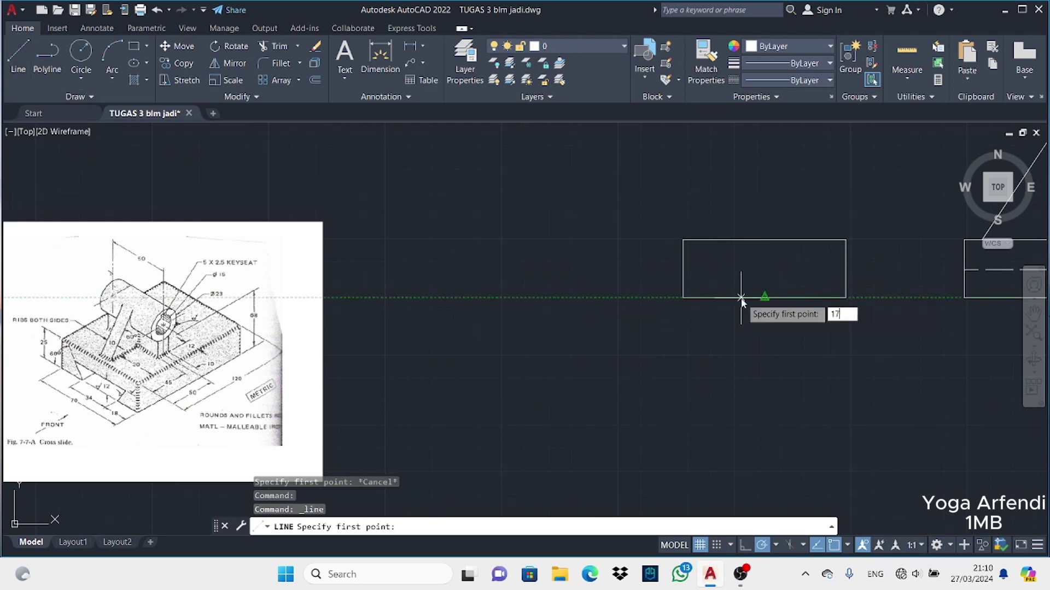
pyautogui.press('Return')
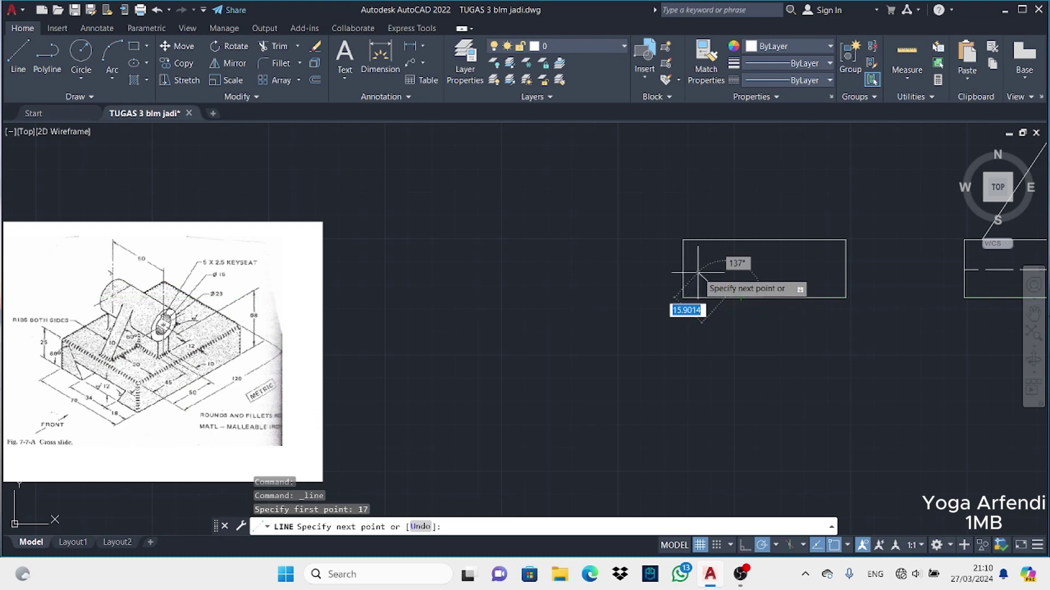
pyautogui.press('Down')
pyautogui.press('Return')
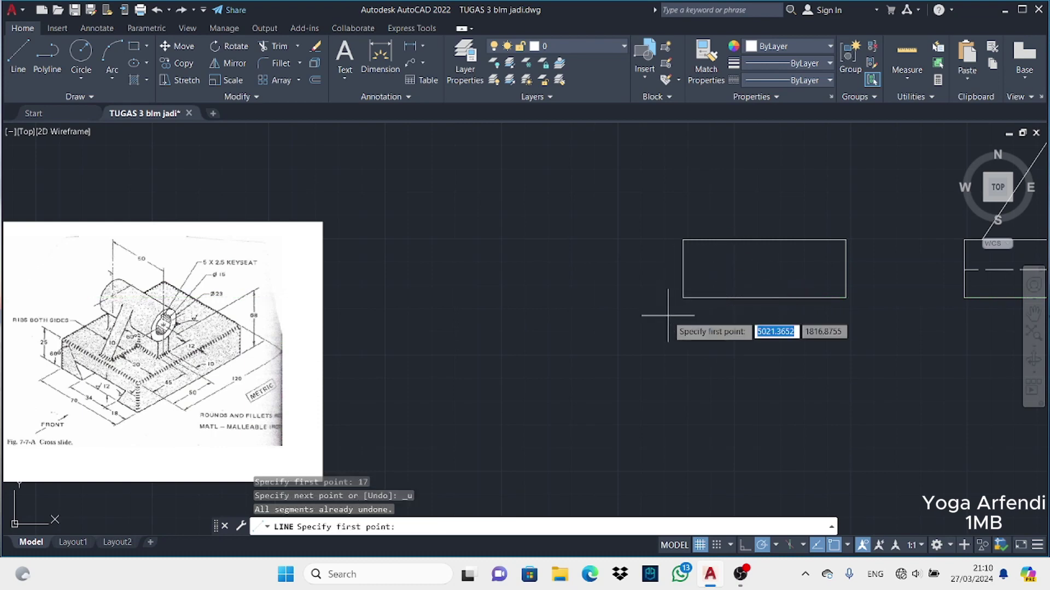
# Draw the dovetail's slanted side from 17 units along the bottom edge
pyautogui.click(19, 53)
pyautogui.press('Return')
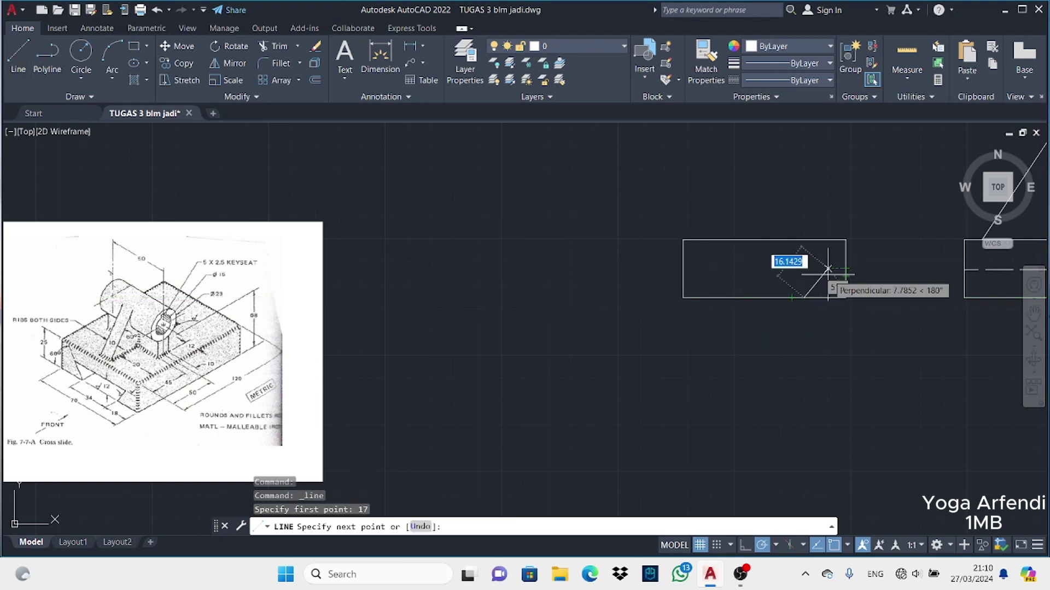
pyautogui.write('60')
pyautogui.press('Return')
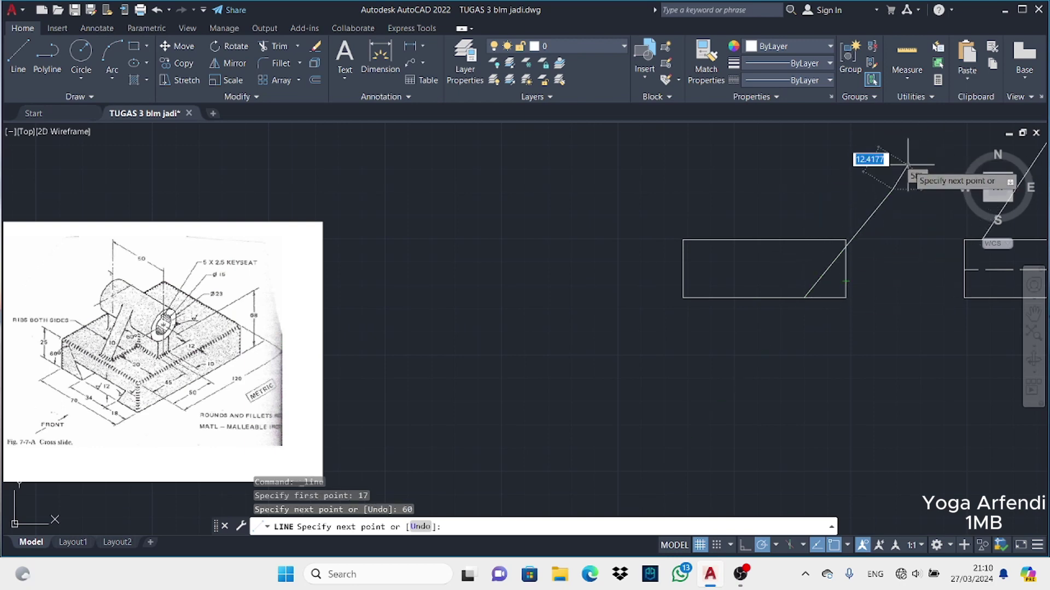
pyautogui.hotkey('ctrl', 'z')
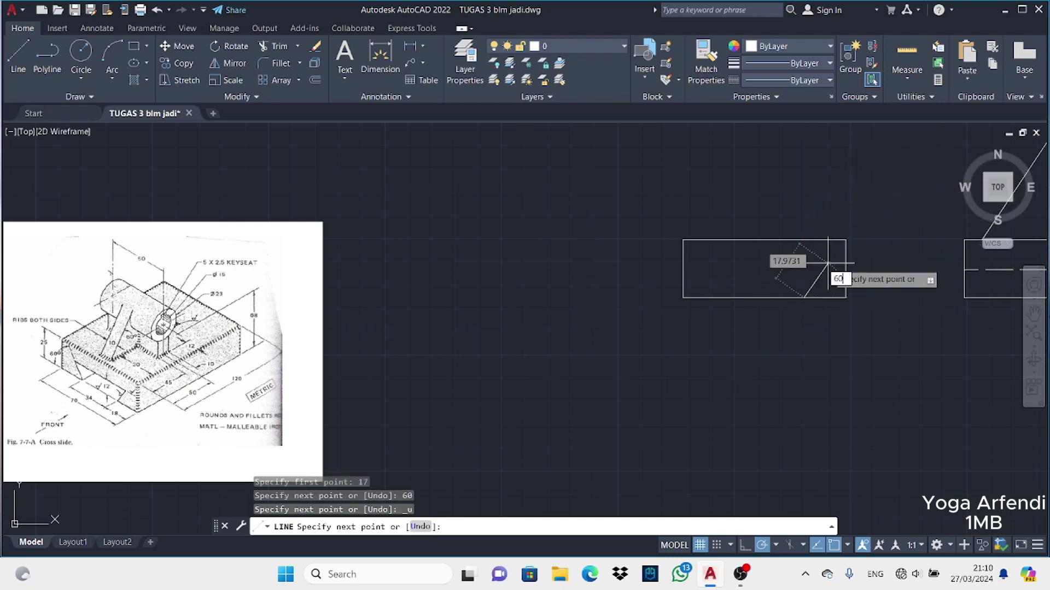
pyautogui.press('Escape')
# Mirror the slanted dovetail side across the rectangle's middle, keeping the original
pyautogui.click(227, 63)
pyautogui.click(811, 289)
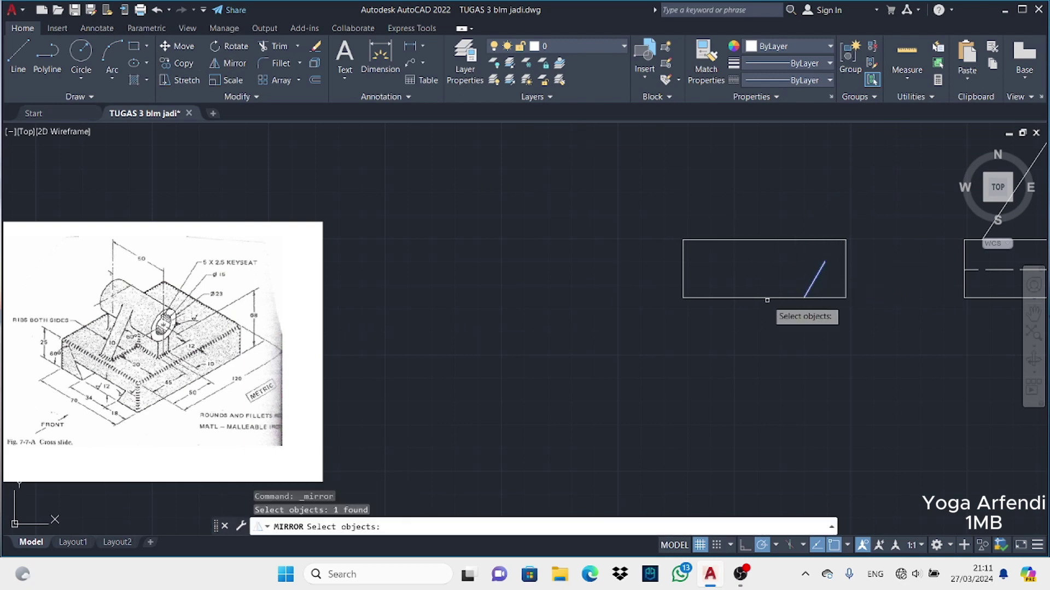
pyautogui.press('Return')
pyautogui.click(765, 298)
pyautogui.click(764, 241)
pyautogui.press('Return')
# Draw the slot's top line 12 units in and trim the dovetail edges
pyautogui.click(18, 55)
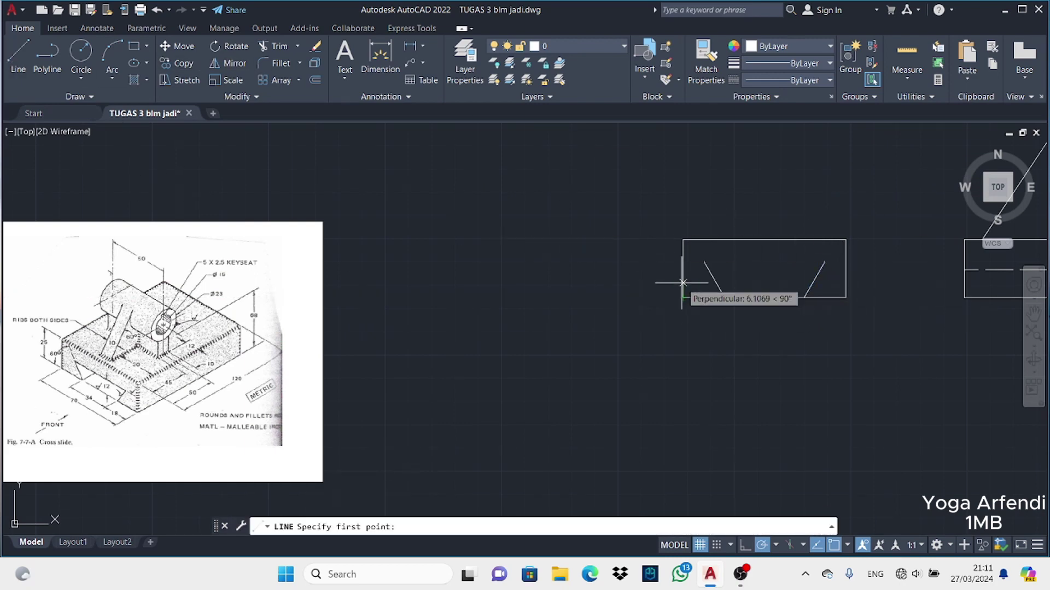
pyautogui.write('12')
pyautogui.press('Return')
pyautogui.press('Return')
pyautogui.write('tr')
pyautogui.press('space')
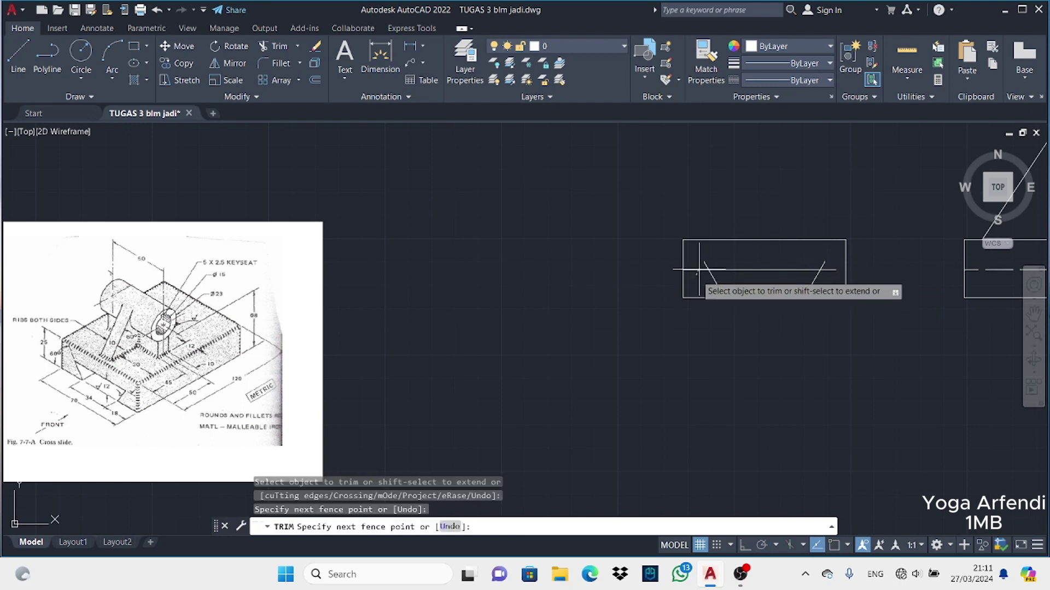
pyautogui.moveTo(702, 267); pyautogui.dragTo(839, 279)
pyautogui.click(735, 297)
pyautogui.press('Return')
pyautogui.click(18, 54)
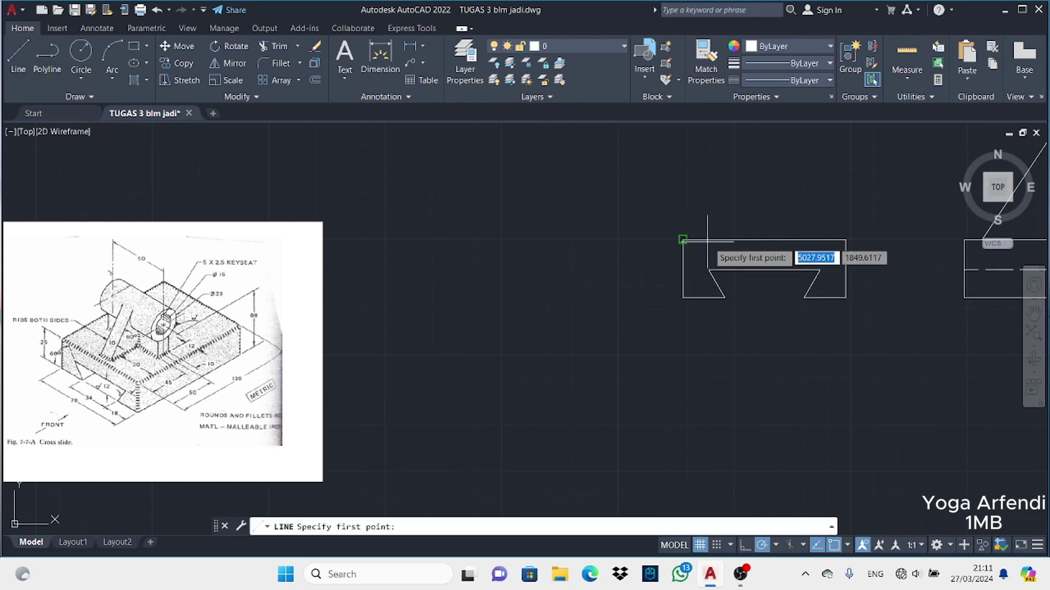
pyautogui.write('30')
pyautogui.press('Return')
# Finish the side view's stem with a 10-unit segment and add a connecting line
pyautogui.scroll(-2, 750, 202)
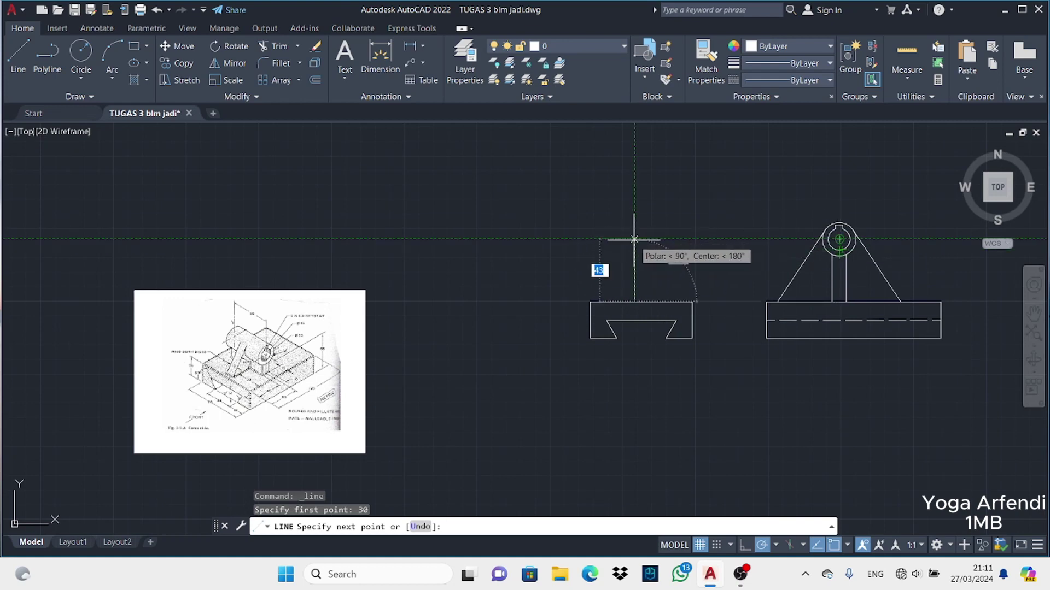
pyautogui.write('10')
pyautogui.press('Return')
pyautogui.click(649, 302)
pyautogui.press('Return')
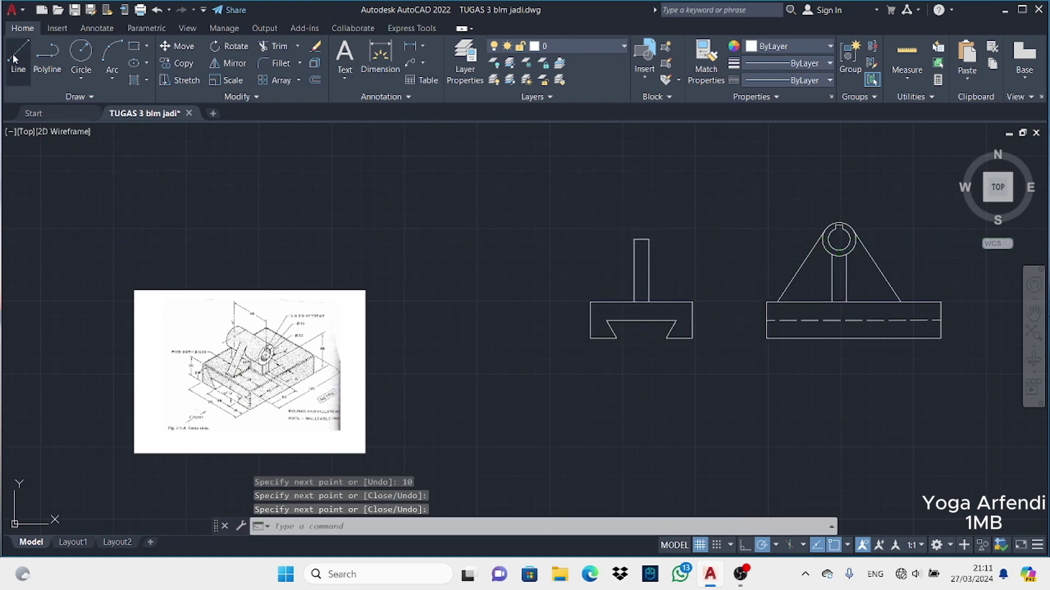
pyautogui.click(15, 58)
pyautogui.write('2')
pyautogui.press('Return')
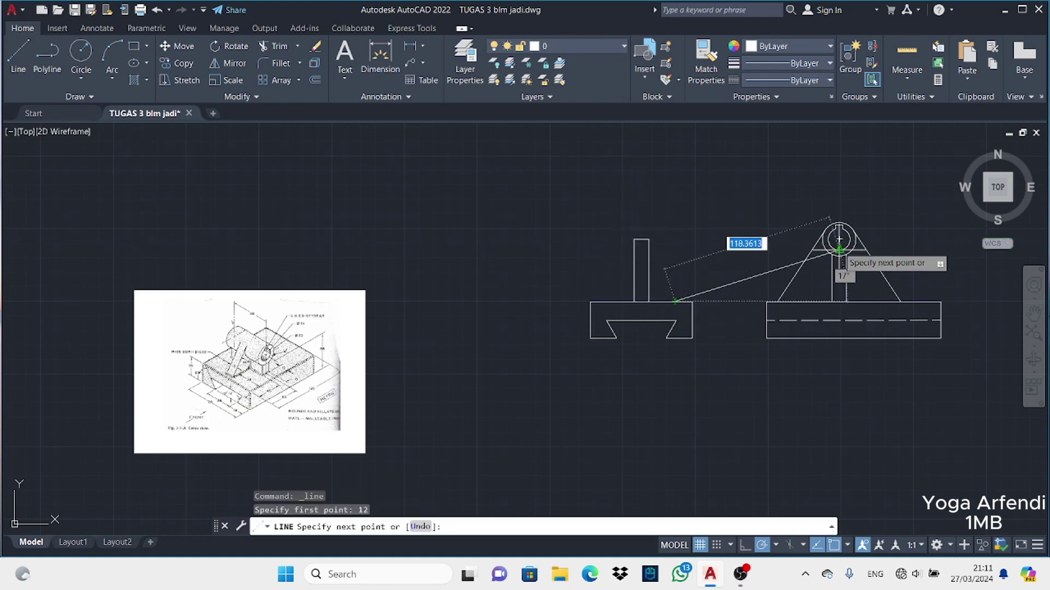
pyautogui.click(675, 255)
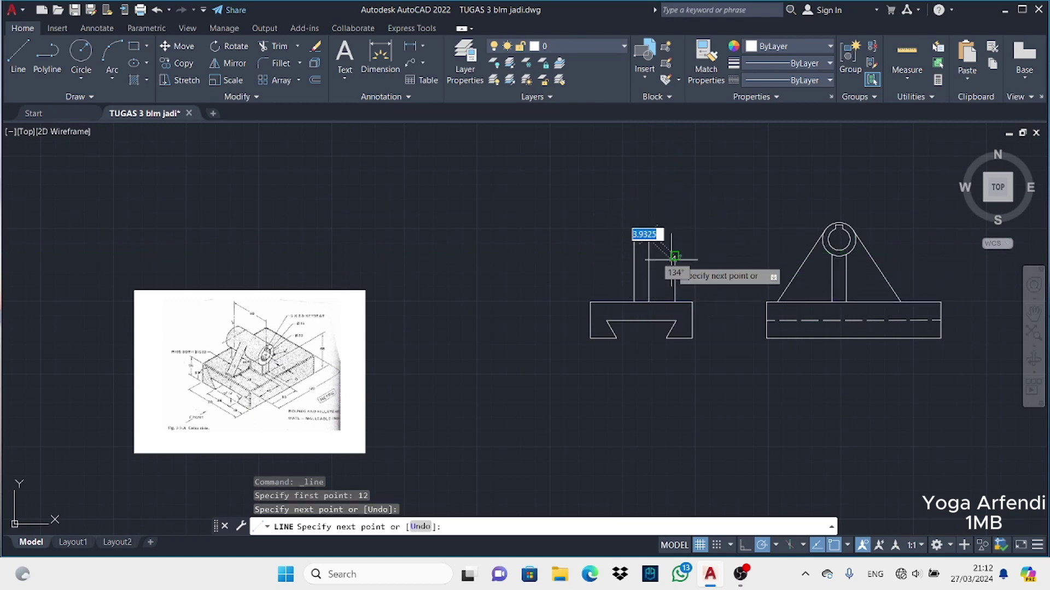
pyautogui.press('Return')
# Draw the body edge starting 12 units from the stem: 32 units up, then 47 across
pyautogui.press('Return')
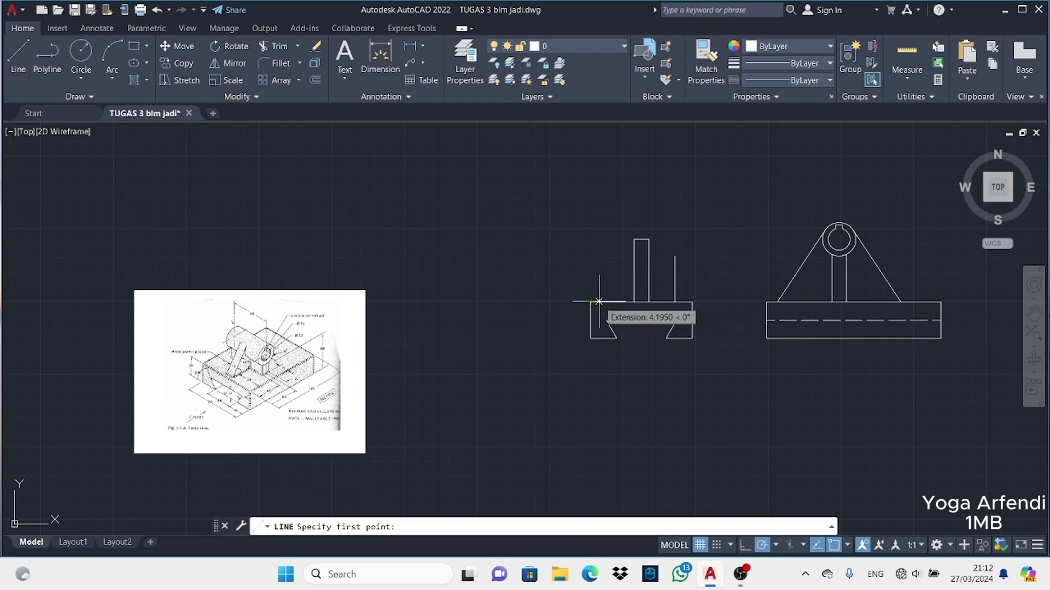
pyautogui.write('12')
pyautogui.press('Return')
pyautogui.write('32')
pyautogui.press('Return')
pyautogui.write('47')
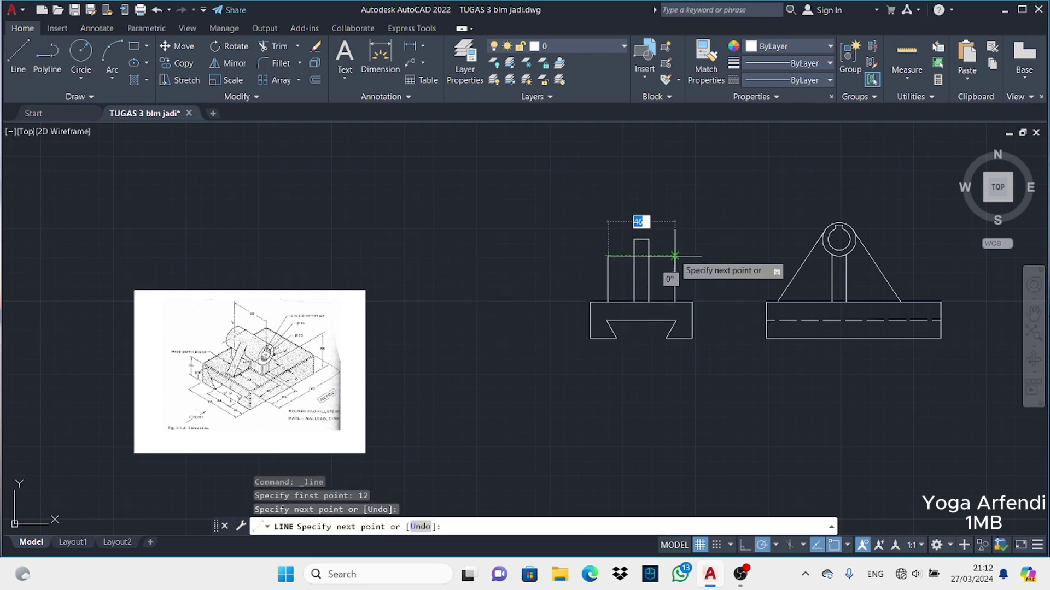
pyautogui.press('Return')
pyautogui.press('Return')
pyautogui.press('Return')
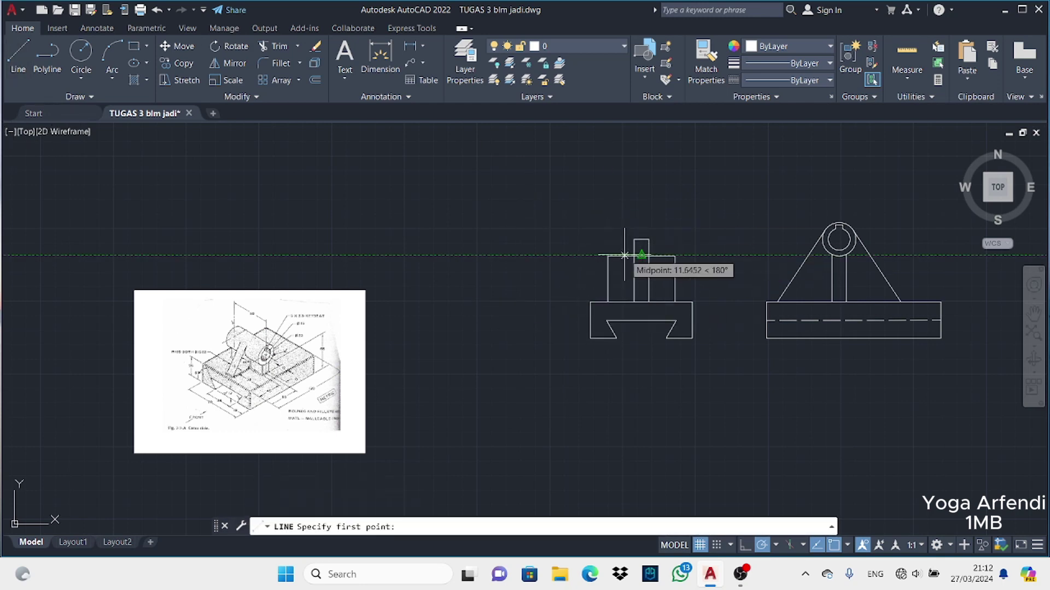
pyautogui.write('15')
# Draw the 50-wide, 23-tall top block starting 25 units along
pyautogui.press('Return')
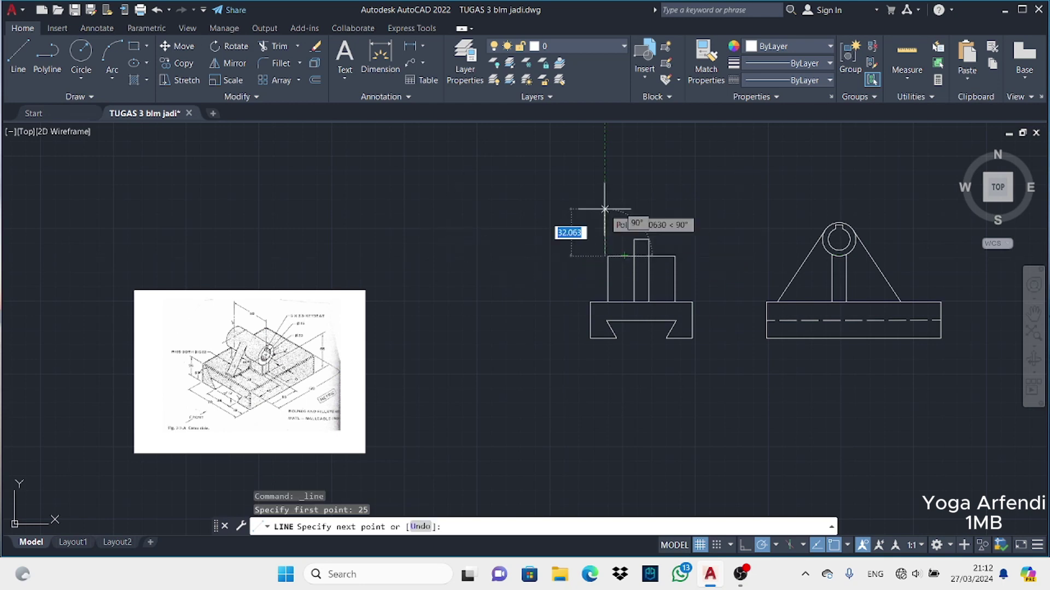
pyautogui.write('23')
pyautogui.press('Return')
pyautogui.write('50')
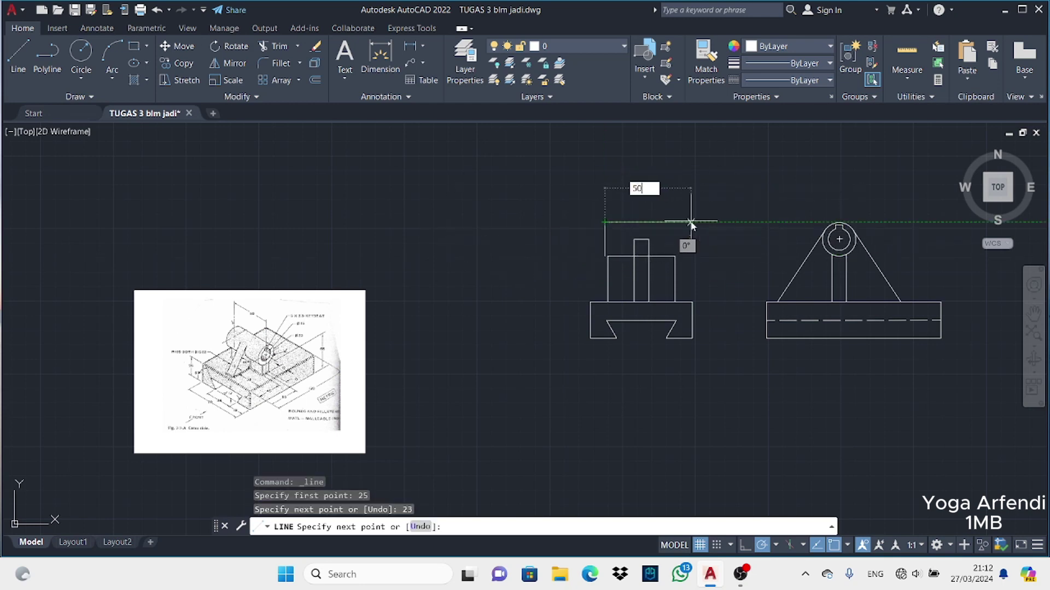
pyautogui.press('Return')
pyautogui.write('23')
pyautogui.press('Return')
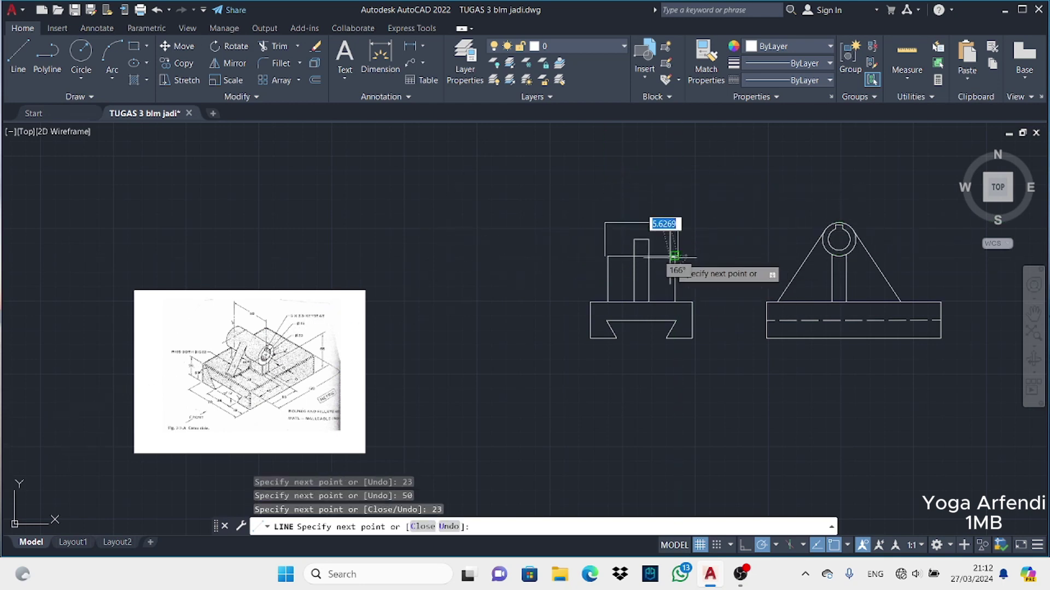
pyautogui.press('Return')
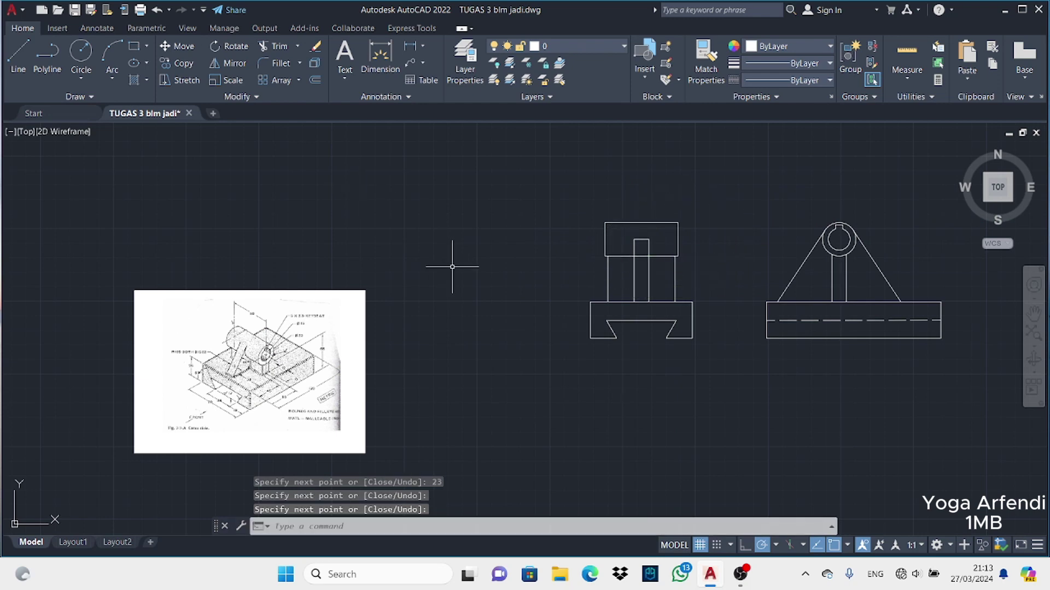
pyautogui.scroll(2, 452, 267)
pyautogui.scroll(1, 422, 330)
# Draw dashed JIS_02 hidden lines across the top block, projected from the side view's circle
pyautogui.click(18, 55)
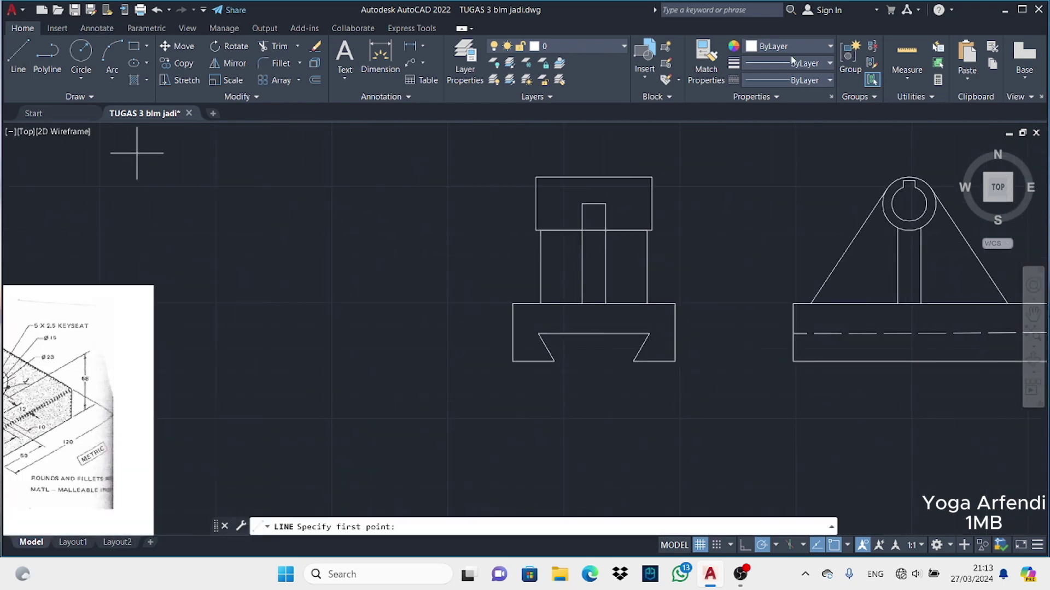
pyautogui.click(803, 80)
pyautogui.click(799, 158)
pyautogui.click(537, 188)
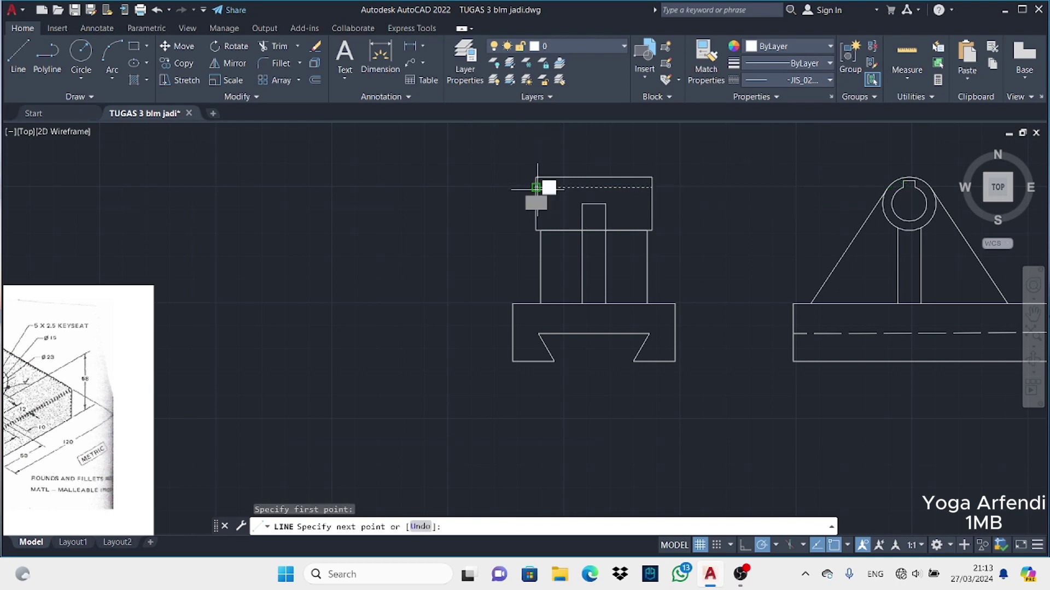
pyautogui.press('Return')
pyautogui.press('Return')
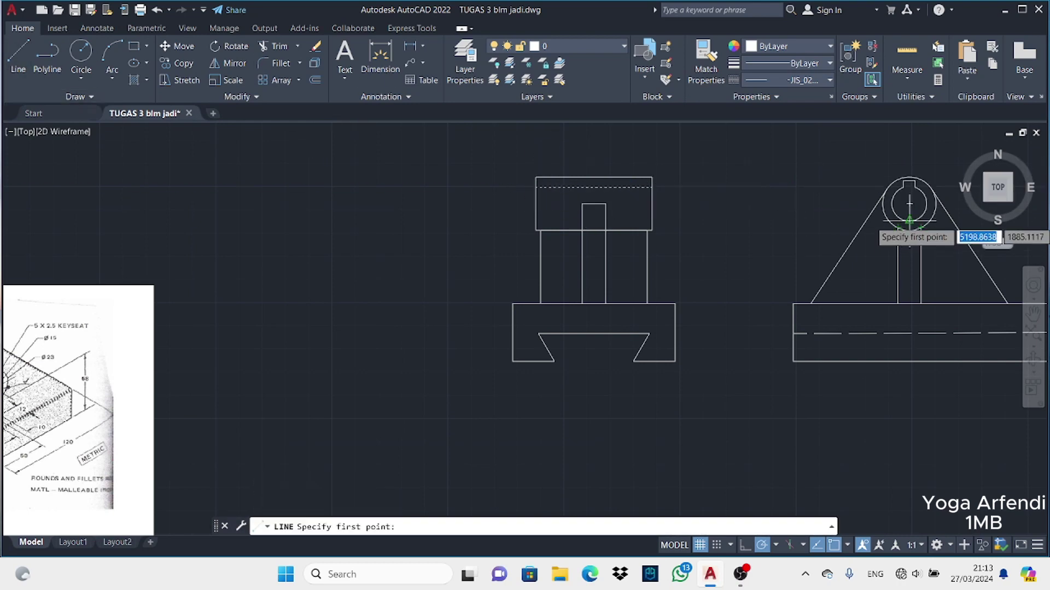
pyautogui.click(652, 220)
pyautogui.click(534, 221)
pyautogui.press('Return')
pyautogui.press('Return')
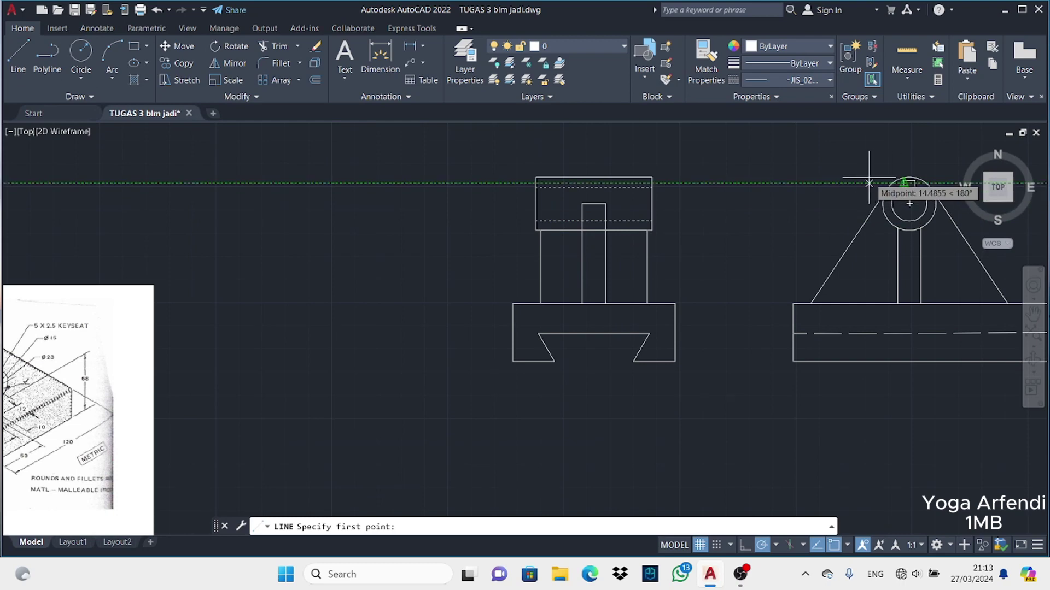
pyautogui.click(823, 180)
pyautogui.click(516, 181)
# Trim the hidden line ends overhanging the block's edges
pyautogui.press('Return')
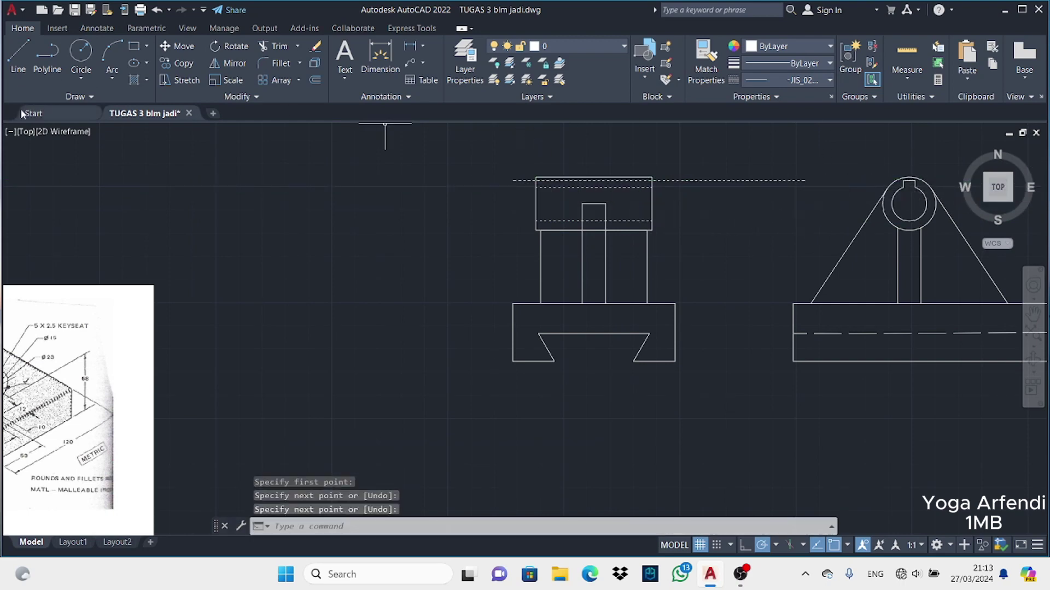
pyautogui.click(274, 46)
pyautogui.moveTo(514, 193); pyautogui.dragTo(745, 206)
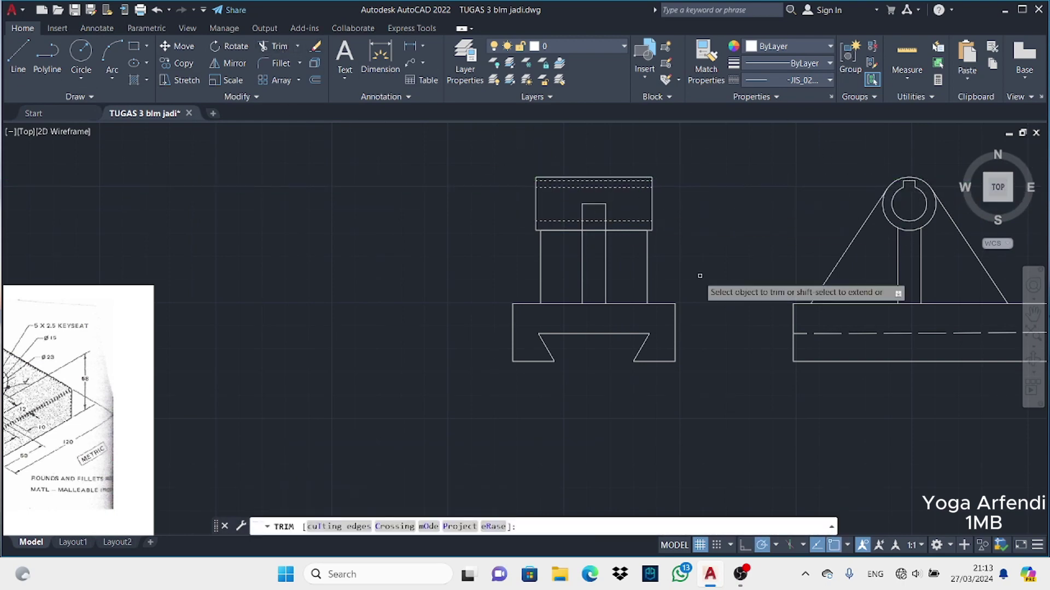
pyautogui.press('Return')
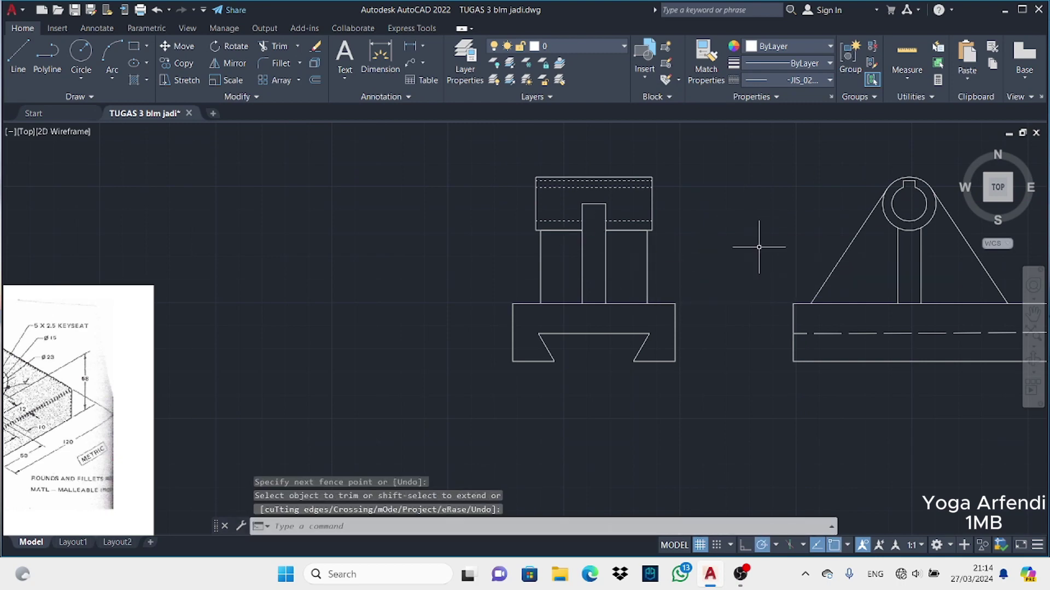
pyautogui.moveTo(759, 247)
pyautogui.mouseDown(button='middle')
pyautogui.moveTo(902, 201)
pyautogui.moveTo(871, 218)
pyautogui.moveTo(626, 250)
pyautogui.moveTo(509, 454)
pyautogui.mouseUp(button='middle')
# Move the side view upward, using its circle centre as the base point
pyautogui.scroll(-1, 641, 248)
pyautogui.write('m')
pyautogui.press('space')
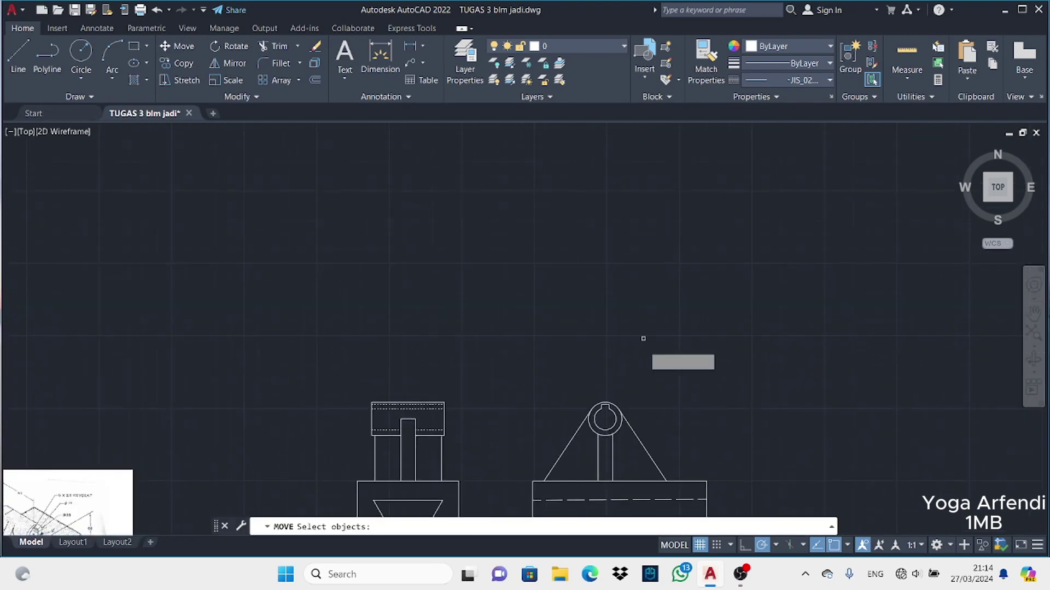
pyautogui.moveTo(528, 370); pyautogui.dragTo(782, 487)
pyautogui.moveTo(783, 487); pyautogui.dragTo(725, 320, button='middle')
pyautogui.moveTo(461, 214); pyautogui.dragTo(468, 375)
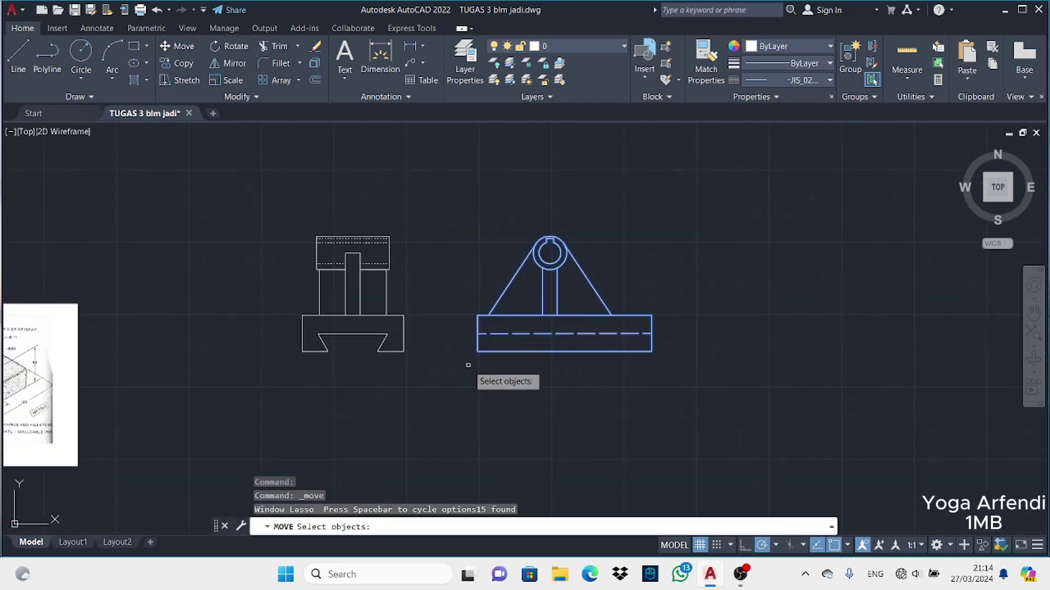
pyautogui.press('space')
pyautogui.click(550, 253)
pyautogui.moveTo(537, 148); pyautogui.dragTo(498, 339, button='middle')
# Rotate the side view's 15 objects 270° about the circle centre
pyautogui.click(509, 252)
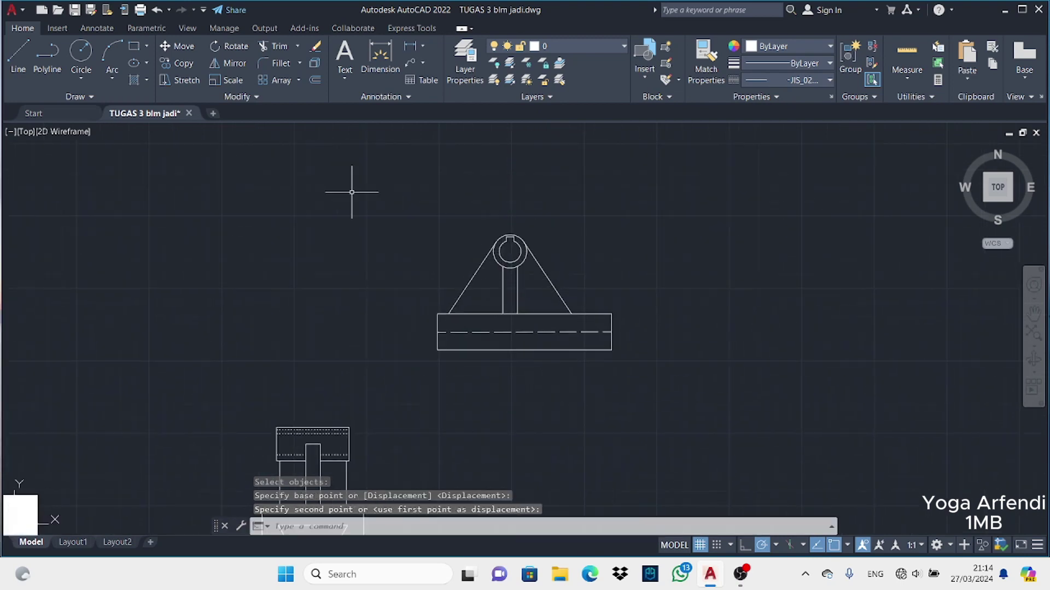
pyautogui.click(230, 46)
pyautogui.moveTo(389, 205)
pyautogui.mouseDown()
pyautogui.moveTo(399, 367)
pyautogui.moveTo(585, 127)
pyautogui.mouseUp()
pyautogui.press('space')
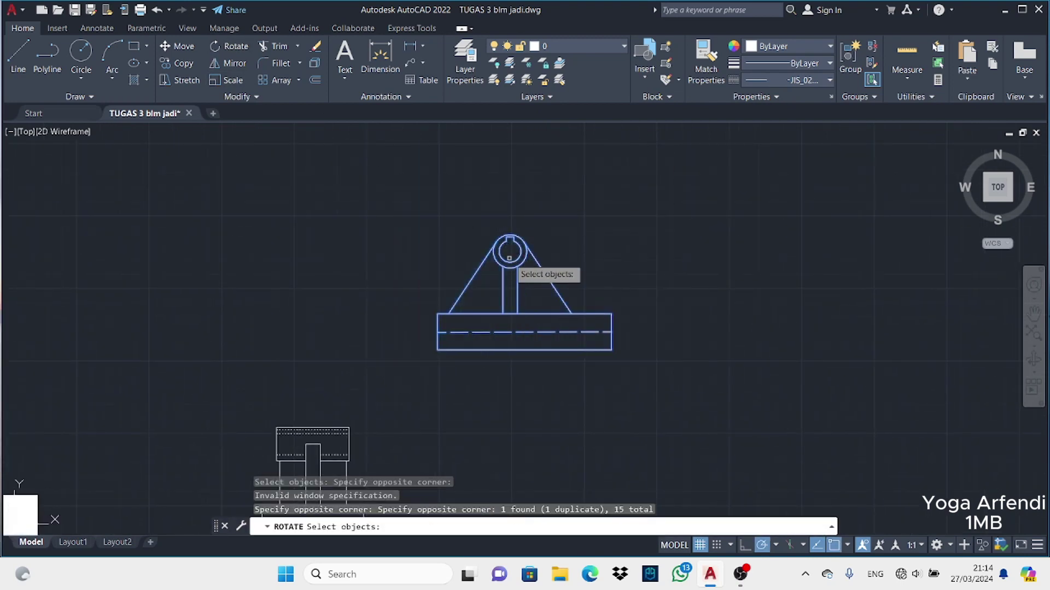
pyautogui.click(510, 251)
pyautogui.click(516, 145)
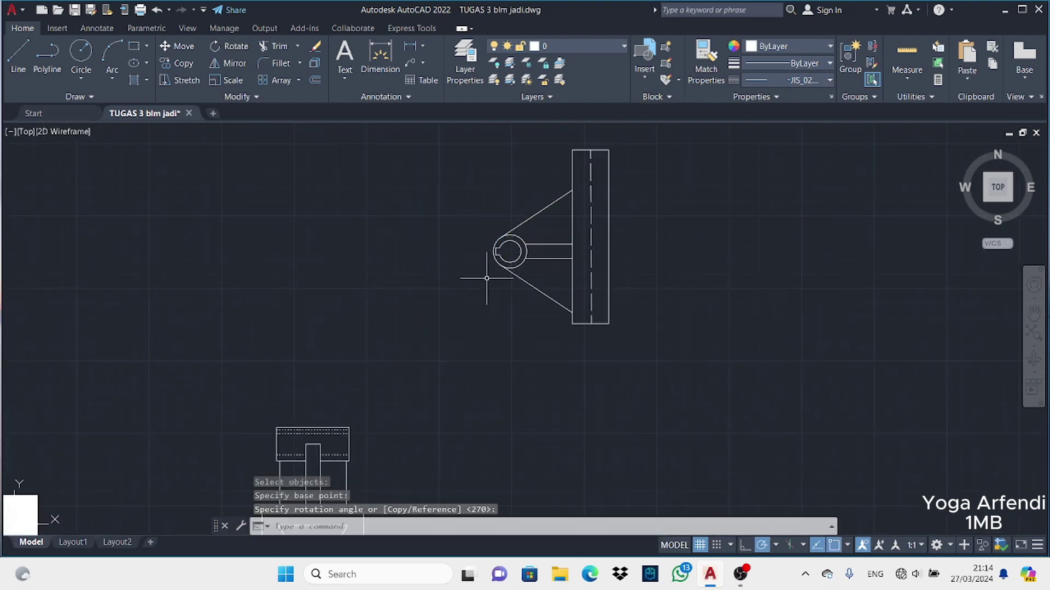
pyautogui.write('l')
pyautogui.press('Return')
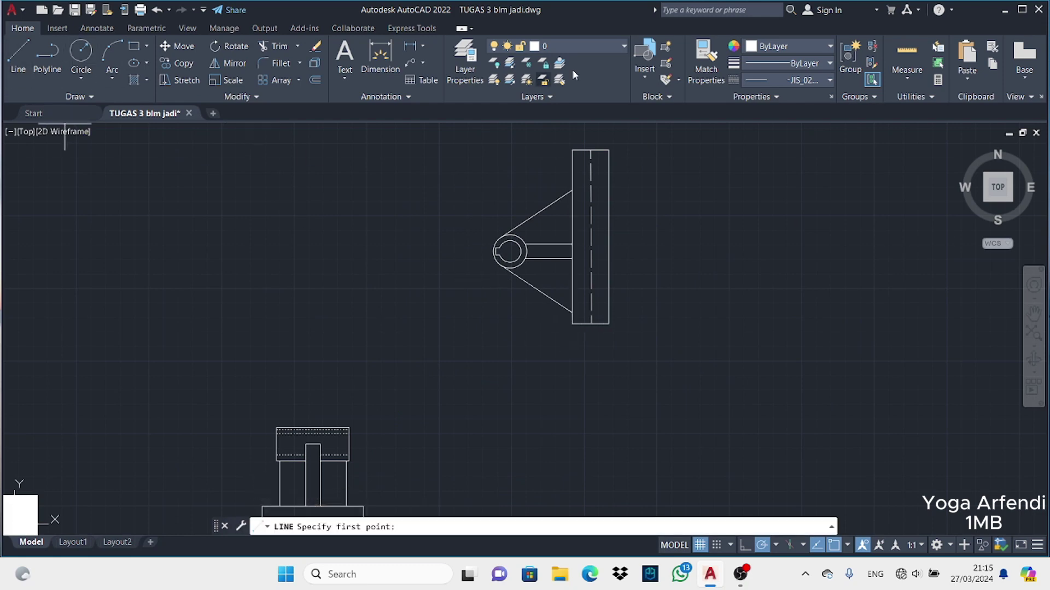
pyautogui.moveTo(355, 331)
pyautogui.mouseDown(button='middle')
pyautogui.moveTo(592, 181)
pyautogui.moveTo(586, 206)
pyautogui.mouseUp(button='middle')
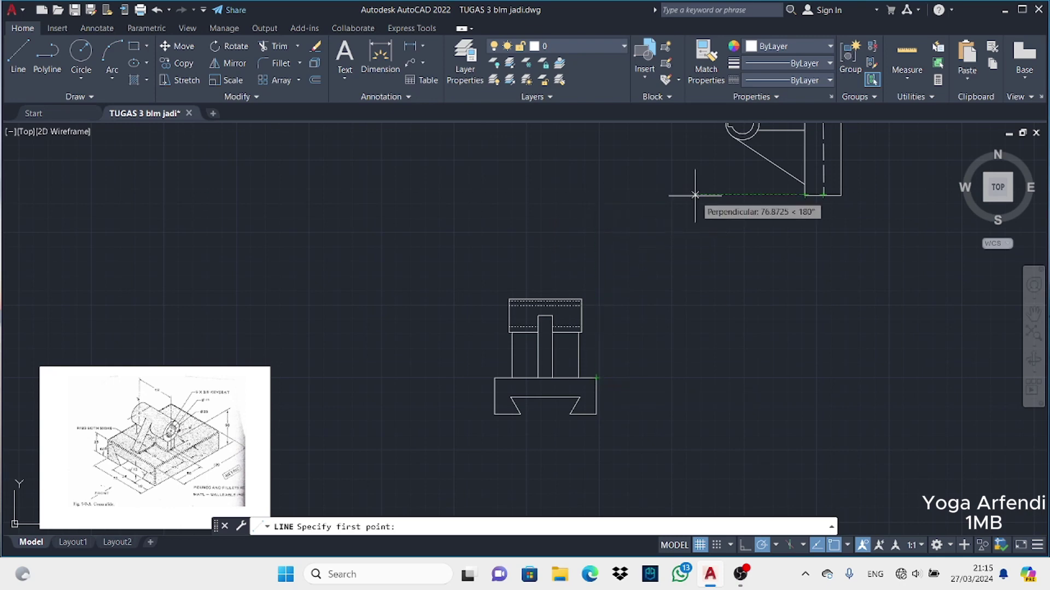
# Draw a 70 by 120 rectangle level with the bracket's bottom
pyautogui.click(596, 195)
pyautogui.write('70')
pyautogui.press('Return')
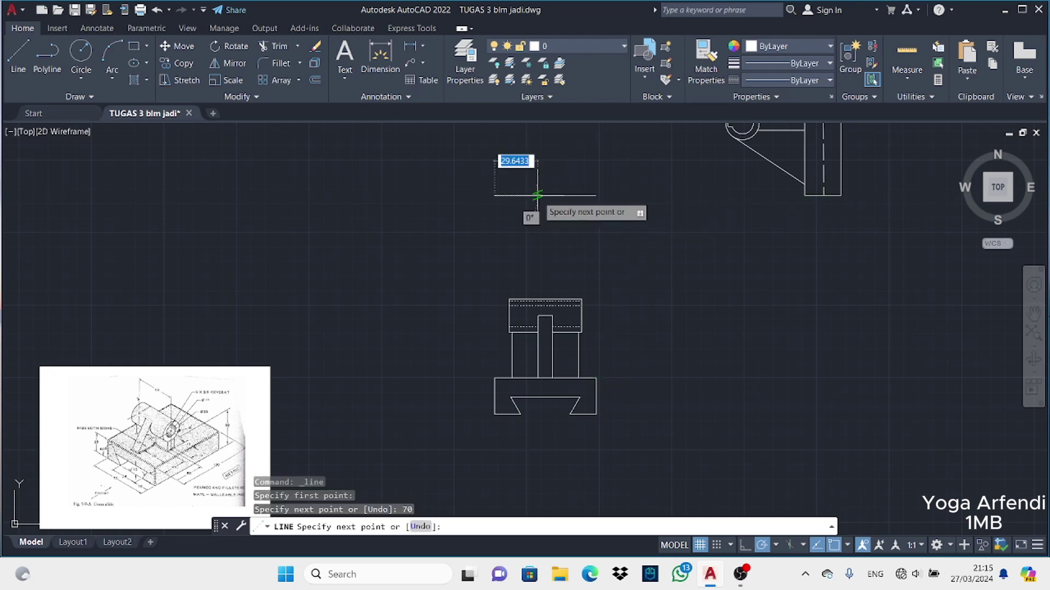
pyautogui.moveTo(495, 136)
pyautogui.mouseDown(button='middle')
pyautogui.moveTo(481, 170)
pyautogui.moveTo(485, 131)
pyautogui.moveTo(457, 187)
pyautogui.moveTo(416, 352)
pyautogui.mouseUp(button='middle')
pyautogui.press('Return')
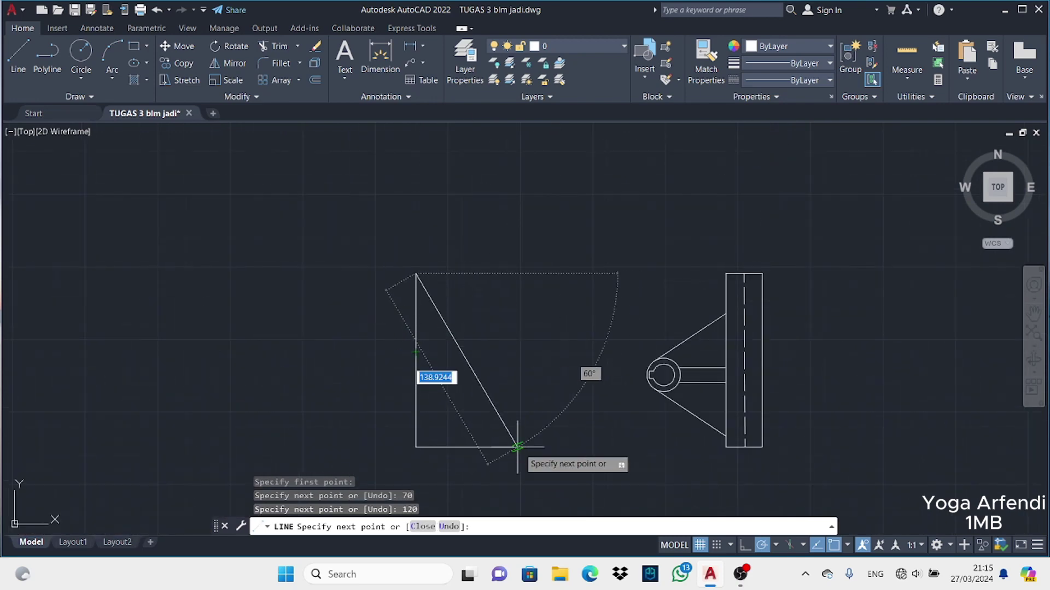
pyautogui.press('Escape')
# Delete the stray lines beside the bracket view
pyautogui.moveTo(503, 428); pyautogui.dragTo(550, 288, button='middle')
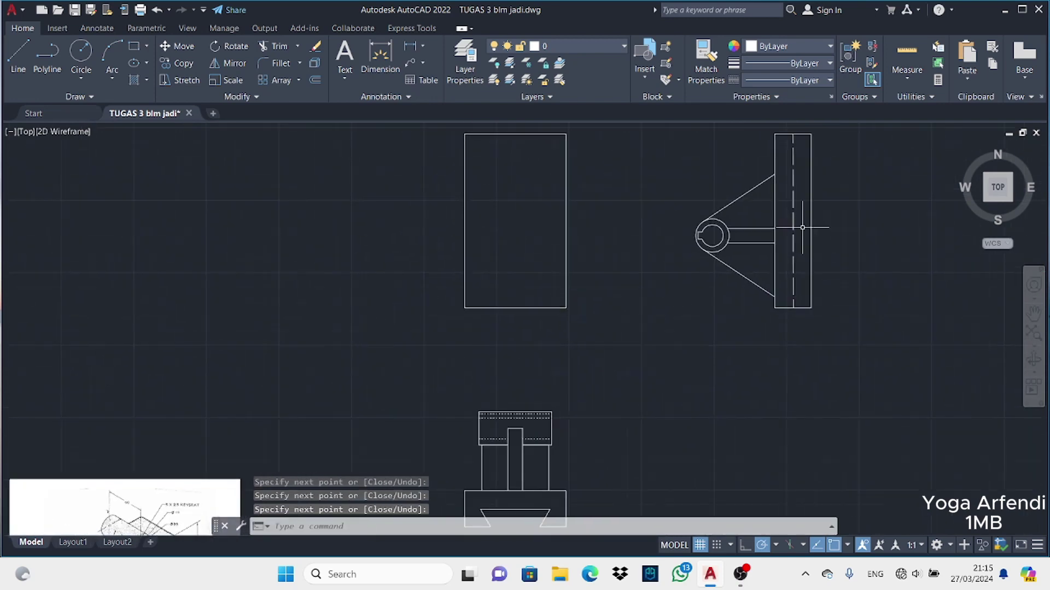
pyautogui.moveTo(679, 139); pyautogui.dragTo(814, 377)
pyautogui.press('Delete')
pyautogui.press('space')
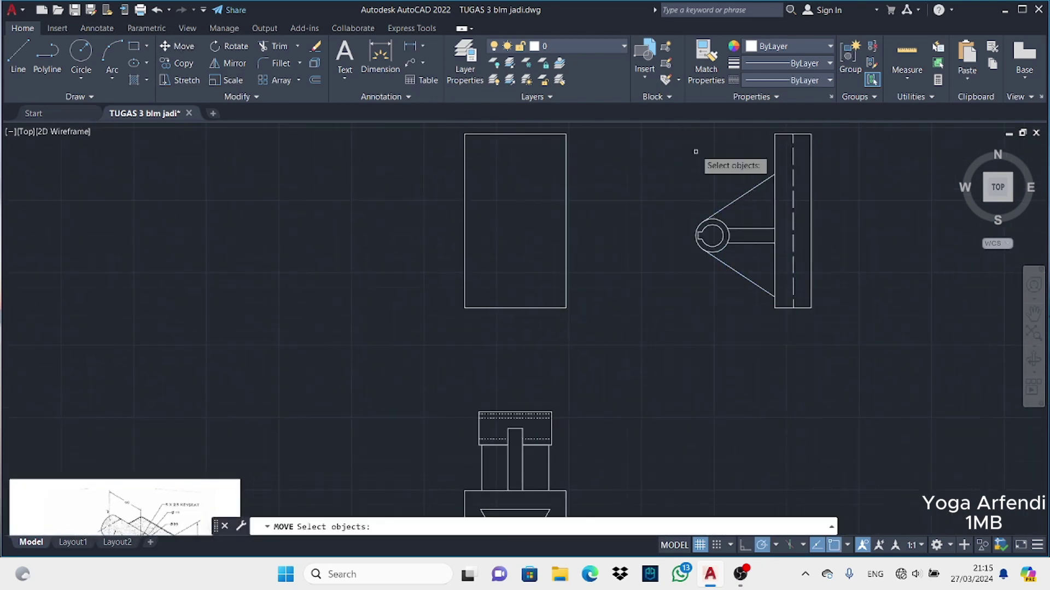
pyautogui.moveTo(696, 151); pyautogui.dragTo(832, 394)
pyautogui.press('Return')
# Move the bracket view's 15 objects beside the rectangle, using its bottom corner
pyautogui.click(182, 46)
pyautogui.click(695, 129)
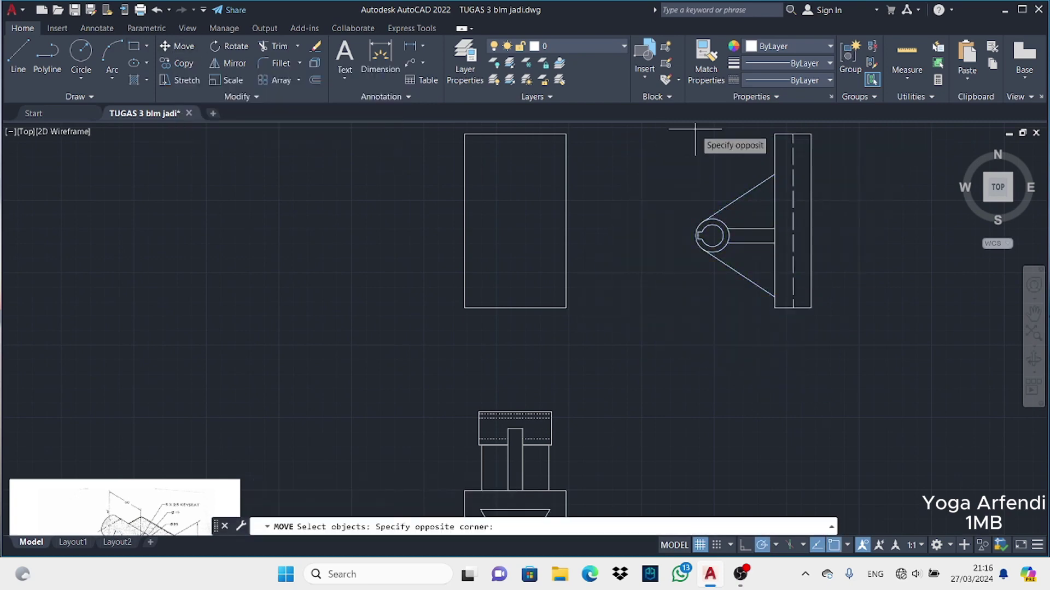
pyautogui.click(847, 331)
pyautogui.press('Return')
pyautogui.click(793, 308)
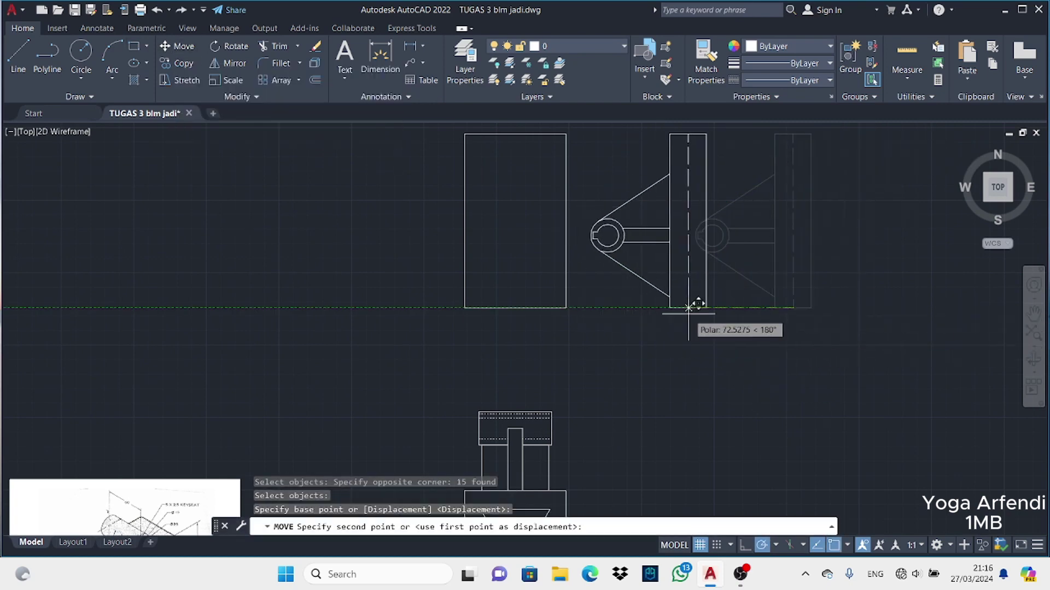
pyautogui.click(689, 308)
# Move the 24-object front view left of the rectangle, aligned with its bottom
pyautogui.click(182, 45)
pyautogui.moveTo(387, 390); pyautogui.dragTo(550, 489)
pyautogui.scroll(-2, 605, 481)
pyautogui.press('Return')
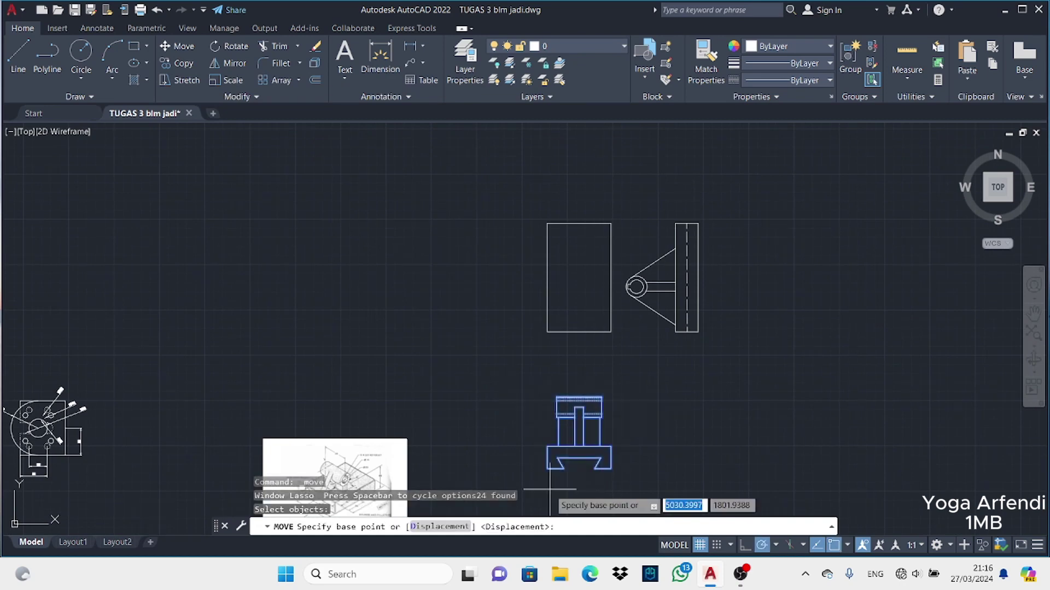
pyautogui.click(579, 457)
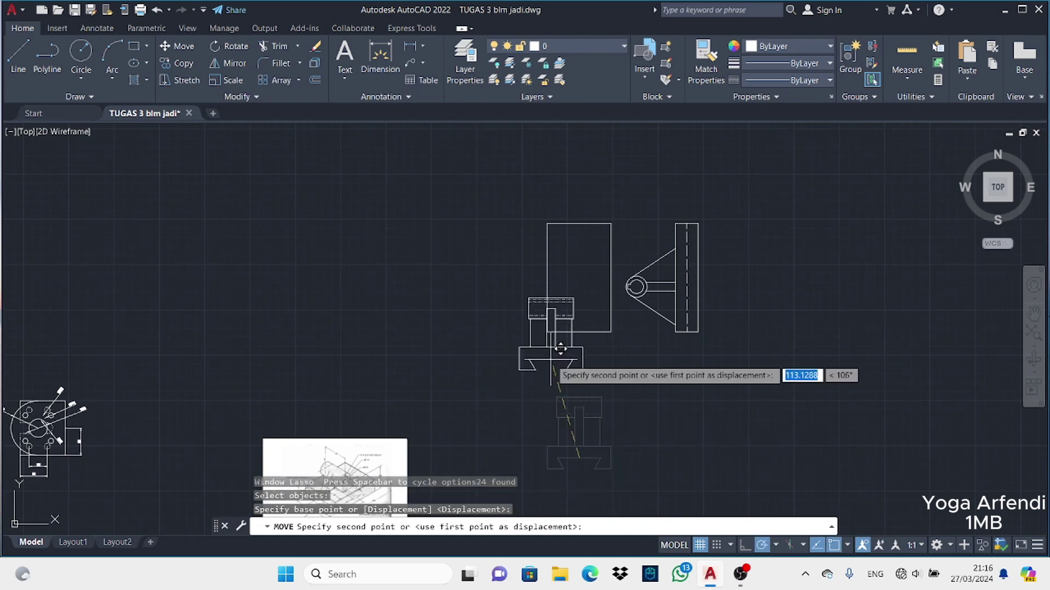
pyautogui.click(516, 307)
pyautogui.click(178, 46)
pyautogui.moveTo(454, 246); pyautogui.dragTo(544, 358)
pyautogui.press('Return')
pyautogui.click(529, 328)
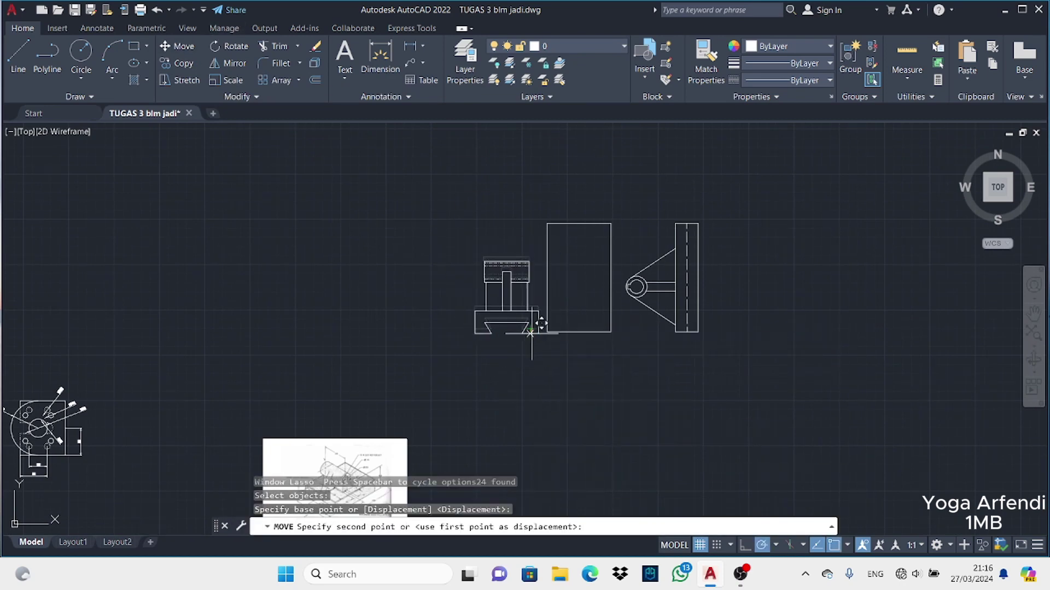
pyautogui.click(522, 331)
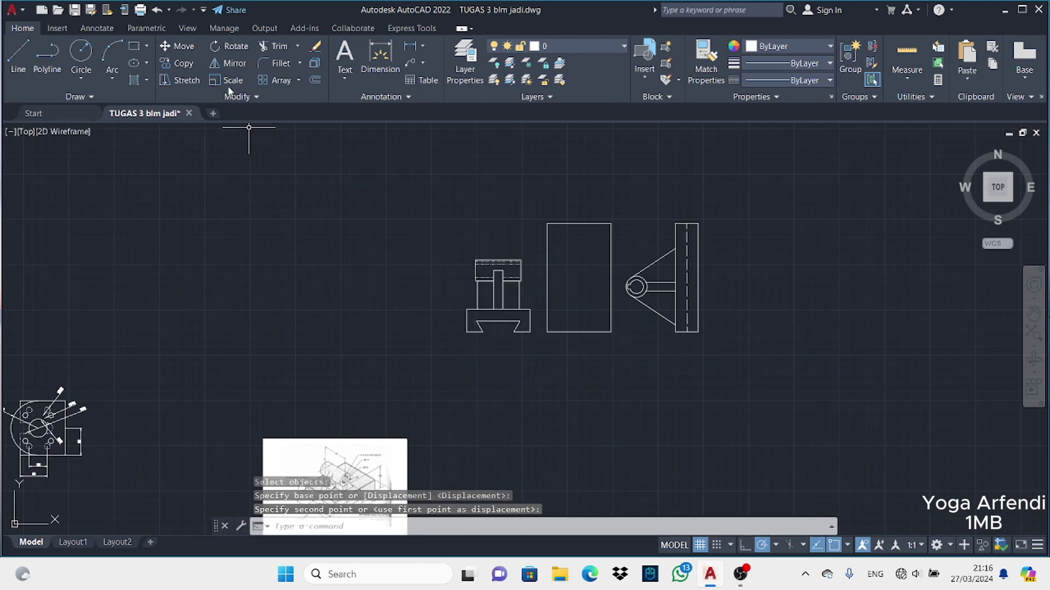
pyautogui.click(15, 54)
pyautogui.click(548, 309)
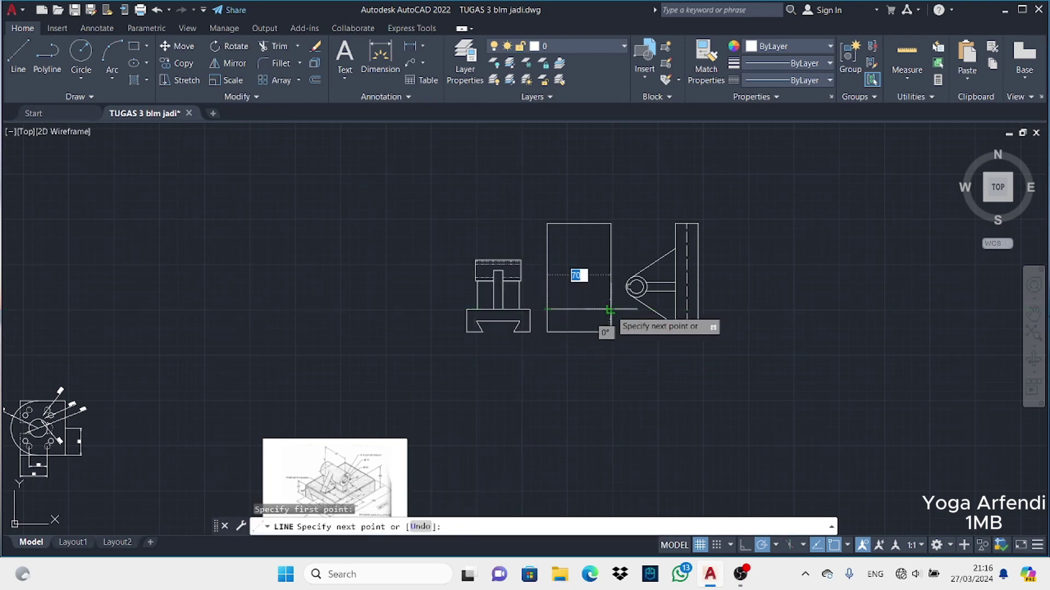
pyautogui.click(610, 309)
pyautogui.press('Return')
pyautogui.press('Return')
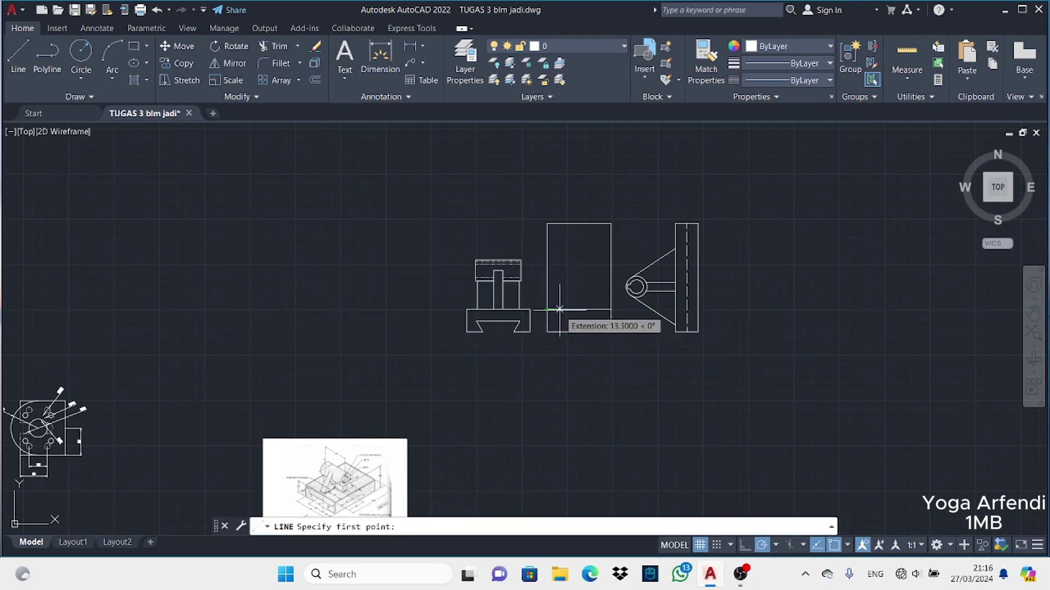
pyautogui.write('30')
pyautogui.press('Return')
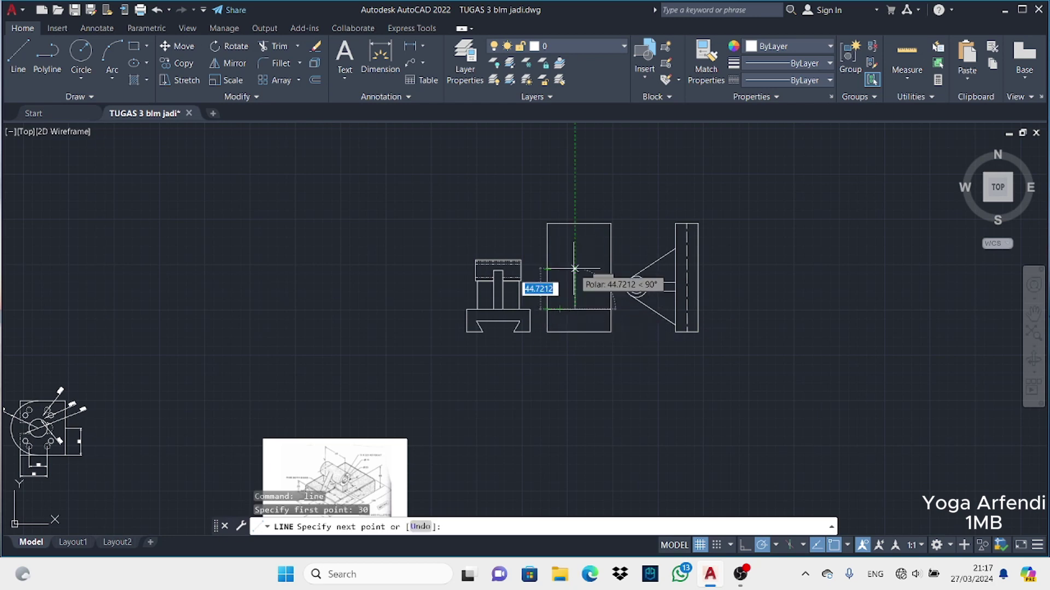
pyautogui.write('10')
pyautogui.press('Return')
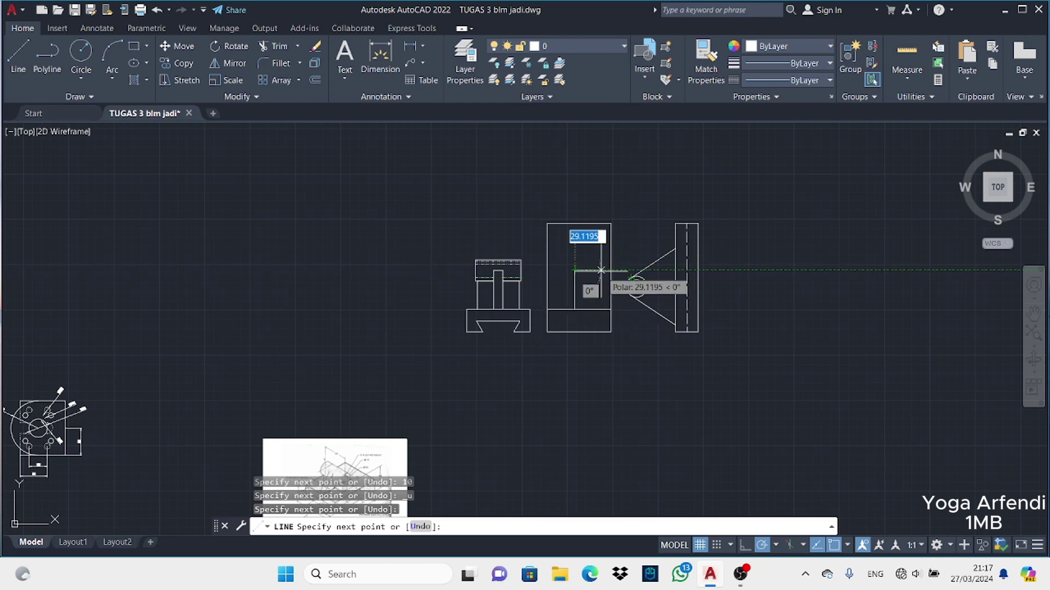
pyautogui.write('10')
pyautogui.press('Return')
pyautogui.click(584, 309)
pyautogui.press('Return')
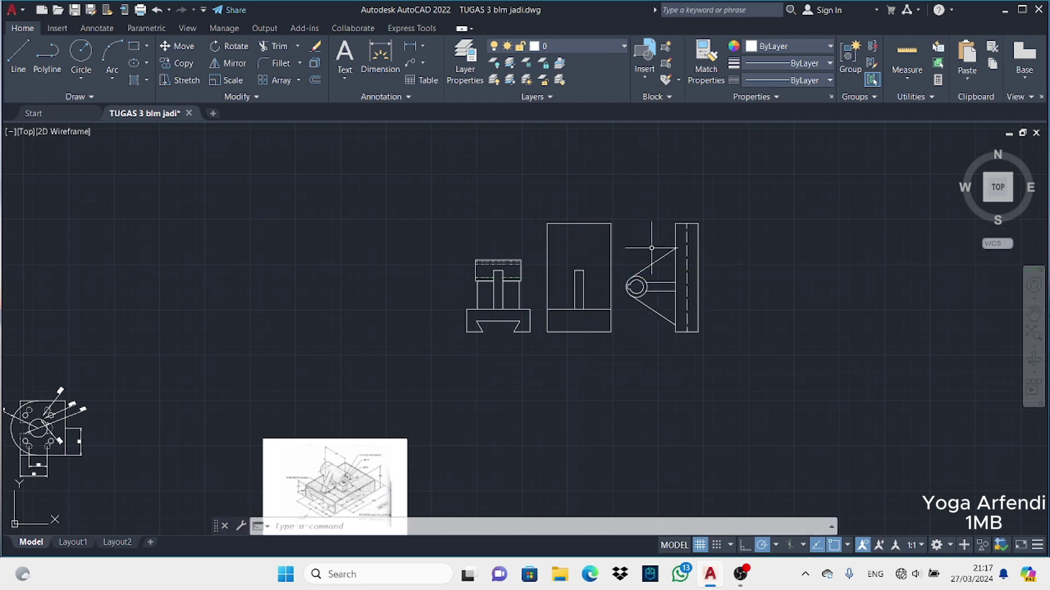
pyautogui.press('Return')
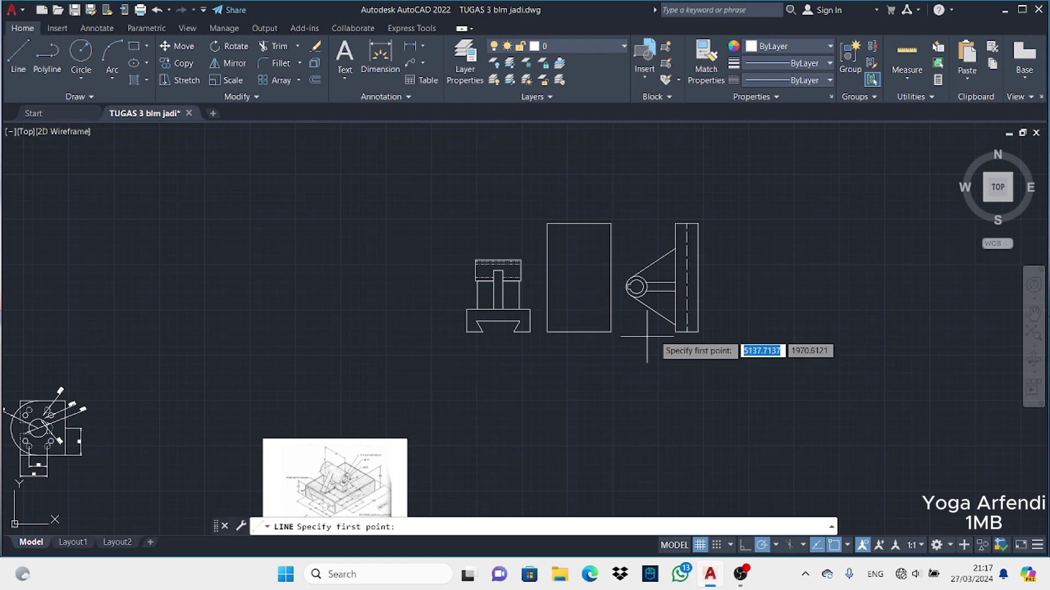
pyautogui.click(610, 325)
pyautogui.click(547, 325)
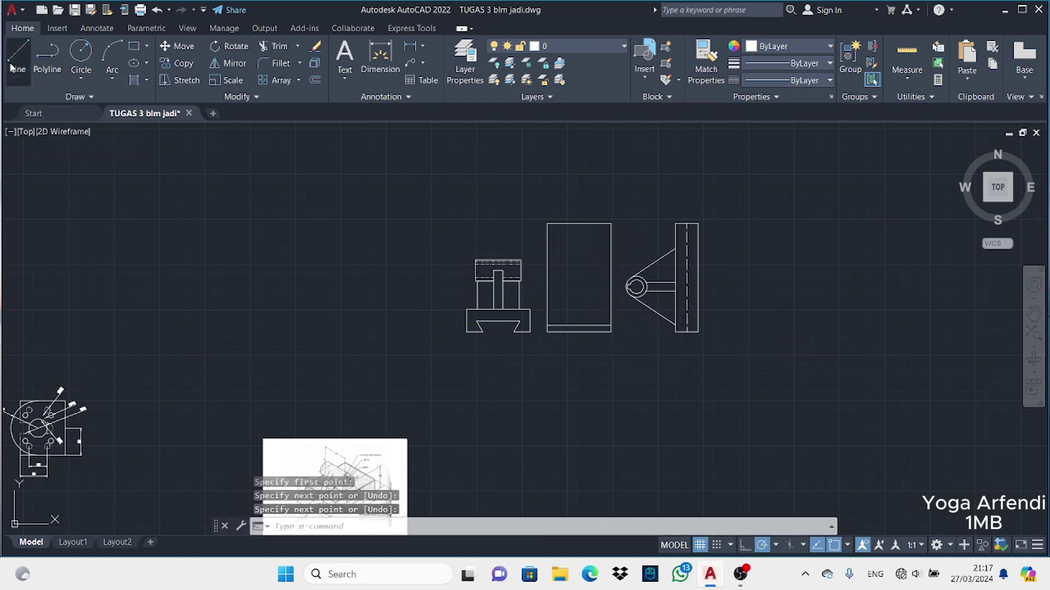
# Draw a 10-wide upright block starting 30 units along the base strip
pyautogui.click(13, 66)
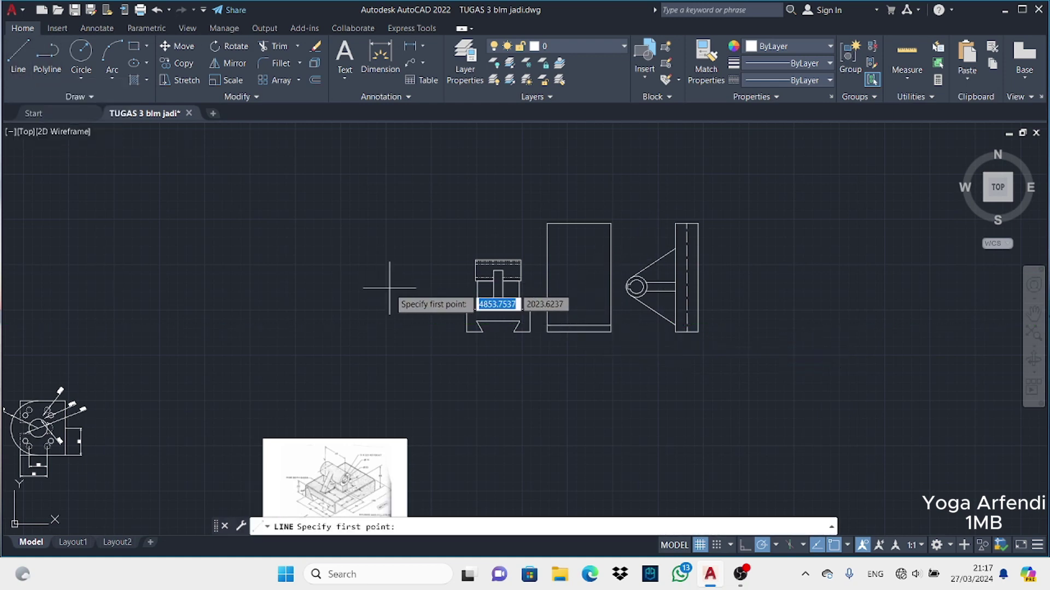
pyautogui.scroll(2, 389, 288)
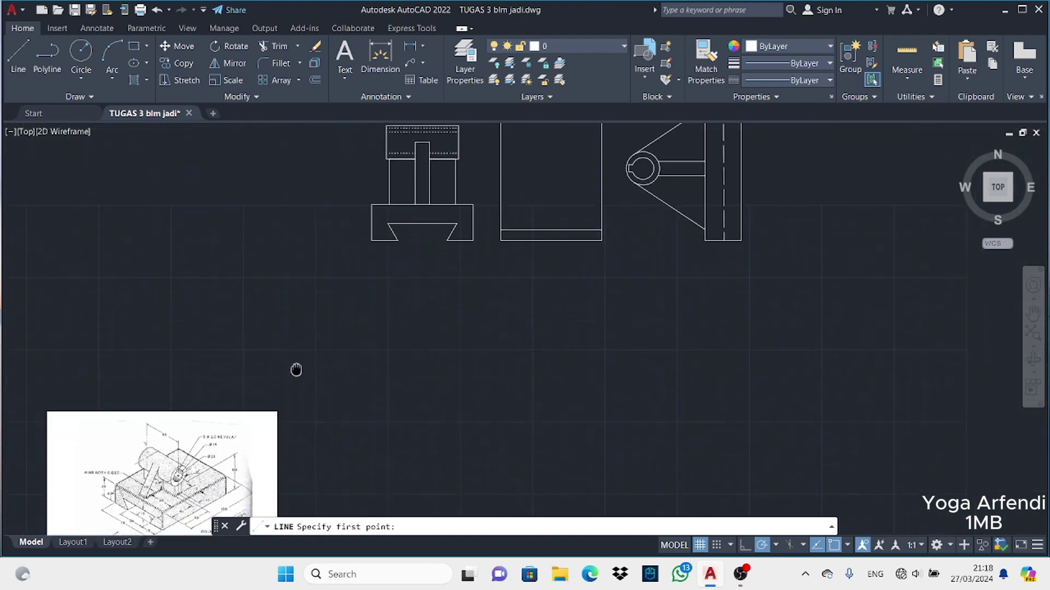
pyautogui.scroll(1, 295, 370)
pyautogui.write('30')
pyautogui.press('Return')
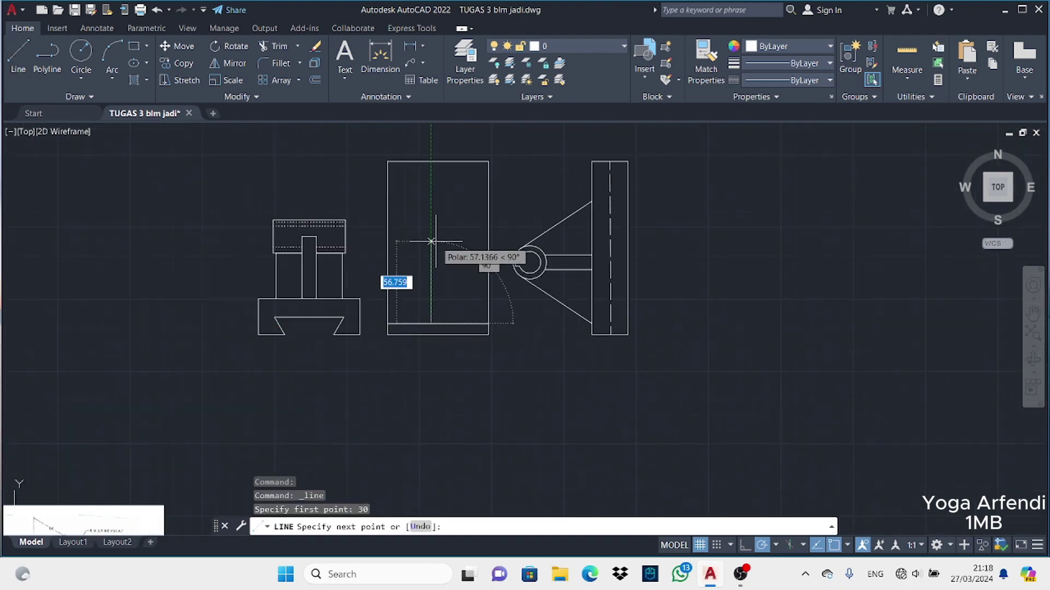
pyautogui.click(431, 276)
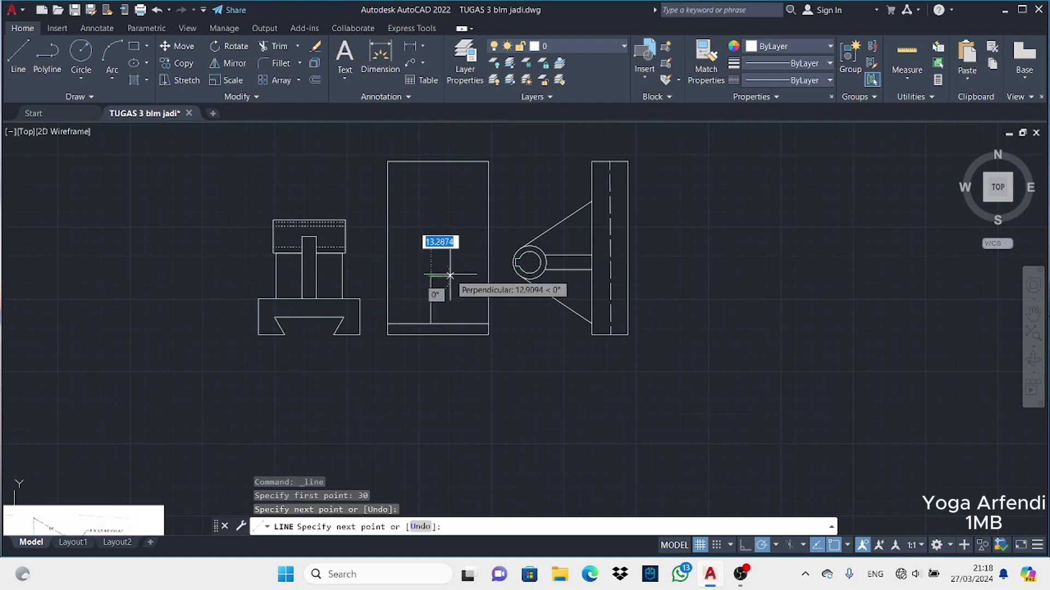
pyautogui.write('10')
pyautogui.press('Return')
pyautogui.click(446, 323)
pyautogui.press('Return')
pyautogui.press('Return')
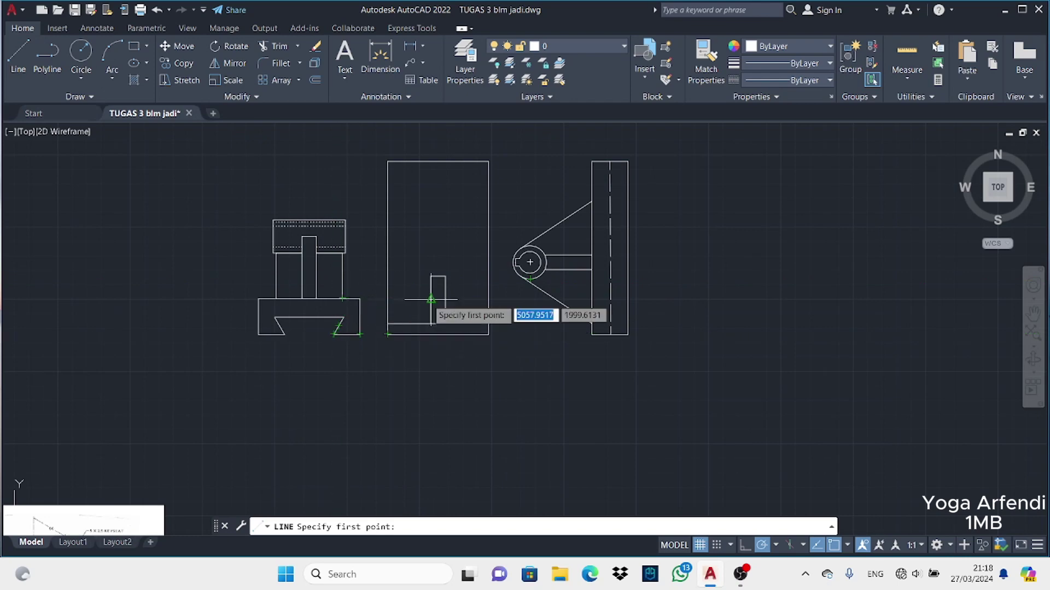
# Pan and zoom to compare the three views against the reference picture
pyautogui.moveTo(254, 351); pyautogui.dragTo(335, 260, button='middle')
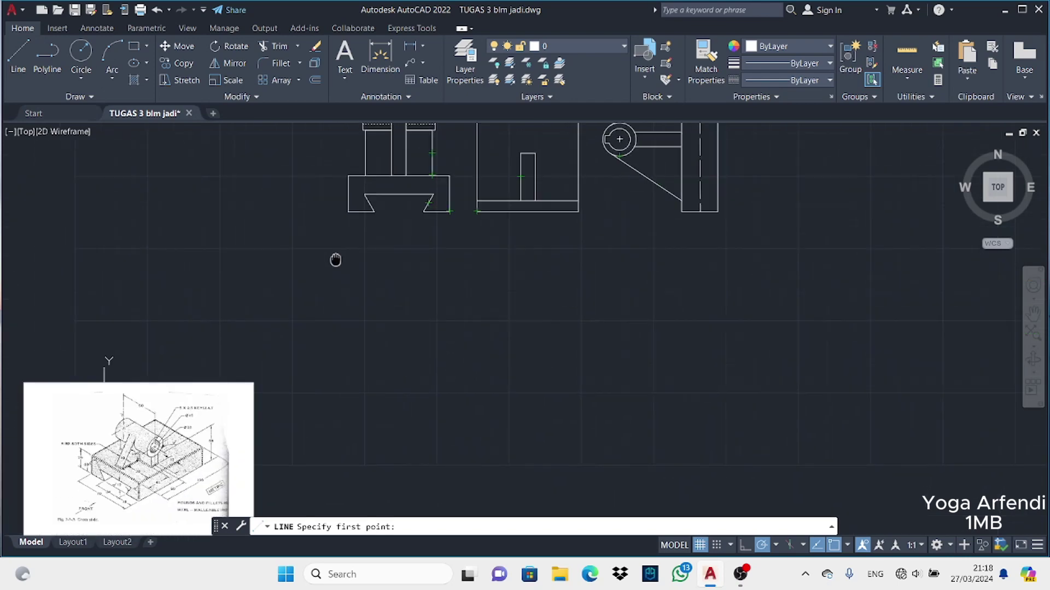
pyautogui.scroll(2, 335, 259)
pyautogui.scroll(2, 218, 363)
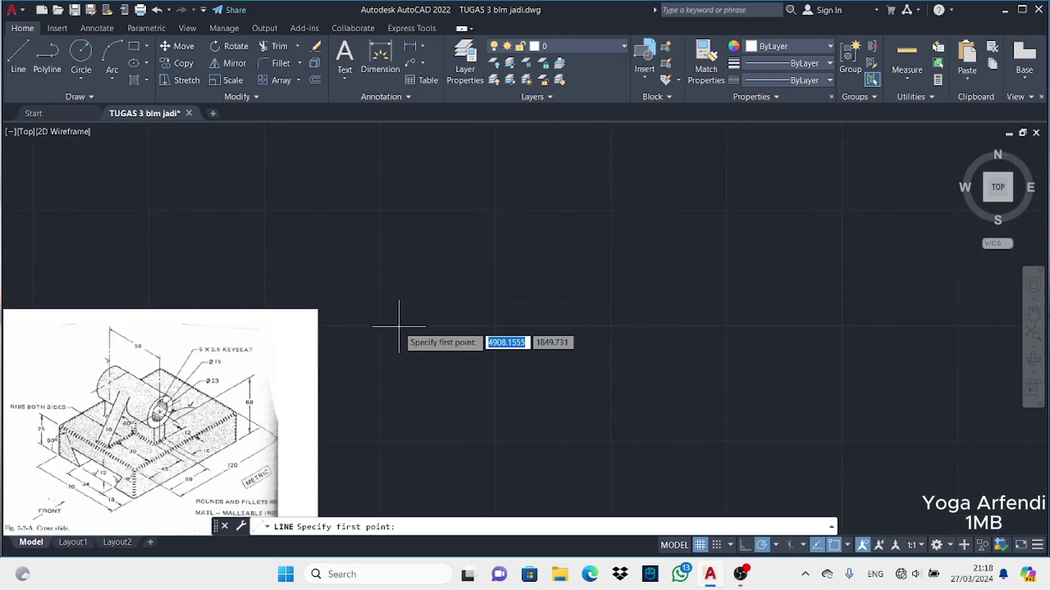
pyautogui.moveTo(398, 326); pyautogui.dragTo(324, 404, button='middle')
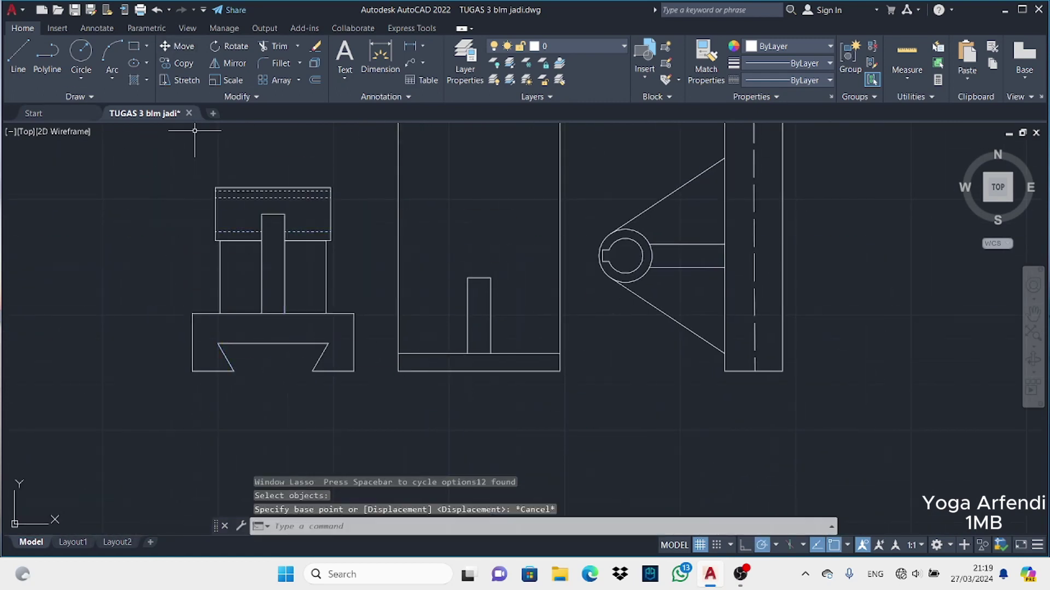
# Try moving the left view and its upper part, then undo the misplaced move
pyautogui.moveTo(149, 160); pyautogui.dragTo(379, 375)
pyautogui.press('Return')
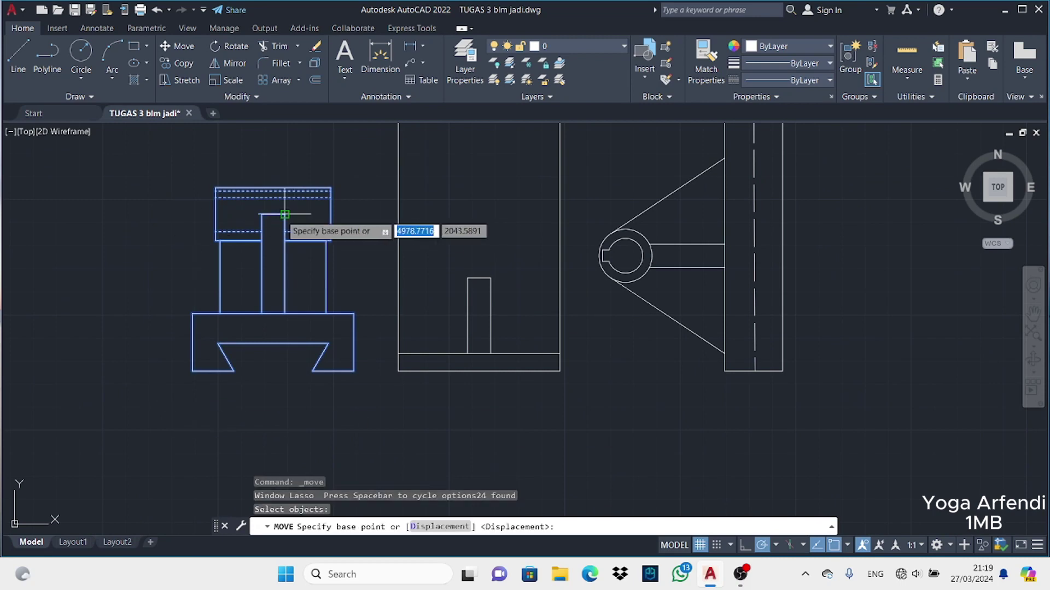
pyautogui.click(274, 214)
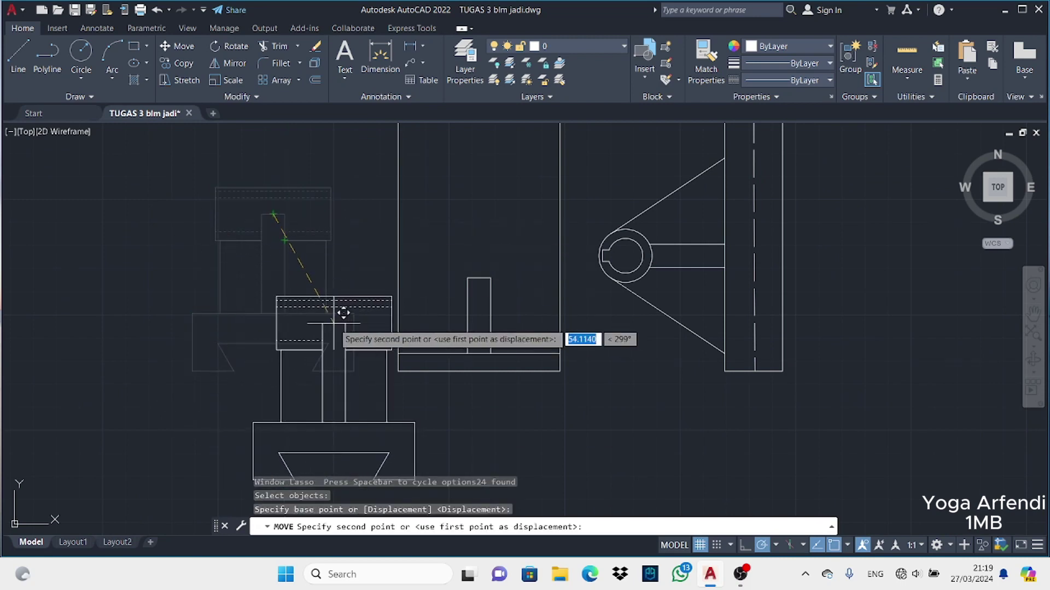
pyautogui.click(329, 316)
pyautogui.click(176, 46)
pyautogui.moveTo(222, 255); pyautogui.dragTo(375, 311)
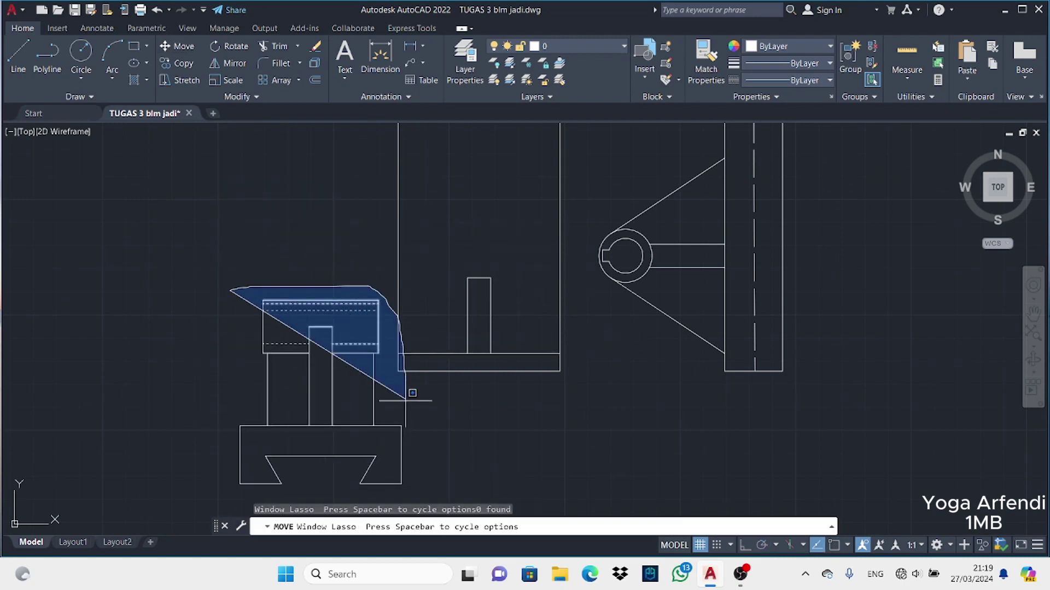
pyautogui.moveTo(235, 290); pyautogui.dragTo(405, 405)
pyautogui.press('Return')
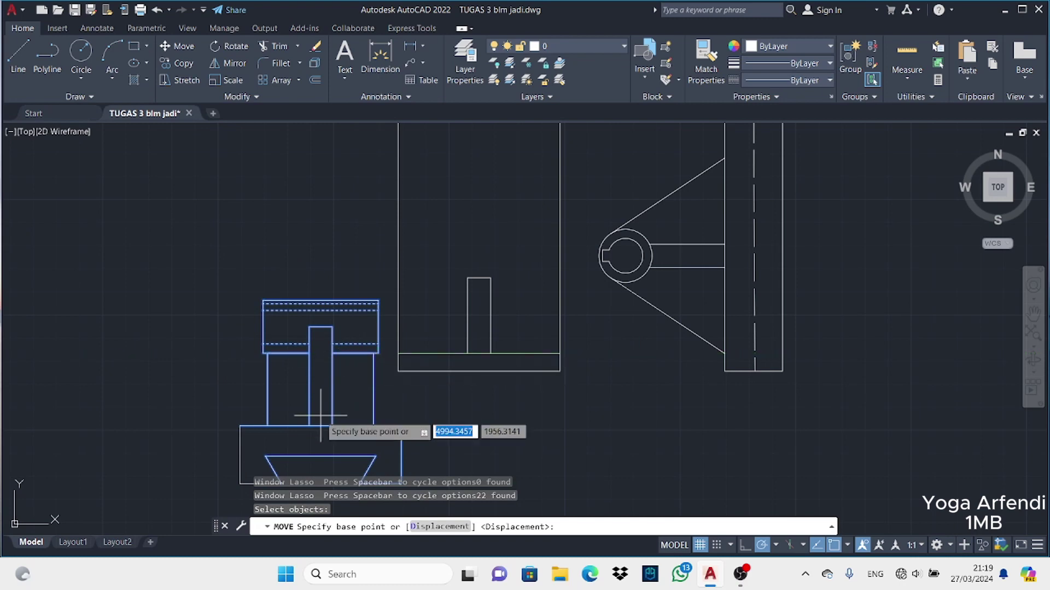
pyautogui.click(321, 425)
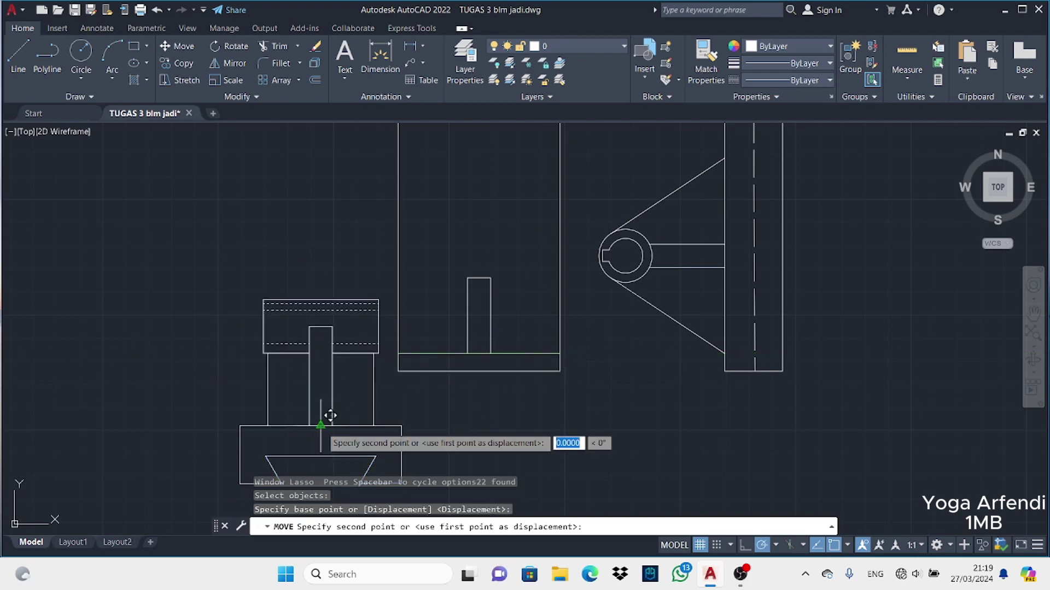
pyautogui.click(339, 353)
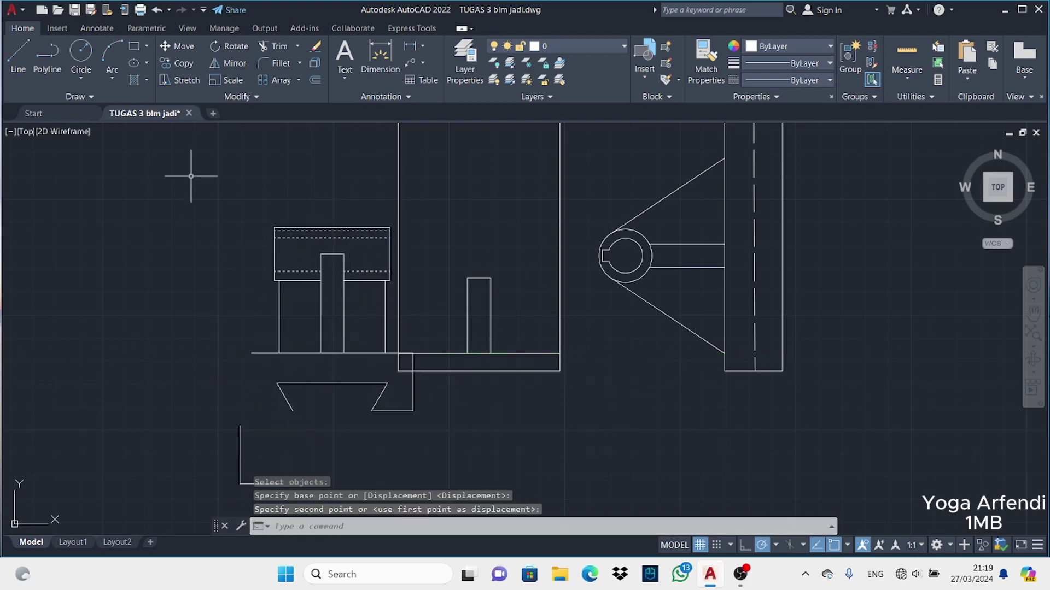
pyautogui.click(390, 353)
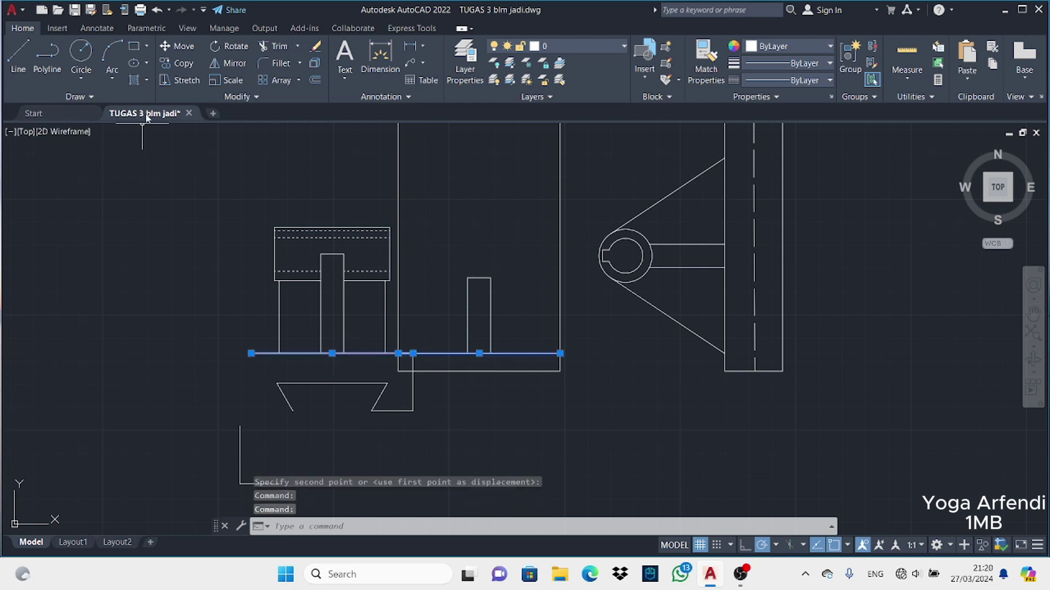
pyautogui.hotkey('ctrl', 'z')
pyautogui.hotkey('ctrl', 'z')
pyautogui.hotkey('ctrl', 'z')
# Move the whole left view flush against the middle view's left edge
pyautogui.click(177, 46)
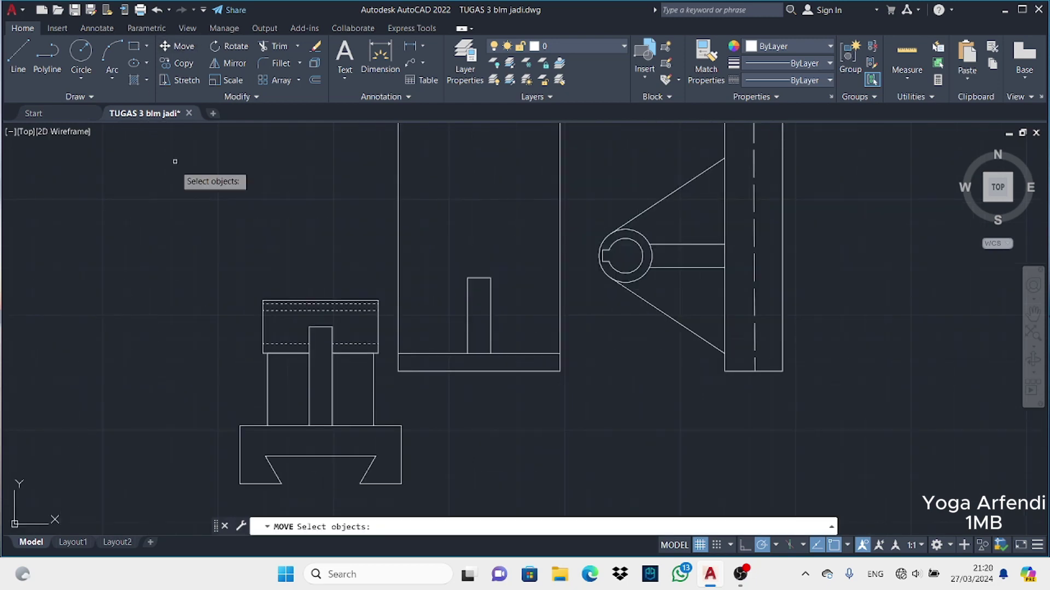
pyautogui.moveTo(175, 161)
pyautogui.mouseDown()
pyautogui.moveTo(211, 277)
pyautogui.moveTo(311, 436)
pyautogui.mouseUp()
pyautogui.press('Return')
pyautogui.scroll(-1, 399, 427)
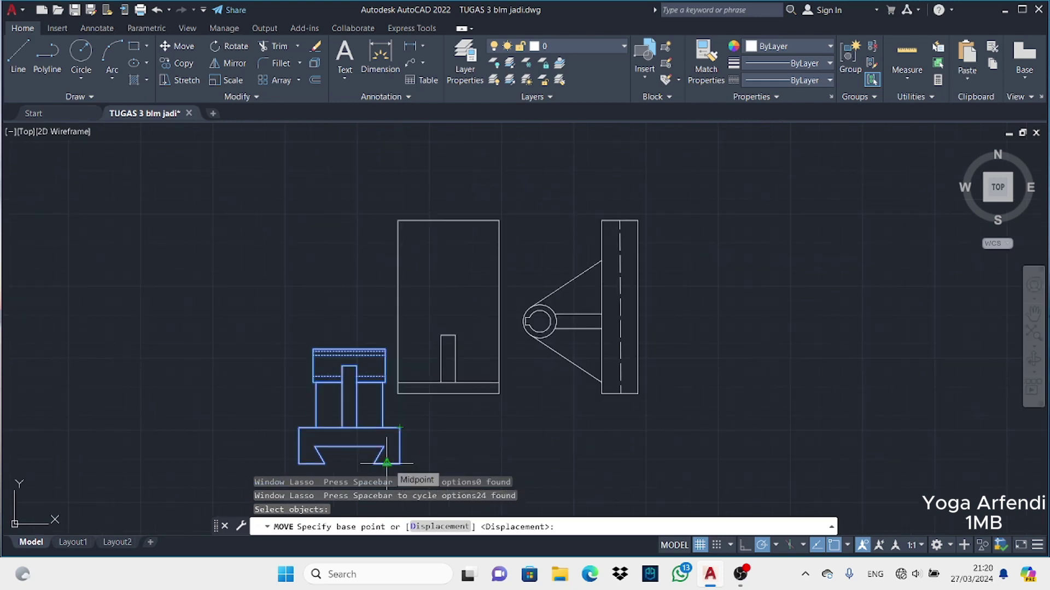
pyautogui.click(399, 427)
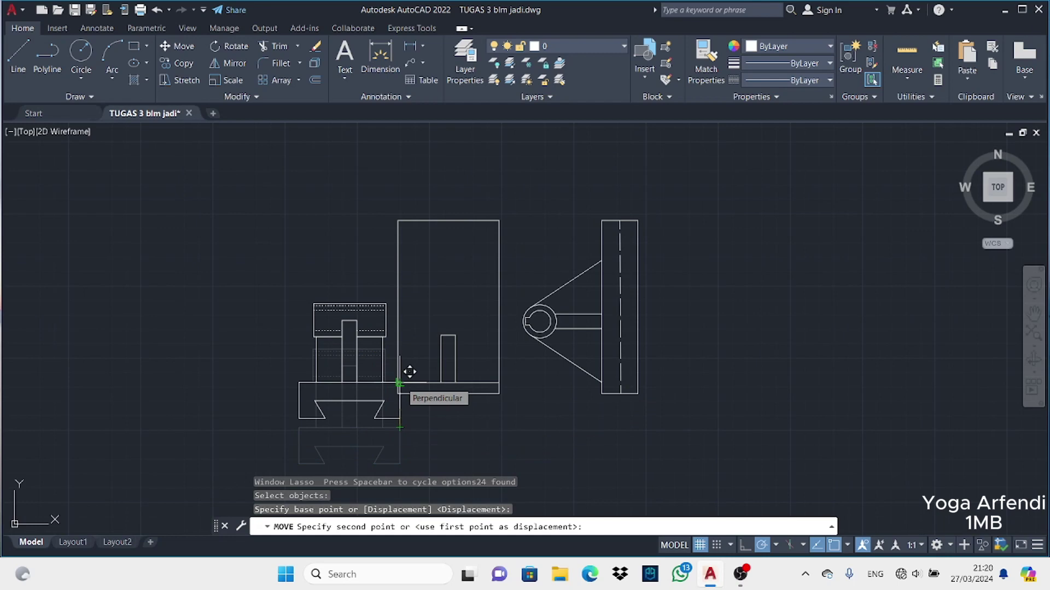
pyautogui.click(410, 372)
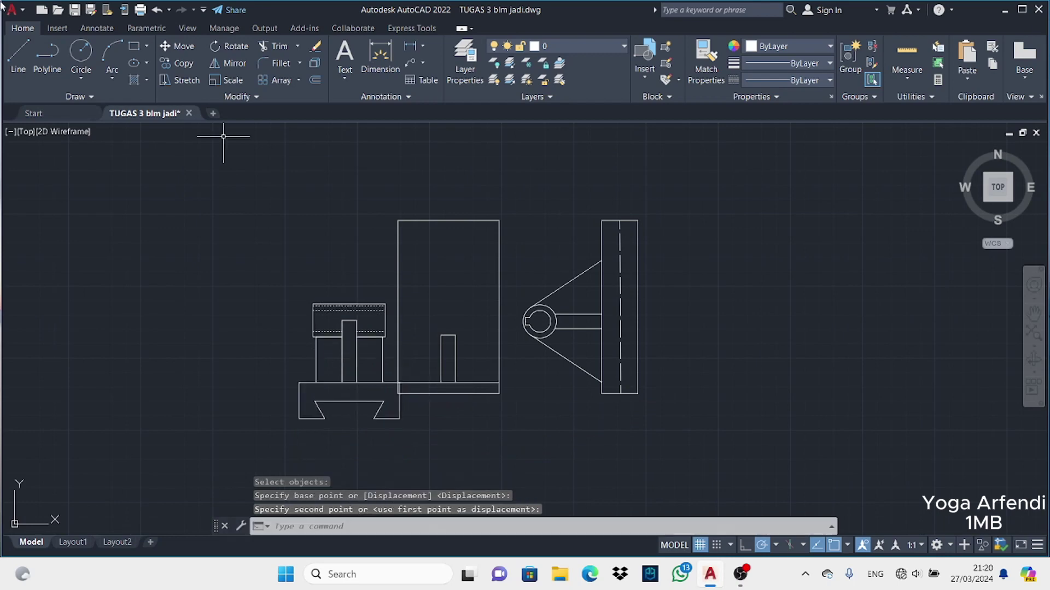
pyautogui.click(18, 54)
# Draw a horizontal line across the middle view level with the block's top
pyautogui.click(398, 337)
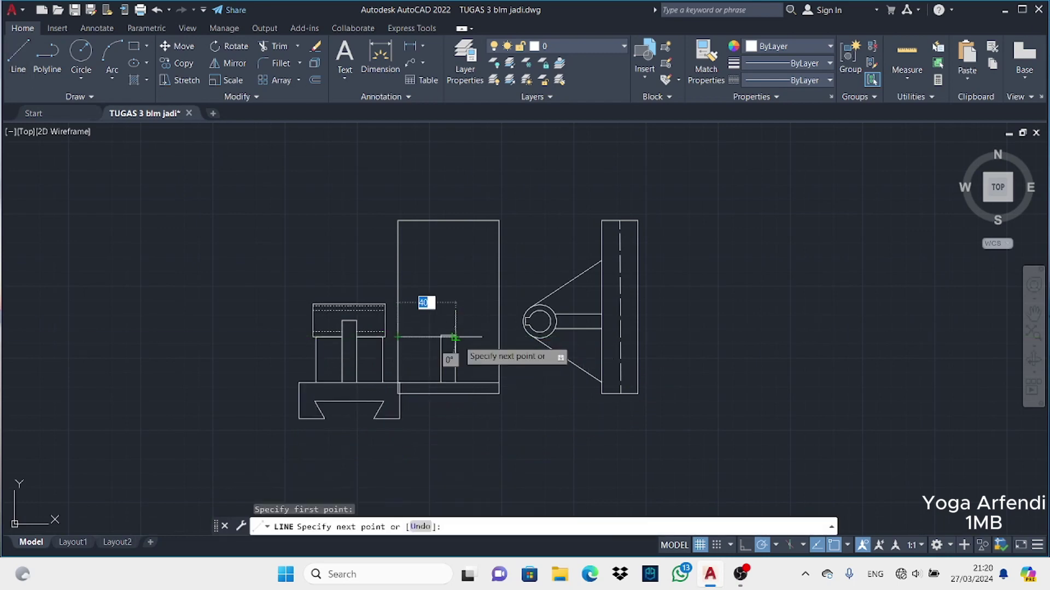
pyautogui.click(498, 337)
pyautogui.press('Return')
pyautogui.press('Return')
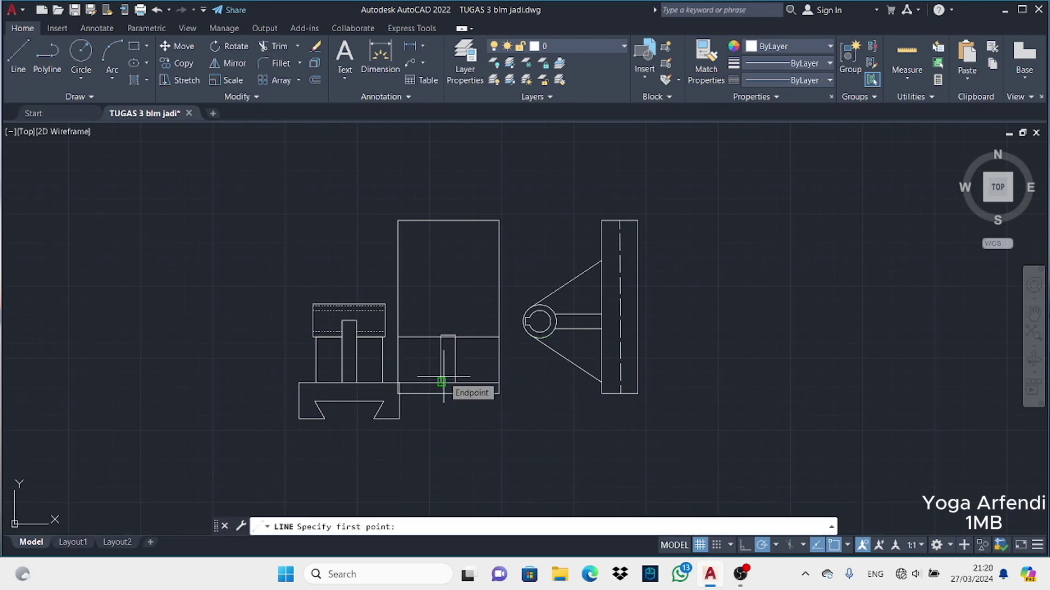
pyautogui.moveTo(351, 391); pyautogui.dragTo(287, 375, button='middle')
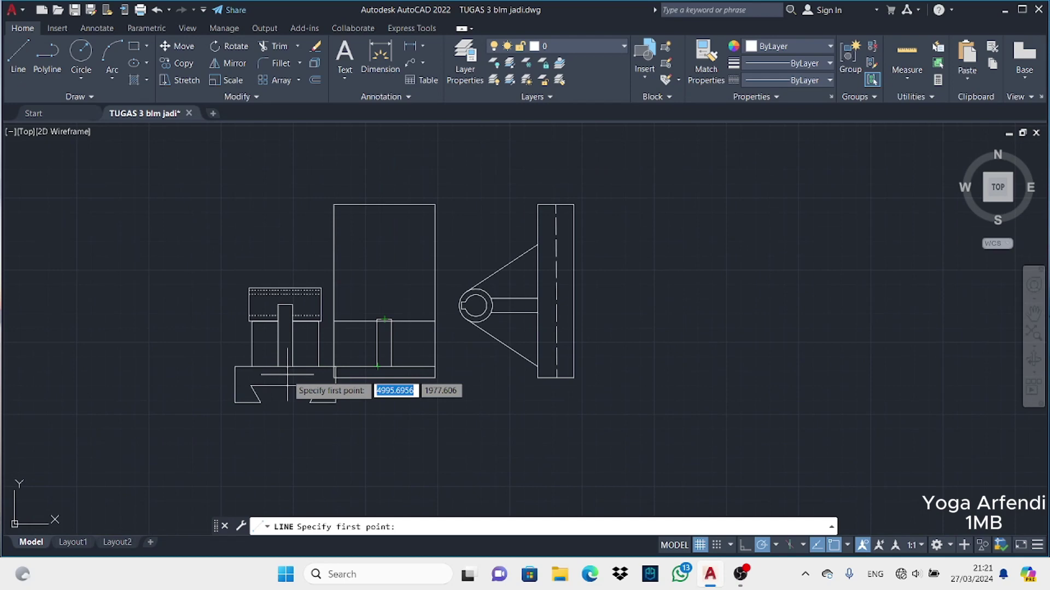
pyautogui.moveTo(282, 373); pyautogui.dragTo(492, 110, button='middle')
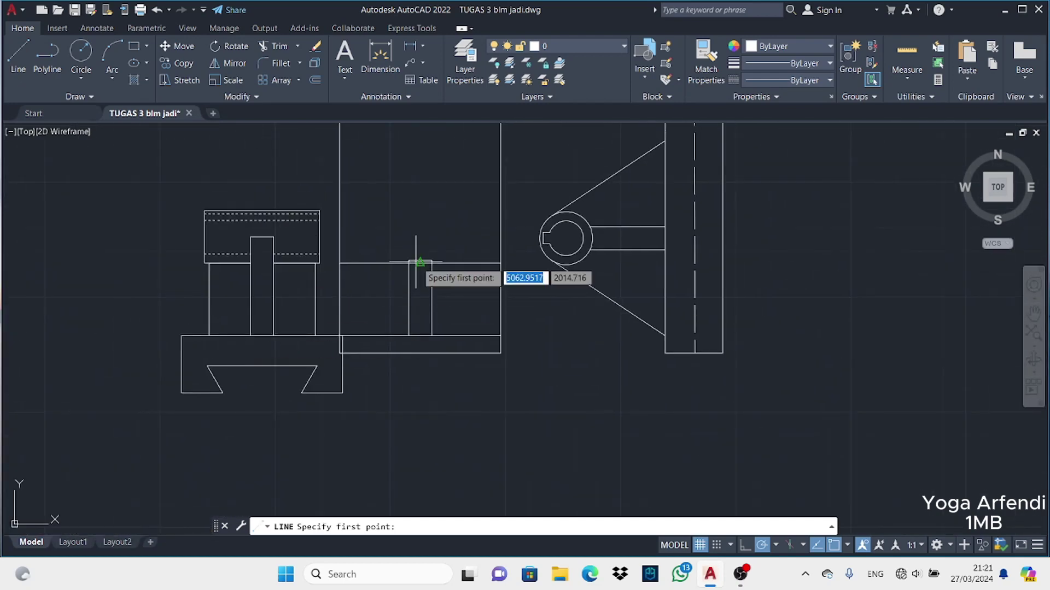
# Draw a 50-wide rectangle on that line, starting 25 units in from the edge
pyautogui.write('25')
pyautogui.press('Return')
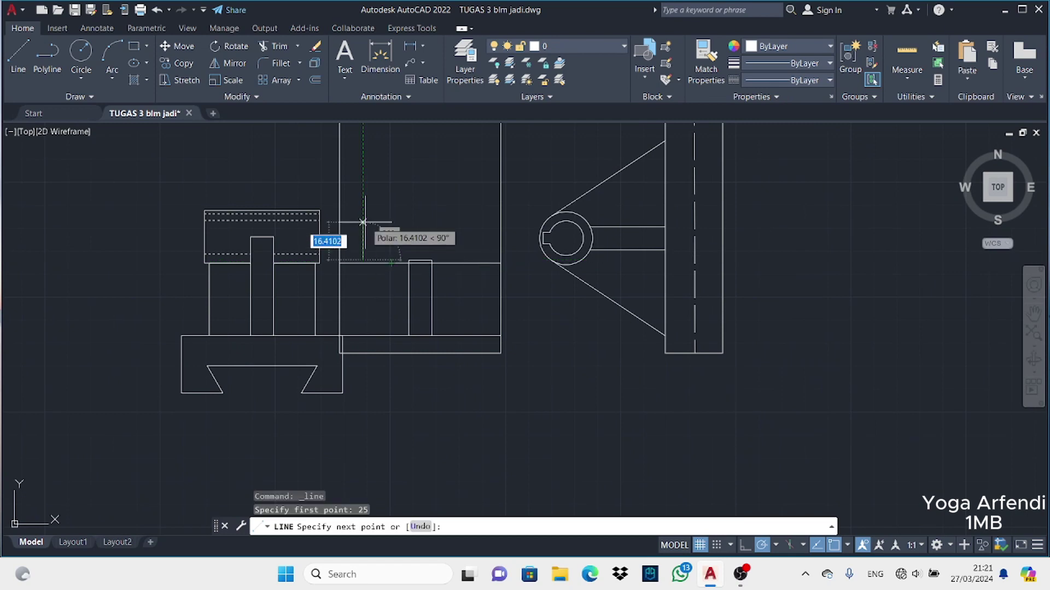
pyautogui.doubleClick(18, 54)
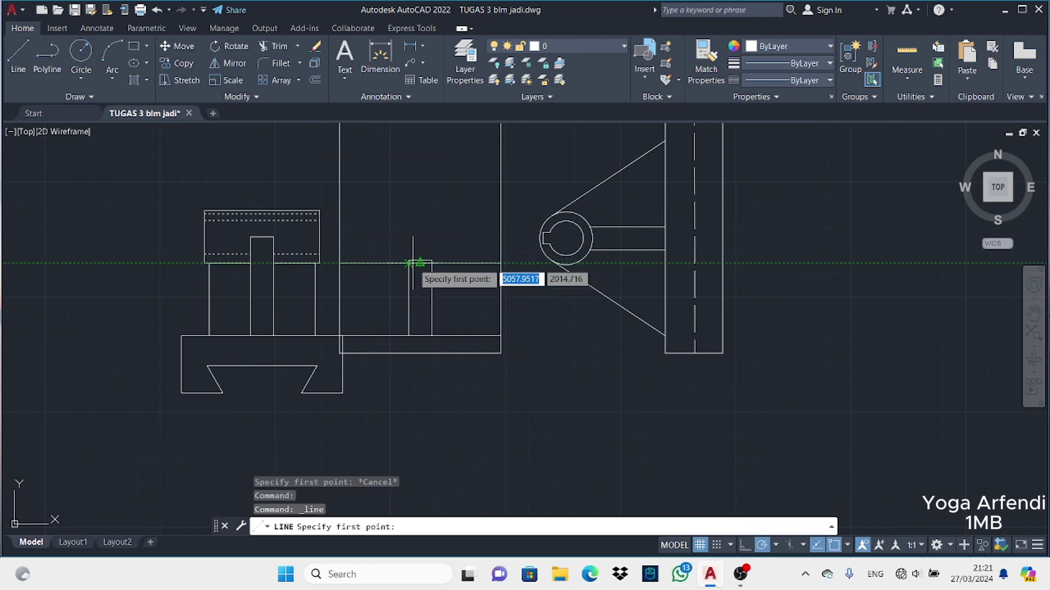
pyautogui.write('25')
pyautogui.press('Return')
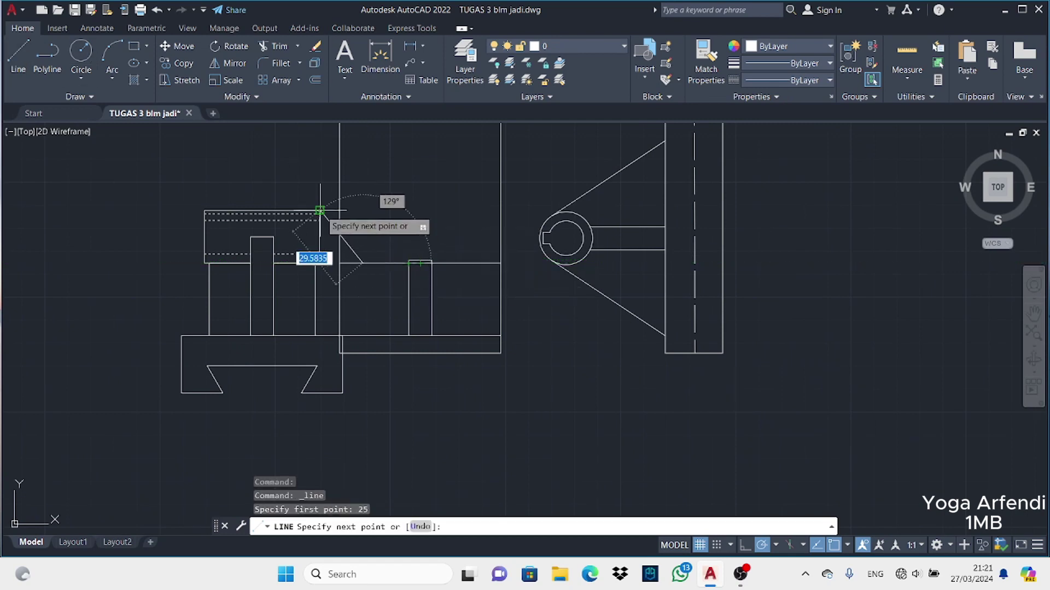
pyautogui.click(362, 211)
pyautogui.write('0')
pyautogui.press('Return')
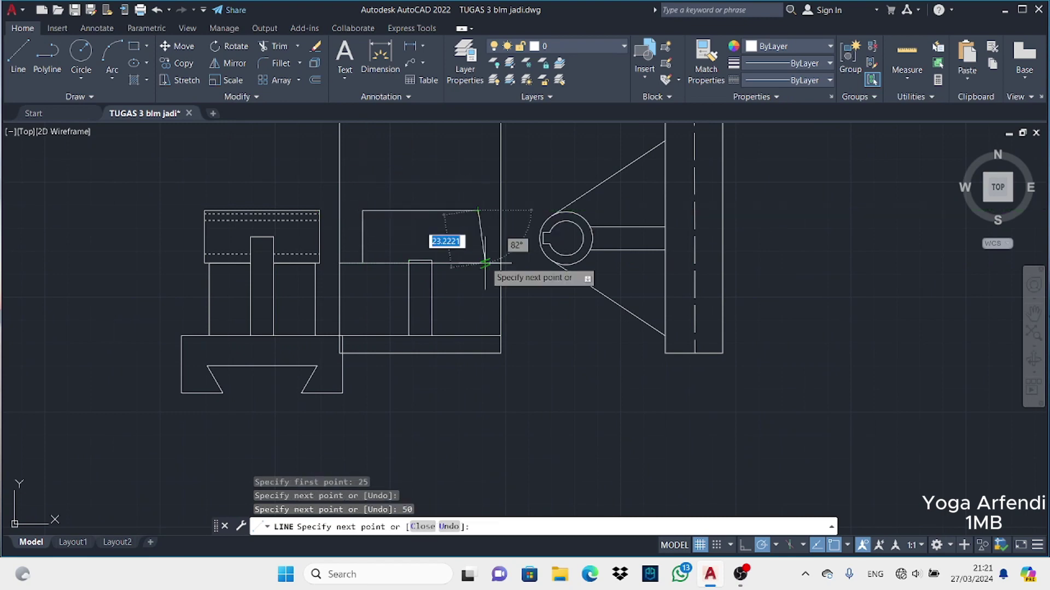
pyautogui.click(478, 263)
pyautogui.press('Return')
pyautogui.press('Return')
# Switch to the dashed hidden linetype and draw hidden lines across the middle view's top block
pyautogui.click(829, 80)
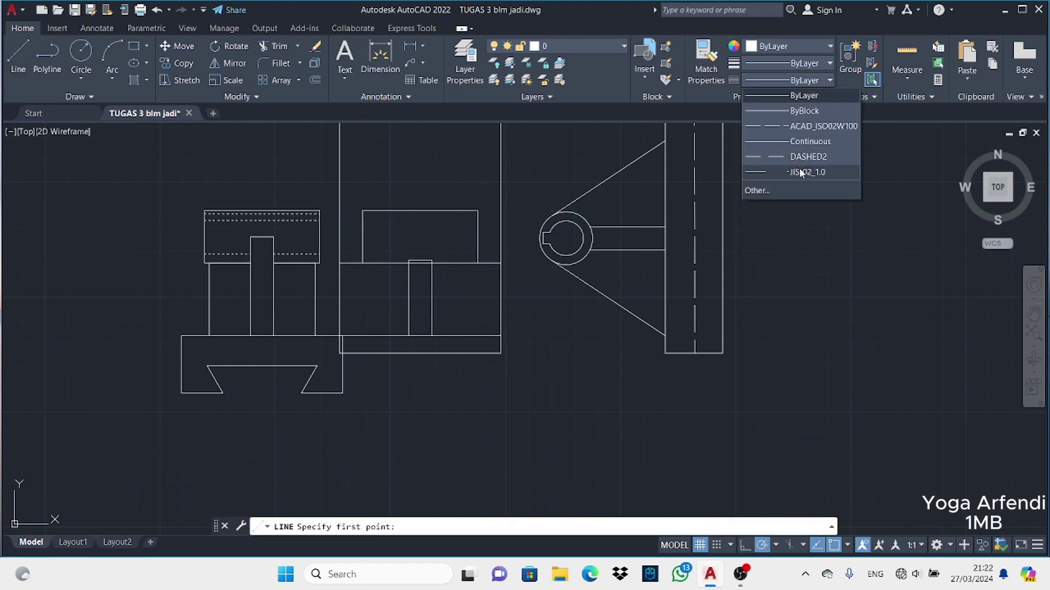
pyautogui.click(760, 165)
pyautogui.click(362, 219)
pyautogui.click(478, 254)
pyautogui.press('Return')
pyautogui.press('Return')
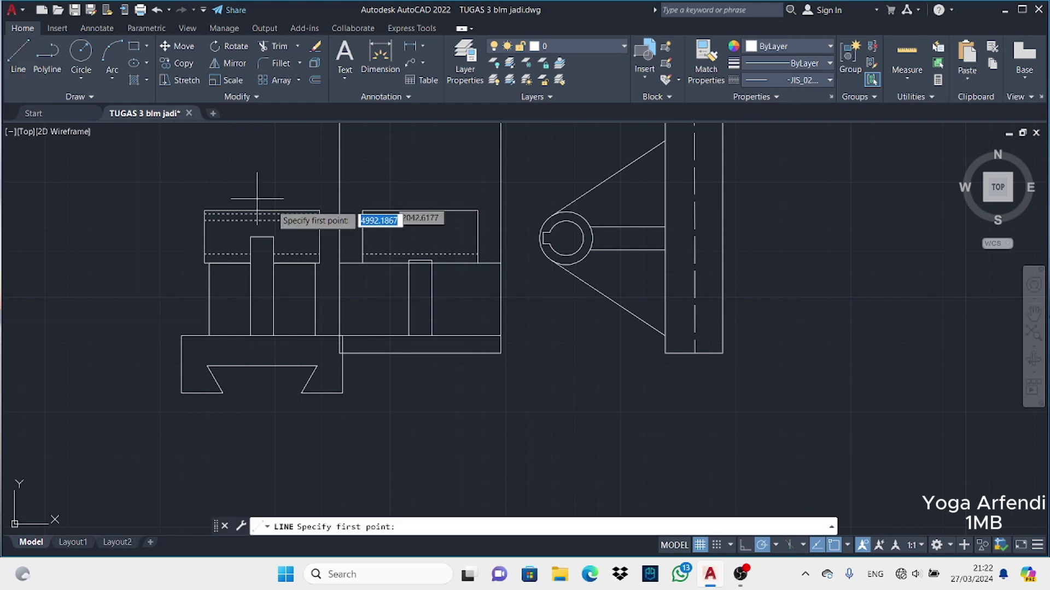
pyautogui.click(362, 219)
pyautogui.press('Return')
pyautogui.press('Return')
pyautogui.click(362, 215)
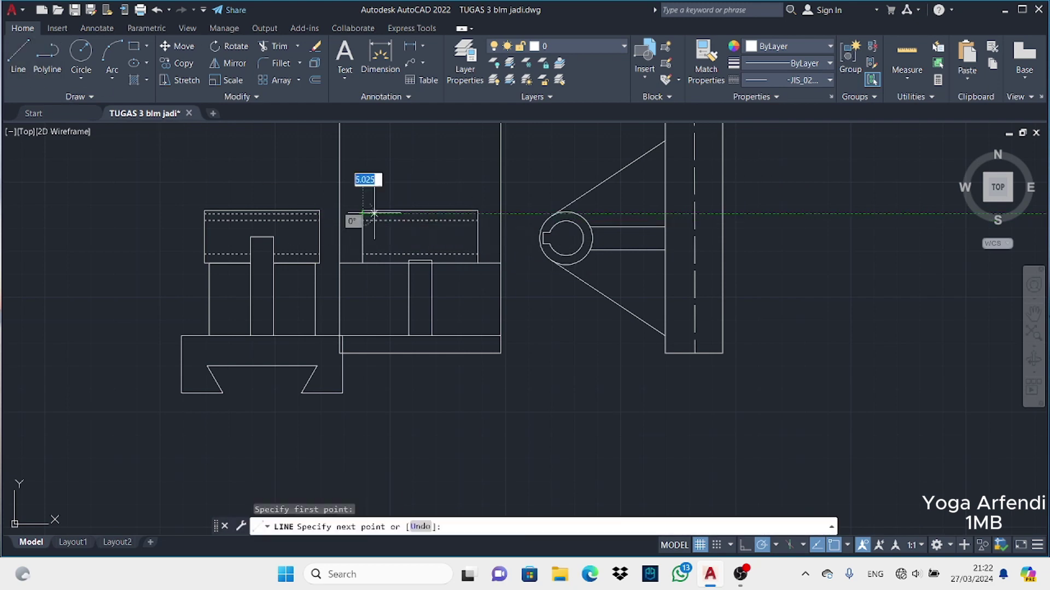
pyautogui.click(477, 215)
pyautogui.press('Return')
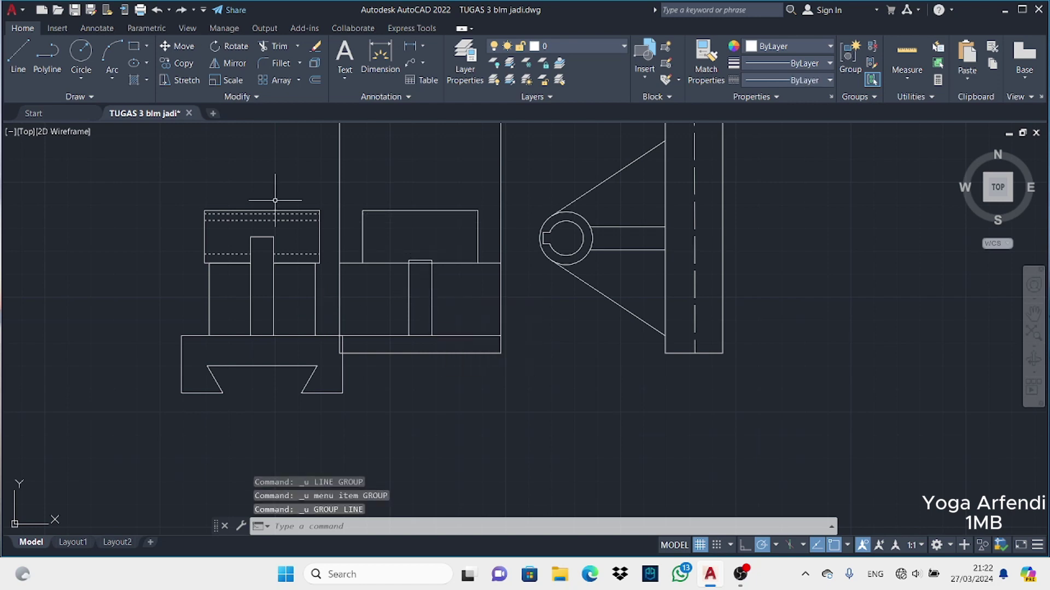
# Try a projection line from the circle into the middle view, then undo and cancel it
pyautogui.write('l')
pyautogui.press('Return')
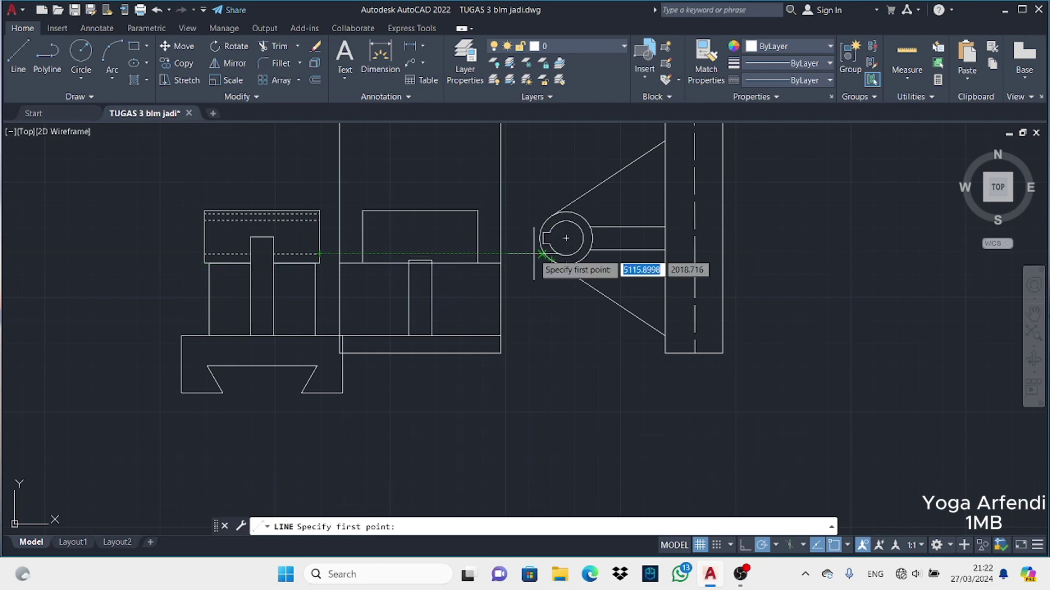
pyautogui.click(566, 253)
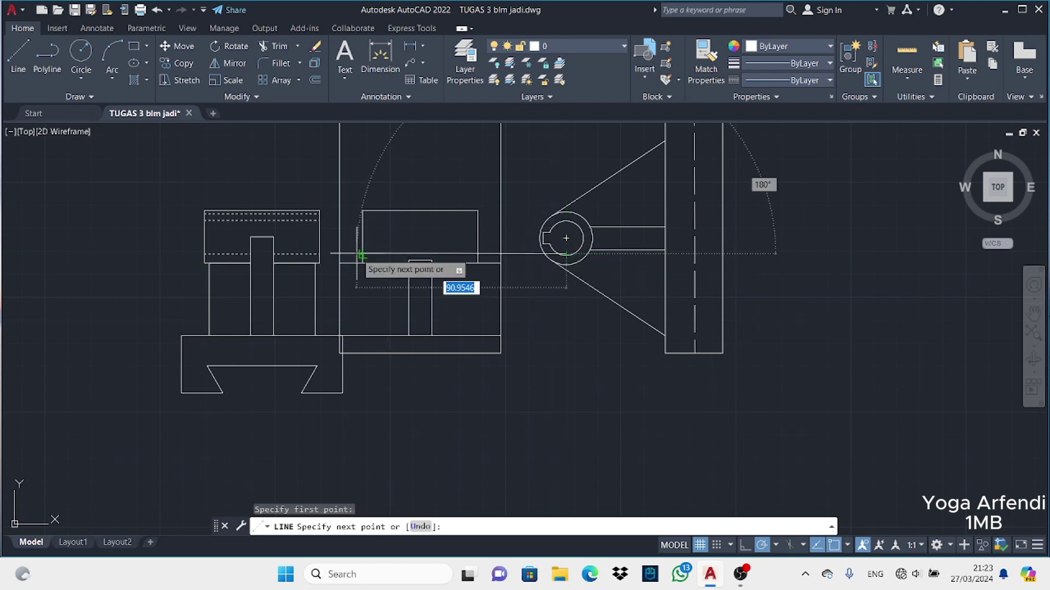
pyautogui.click(363, 224)
pyautogui.hotkey('ctrl', 'z')
pyautogui.press('Escape')
pyautogui.press('Return')
# With JIS_02 linetype, project hidden lines from the circle's top and keyway into the middle view
pyautogui.click(787, 80)
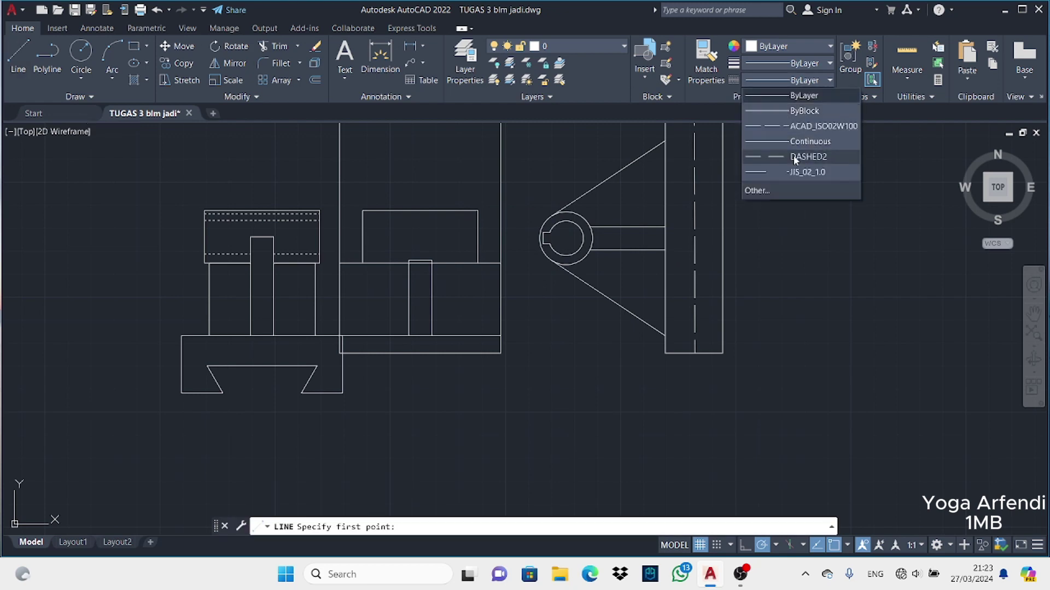
pyautogui.click(796, 157)
pyautogui.click(565, 255)
pyautogui.click(362, 256)
pyautogui.press('Return')
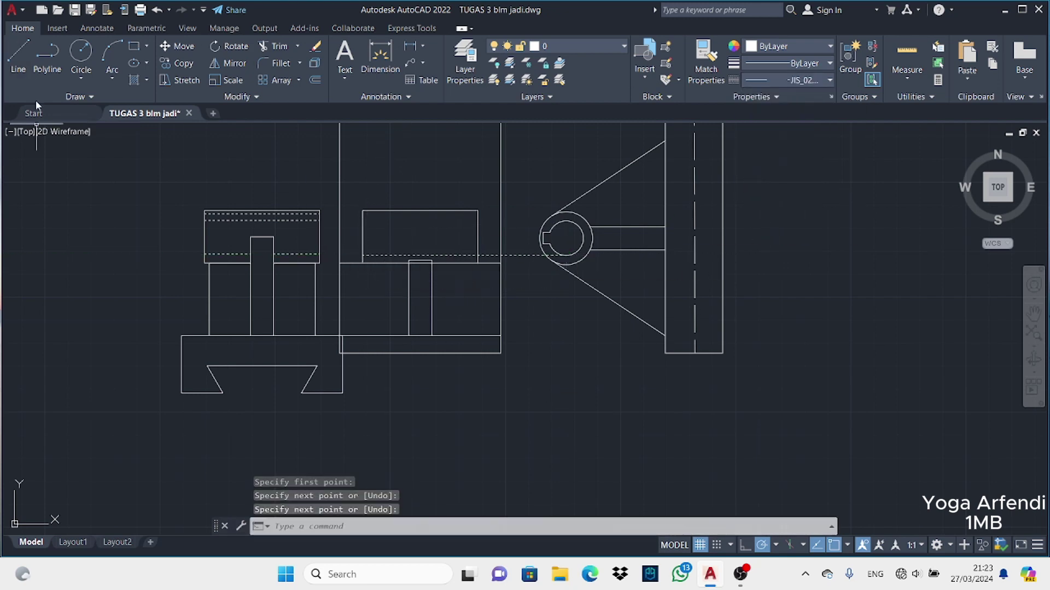
pyautogui.press('Return')
pyautogui.click(566, 221)
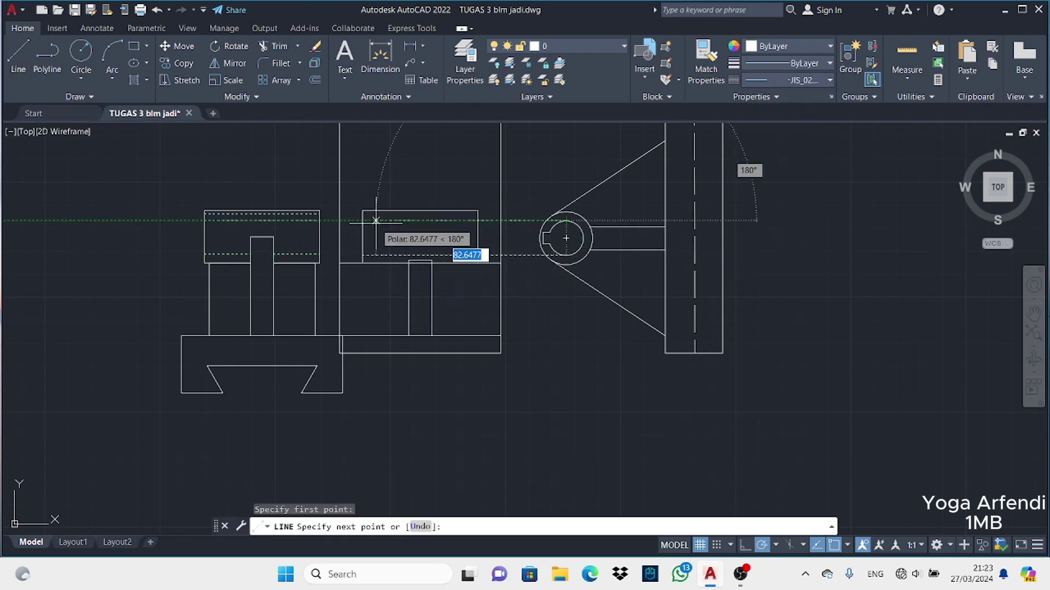
pyautogui.click(375, 220)
pyautogui.press('Return')
# Project another hidden line from the circle's left edge into the middle view
pyautogui.click(15, 54)
pyautogui.click(548, 238)
pyautogui.press('Return')
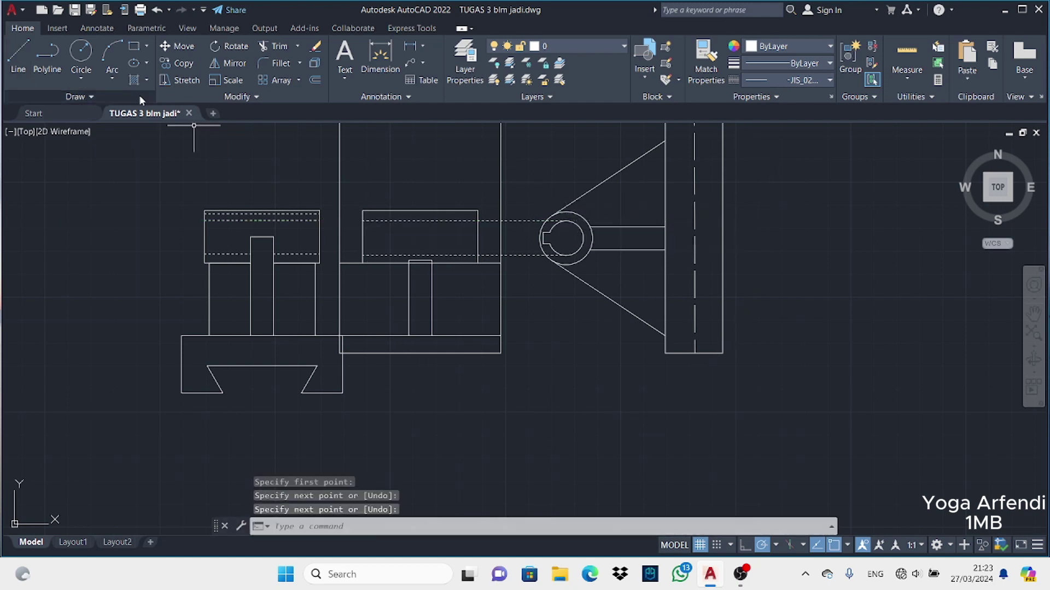
pyautogui.press('Return')
pyautogui.click(548, 238)
pyautogui.press('Escape')
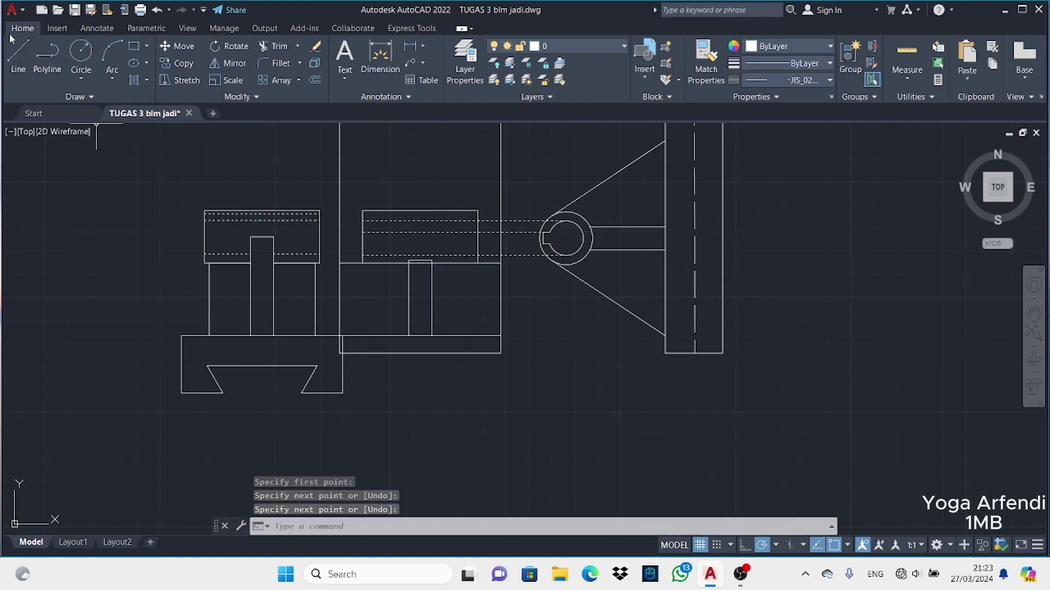
pyautogui.press('Return')
pyautogui.click(548, 243)
pyautogui.click(347, 243)
pyautogui.press('Return')
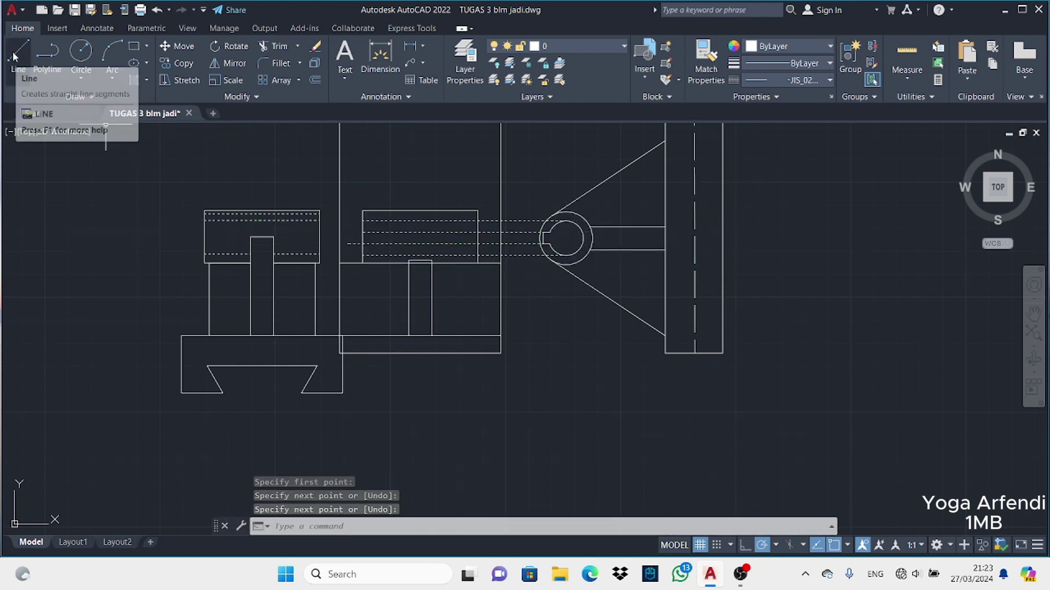
pyautogui.click(18, 55)
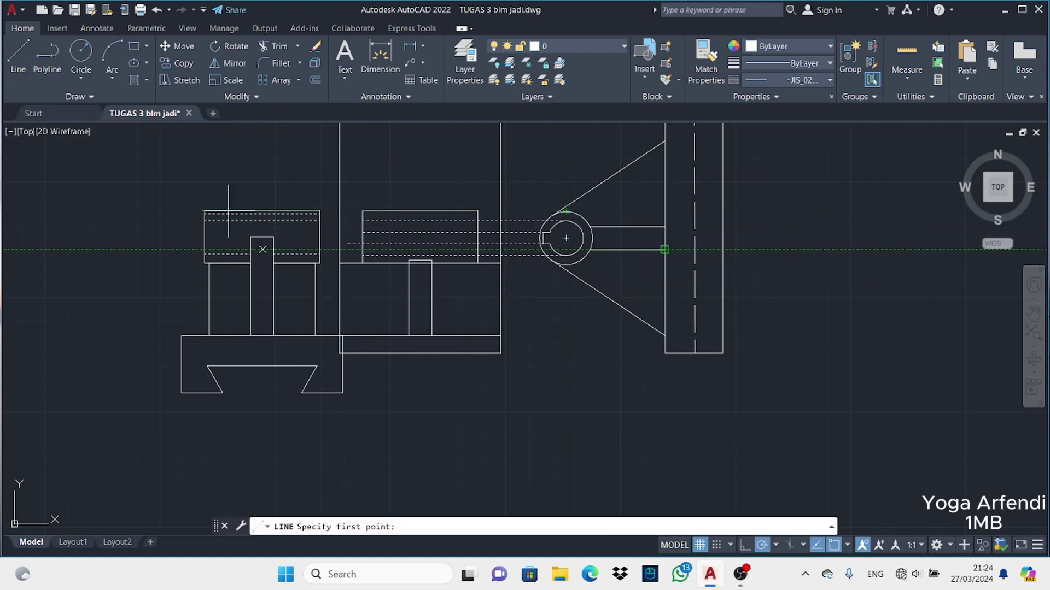
# Fence-trim the hidden lines in the gap between views and erase three leftover dashed segments
pyautogui.click(280, 47)
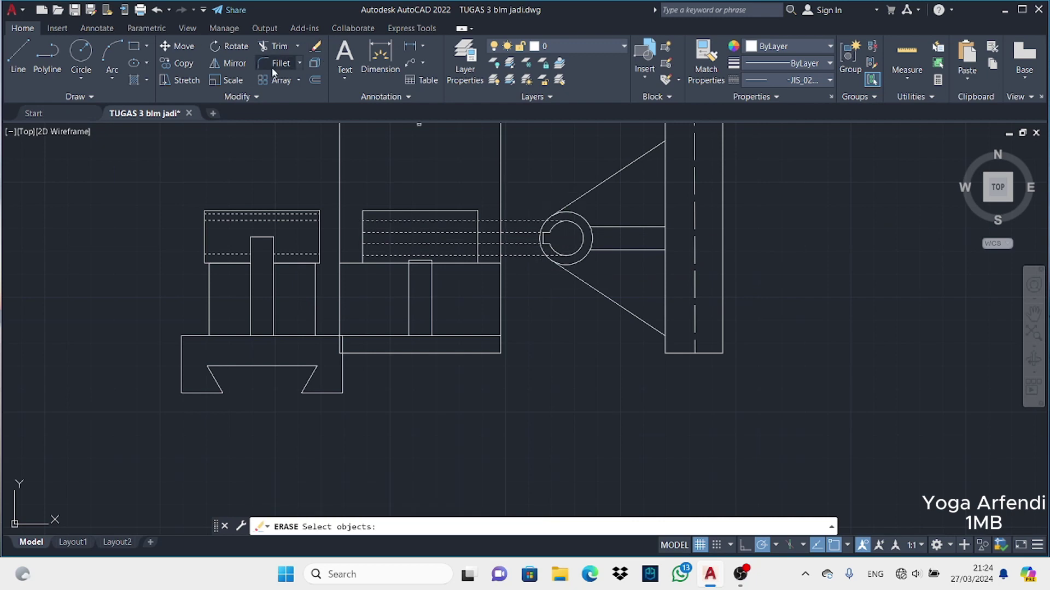
pyautogui.moveTo(490, 216); pyautogui.dragTo(490, 274)
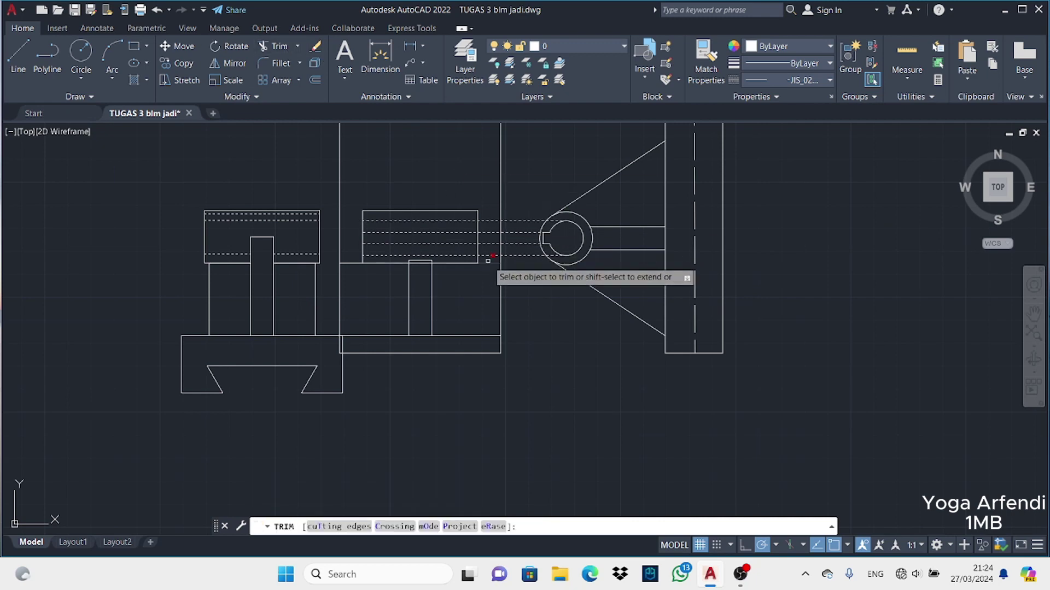
pyautogui.click(315, 46)
pyautogui.click(517, 232)
pyautogui.click(525, 243)
pyautogui.click(522, 255)
pyautogui.press('Return')
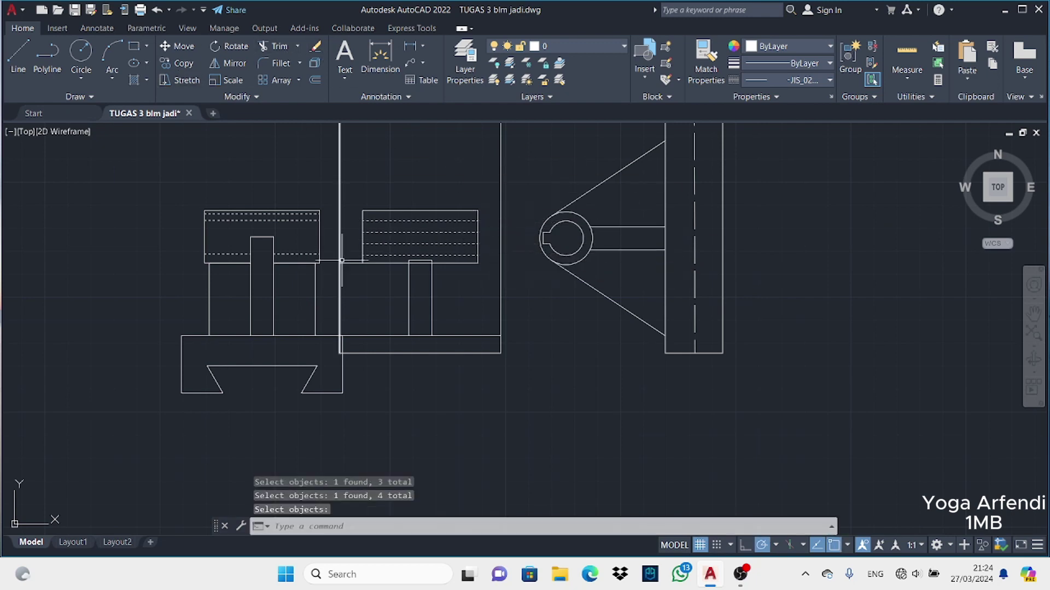
# Pan the drawing to bring the reference sketch back into view
pyautogui.click(273, 46)
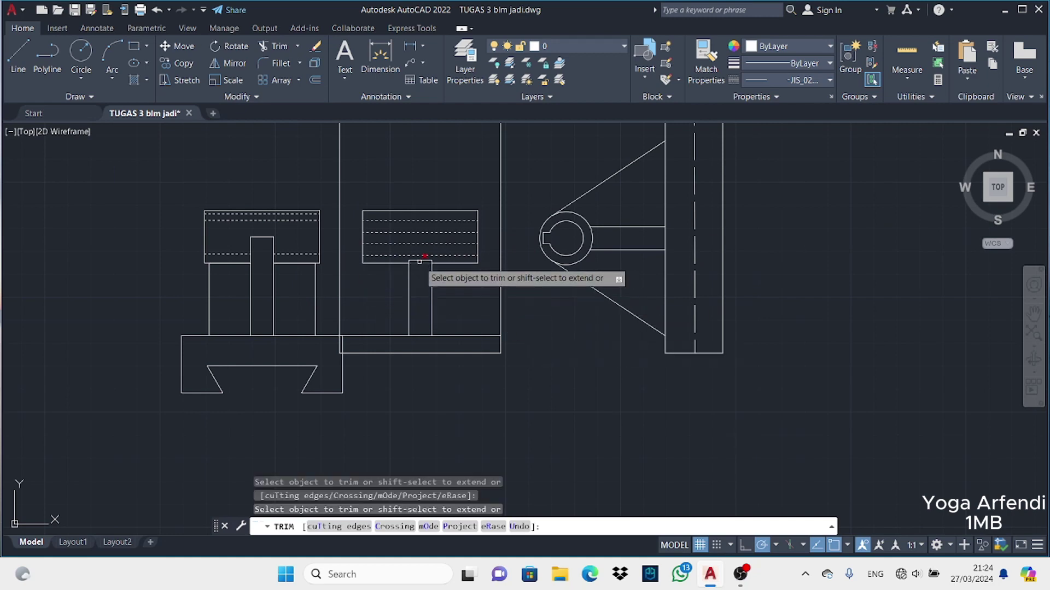
pyautogui.moveTo(558, 341); pyautogui.dragTo(543, 374, button='middle')
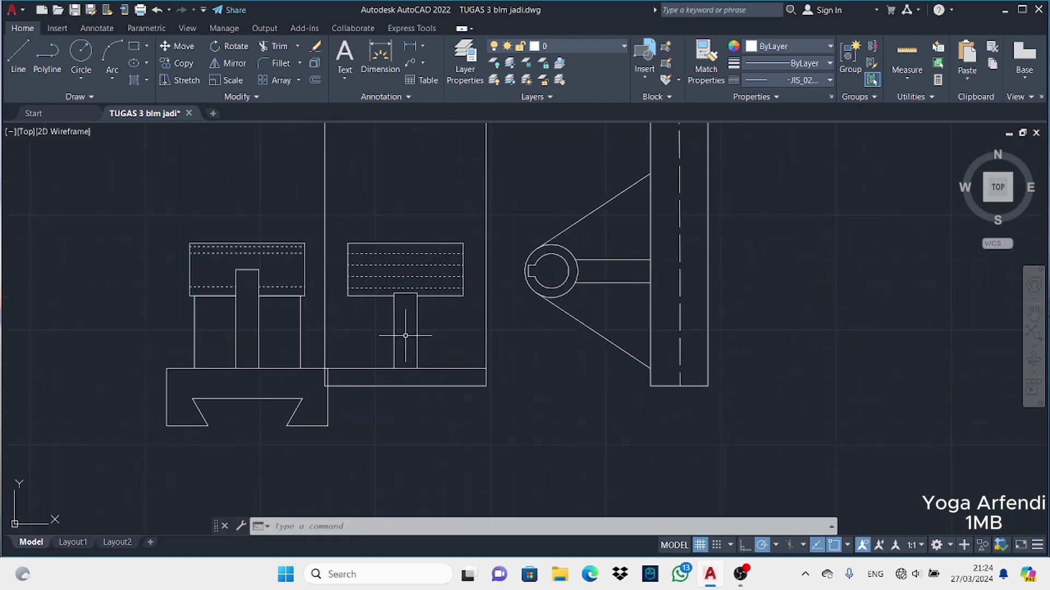
pyautogui.moveTo(196, 390)
pyautogui.mouseDown(button='middle')
pyautogui.moveTo(576, 308)
pyautogui.moveTo(511, 375)
pyautogui.mouseUp(button='middle')
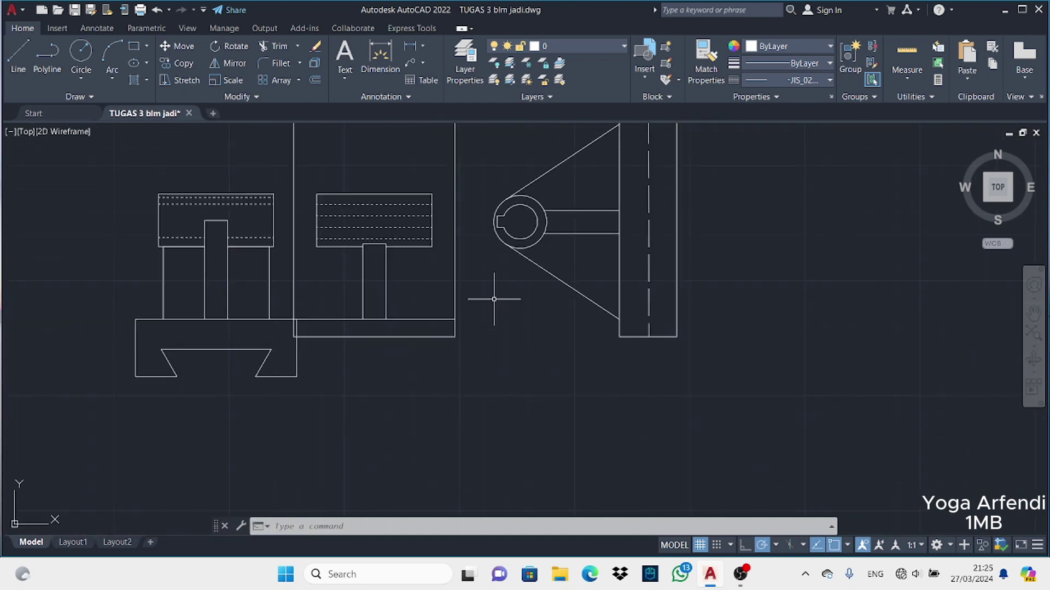
pyautogui.click(19, 54)
pyautogui.scroll(4, 508, 229)
pyautogui.scroll(-2, 624, 263)
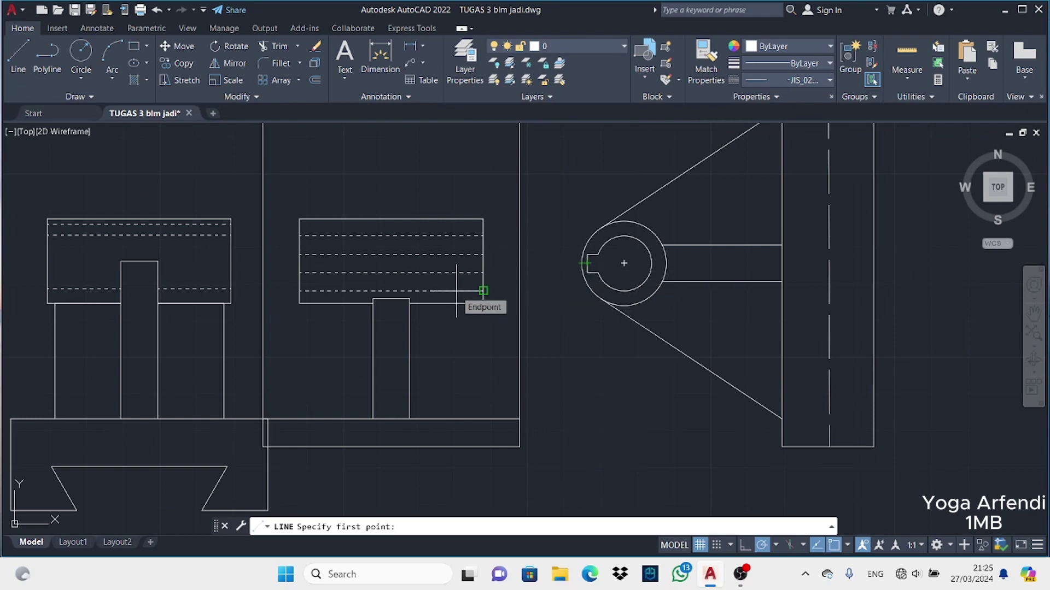
pyautogui.click(820, 80)
pyautogui.click(782, 158)
pyautogui.click(18, 55)
pyautogui.click(624, 263)
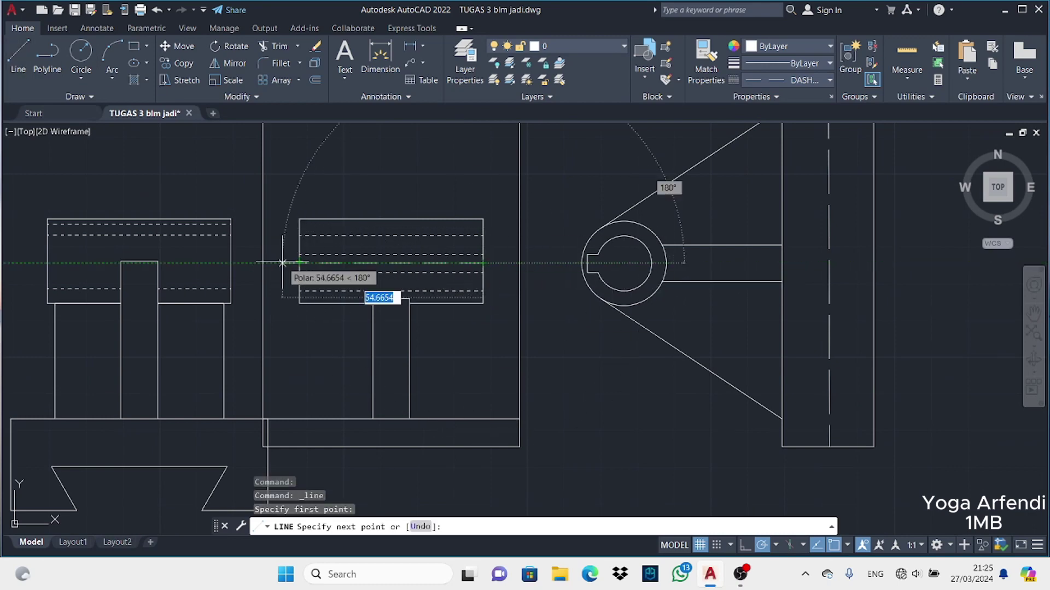
pyautogui.press('Escape')
pyautogui.press('space')
pyautogui.click(624, 262)
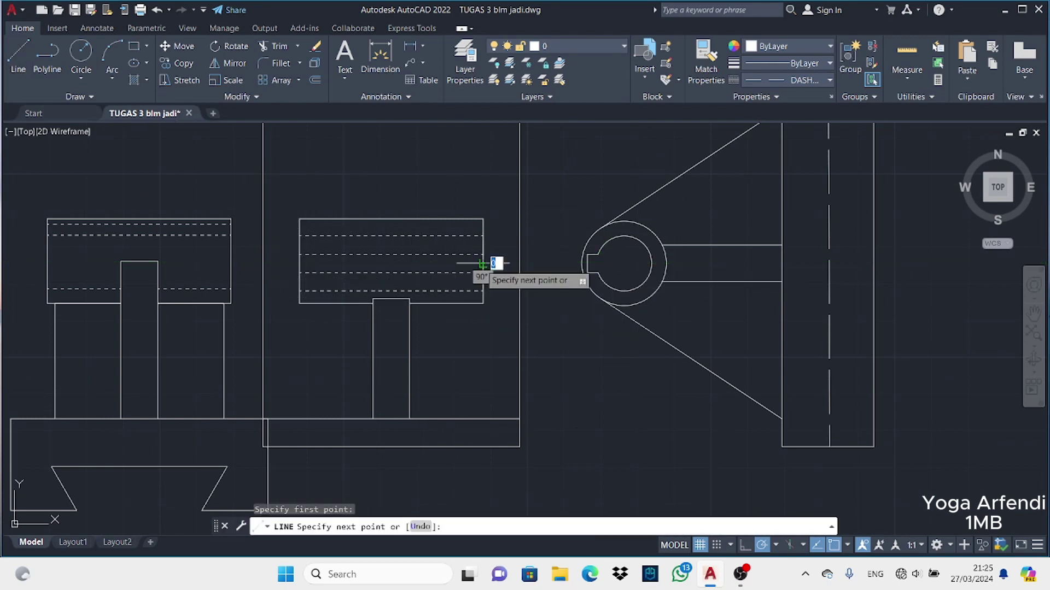
pyautogui.click(282, 264)
pyautogui.press('space')
pyautogui.write('tr')
pyautogui.press('space')
pyautogui.press('Escape')
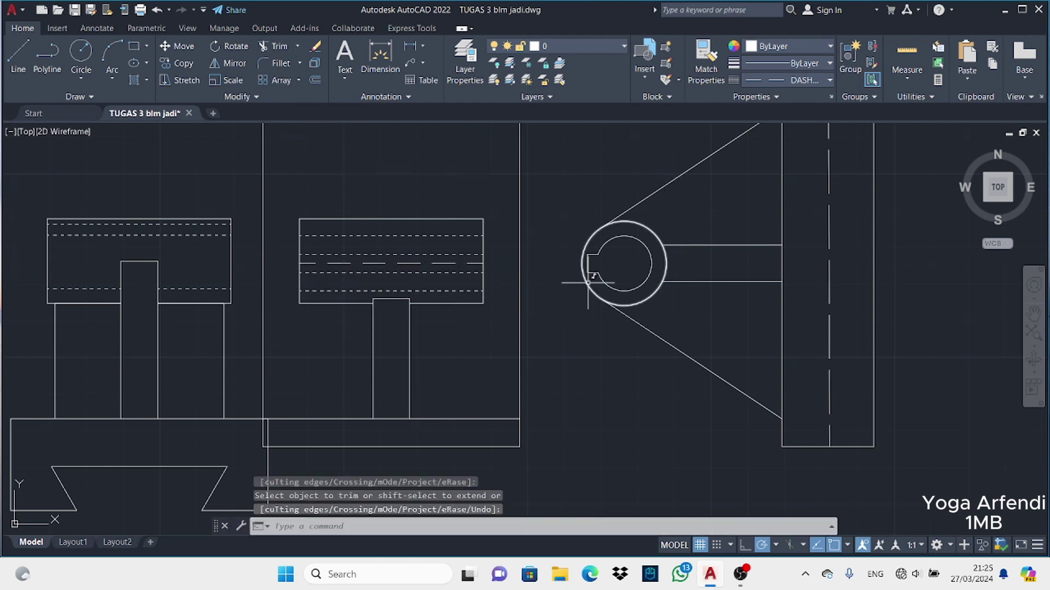
pyautogui.scroll(-2, 568, 295)
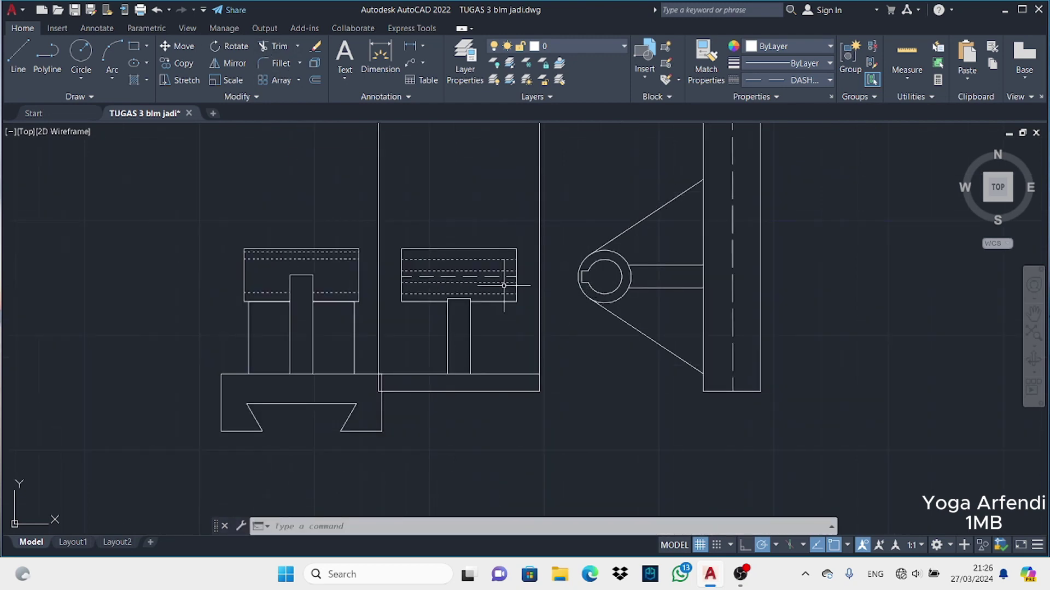
pyautogui.moveTo(503, 285); pyautogui.dragTo(820, 284, button='middle')
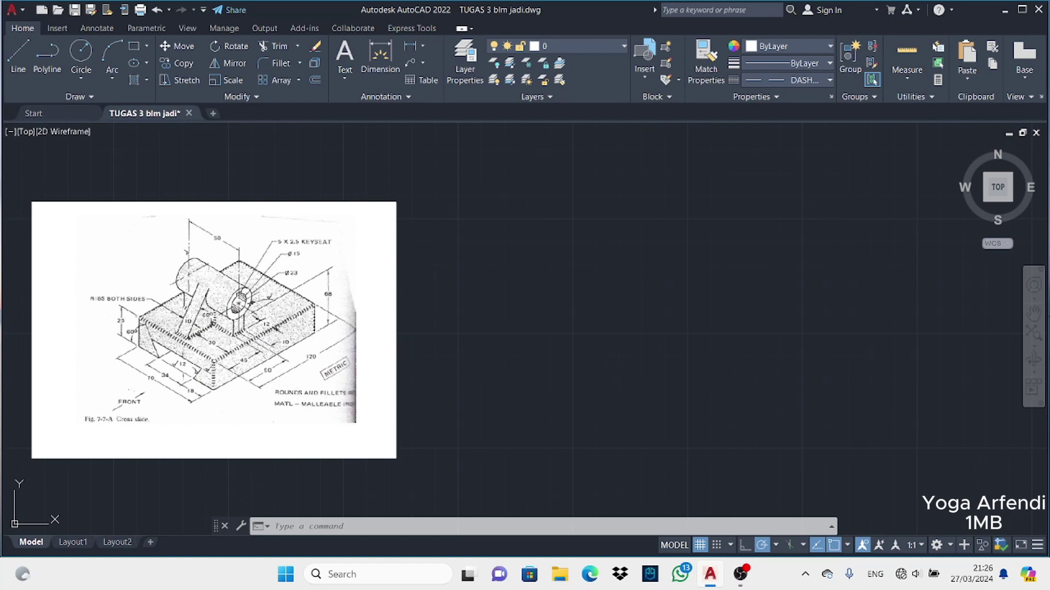
pyautogui.moveTo(593, 295); pyautogui.dragTo(159, 460, button='middle')
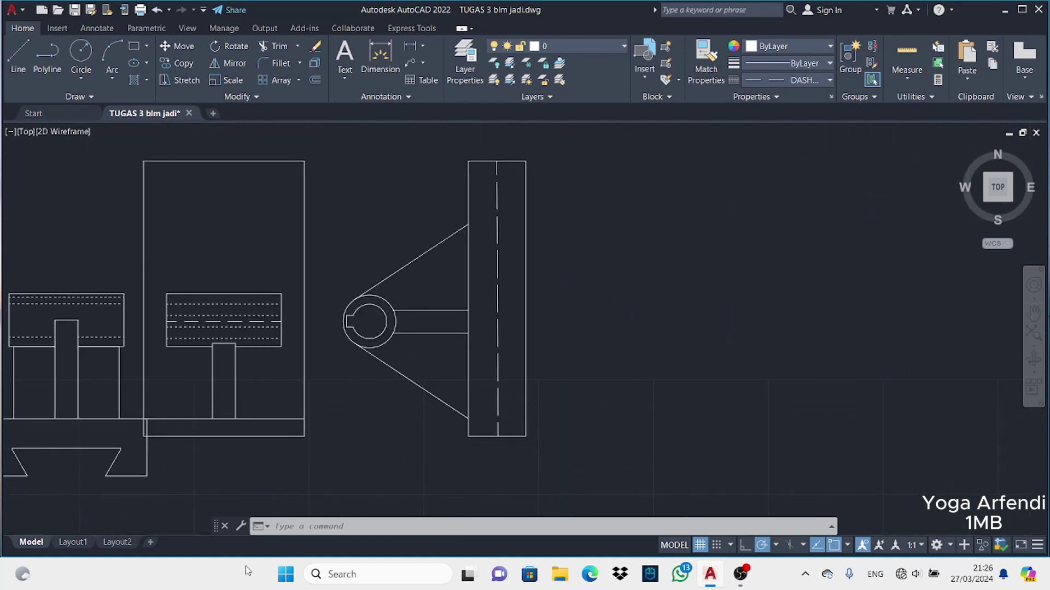
pyautogui.write('l')
pyautogui.press('space')
pyautogui.write('12')
pyautogui.press('Return')
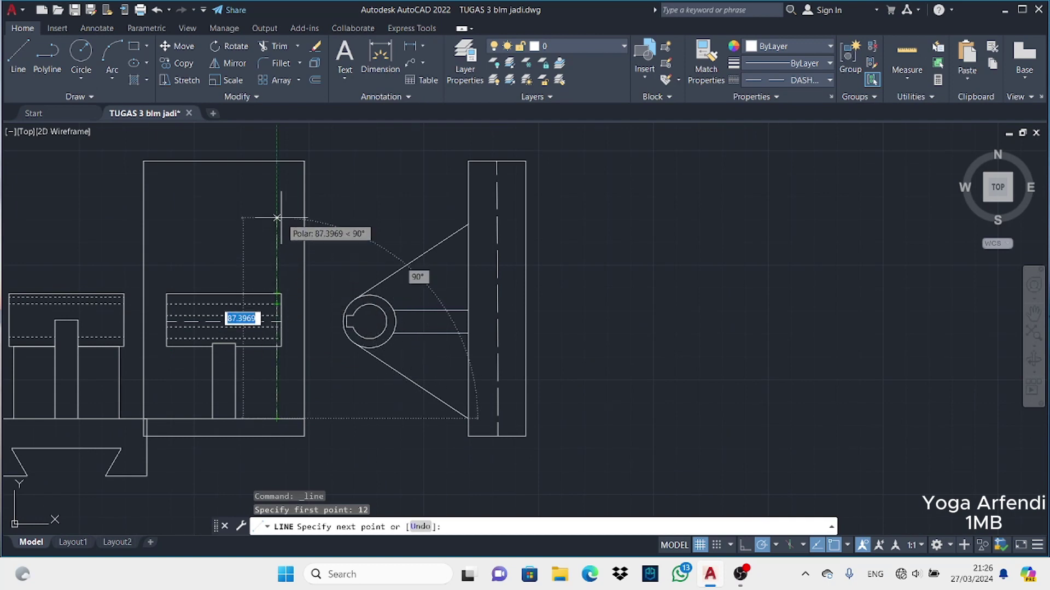
pyautogui.click(277, 279)
pyautogui.press('space')
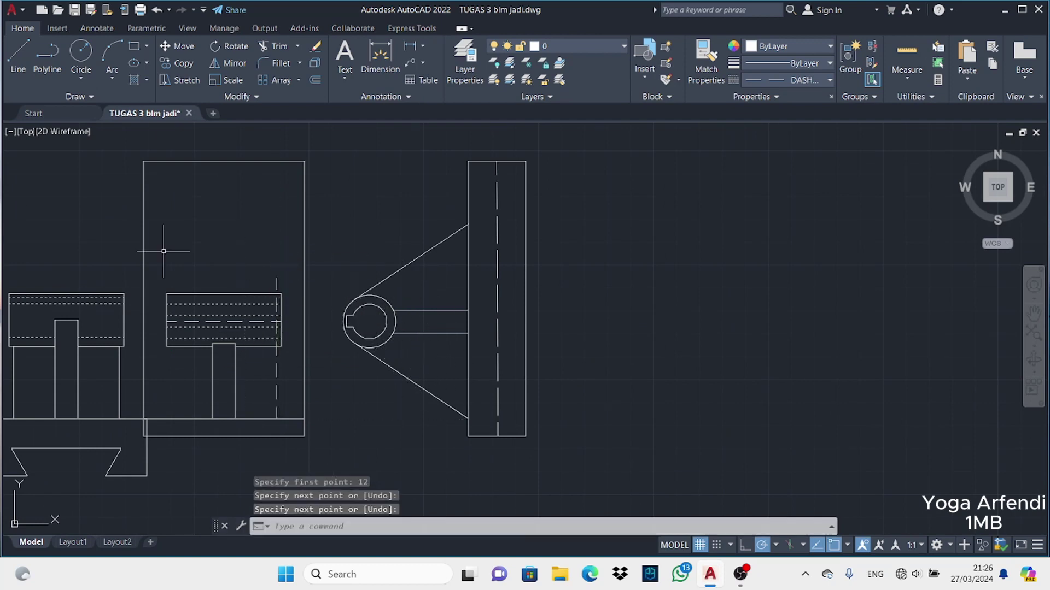
pyautogui.press('space')
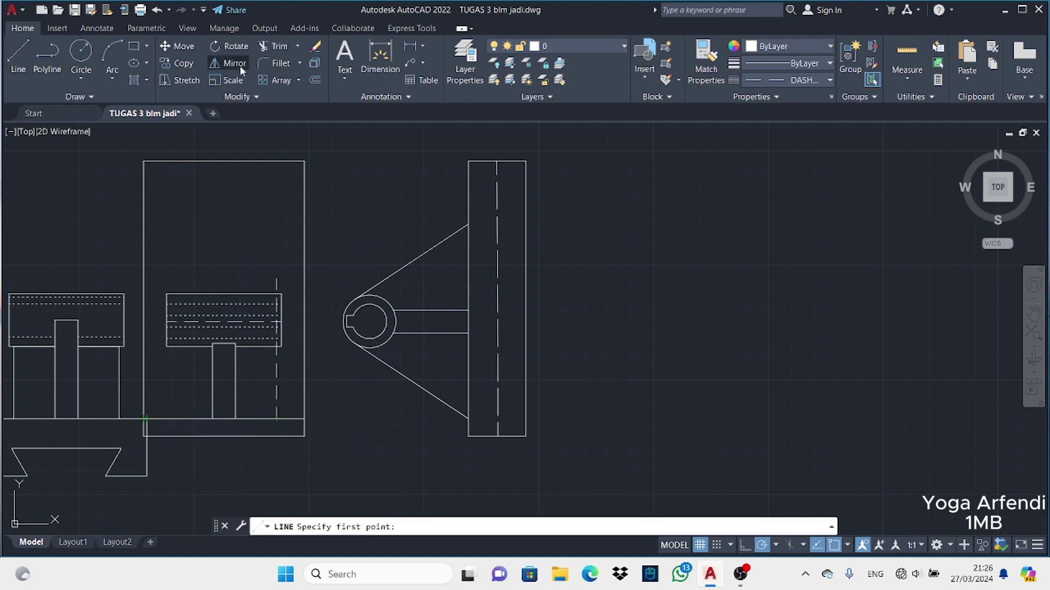
pyautogui.press('Return')
pyautogui.click(224, 419)
pyautogui.click(223, 377)
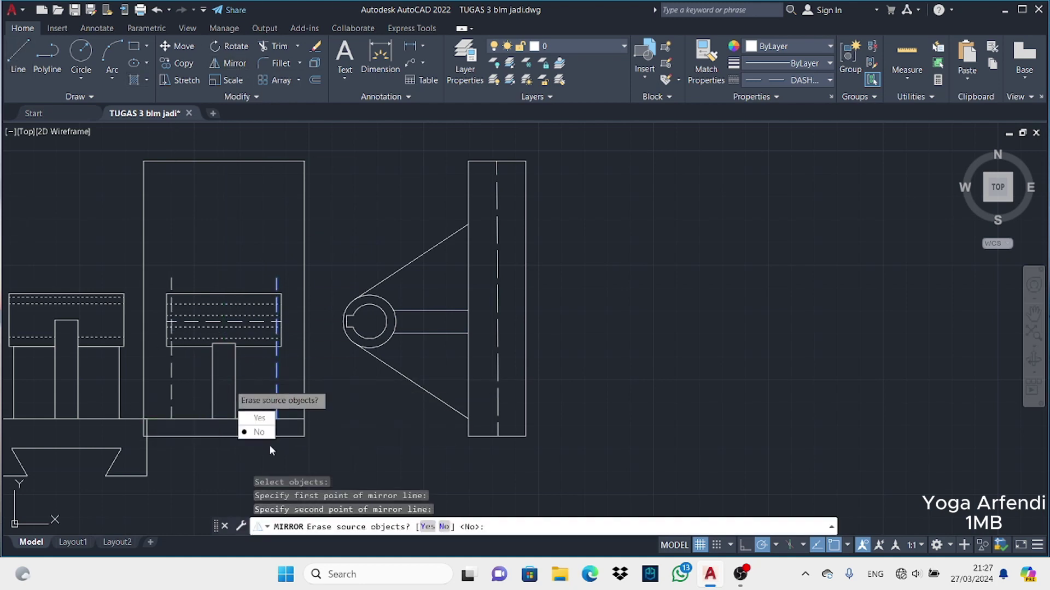
pyautogui.press('Return')
pyautogui.click(271, 46)
pyautogui.click(171, 285)
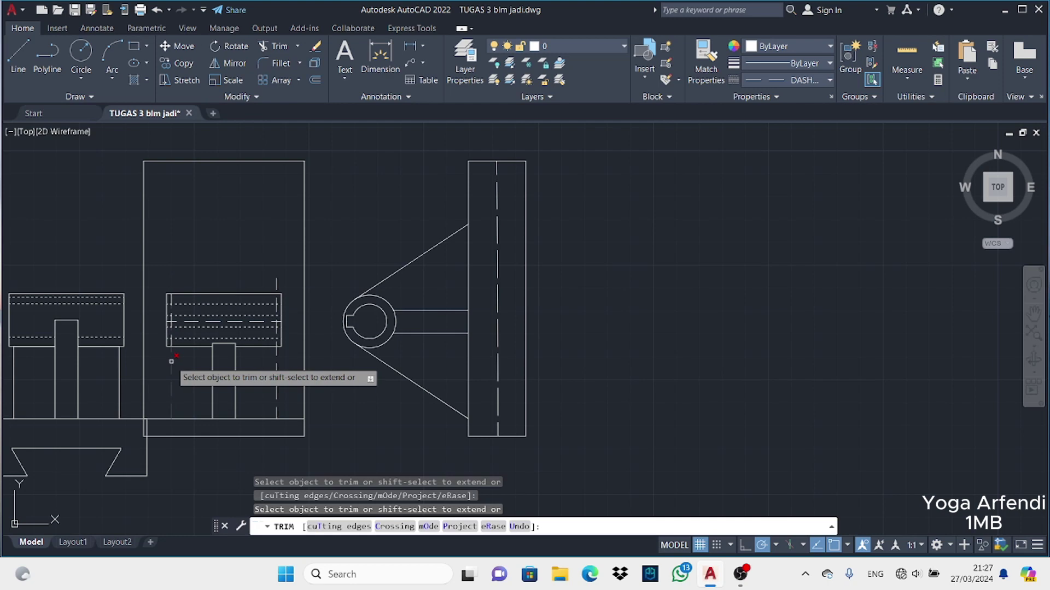
pyautogui.click(171, 362)
pyautogui.click(277, 382)
pyautogui.click(197, 419)
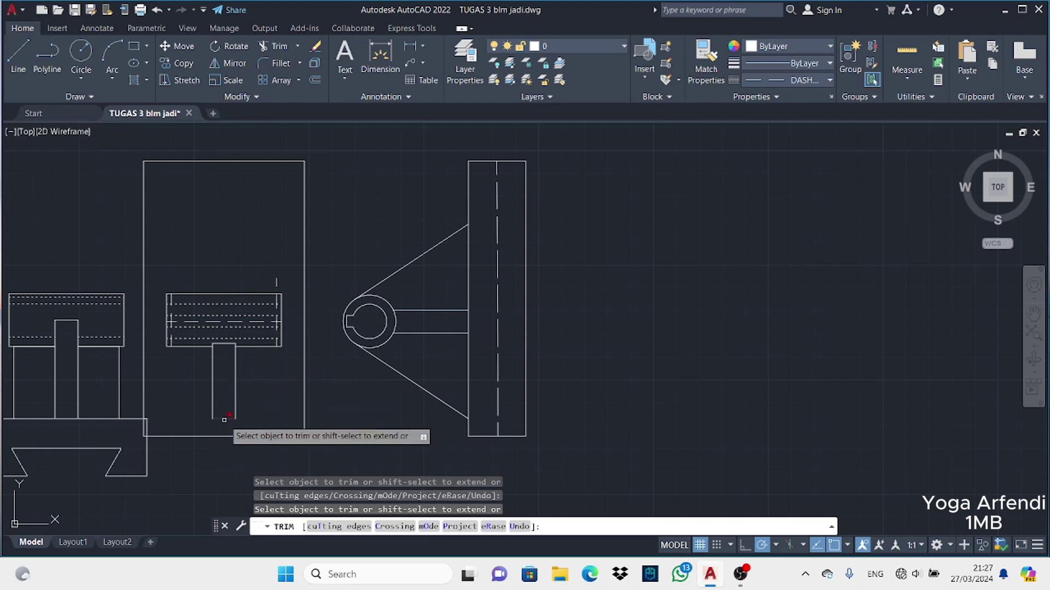
pyautogui.scroll(3, 223, 419)
pyautogui.scroll(-3, 334, 398)
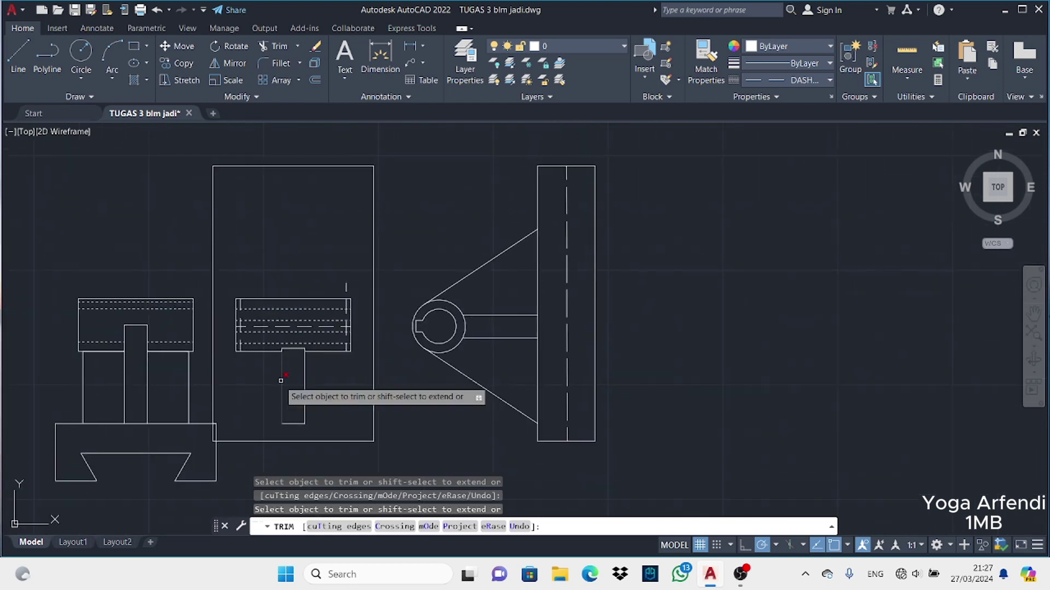
pyautogui.click(359, 296)
pyautogui.click(355, 296)
pyautogui.press('Return')
pyautogui.click(342, 287)
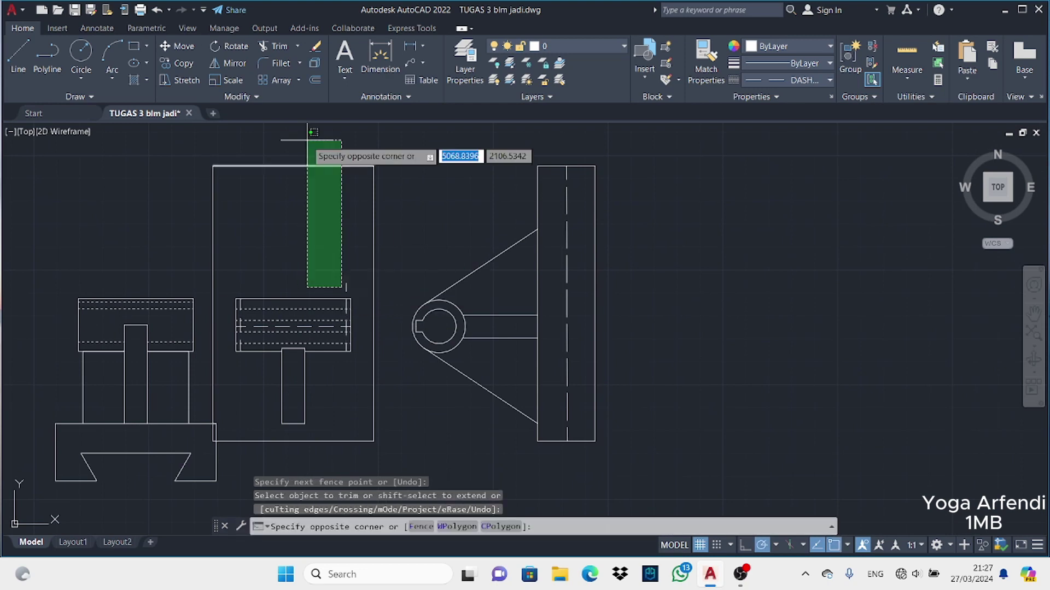
pyautogui.press('Escape')
pyautogui.write('f')
pyautogui.press('Return')
pyautogui.click(343, 282)
pyautogui.press('Escape')
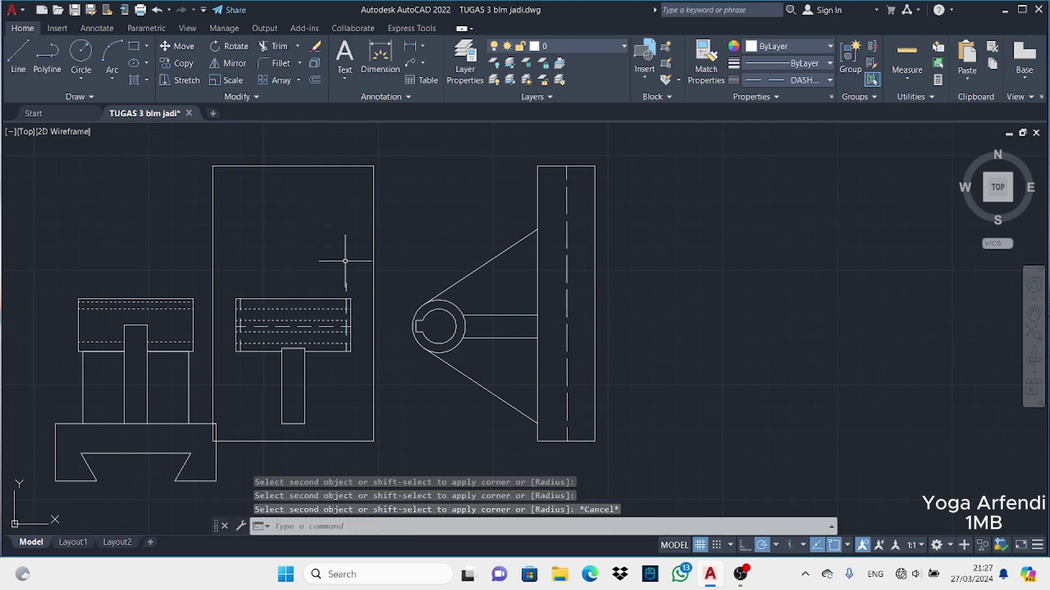
pyautogui.click(273, 47)
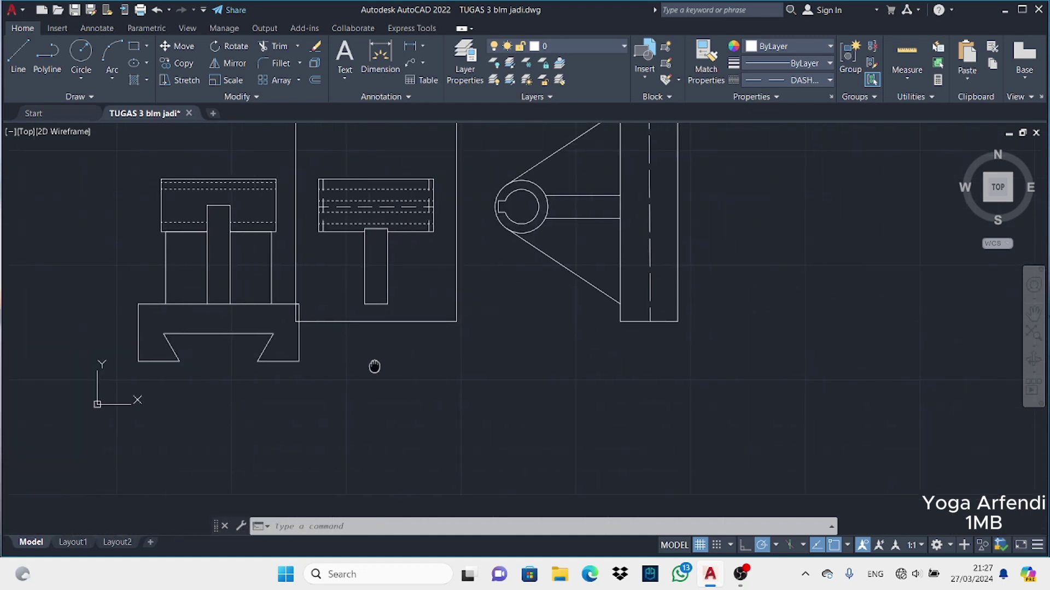
# Draw the barrel's right-end line with 5 and 10-unit segments
pyautogui.click(18, 55)
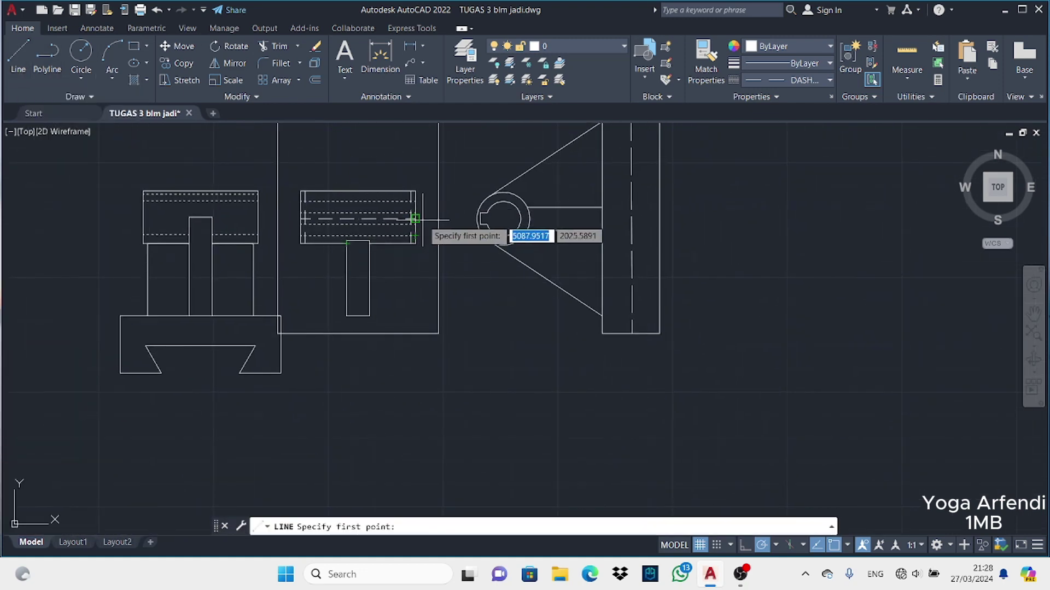
pyautogui.click(423, 219)
pyautogui.write('5')
pyautogui.press('Return')
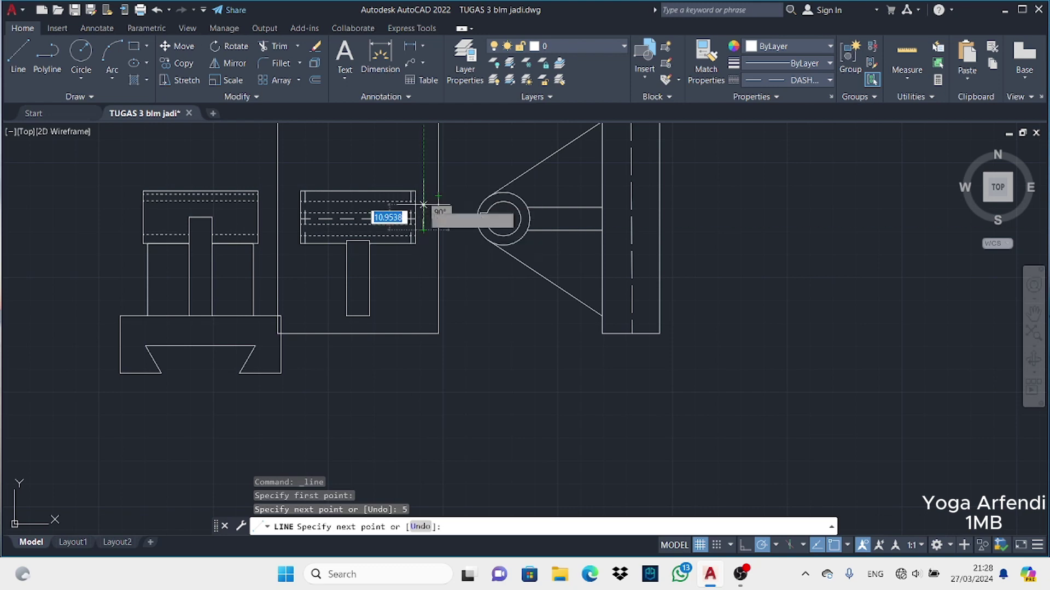
pyautogui.write('0')
pyautogui.press('Return')
pyautogui.click(399, 207)
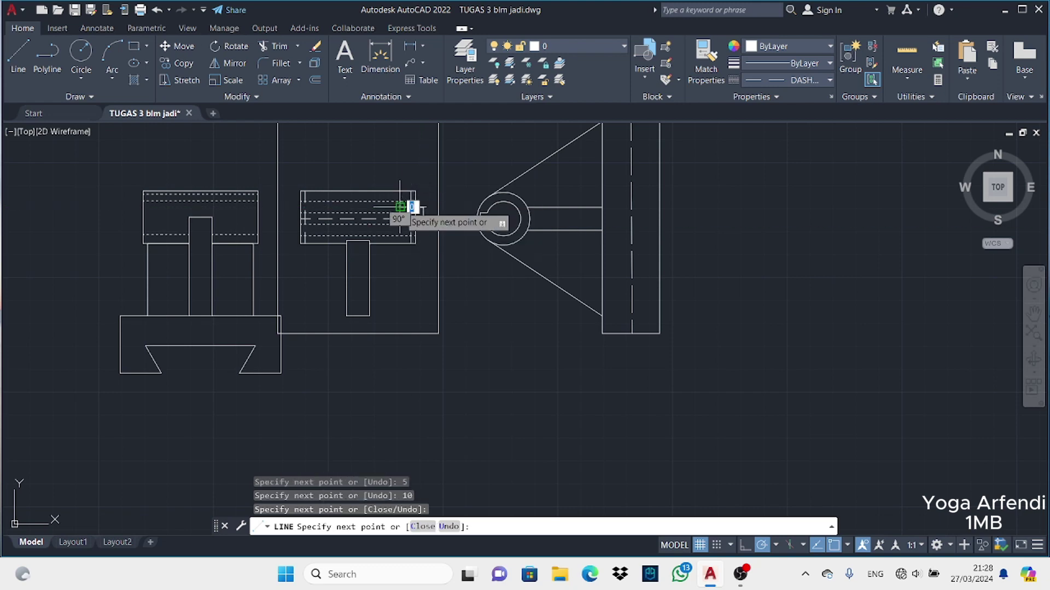
pyautogui.press('Return')
# Add a second short line from the earlier endpoint at the barrel's right end
pyautogui.press('space')
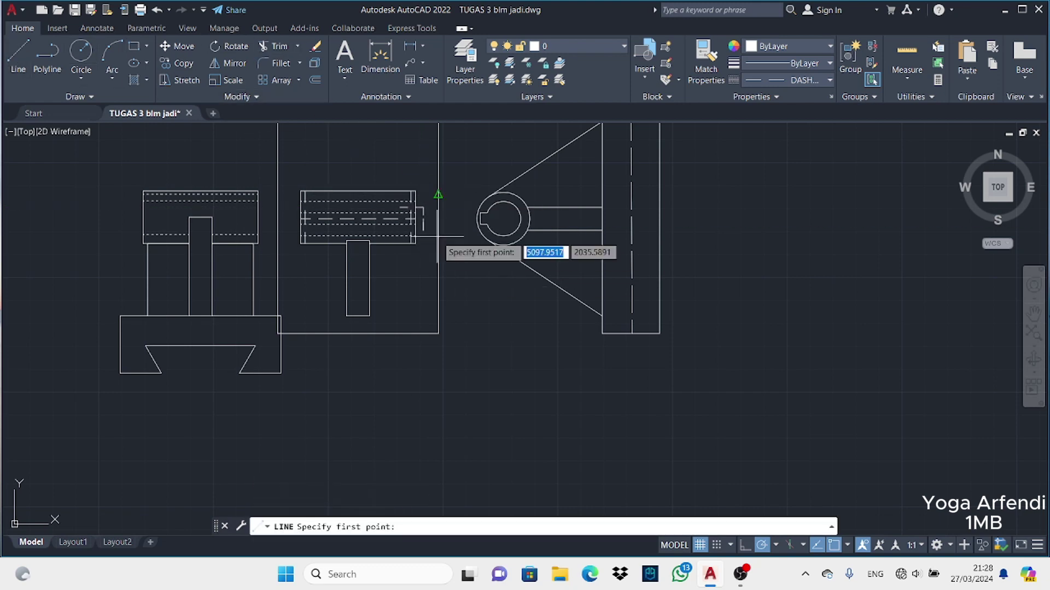
pyautogui.click(423, 230)
pyautogui.click(396, 234)
pyautogui.press('Return')
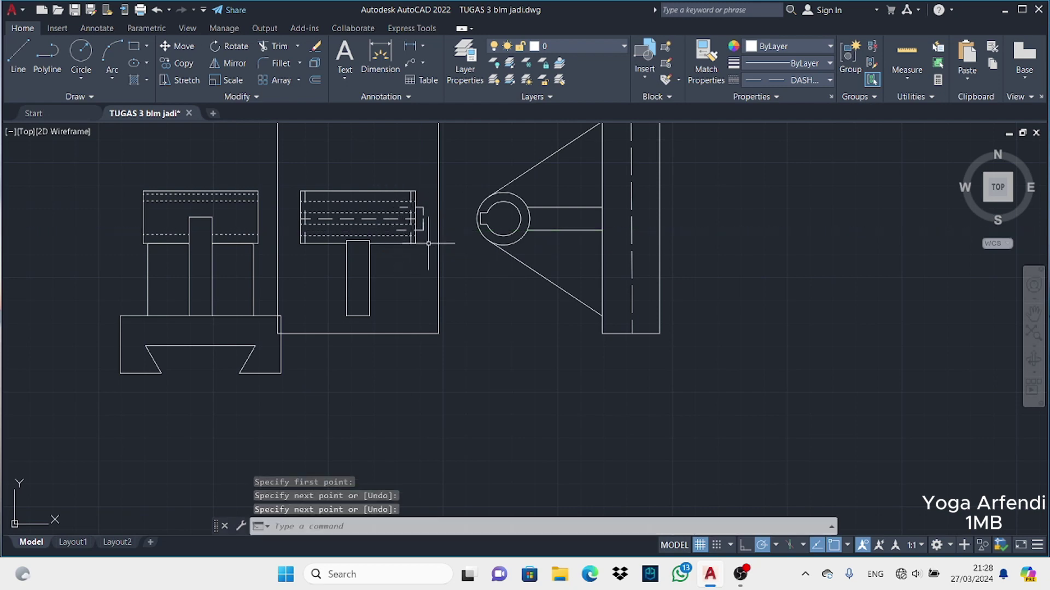
# Trim away the stray vertical line inside the barrel with a fence
pyautogui.write('tr')
pyautogui.press('space')
pyautogui.scroll(4, 413, 232)
pyautogui.scroll(2, 414, 233)
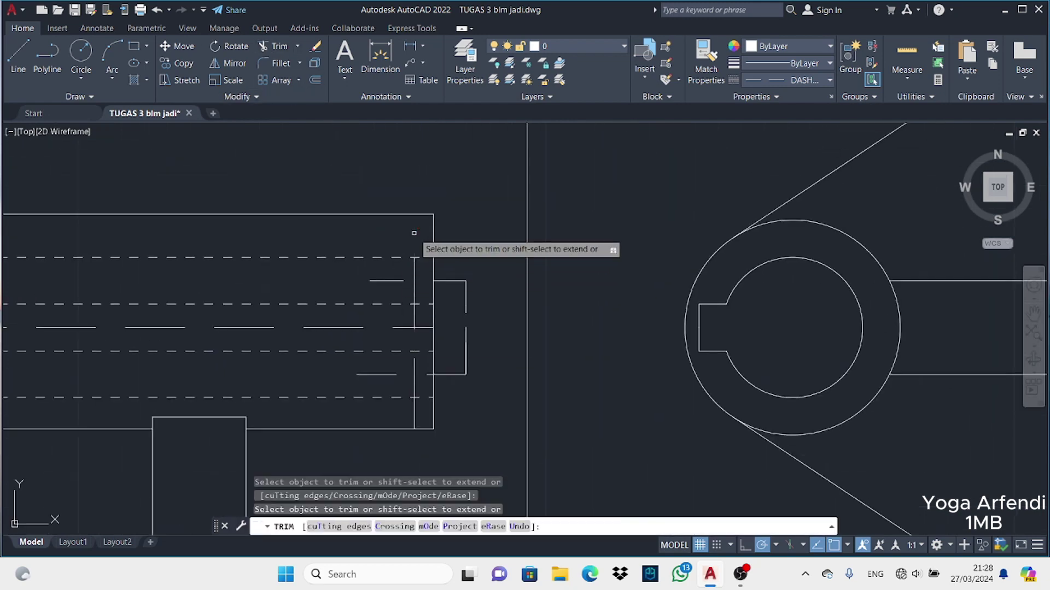
pyautogui.moveTo(353, 406); pyautogui.dragTo(602, 361, button='middle')
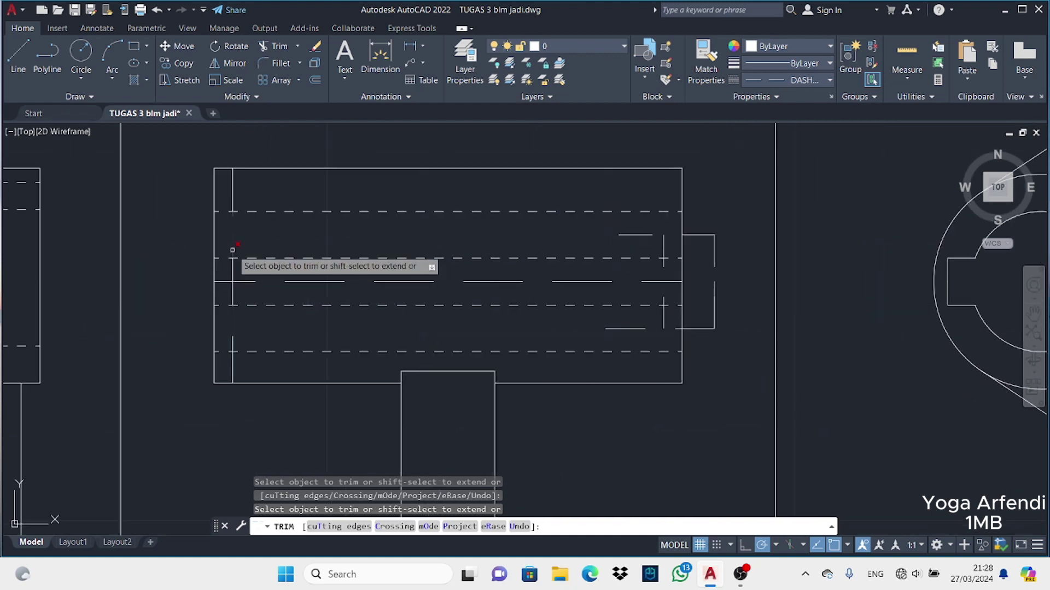
pyautogui.moveTo(243, 281)
pyautogui.mouseDown()
pyautogui.moveTo(232, 291)
pyautogui.moveTo(233, 364)
pyautogui.mouseUp()
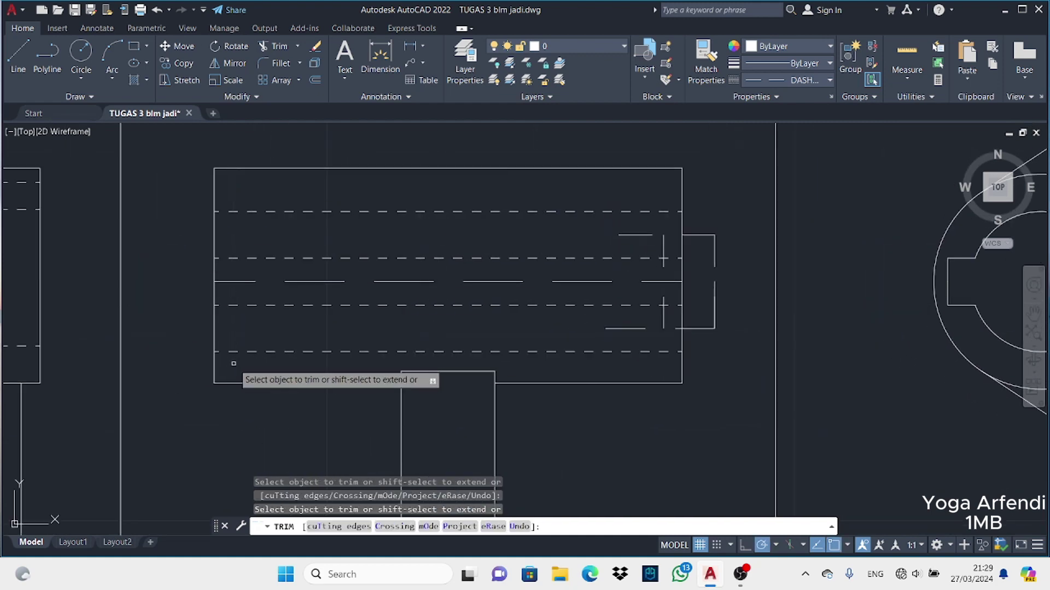
# Mirror the right end lines about the barrel's midpoint, keeping the originals
pyautogui.click(228, 63)
pyautogui.click(664, 284)
pyautogui.press('Return')
pyautogui.click(448, 281)
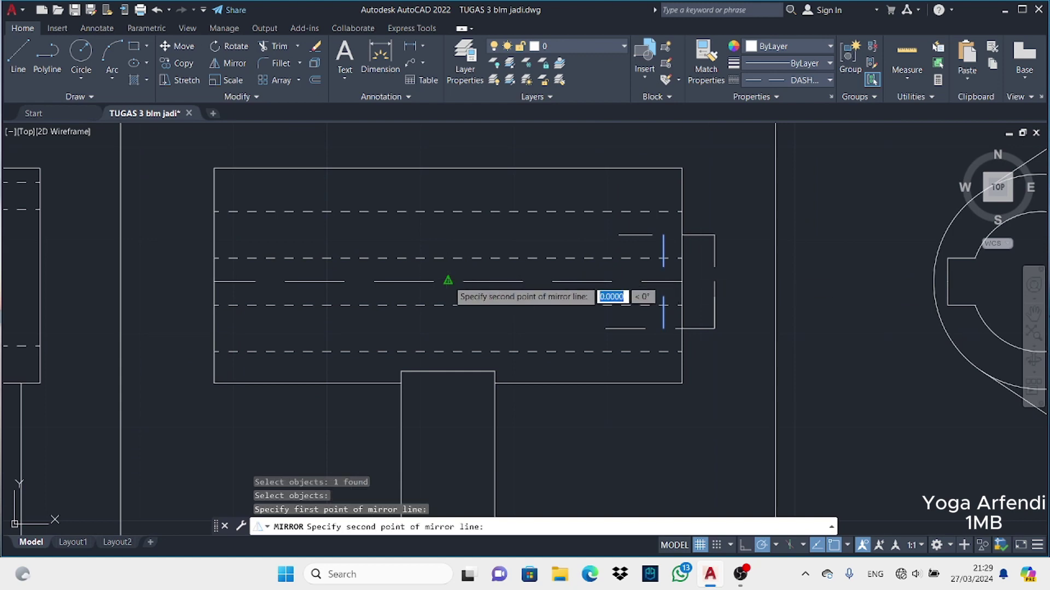
pyautogui.click(449, 277)
pyautogui.press('Return')
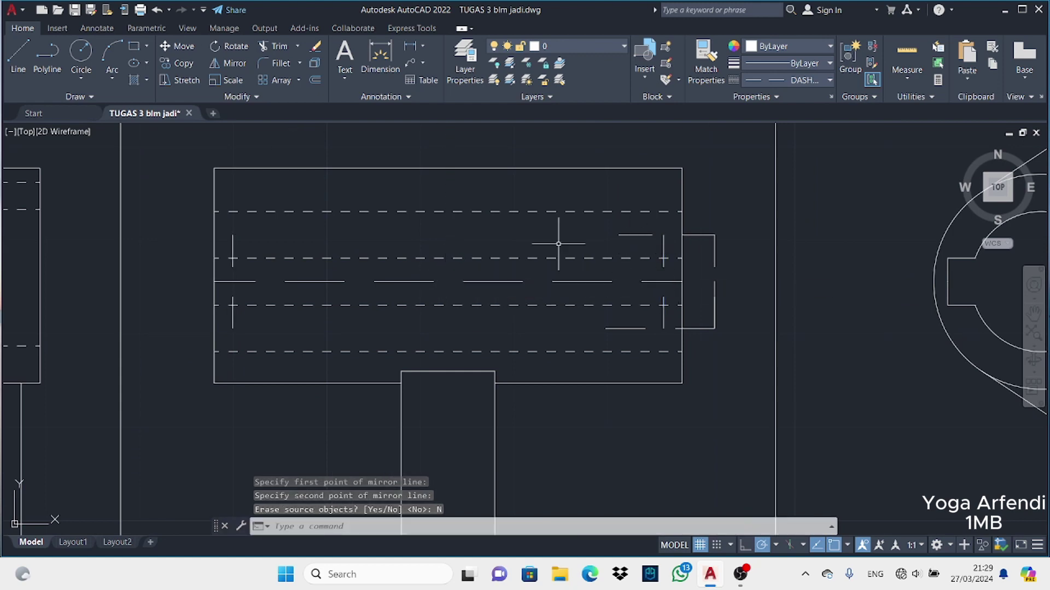
# Draw the top and bottom inner bore lines between the end lines and fence-trim the overhangs
pyautogui.write('l')
pyautogui.press('Return')
pyautogui.click(233, 235)
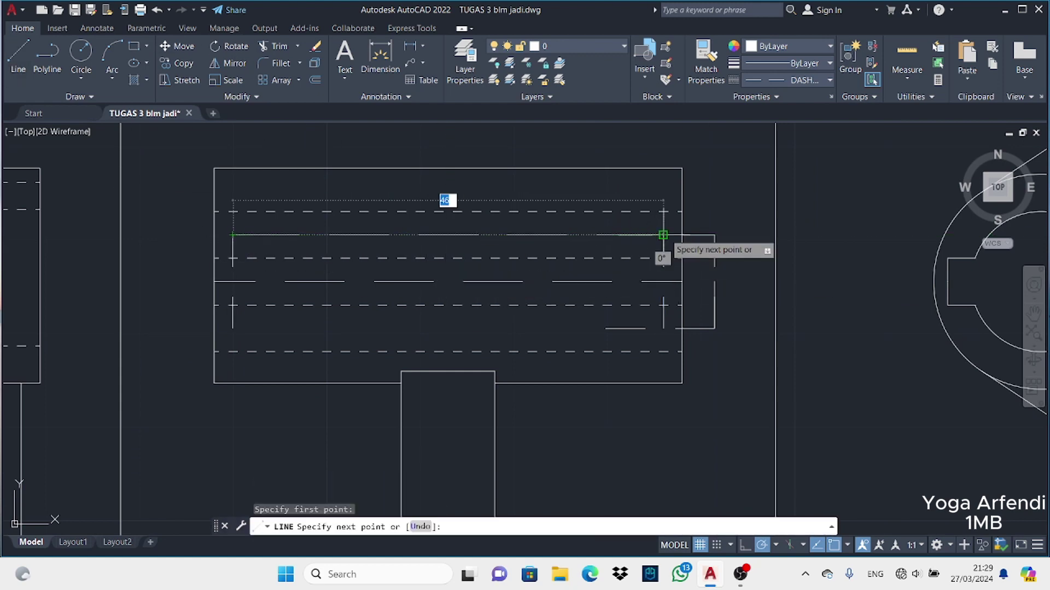
pyautogui.click(663, 235)
pyautogui.press('Return')
pyautogui.press('Return')
pyautogui.click(232, 329)
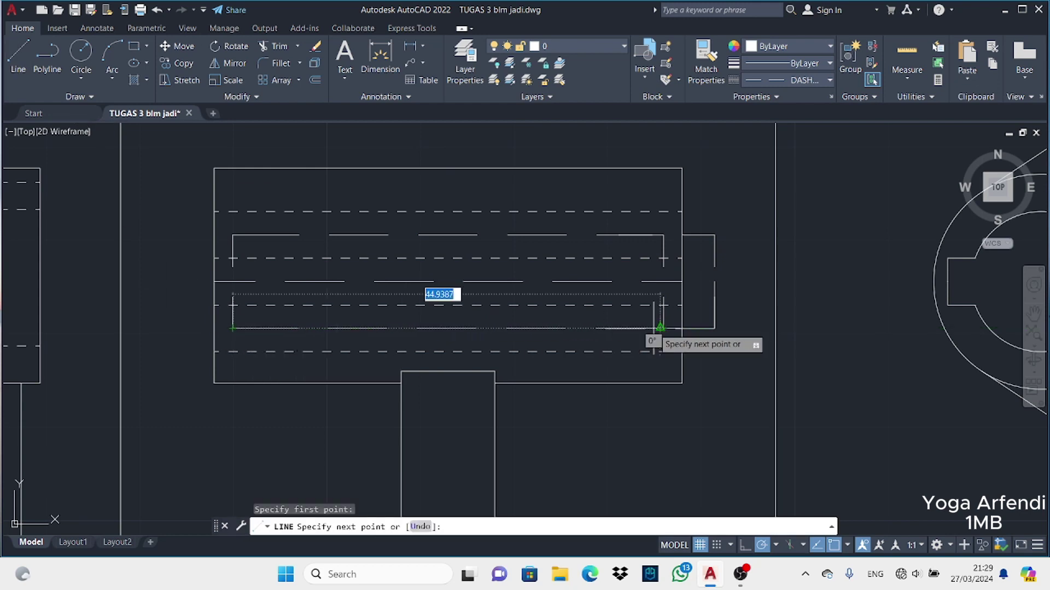
pyautogui.click(661, 328)
pyautogui.press('Return')
pyautogui.moveTo(704, 224)
pyautogui.mouseDown()
pyautogui.moveTo(720, 307)
pyautogui.moveTo(706, 282)
pyautogui.mouseUp()
pyautogui.press('Escape')
# Draw a 10-unit line extending the stem upward from the barrel
pyautogui.scroll(-2, 708, 241)
pyautogui.scroll(-1, 595, 339)
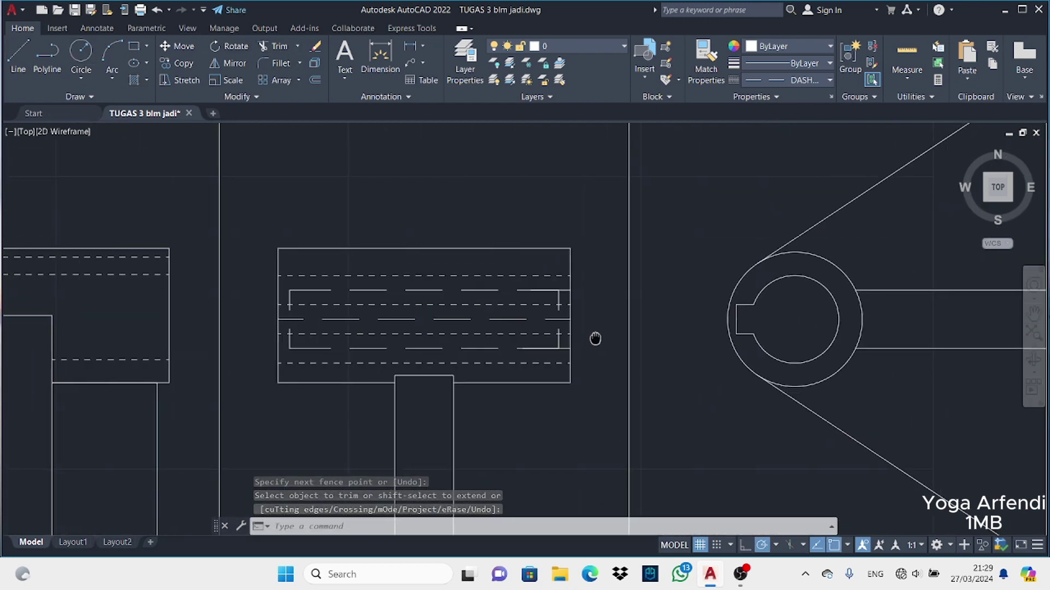
pyautogui.moveTo(595, 340); pyautogui.dragTo(479, 405, button='middle')
pyautogui.scroll(-4, 480, 406)
pyautogui.press('l')
pyautogui.press('Return')
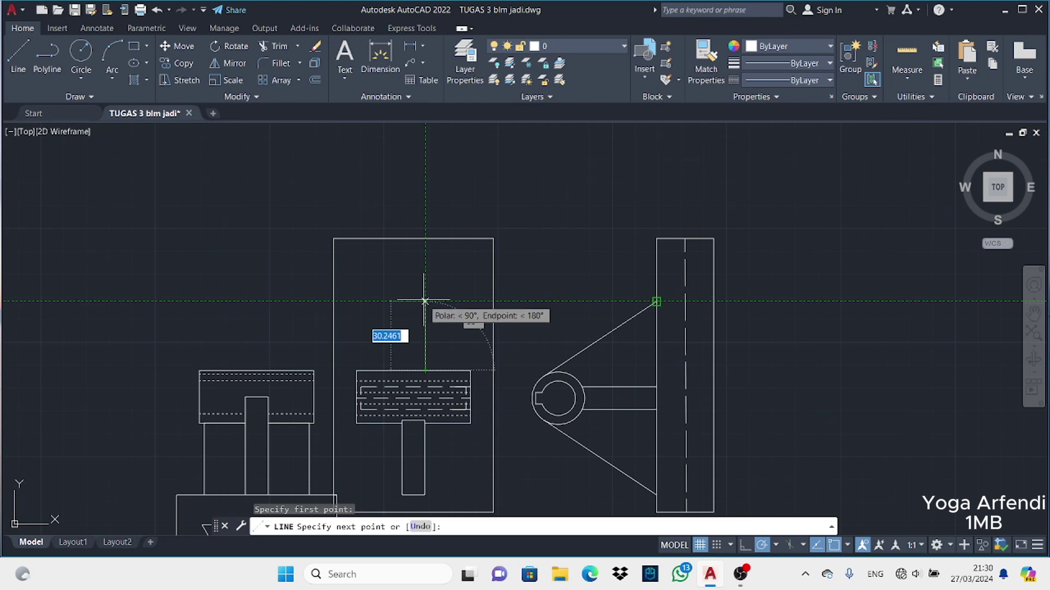
pyautogui.write('10')
pyautogui.press('Return')
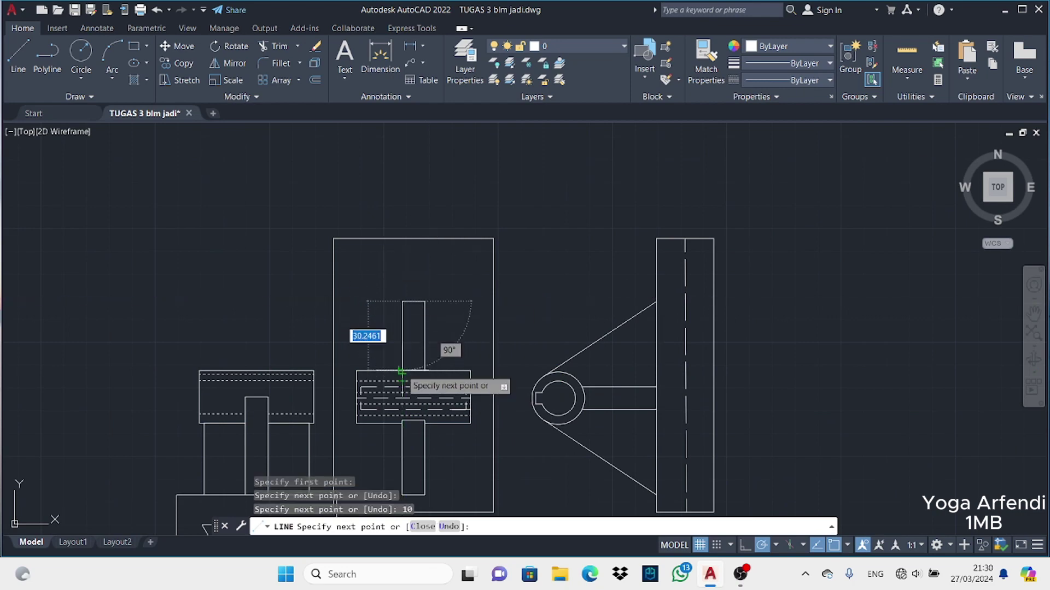
pyautogui.click(401, 372)
pyautogui.press('Return')
pyautogui.scroll(-1, 527, 351)
pyautogui.scroll(-1, 490, 284)
# Move the whole left-hand view down below the front view
pyautogui.click(174, 46)
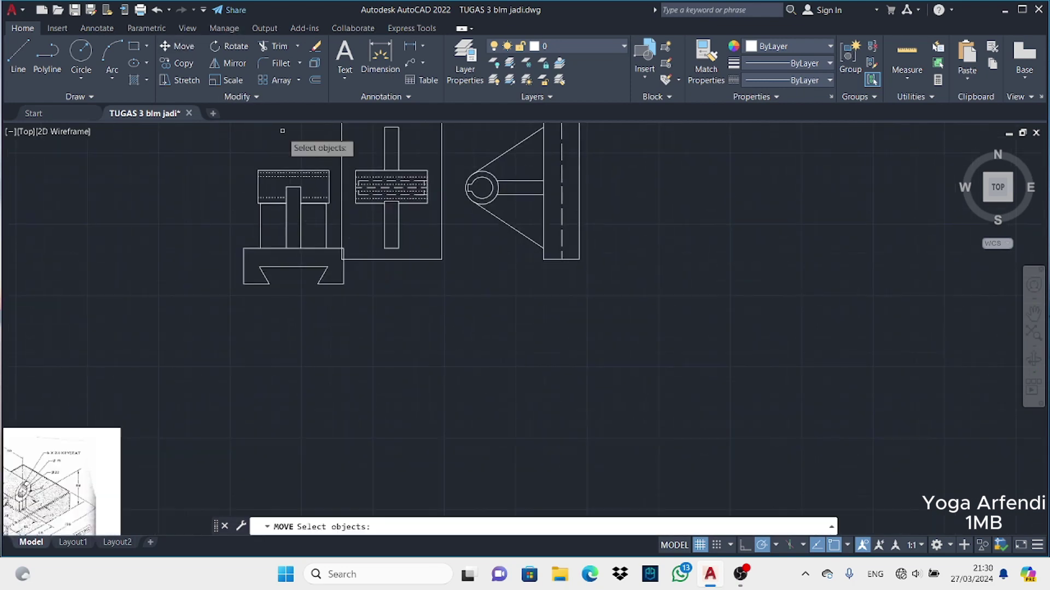
pyautogui.moveTo(277, 136); pyautogui.dragTo(282, 296)
pyautogui.press('Escape')
pyautogui.press('Return')
pyautogui.moveTo(234, 159); pyautogui.dragTo(224, 281)
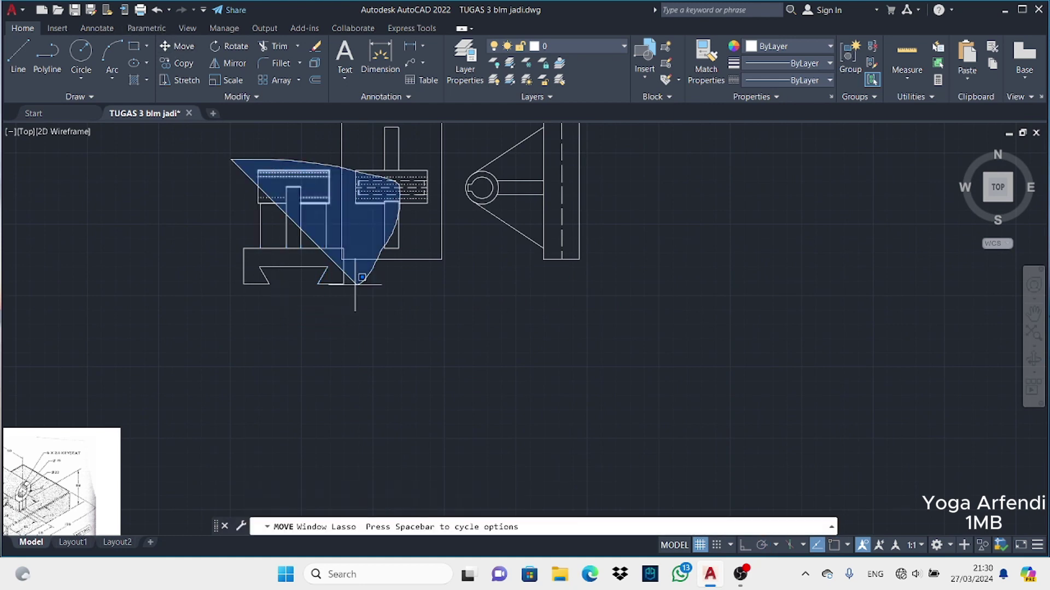
pyautogui.press('Escape')
pyautogui.press('Return')
pyautogui.moveTo(241, 162); pyautogui.dragTo(346, 166)
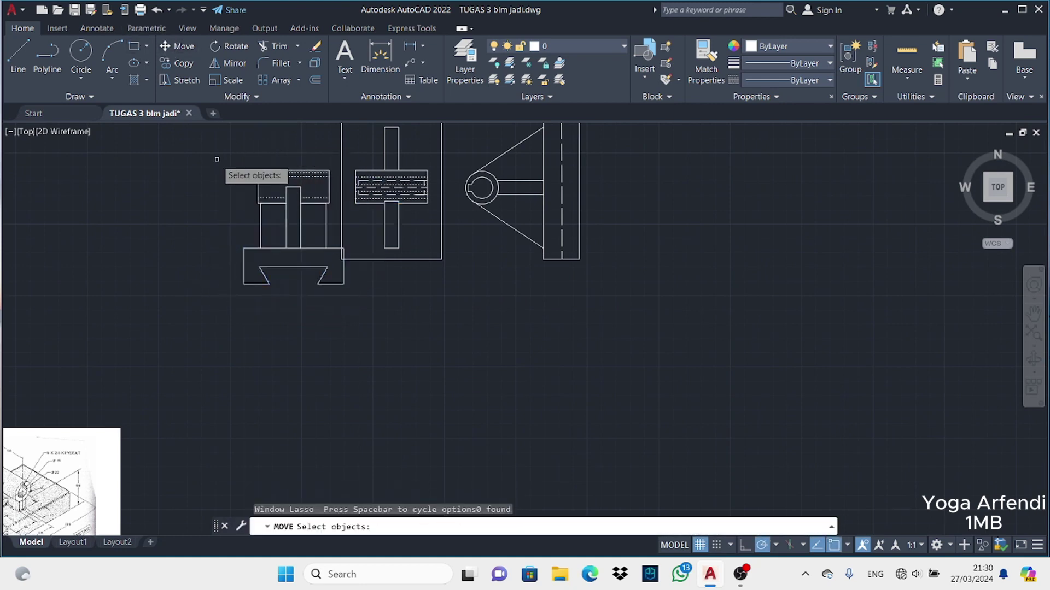
pyautogui.moveTo(339, 296); pyautogui.dragTo(217, 287)
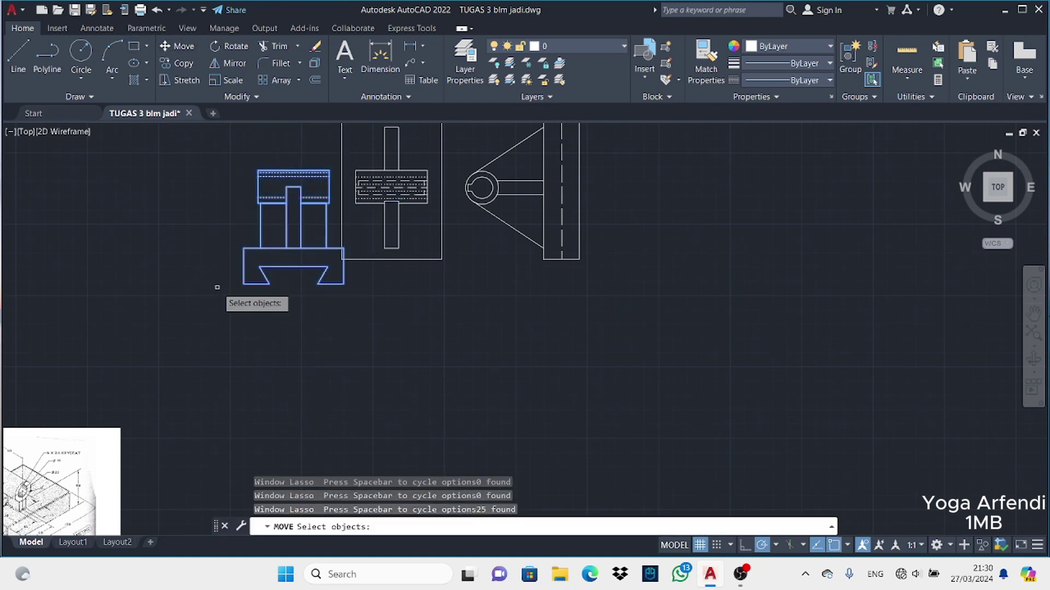
pyautogui.click(294, 170)
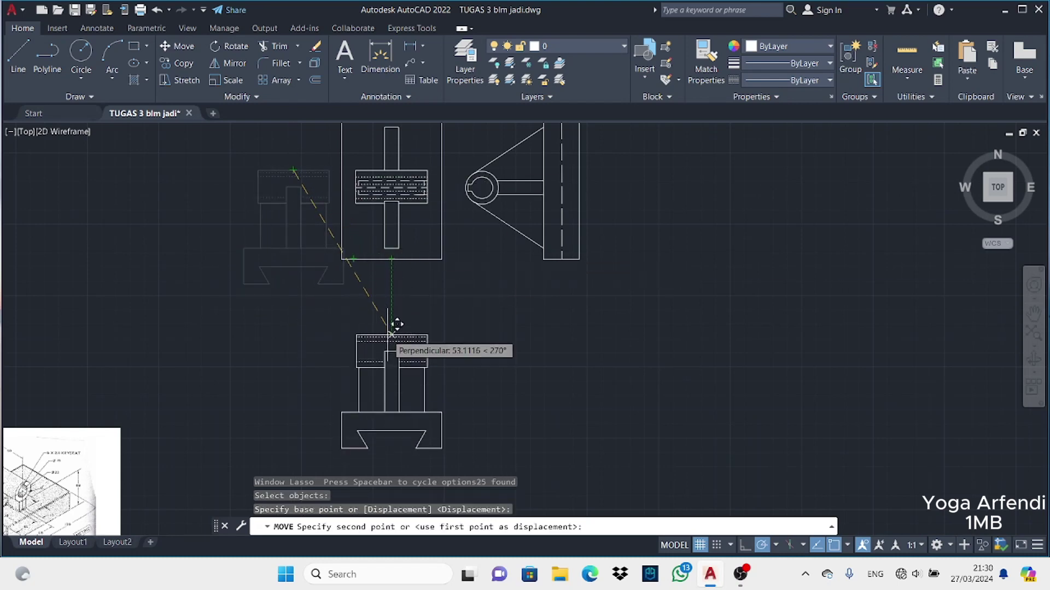
pyautogui.click(391, 334)
pyautogui.scroll(-2, 531, 283)
# Rotate the side view 90° about its circle centre
pyautogui.click(167, 46)
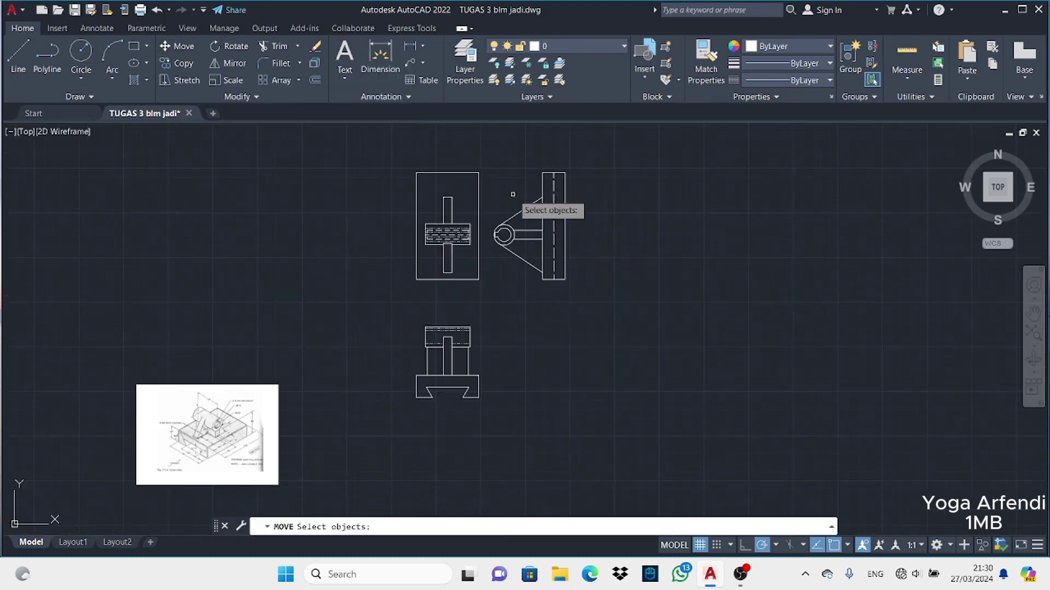
pyautogui.click(494, 162)
pyautogui.click(625, 299)
pyautogui.press('Return')
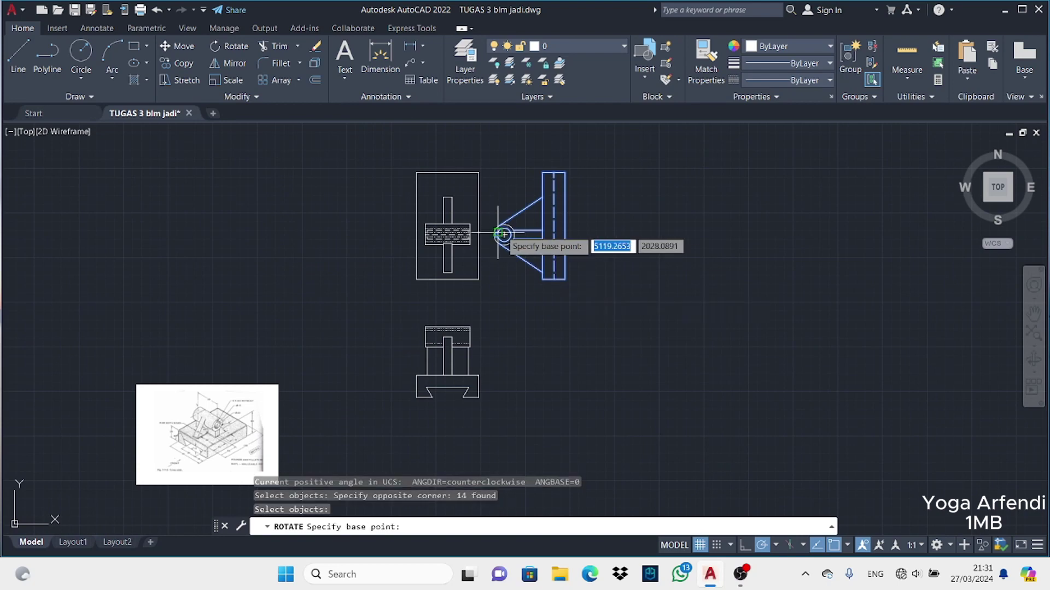
pyautogui.click(503, 235)
pyautogui.click(504, 312)
# Attempt to move the rotated side view from its circle centre, then cancel the move
pyautogui.write('m')
pyautogui.press('Return')
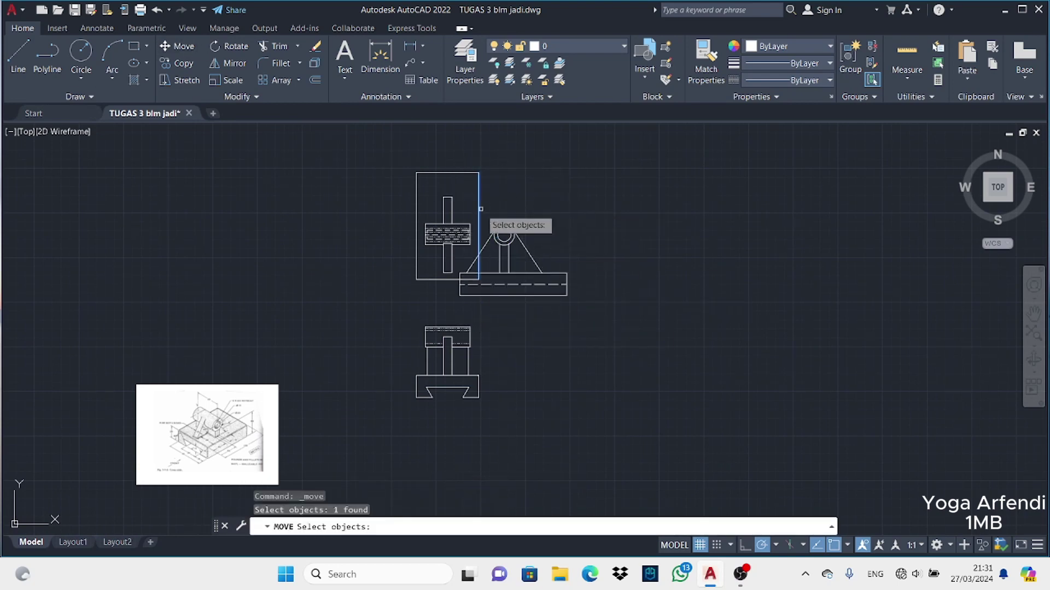
pyautogui.press('Escape')
pyautogui.press('space')
pyautogui.click(486, 214)
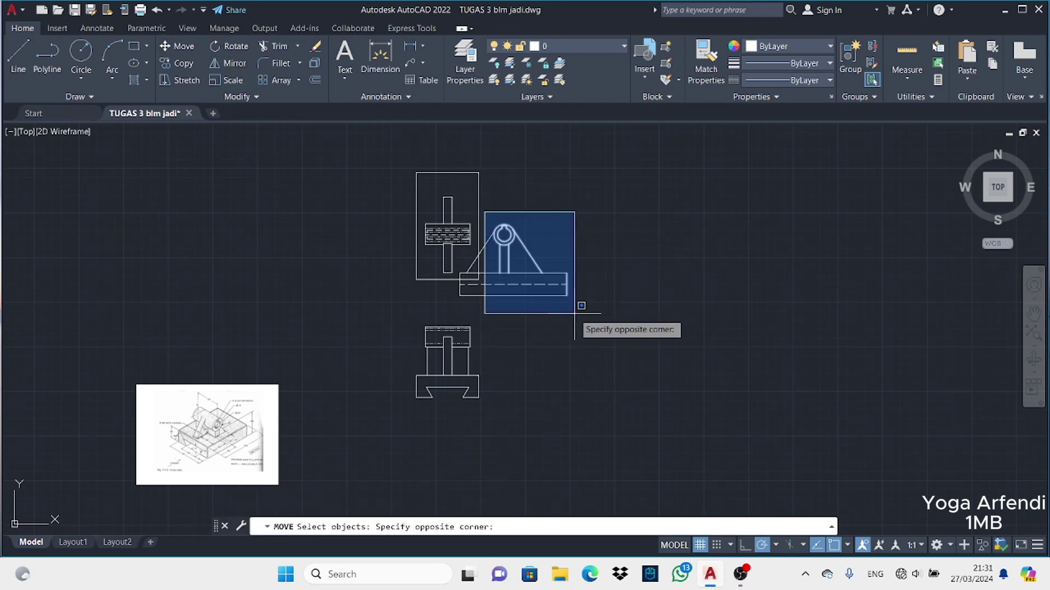
pyautogui.press('Escape')
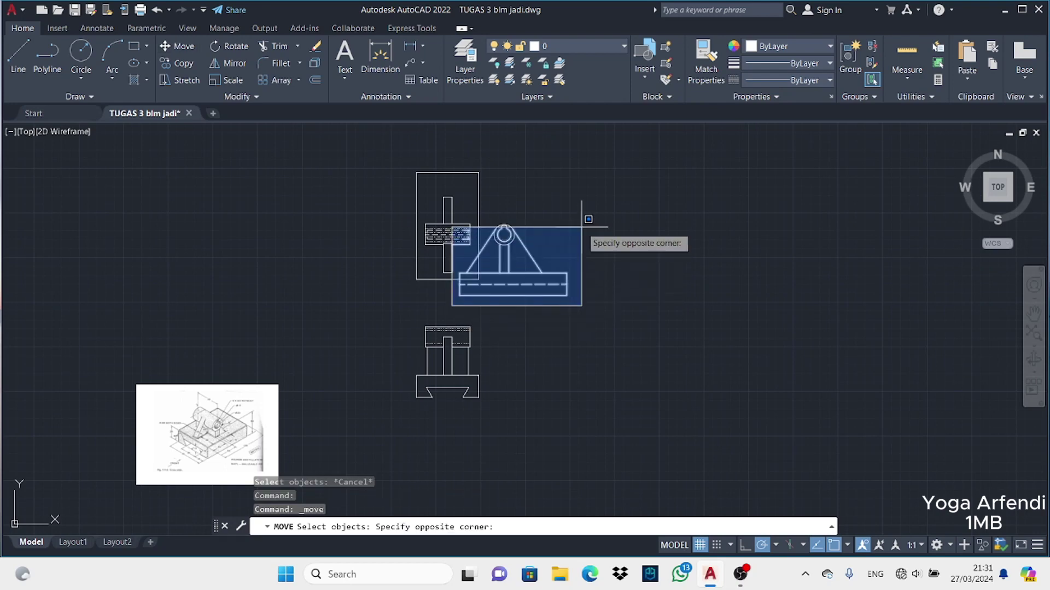
pyautogui.click(583, 219)
pyautogui.click(505, 235)
pyautogui.hotkey('ctrl', 'z')
pyautogui.press('Escape')
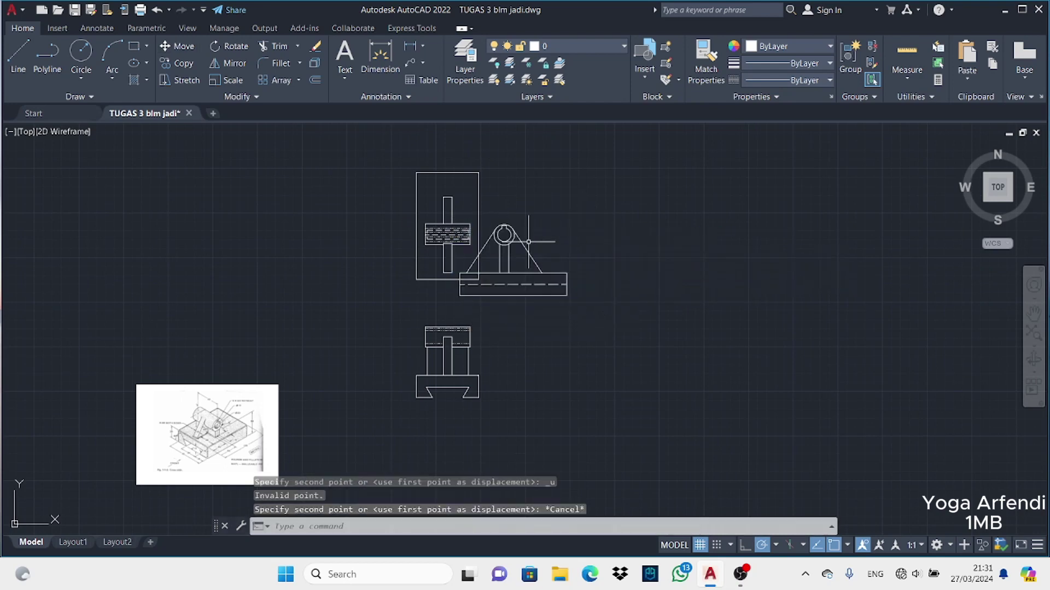
# Abandon a copy attempt and undo the side view's last rotation
pyautogui.click(176, 63)
pyautogui.click(474, 222)
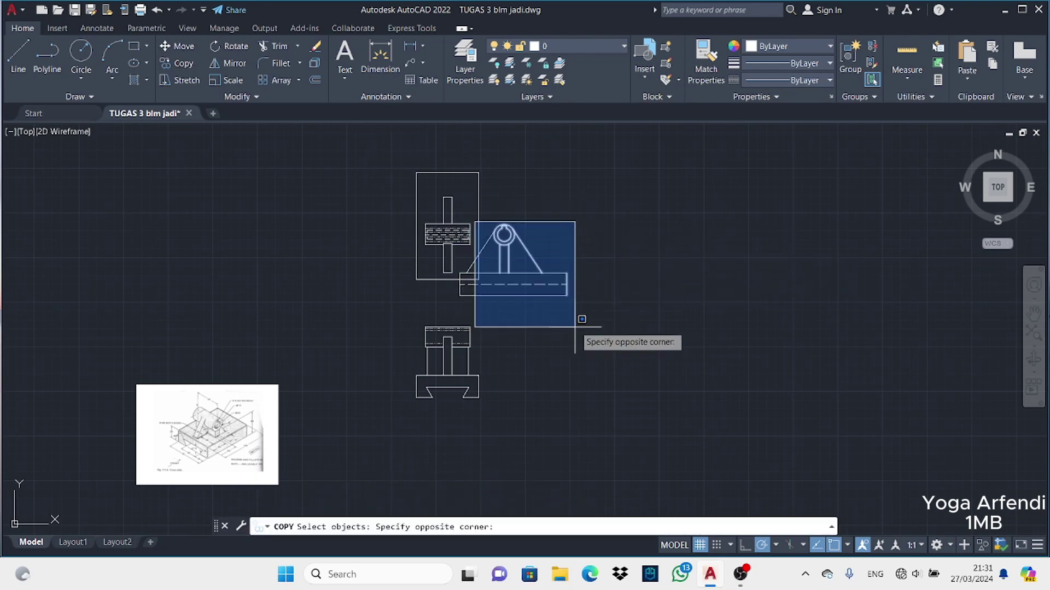
pyautogui.click(566, 279)
pyautogui.hotkey('ctrl', 'z')
pyautogui.hotkey('ctrl', 'z')
pyautogui.click(157, 10)
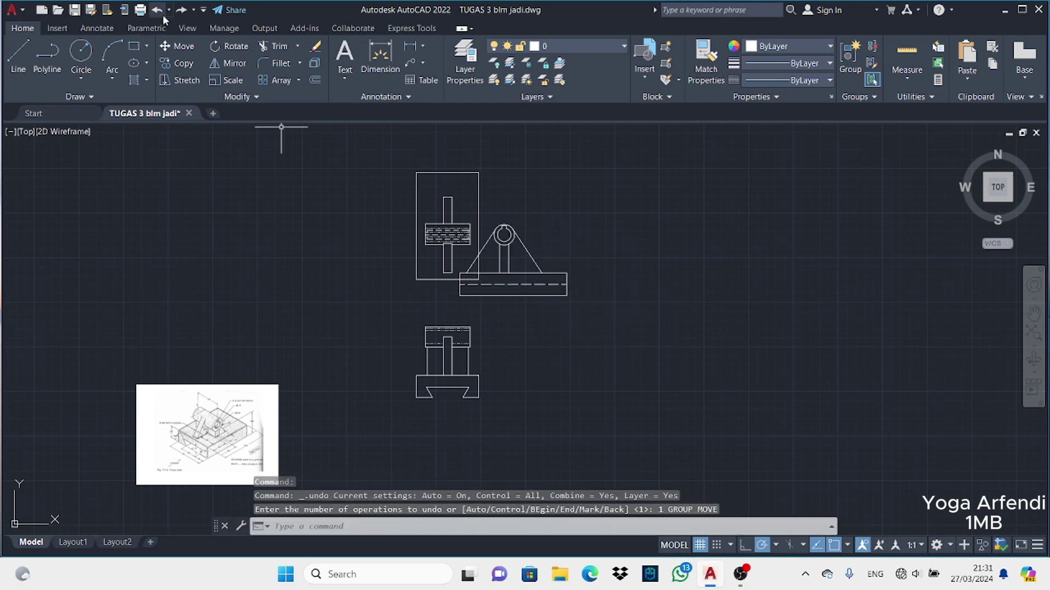
pyautogui.press('m')
pyautogui.press('Return')
# Window-select the side view, drop it at a new spot and reselect it
pyautogui.click(497, 155)
pyautogui.click(605, 321)
pyautogui.press('Escape')
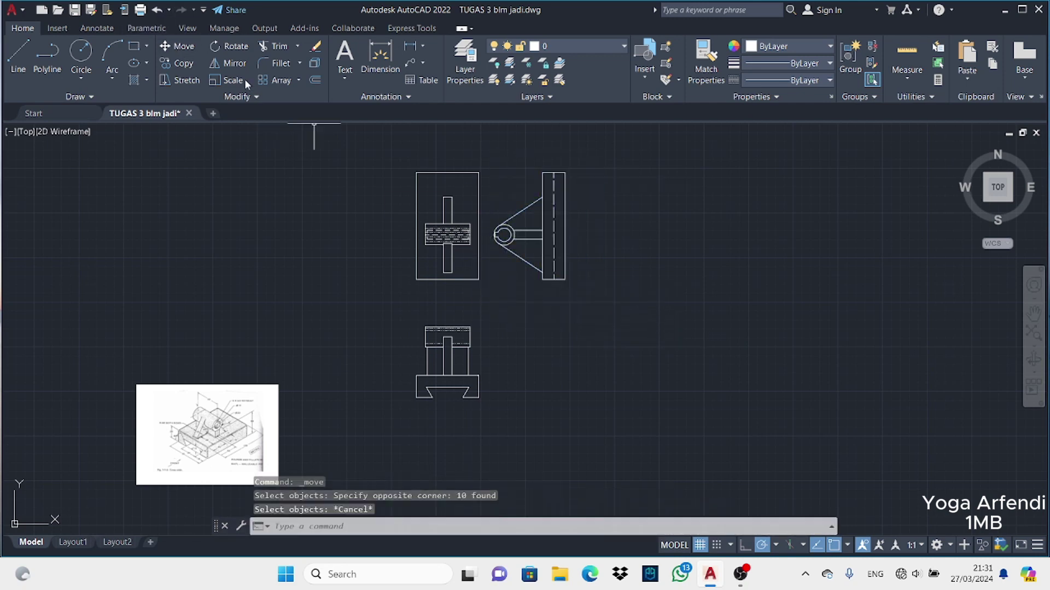
pyautogui.press('space')
pyautogui.click(482, 160)
pyautogui.click(595, 303)
pyautogui.press('Return')
pyautogui.click(503, 235)
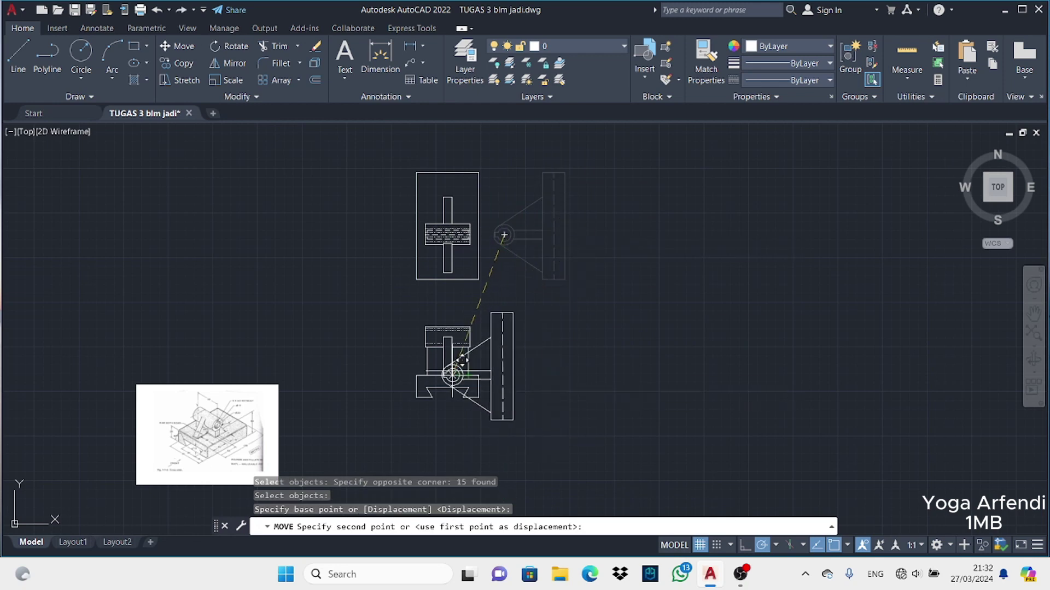
pyautogui.click(561, 375)
# Rotate the side view's 15 objects upright about the circle centre
pyautogui.click(224, 46)
pyautogui.click(530, 304)
pyautogui.click(701, 480)
pyautogui.press('Return')
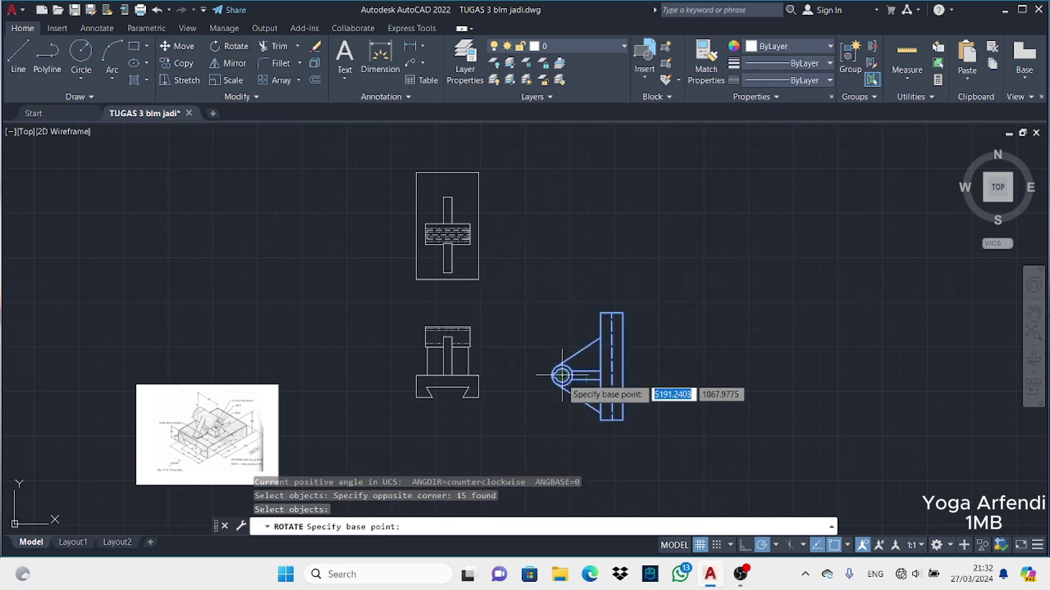
pyautogui.click(561, 375)
pyautogui.press('Escape')
# Move the side view by its circle centre to sit level beside the front view
pyautogui.click(175, 46)
pyautogui.click(488, 345)
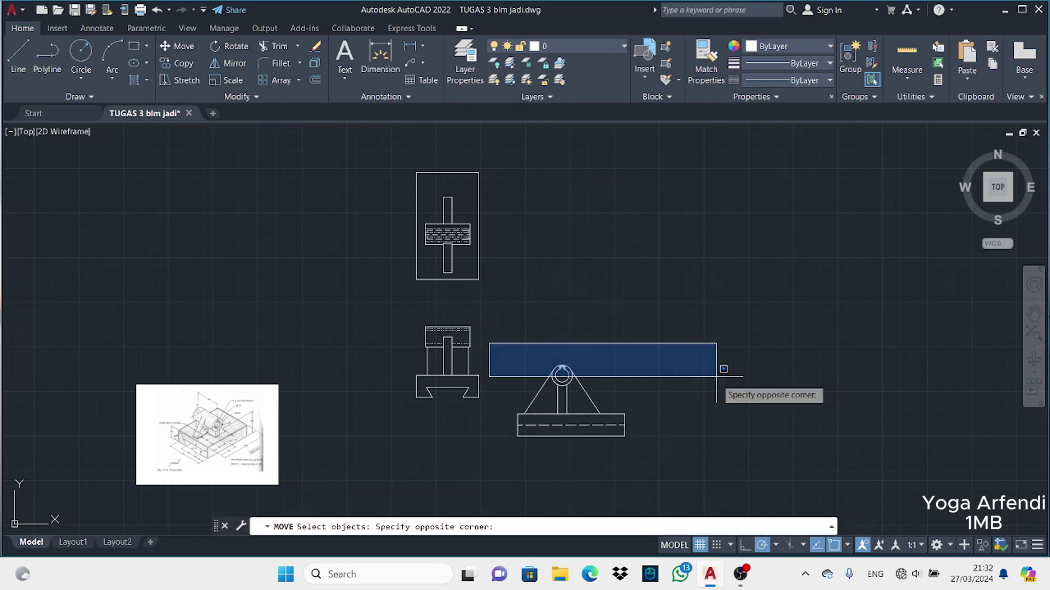
pyautogui.click(711, 449)
pyautogui.press('Return')
pyautogui.click(561, 375)
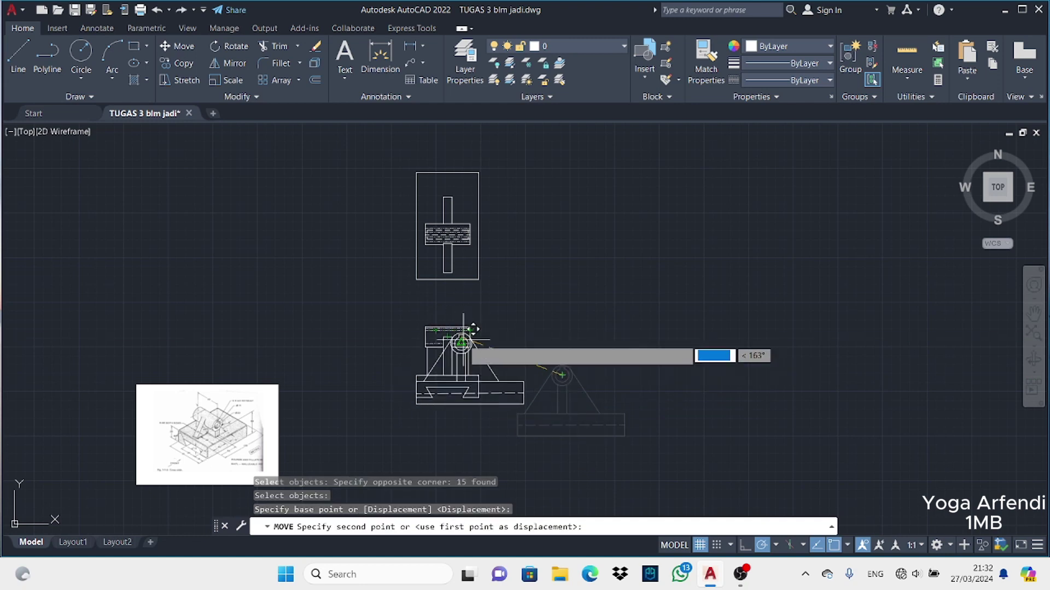
pyautogui.click(554, 337)
pyautogui.scroll(2, 549, 340)
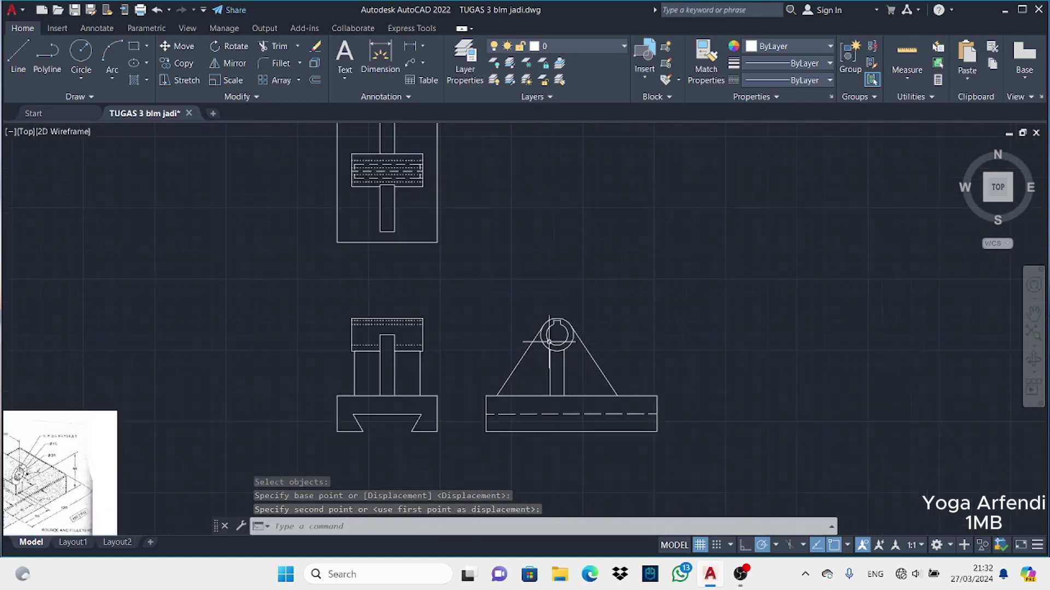
# Dimension the front view's top width 50 and the shaft width 10
pyautogui.click(380, 54)
pyautogui.click(352, 319)
pyautogui.click(422, 319)
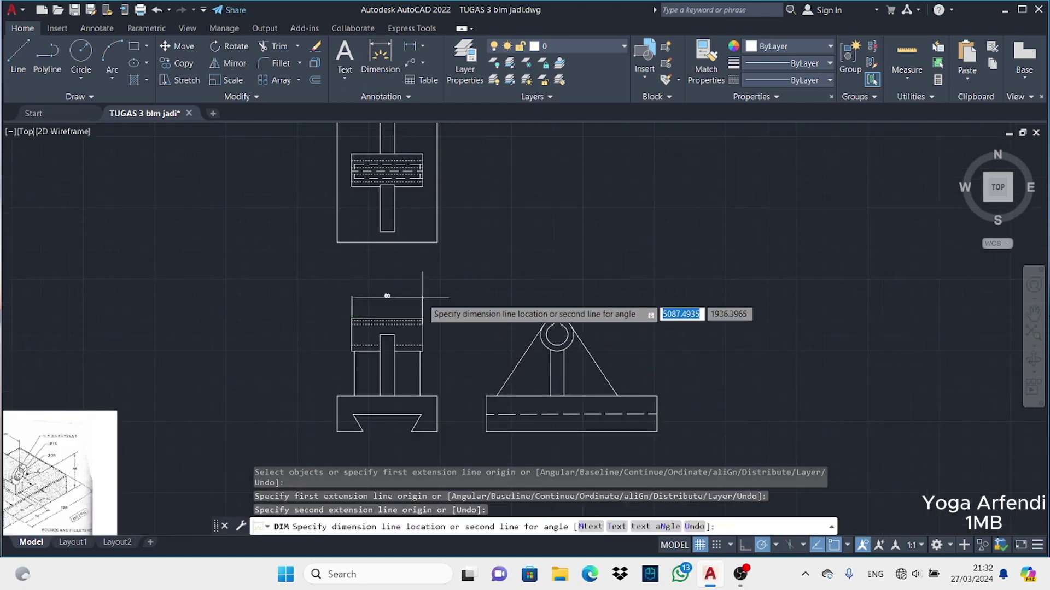
pyautogui.click(385, 297)
pyautogui.click(380, 361)
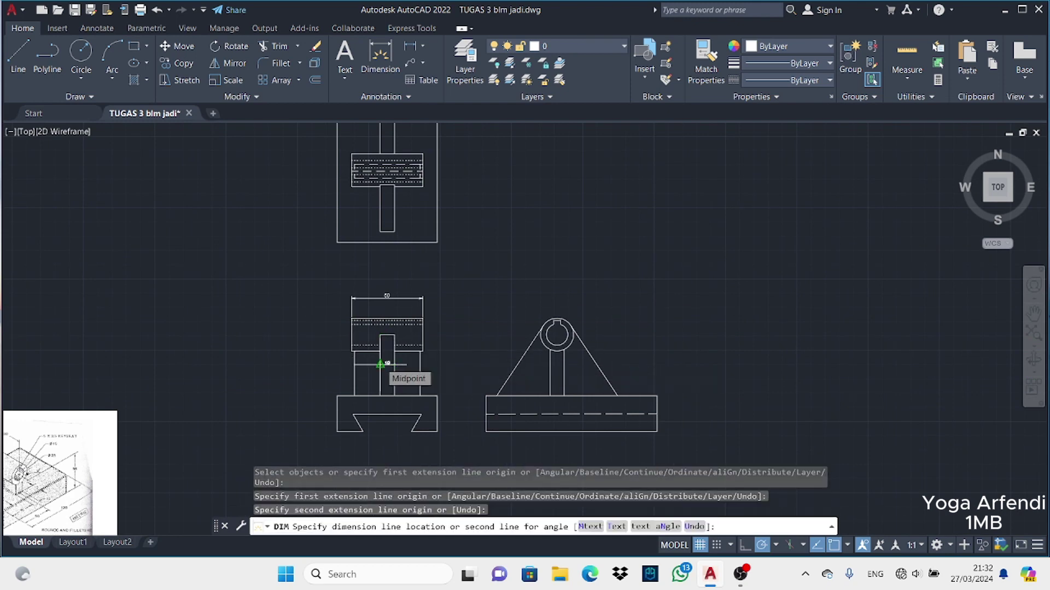
pyautogui.click(383, 363)
# Add front-view dimensions beside the shaft, the 12 left step and the bottom slot
pyautogui.click(394, 395)
pyautogui.write('u')
pyautogui.press('Return')
pyautogui.click(394, 395)
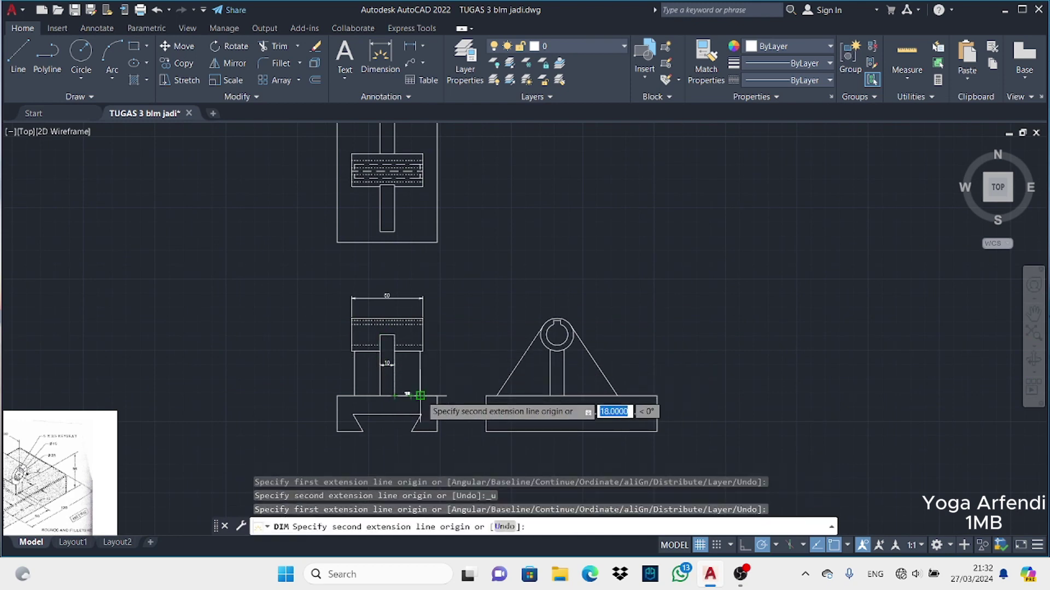
pyautogui.click(420, 376)
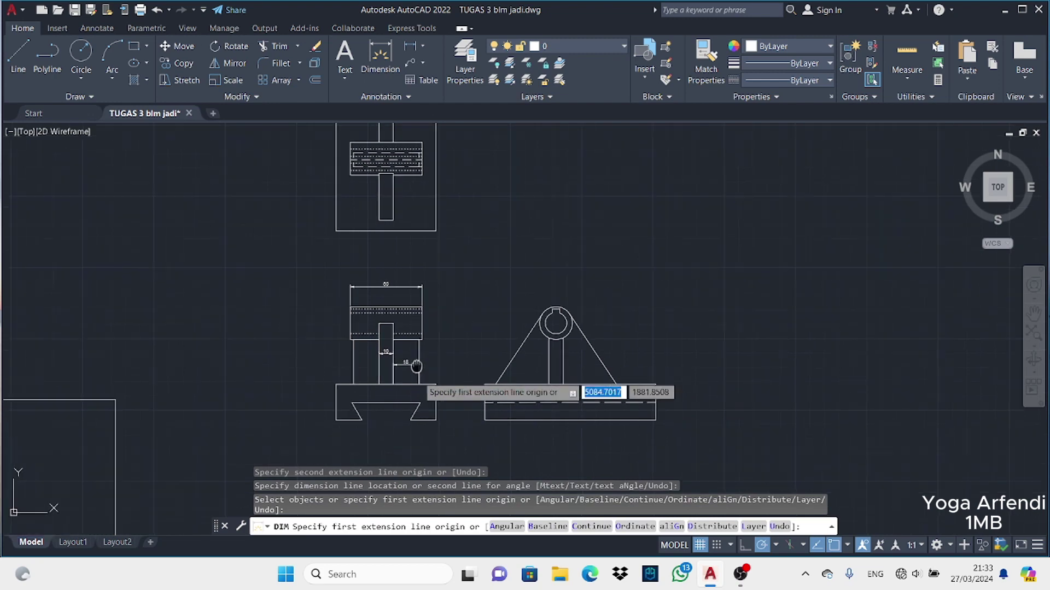
pyautogui.click(417, 394)
pyautogui.click(437, 394)
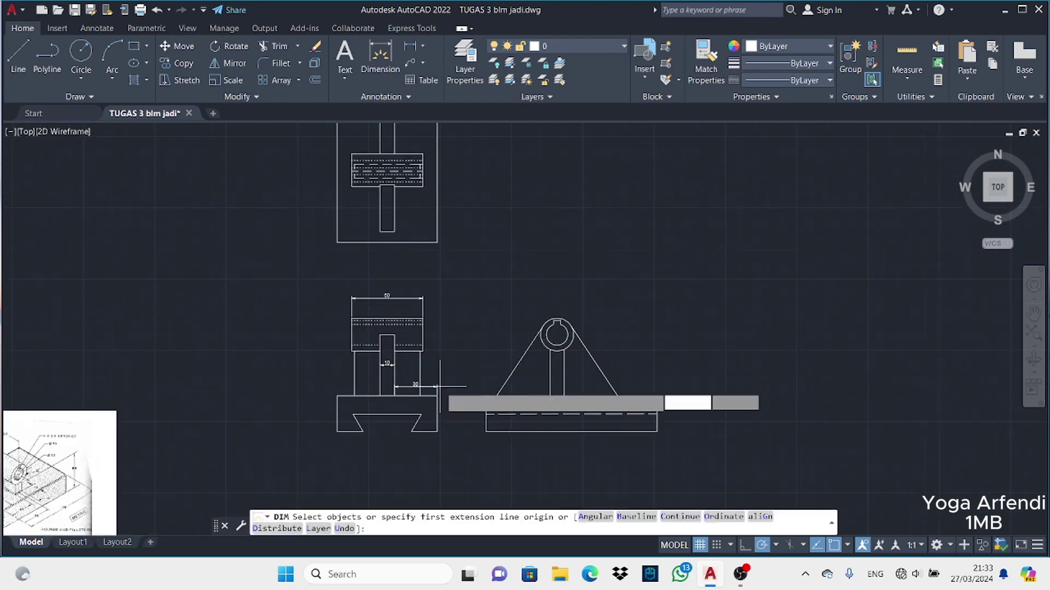
pyautogui.click(337, 395)
pyautogui.click(345, 376)
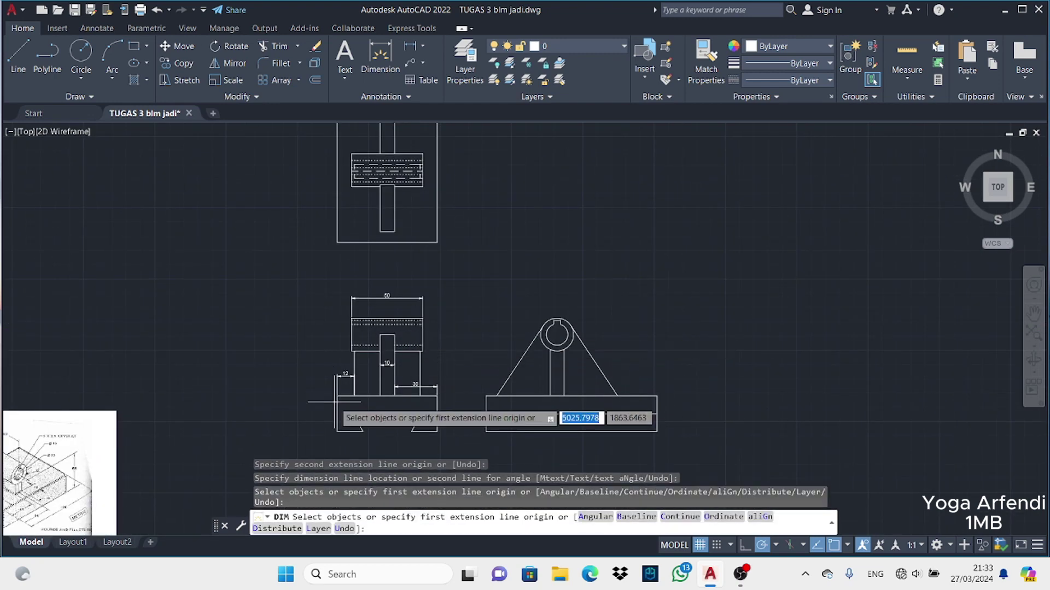
pyautogui.moveTo(350, 382); pyautogui.dragTo(335, 323, button='middle')
pyautogui.click(344, 372)
pyautogui.click(420, 372)
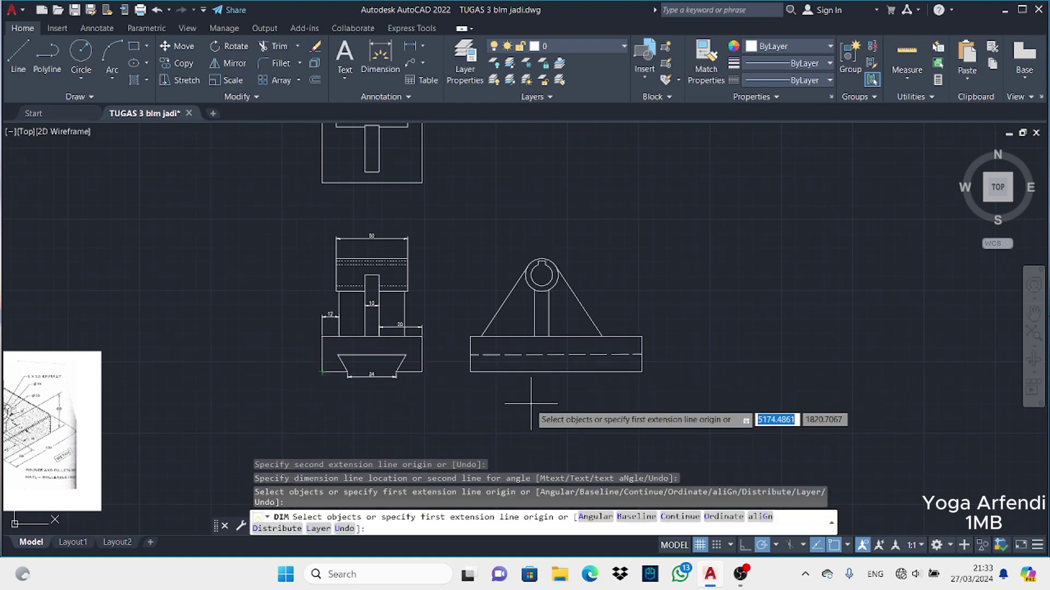
# Dimension the side view's base height 25, length 120 and post width 10
pyautogui.click(470, 337)
pyautogui.click(471, 372)
pyautogui.click(456, 354)
pyautogui.click(470, 372)
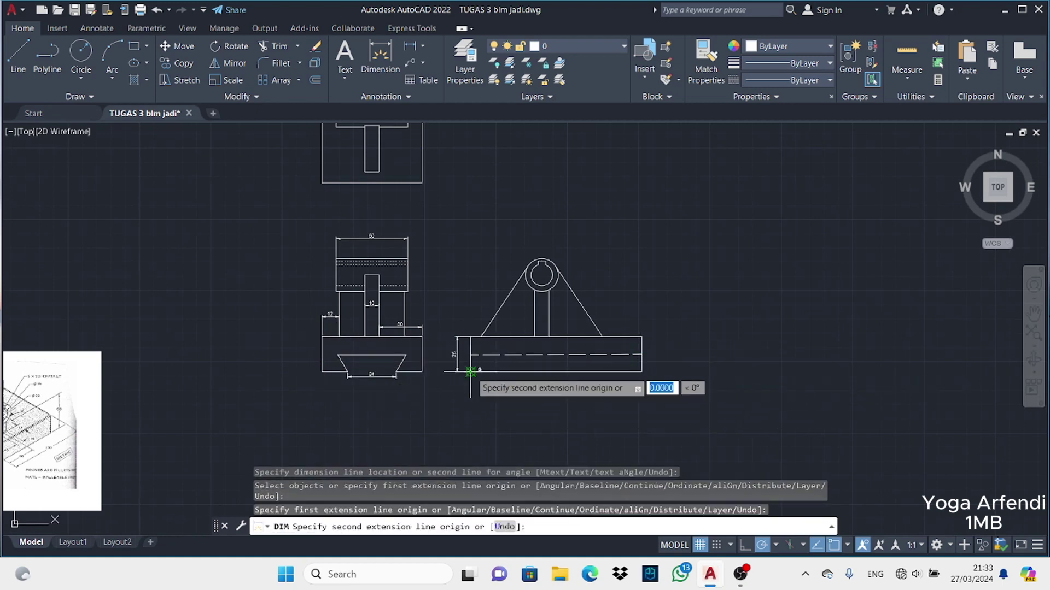
pyautogui.click(641, 372)
pyautogui.click(602, 401)
pyautogui.click(536, 311)
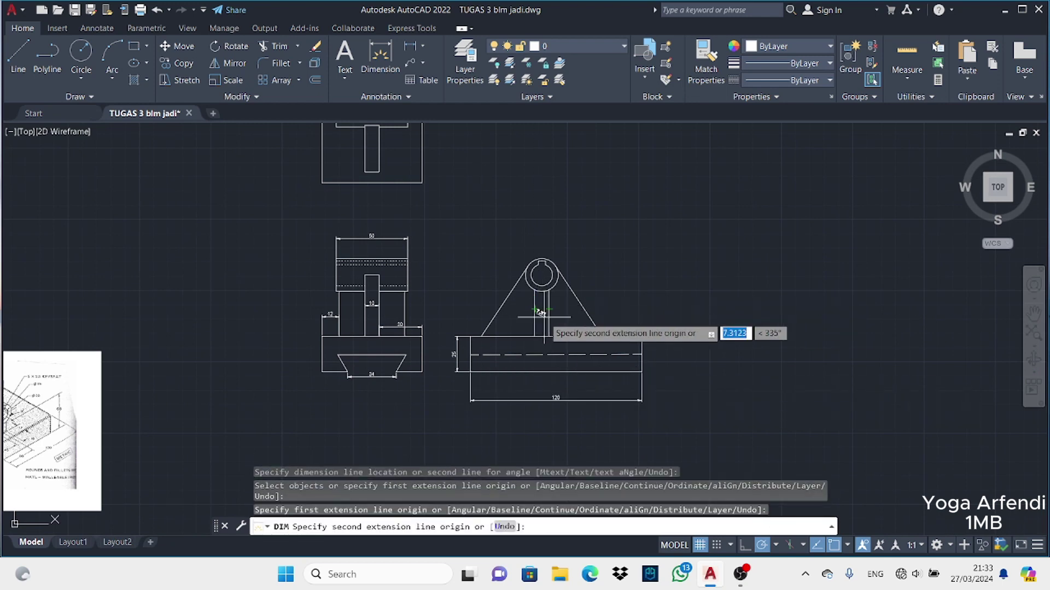
pyautogui.click(549, 312)
pyautogui.click(588, 319)
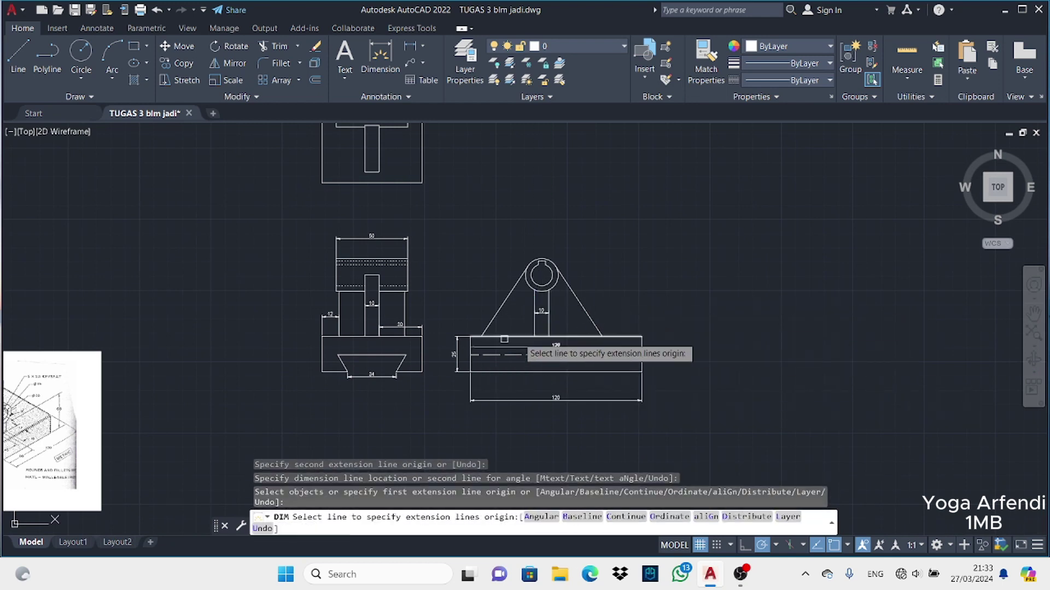
# Add the 50 dimension above the side view's base
pyautogui.click(543, 336)
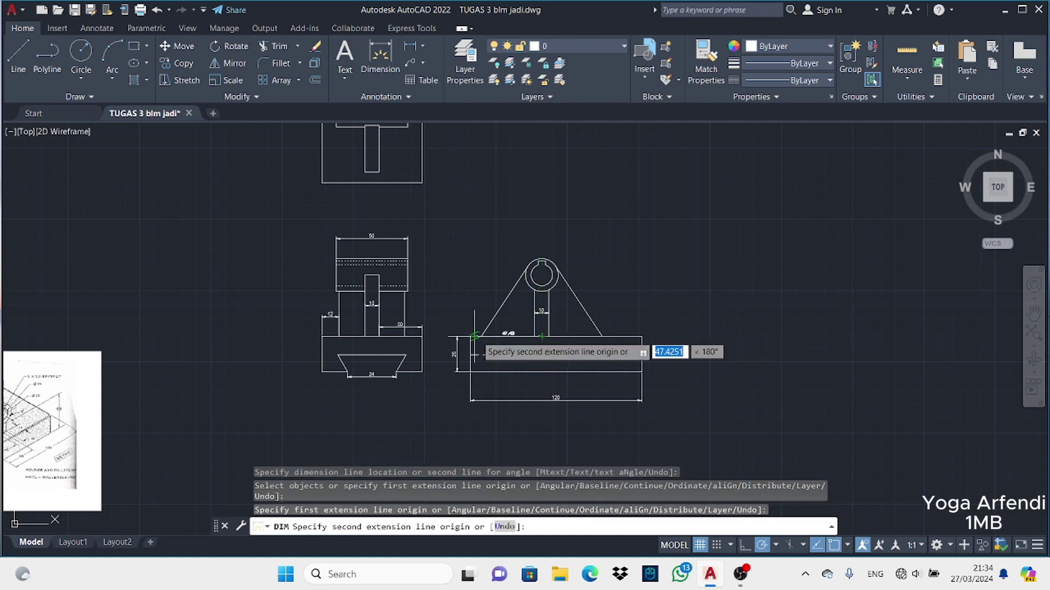
pyautogui.scroll(2, 470, 337)
pyautogui.scroll(4, 470, 337)
pyautogui.click(470, 337)
pyautogui.click(504, 301)
pyautogui.scroll(-6, 504, 301)
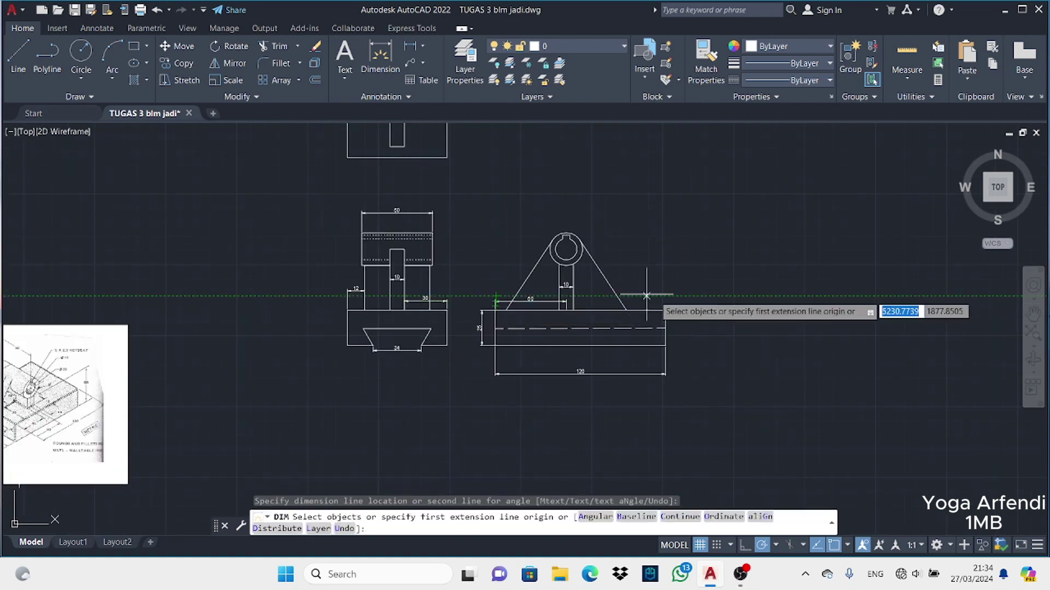
# Try several first points on the top view, then end dimensioning
pyautogui.moveTo(490, 248); pyautogui.dragTo(305, 241, button='middle')
pyautogui.click(422, 246)
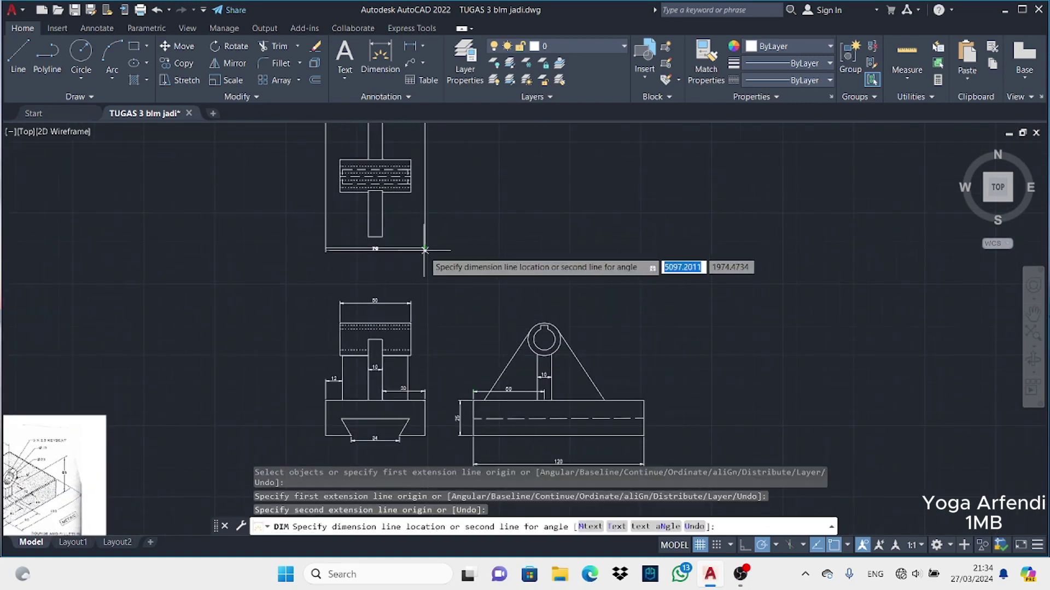
pyautogui.press('Escape')
pyautogui.scroll(-2, 428, 204)
pyautogui.click(425, 193)
pyautogui.press('Escape')
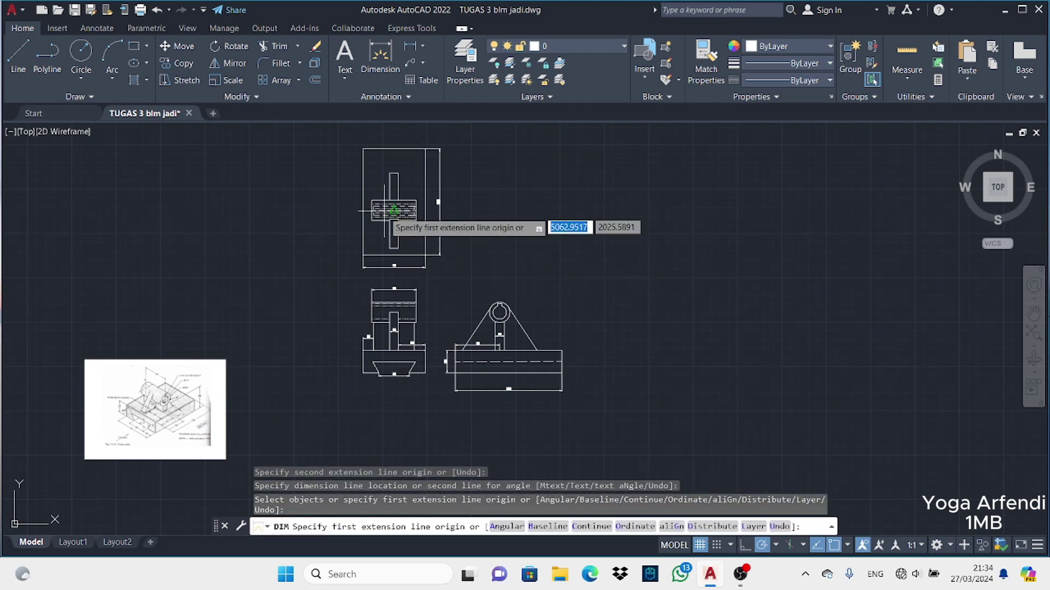
pyautogui.click(389, 233)
pyautogui.press('Escape')
pyautogui.click(390, 234)
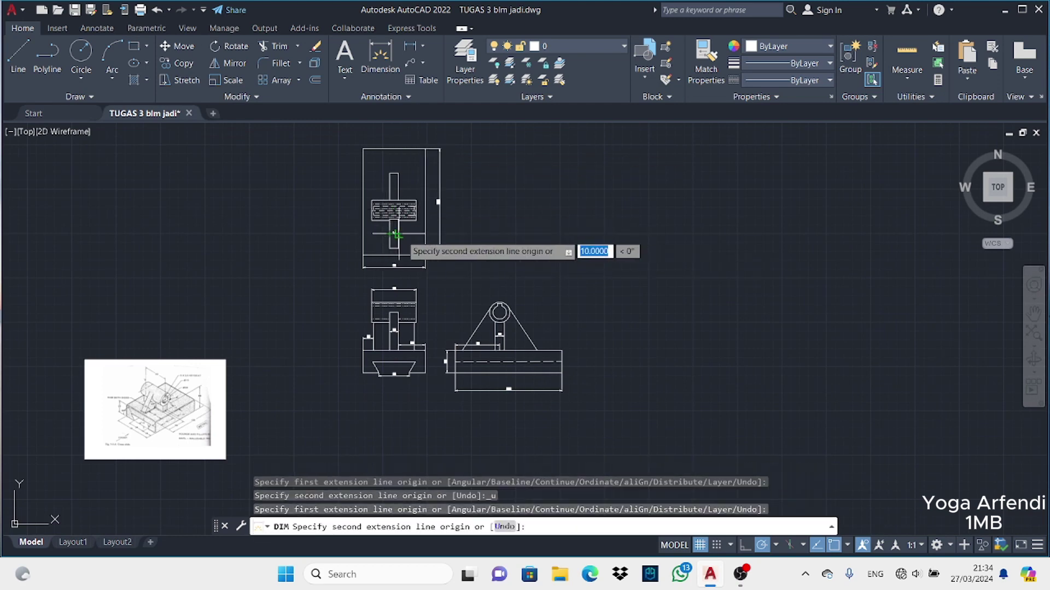
pyautogui.press('Escape')
# Dimension the top view's narrow bar at 10
pyautogui.click(380, 58)
pyautogui.scroll(3, 421, 208)
pyautogui.click(370, 317)
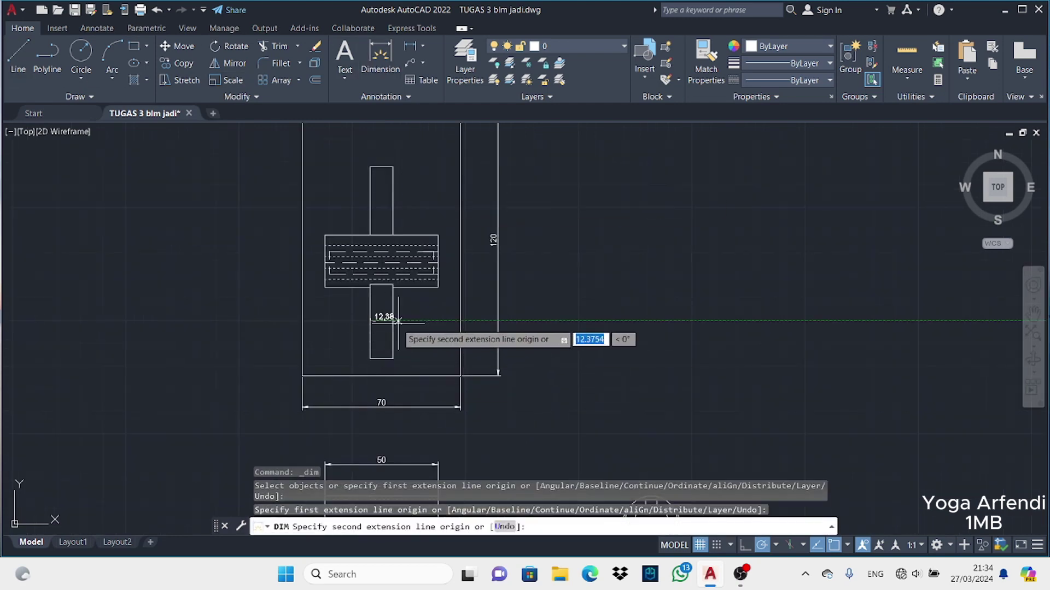
pyautogui.click(381, 322)
pyautogui.scroll(-3, 498, 306)
# Add a ⌀23 diameter dimension to the side view's outer circle
pyautogui.click(97, 28)
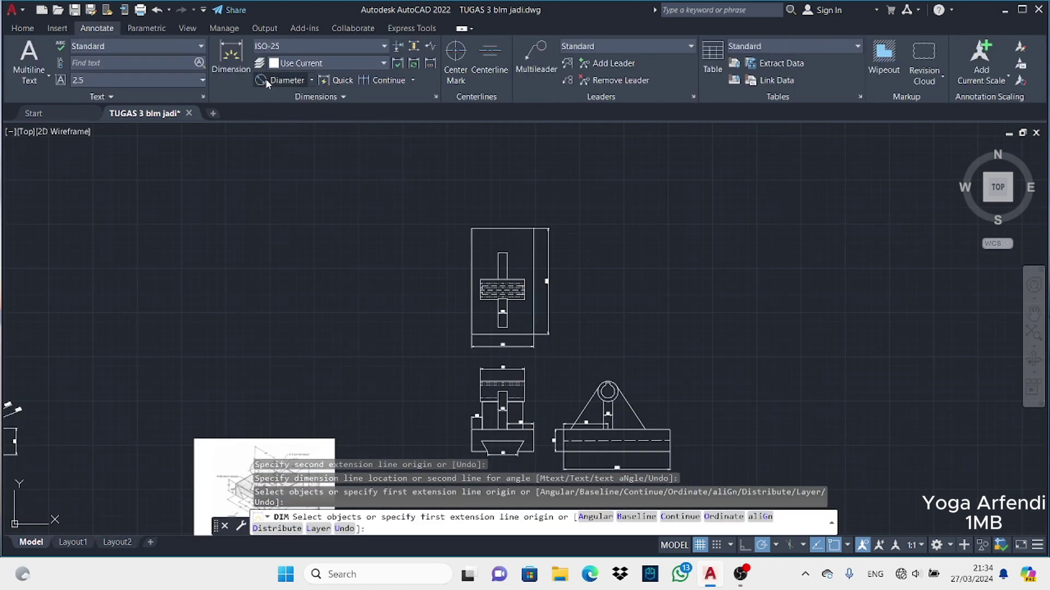
pyautogui.click(288, 80)
pyautogui.scroll(3, 447, 307)
pyautogui.click(526, 291)
pyautogui.click(529, 265)
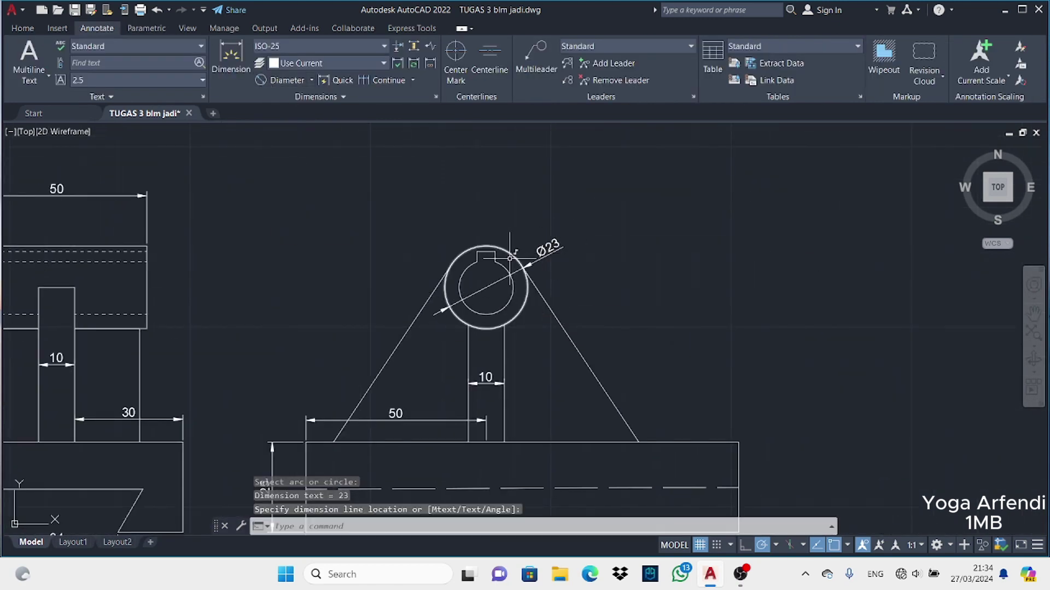
# Add a ⌀15 diameter dimension to the inner hole
pyautogui.click(281, 86)
pyautogui.click(511, 279)
pyautogui.scroll(-2, 584, 248)
pyautogui.moveTo(584, 249)
pyautogui.mouseDown(button='middle')
pyautogui.moveTo(596, 281)
pyautogui.moveTo(650, 307)
pyautogui.mouseUp(button='middle')
pyautogui.click(597, 281)
pyautogui.scroll(-3, 744, 284)
pyautogui.scroll(-2, 753, 265)
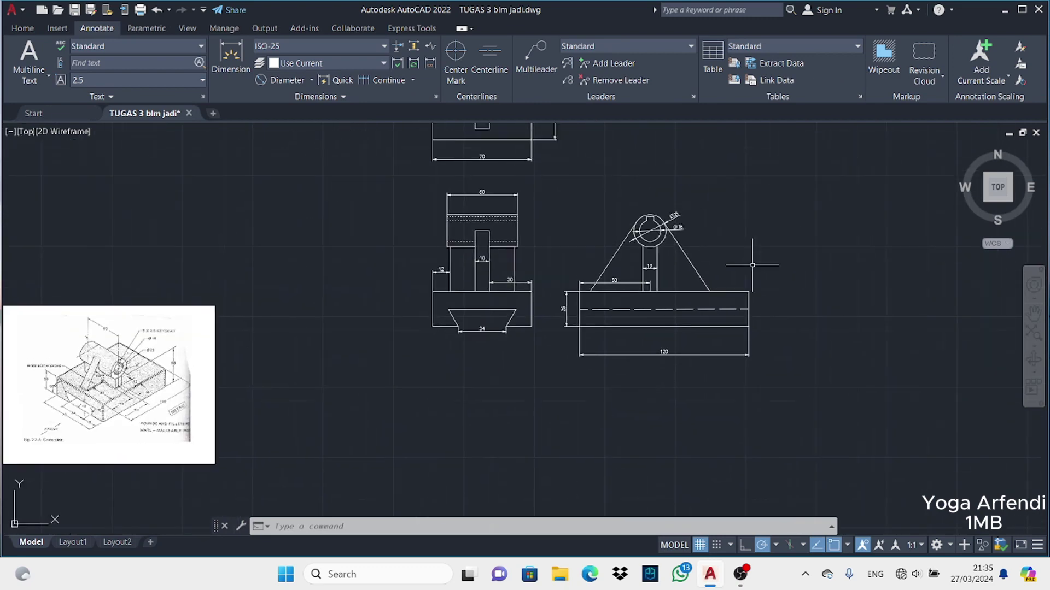
# Dimension the vertical distance from the circle centre to the base bottom
pyautogui.write('dim')
pyautogui.press('Return')
pyautogui.click(678, 260)
pyautogui.hotkey('ctrl', 'z')
pyautogui.click(649, 232)
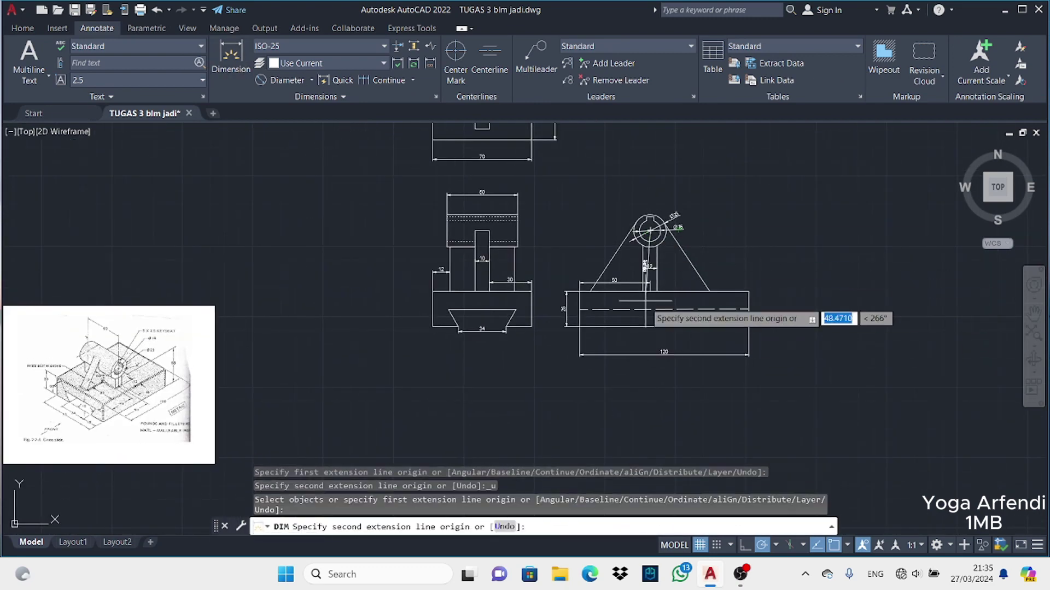
pyautogui.click(648, 326)
pyautogui.click(769, 327)
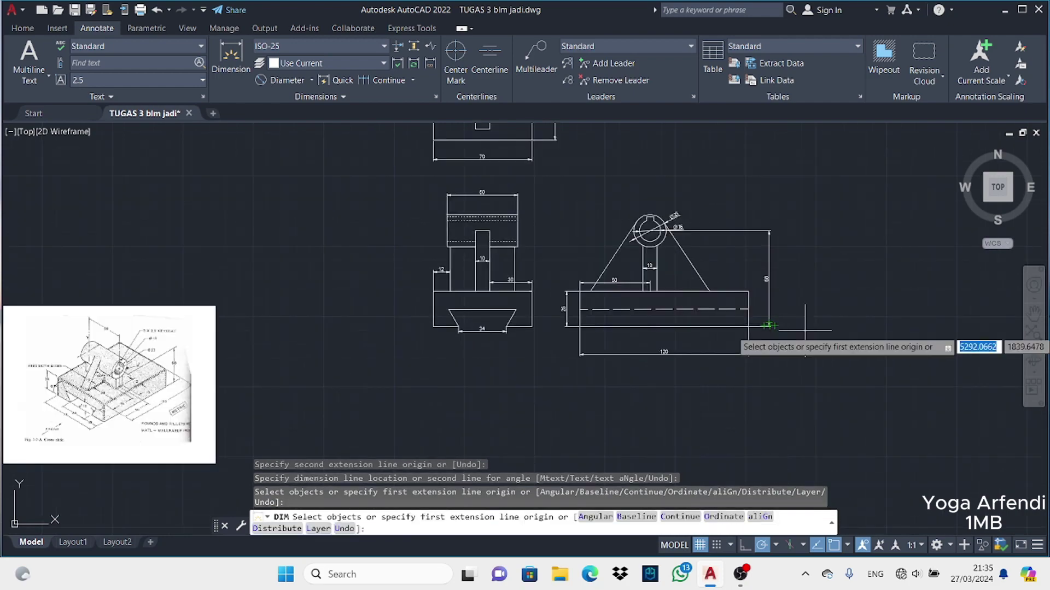
# Pan and zoom to bring the top view's centre into view
pyautogui.moveTo(804, 331)
pyautogui.mouseDown(button='middle')
pyautogui.moveTo(809, 415)
pyautogui.moveTo(879, 408)
pyautogui.moveTo(900, 428)
pyautogui.mouseUp(button='middle')
pyautogui.scroll(-3, 809, 404)
pyautogui.scroll(3, 814, 317)
pyautogui.scroll(2, 813, 318)
pyautogui.moveTo(894, 326); pyautogui.dragTo(919, 415, button='middle')
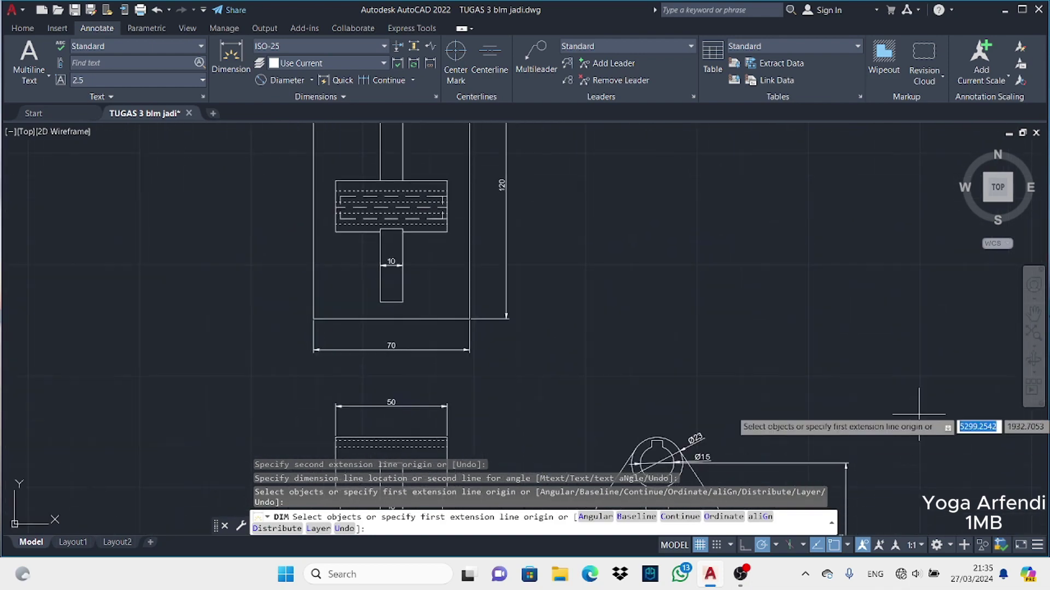